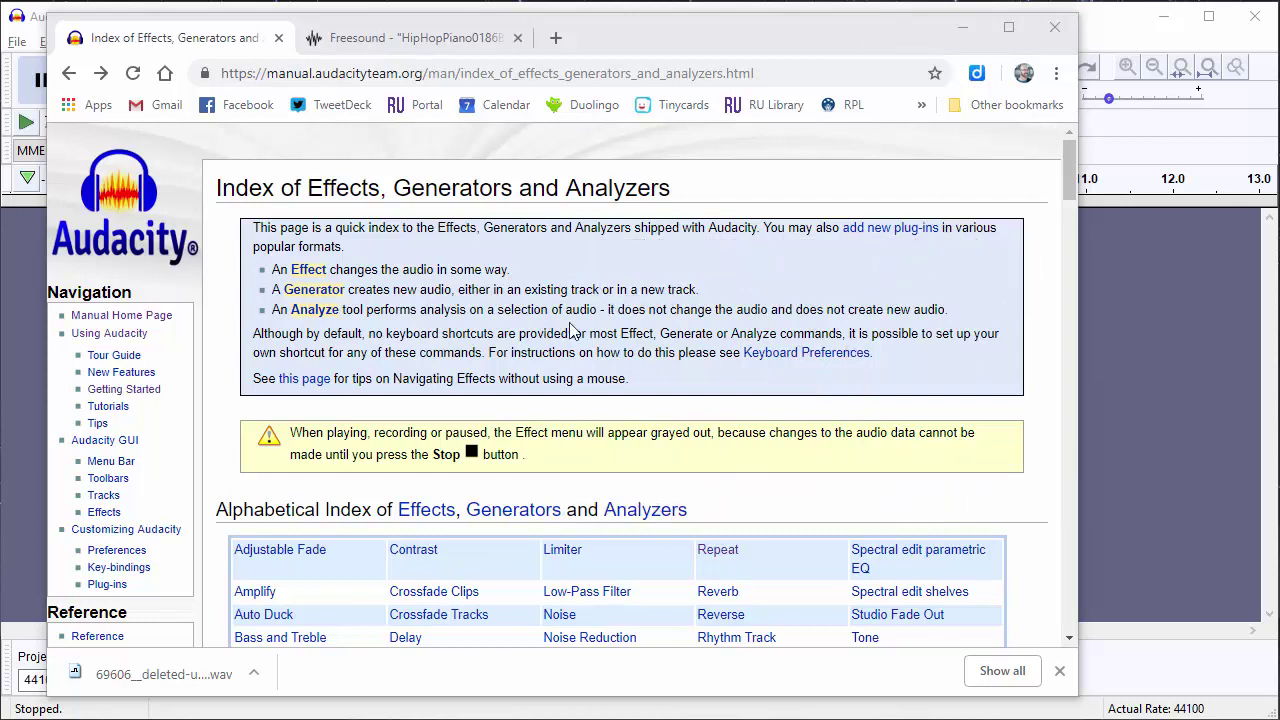
# - Look through the Audacity manual's index of effects, generators and analyzers
pyautogui.scroll(-20, 610, 312)
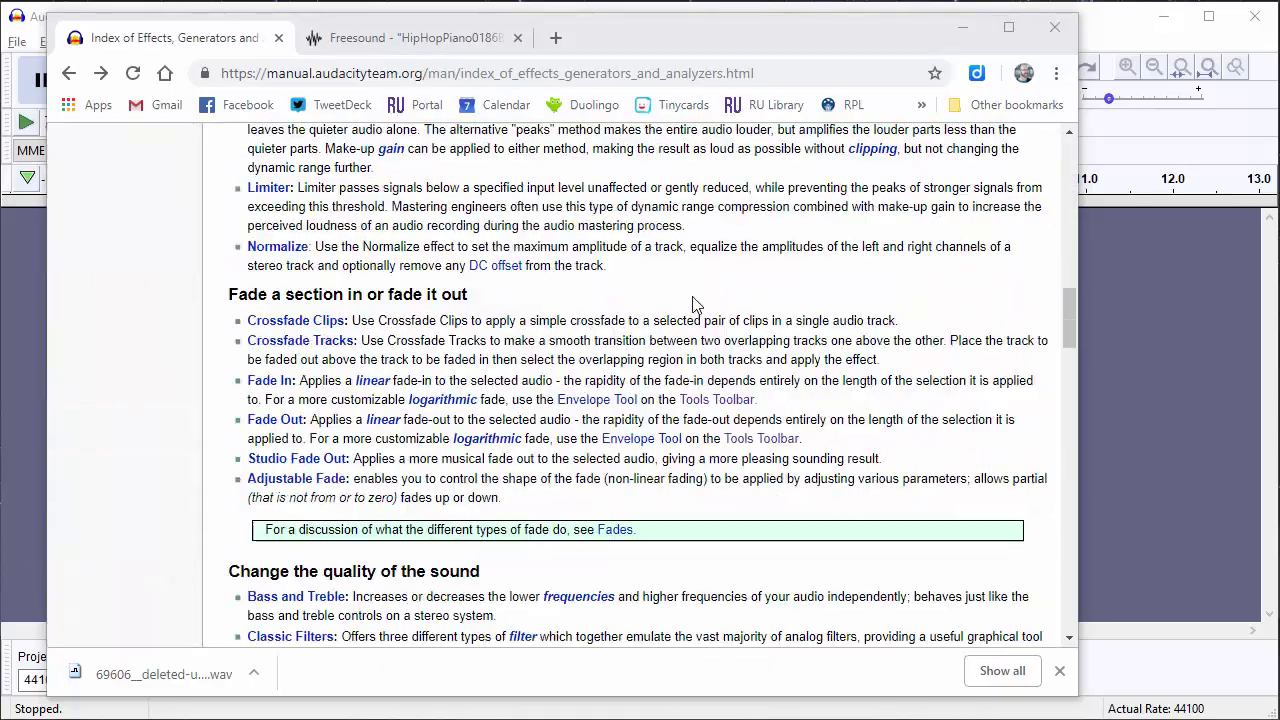
pyautogui.scroll(-20, 694, 303)
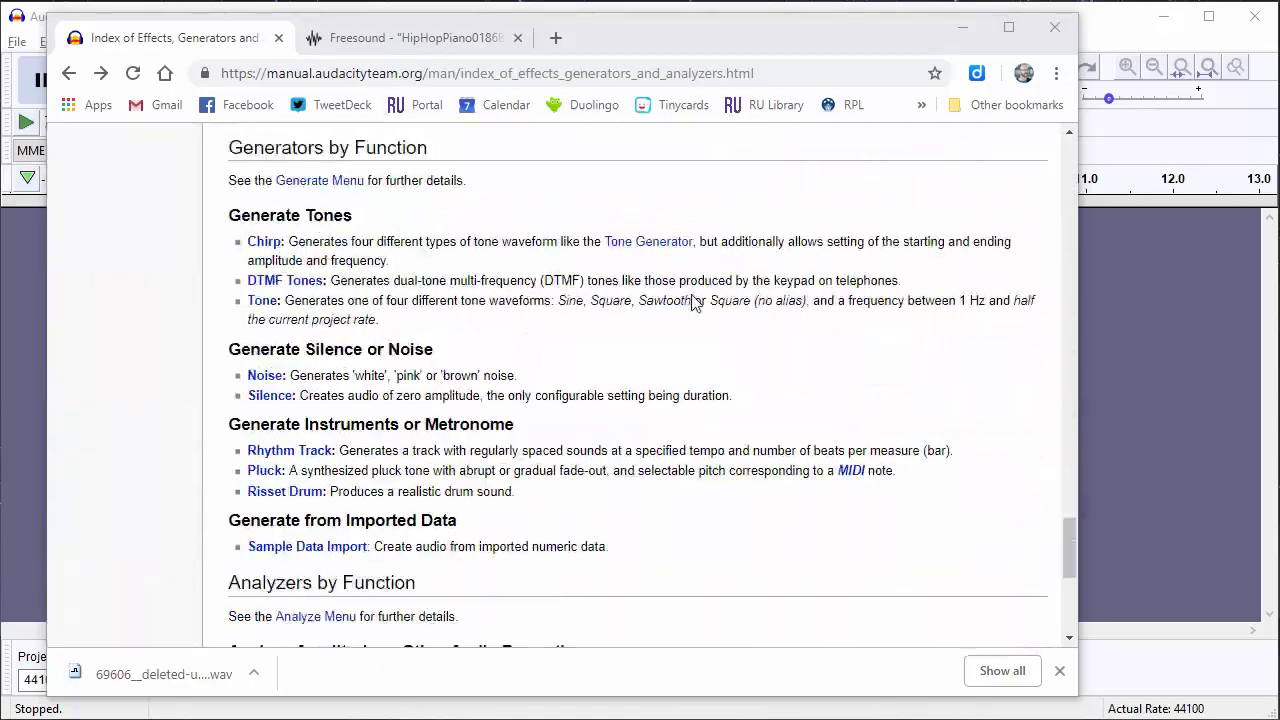
pyautogui.scroll(20, 690, 303)
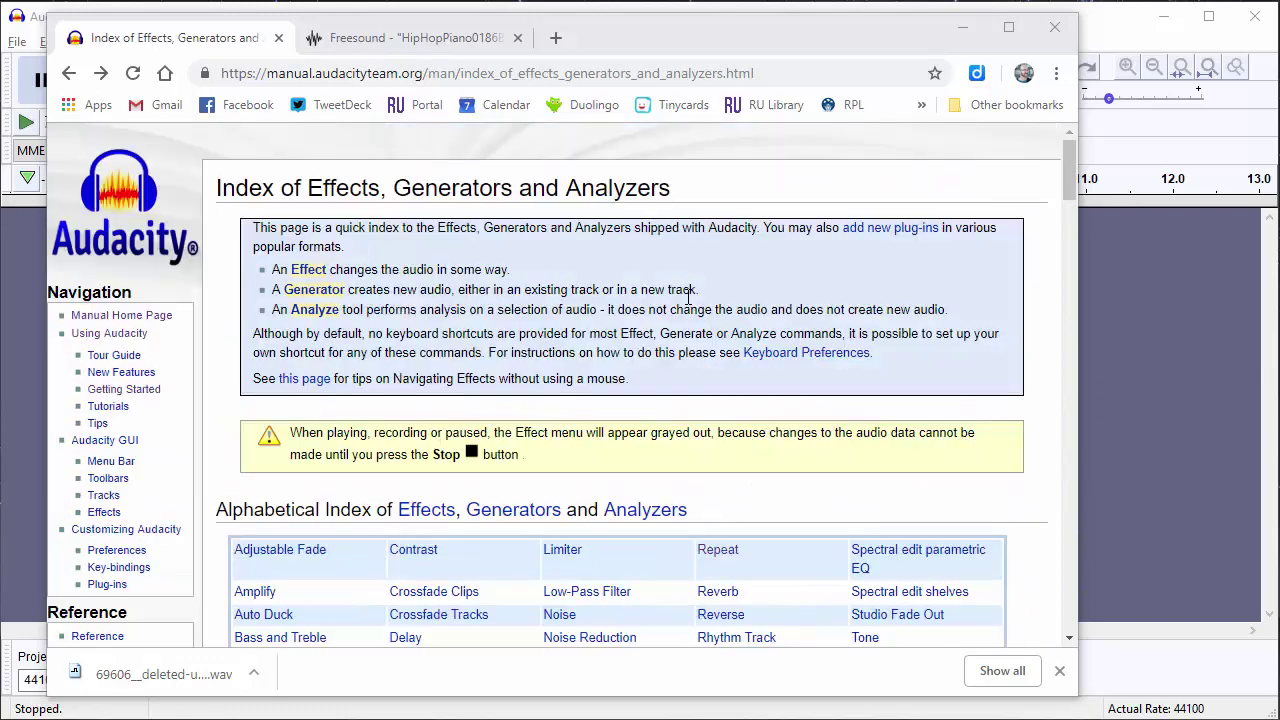
# - Import the downloaded HipHopPiano0186BPM WAV file from the Freesound page into Audacity and bring the Audacity window to the front
pyautogui.click(404, 47)
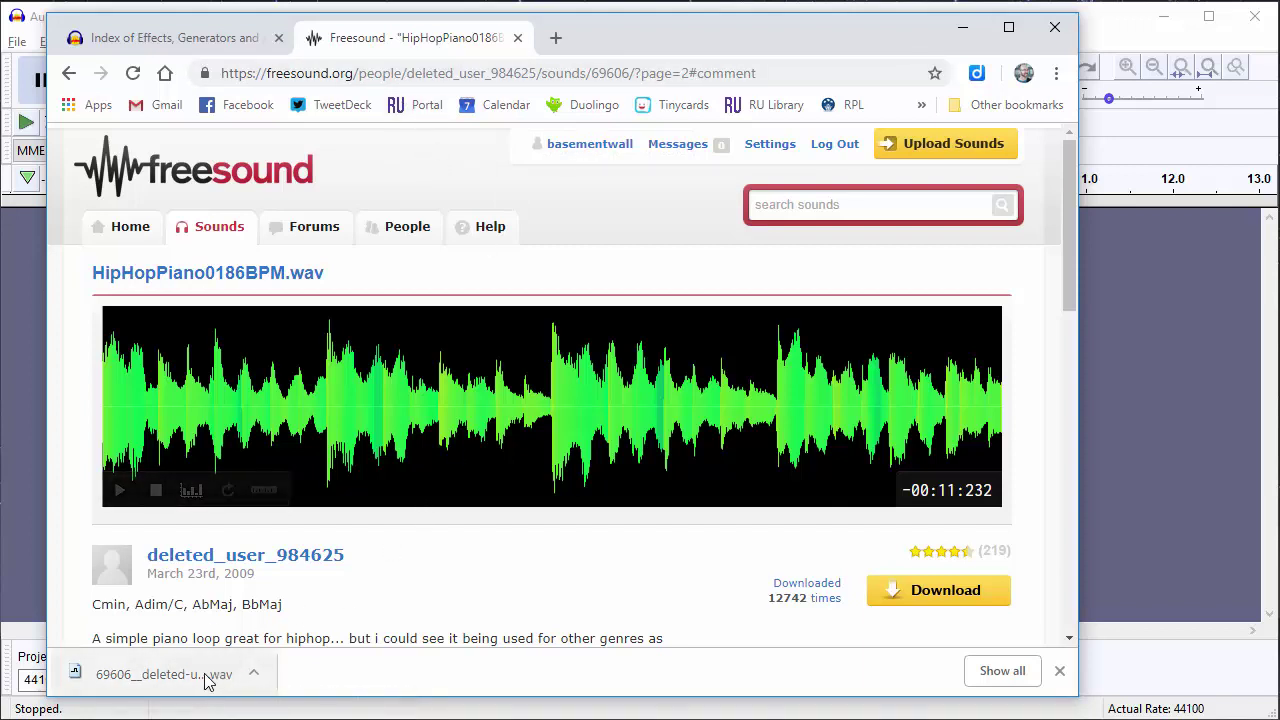
pyautogui.moveTo(215, 676); pyautogui.dragTo(23, 418)
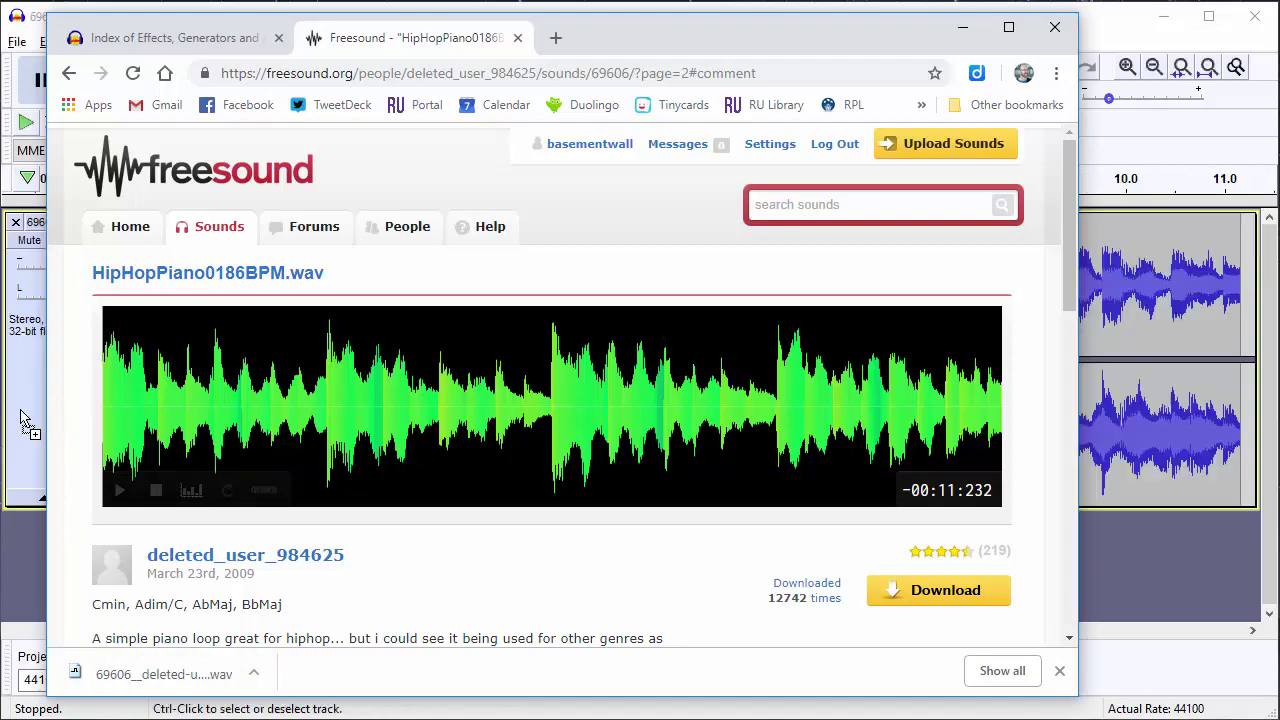
pyautogui.click(1107, 22)
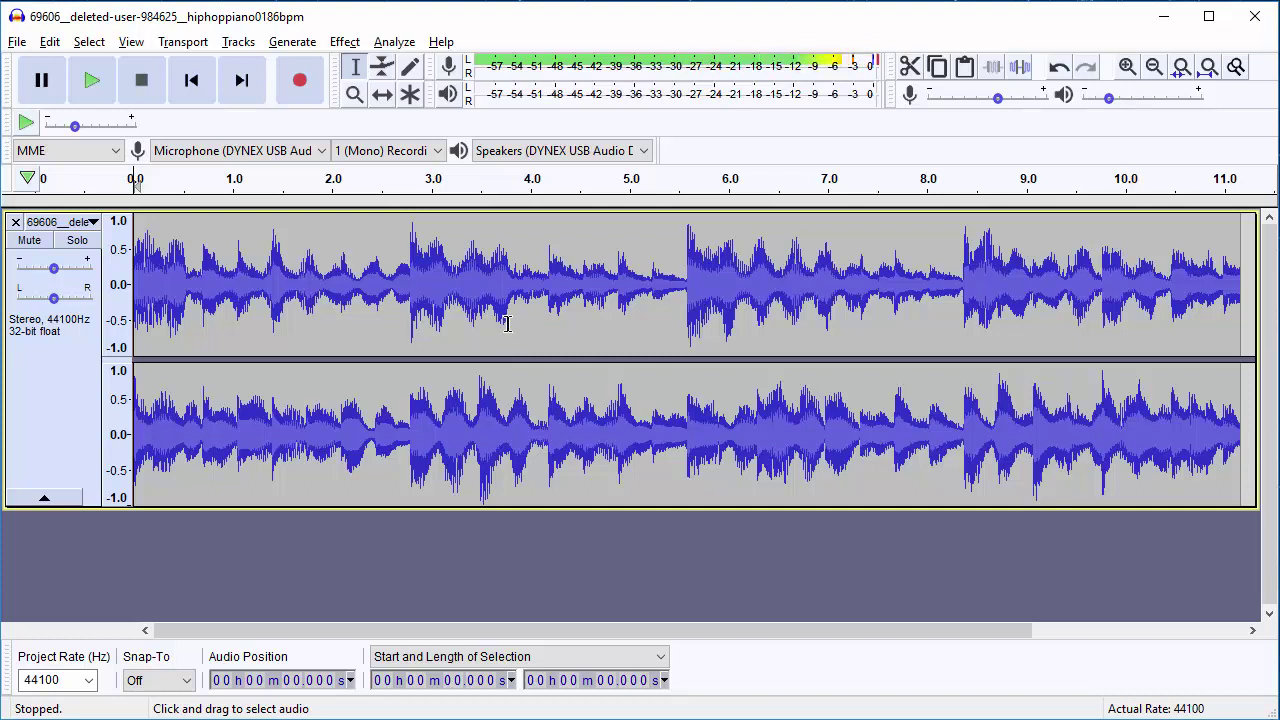
# - Play the imported piano loop and look over the list of available effects
pyautogui.click(90, 82)
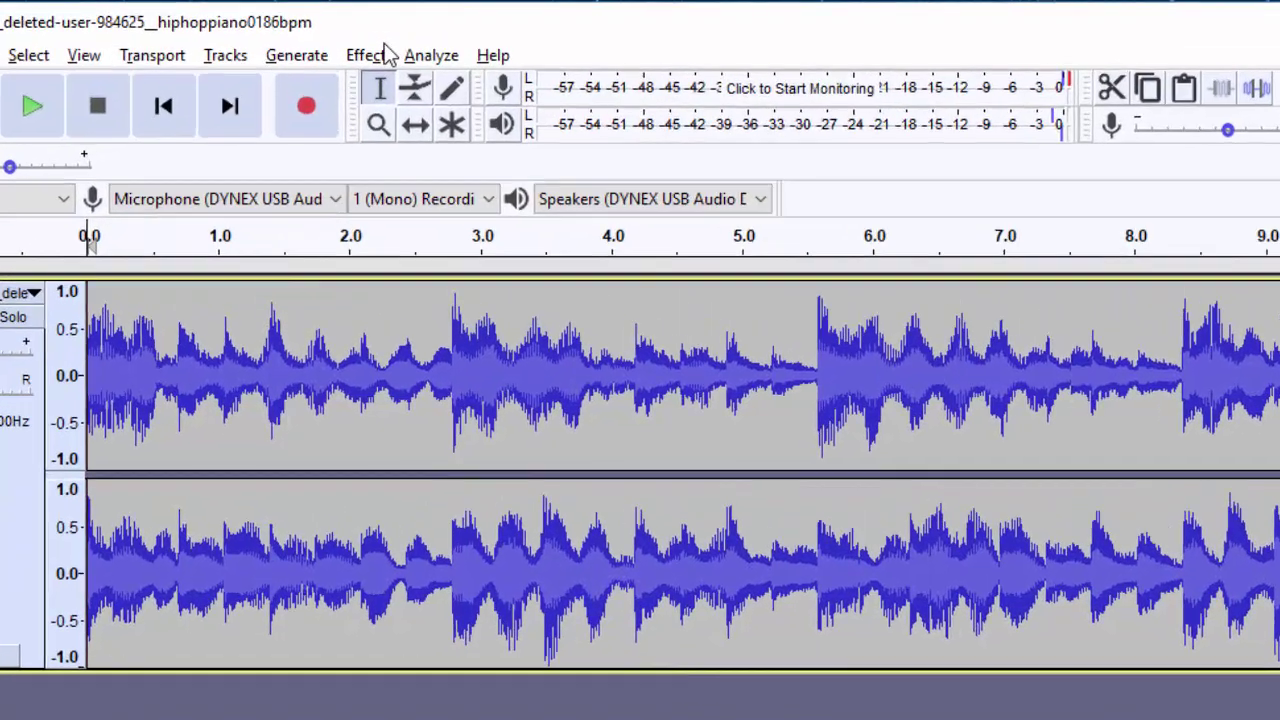
pyautogui.click(346, 42)
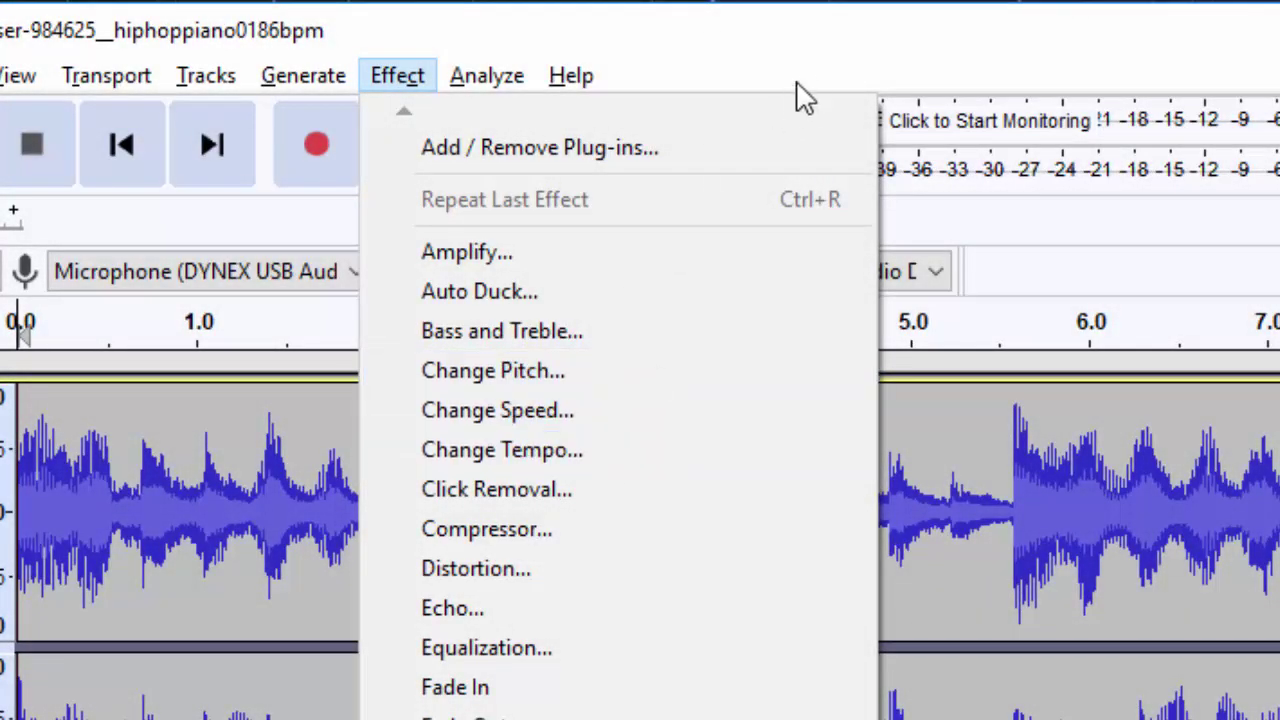
pyautogui.click(890, 47)
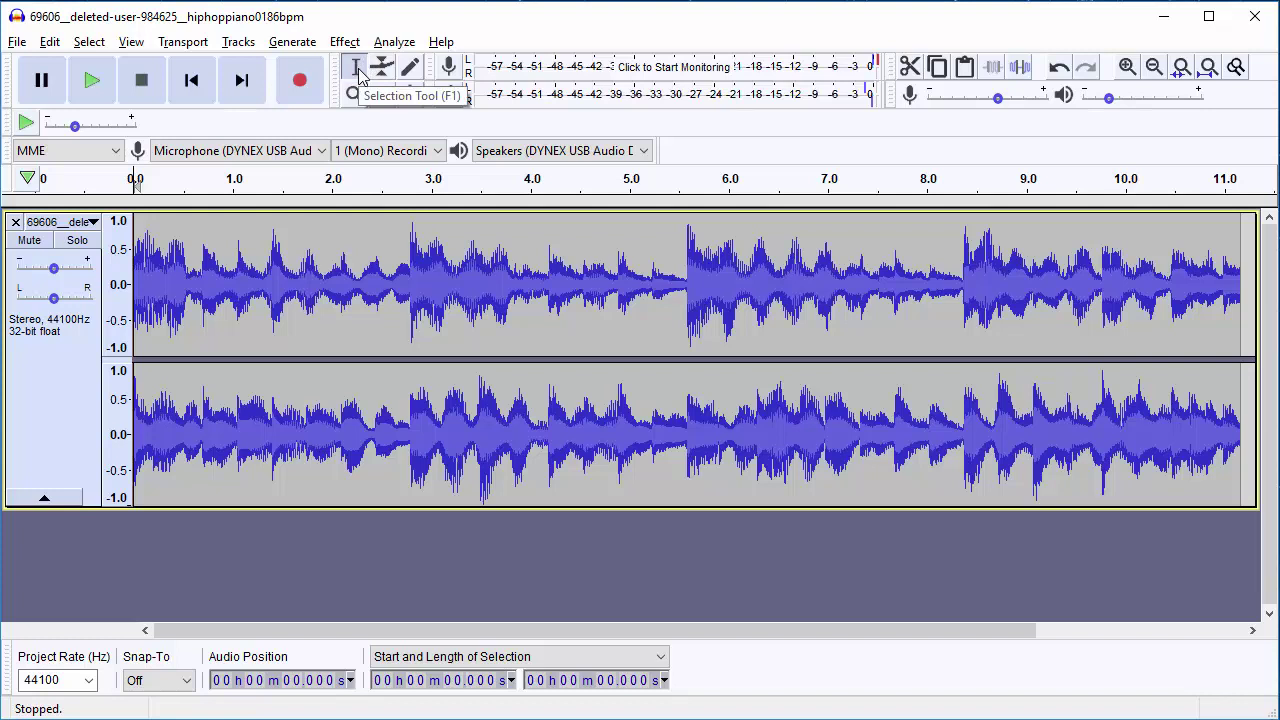
# - Select several different stretches of the piano track, ending with one about 1.16 s long starting at about 8.15 s
pyautogui.moveTo(317, 264); pyautogui.dragTo(502, 268)
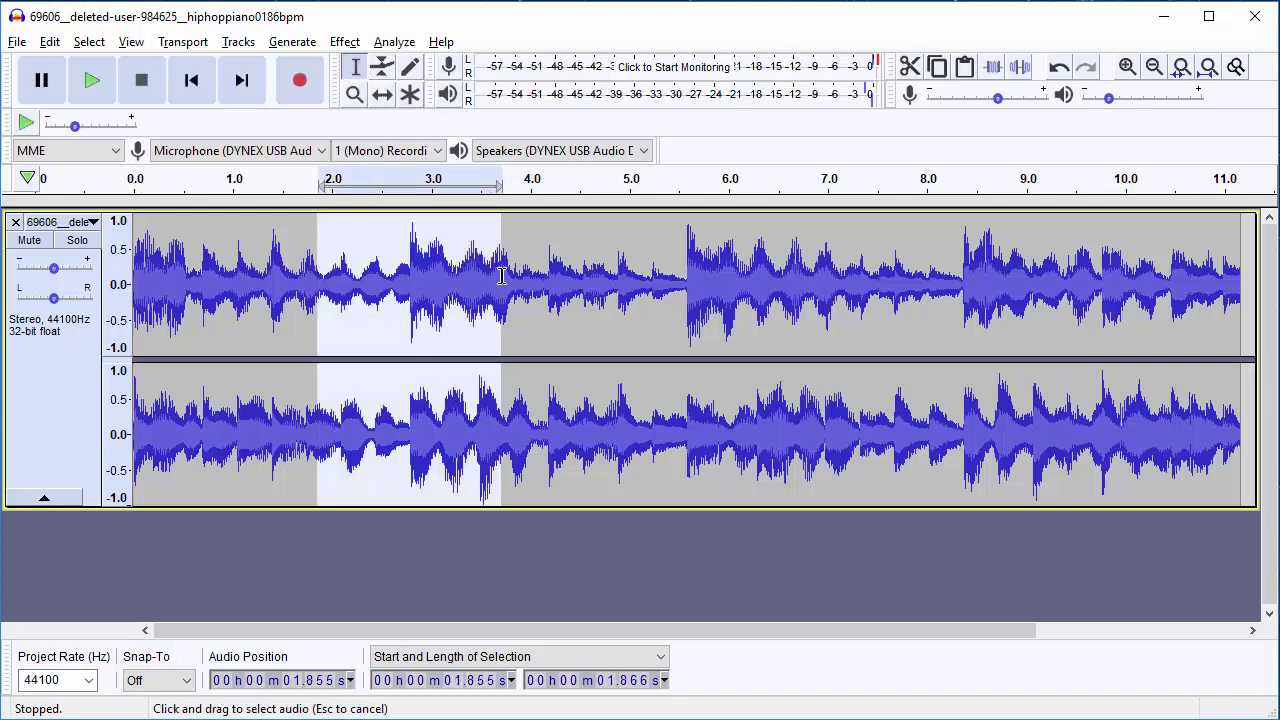
pyautogui.moveTo(605, 279); pyautogui.dragTo(980, 282)
pyautogui.moveTo(606, 285); pyautogui.dragTo(812, 284)
pyautogui.moveTo(943, 285); pyautogui.dragTo(1056, 288)
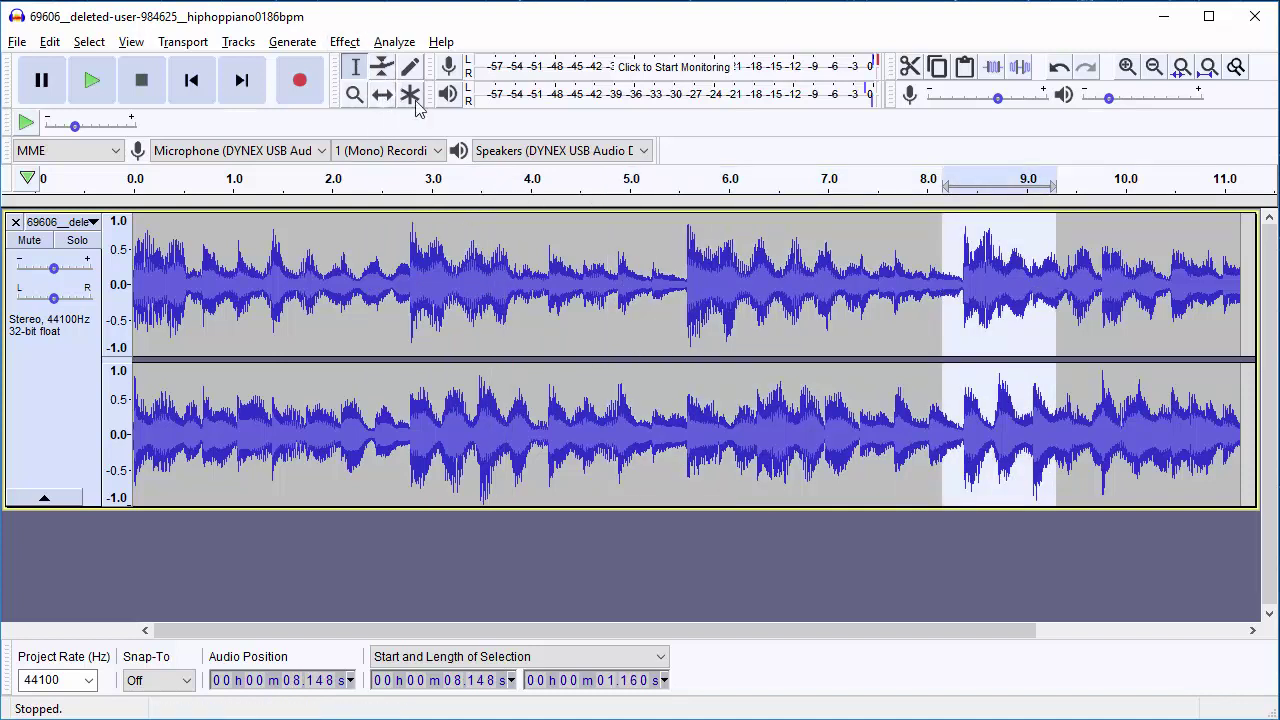
# - Move the piano clip later on the timeline with the Time Shift tool, undo the shift and check the undo and redo commands
pyautogui.click(381, 96)
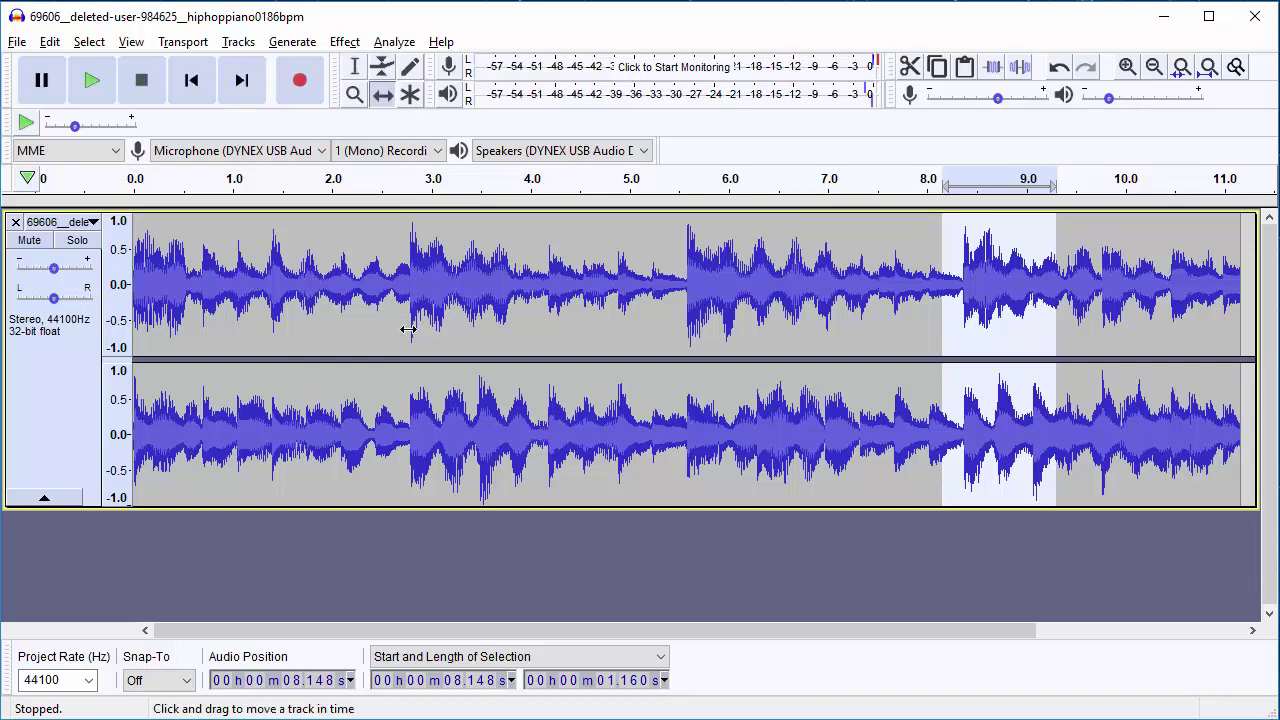
pyautogui.moveTo(348, 307); pyautogui.dragTo(580, 306)
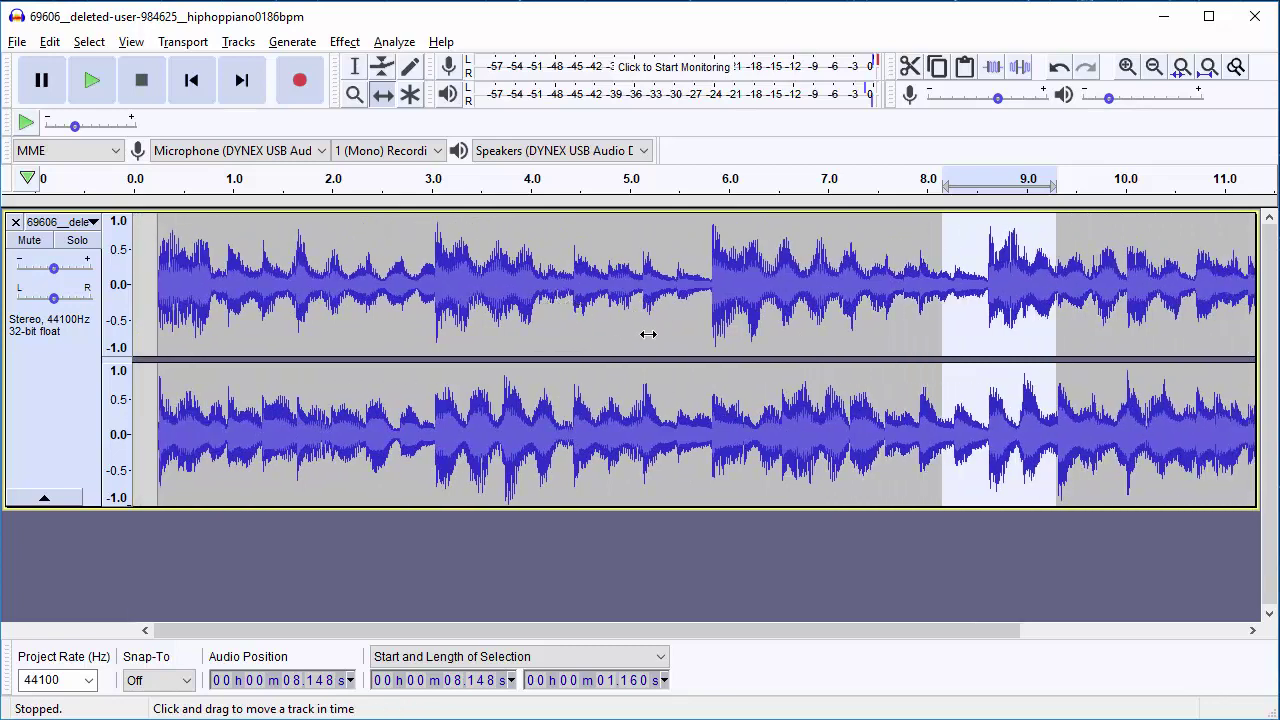
pyautogui.hotkey('ctrl', 'z')
pyautogui.hotkey('ctrl', 'z')
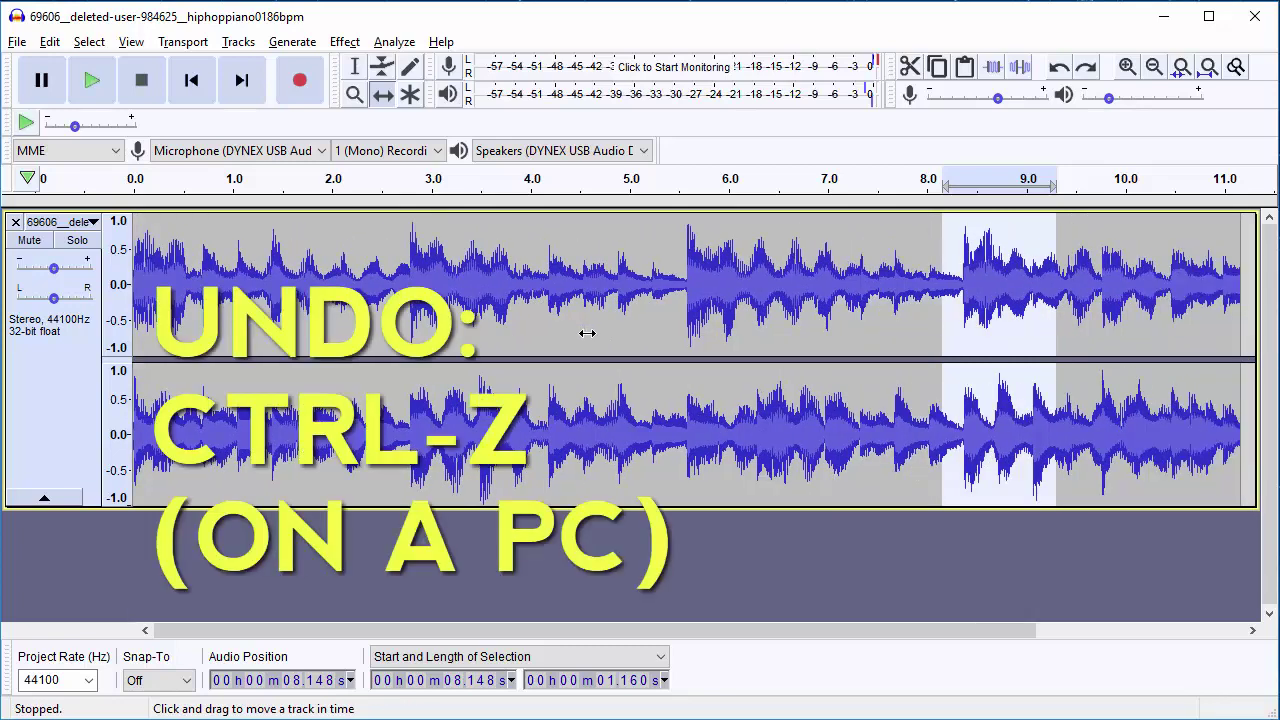
pyautogui.click(49, 41)
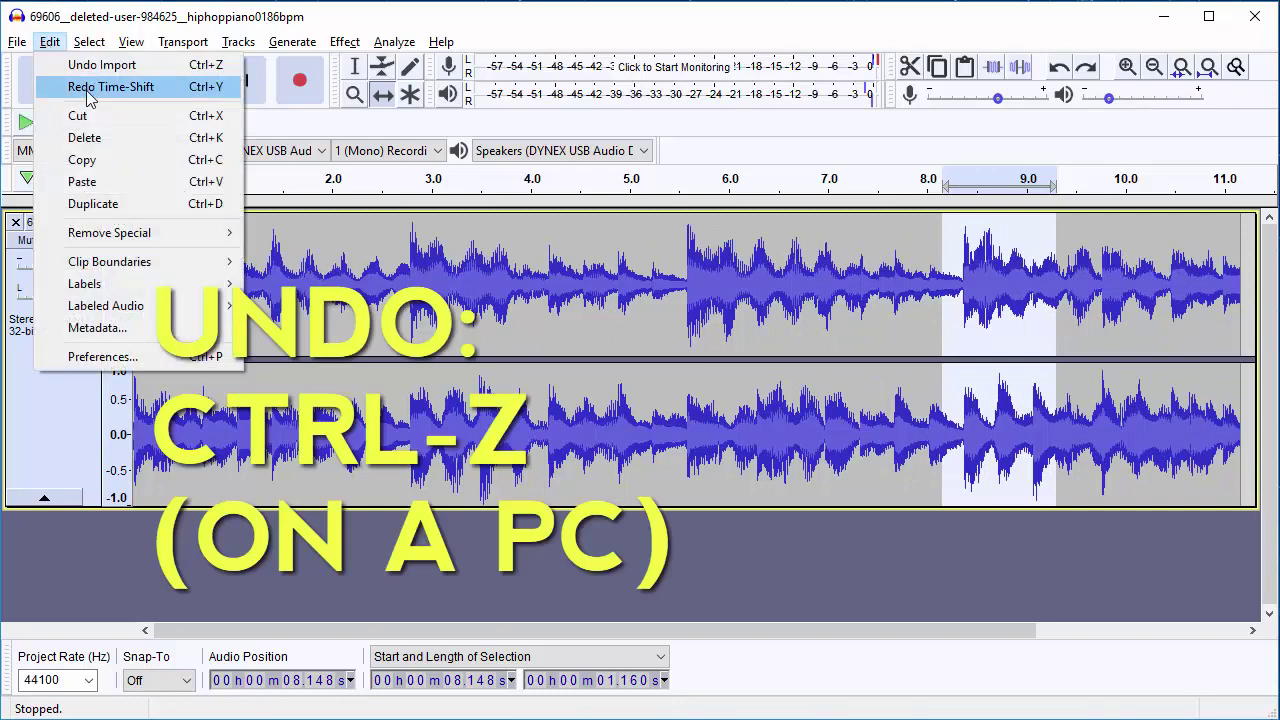
pyautogui.moveTo(89, 41)
pyautogui.click(495, 22)
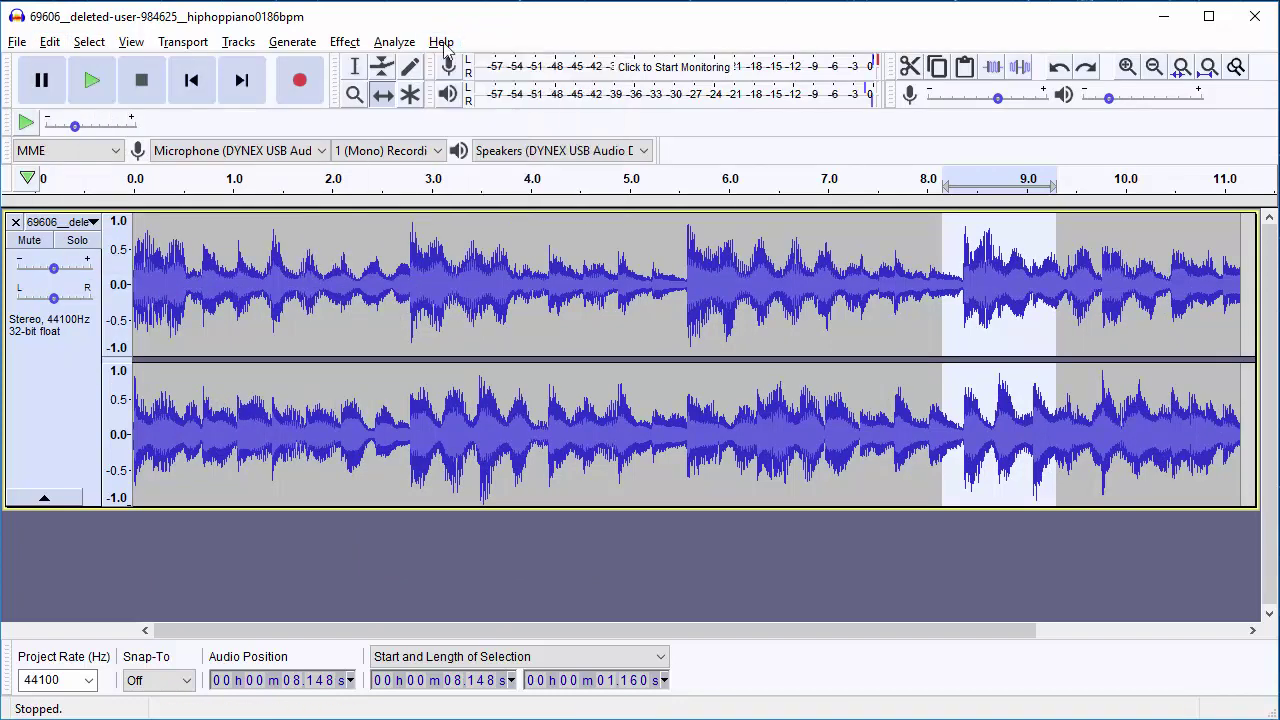
# - Practise placing the cursor and selecting part of the track with the Selection tool, finishing with the entire track selected
pyautogui.click(355, 66)
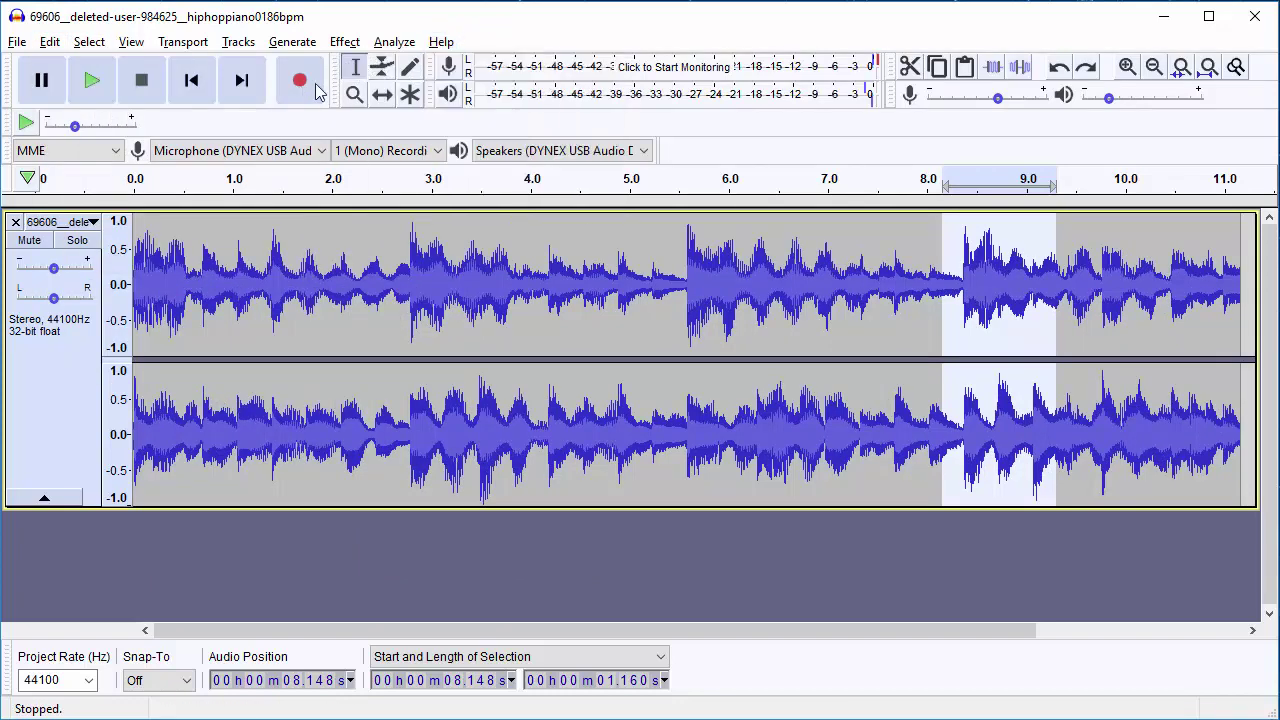
pyautogui.click(553, 250)
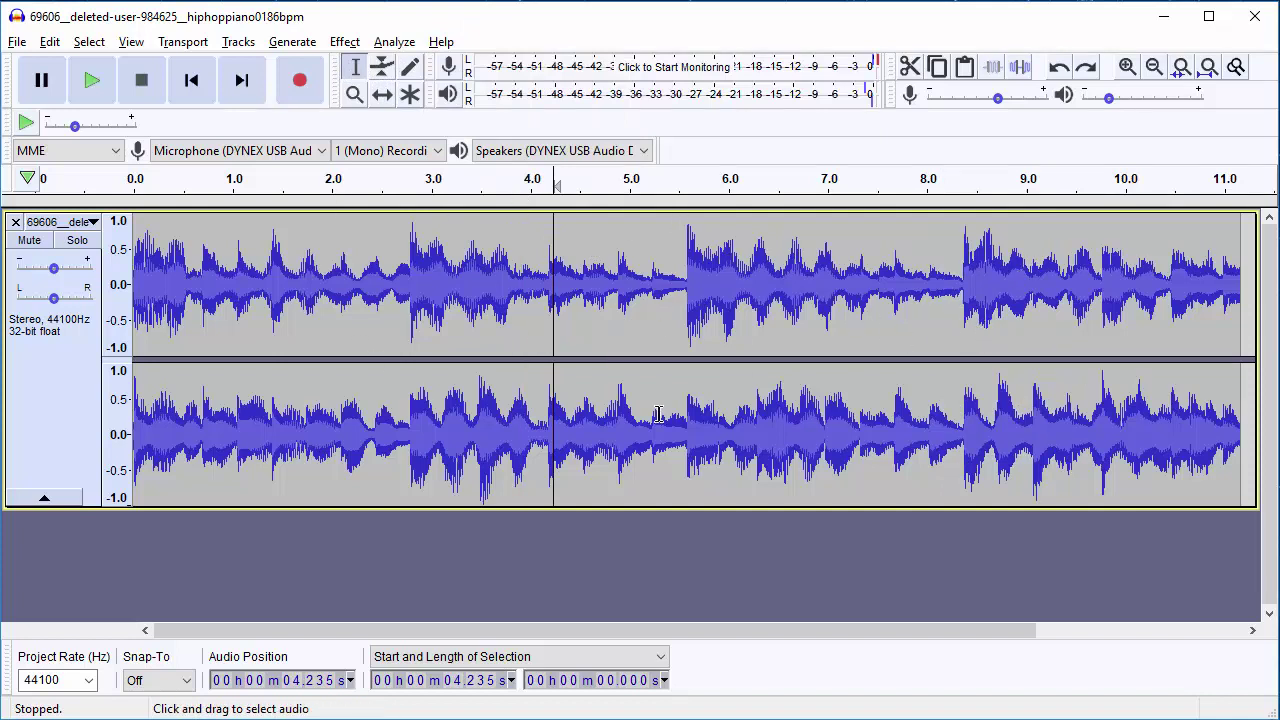
pyautogui.click(80, 413)
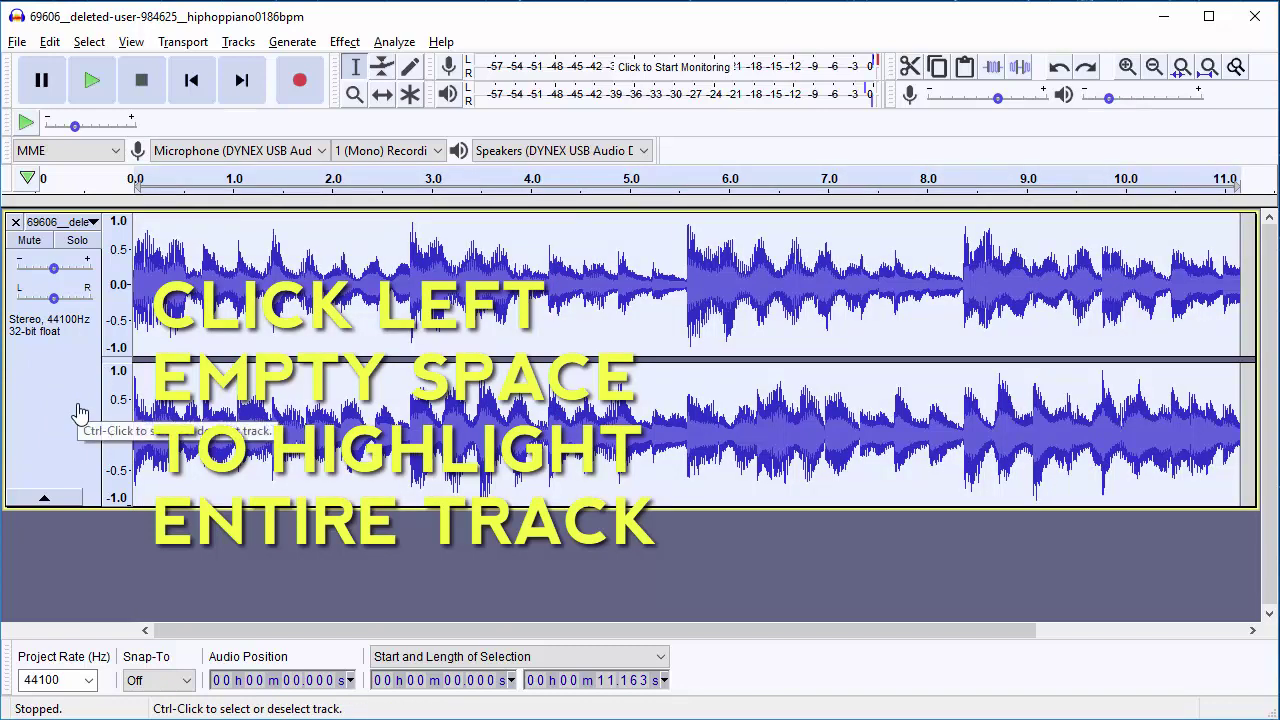
pyautogui.click(331, 258)
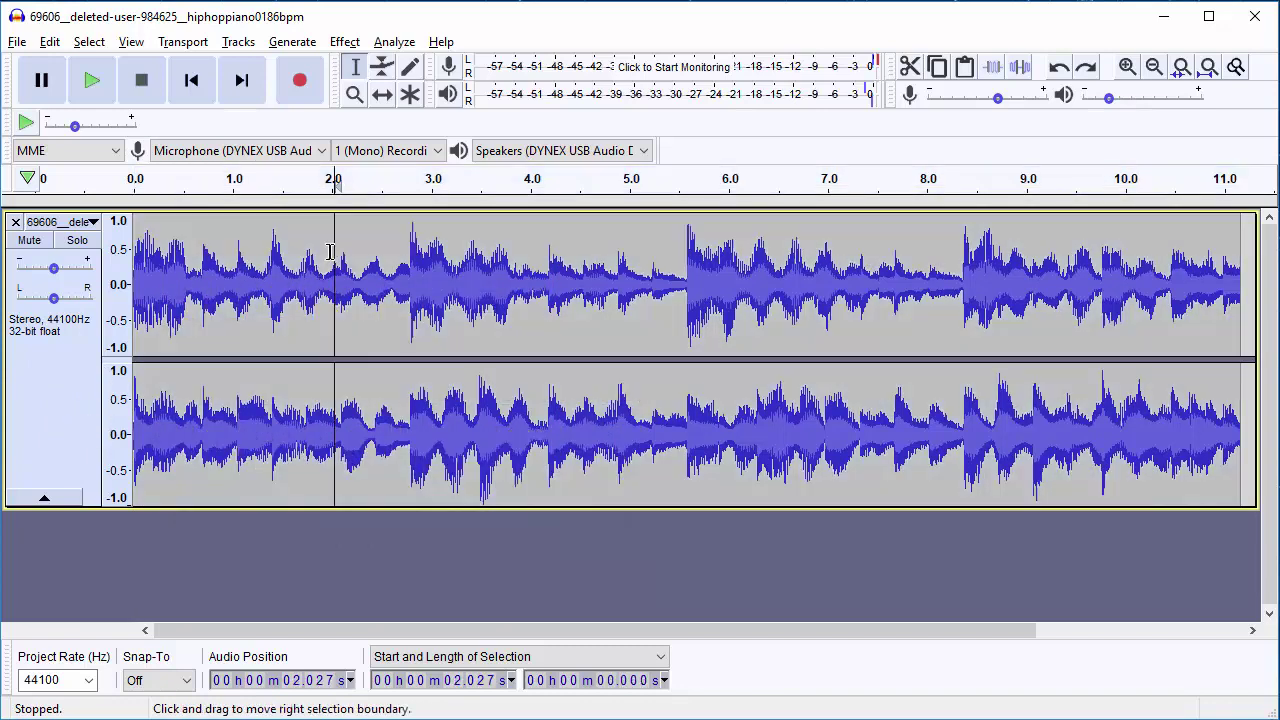
pyautogui.click(95, 390)
pyautogui.click(273, 295)
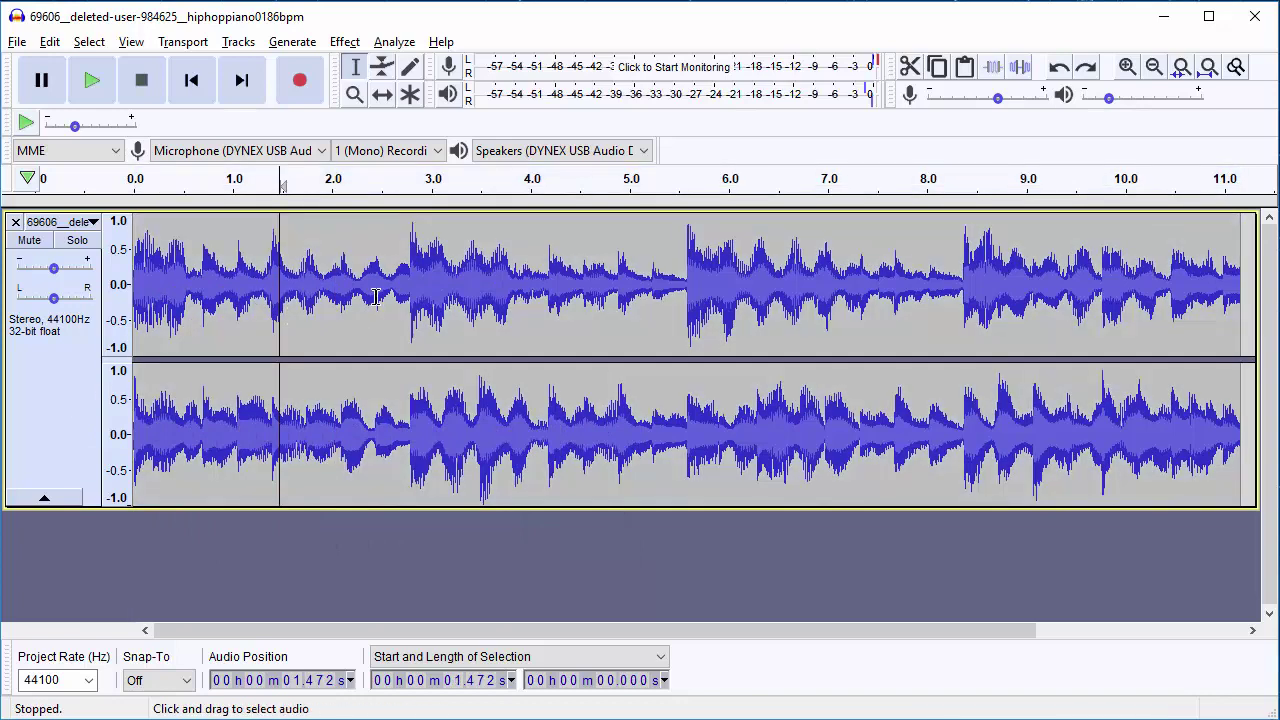
pyautogui.moveTo(378, 280); pyautogui.dragTo(500, 280)
pyautogui.click(363, 280)
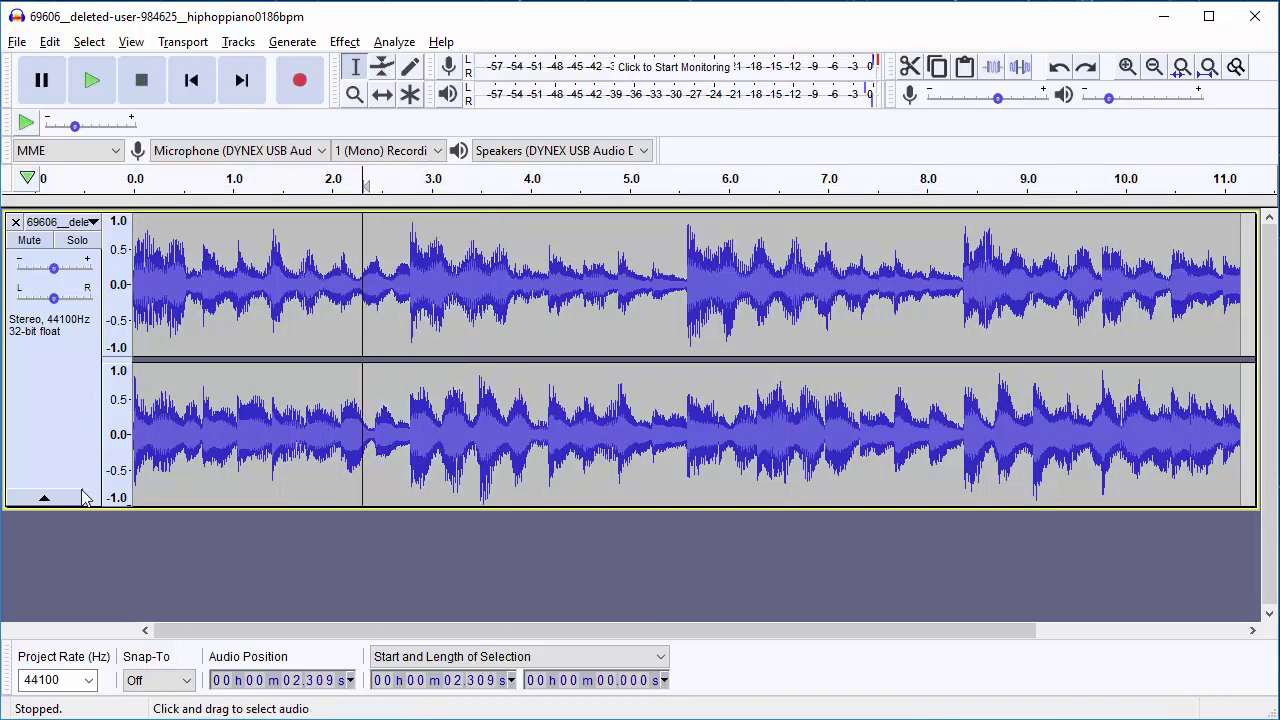
pyautogui.click(75, 384)
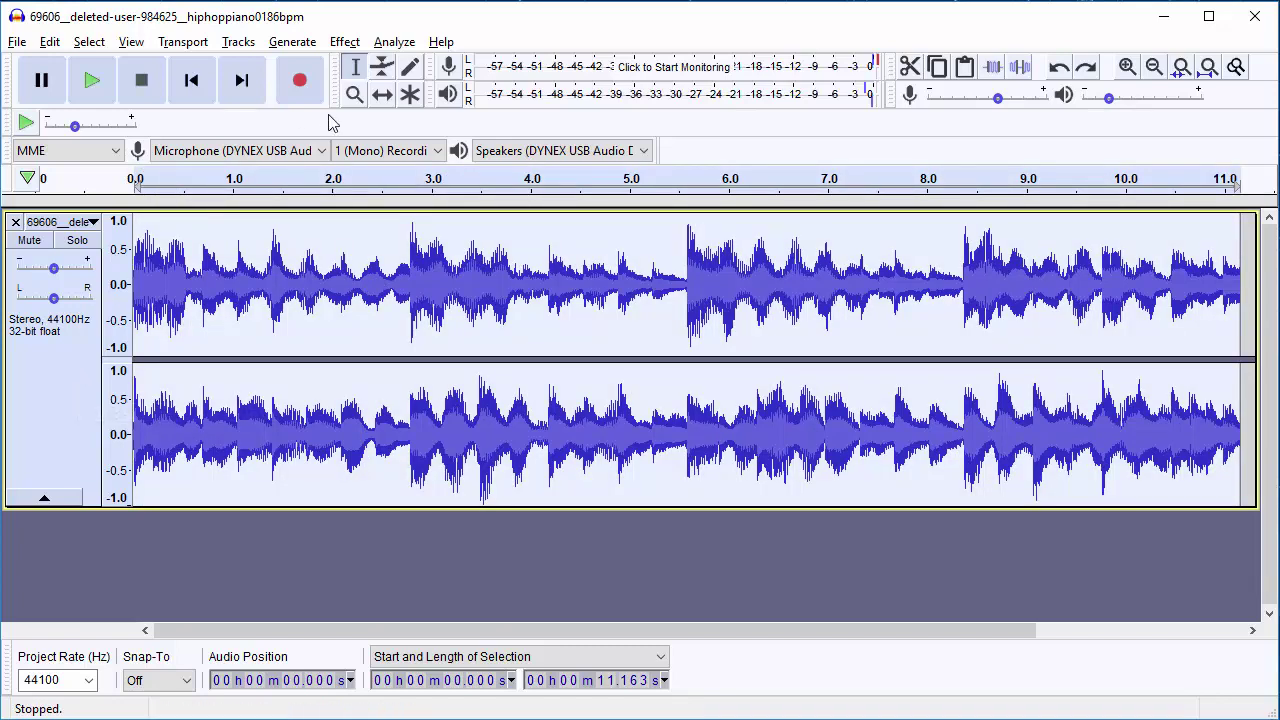
# - Start the Change Speed effect on the selected track, raise the speed multiplier to 1.310 and preview the result
pyautogui.click(344, 42)
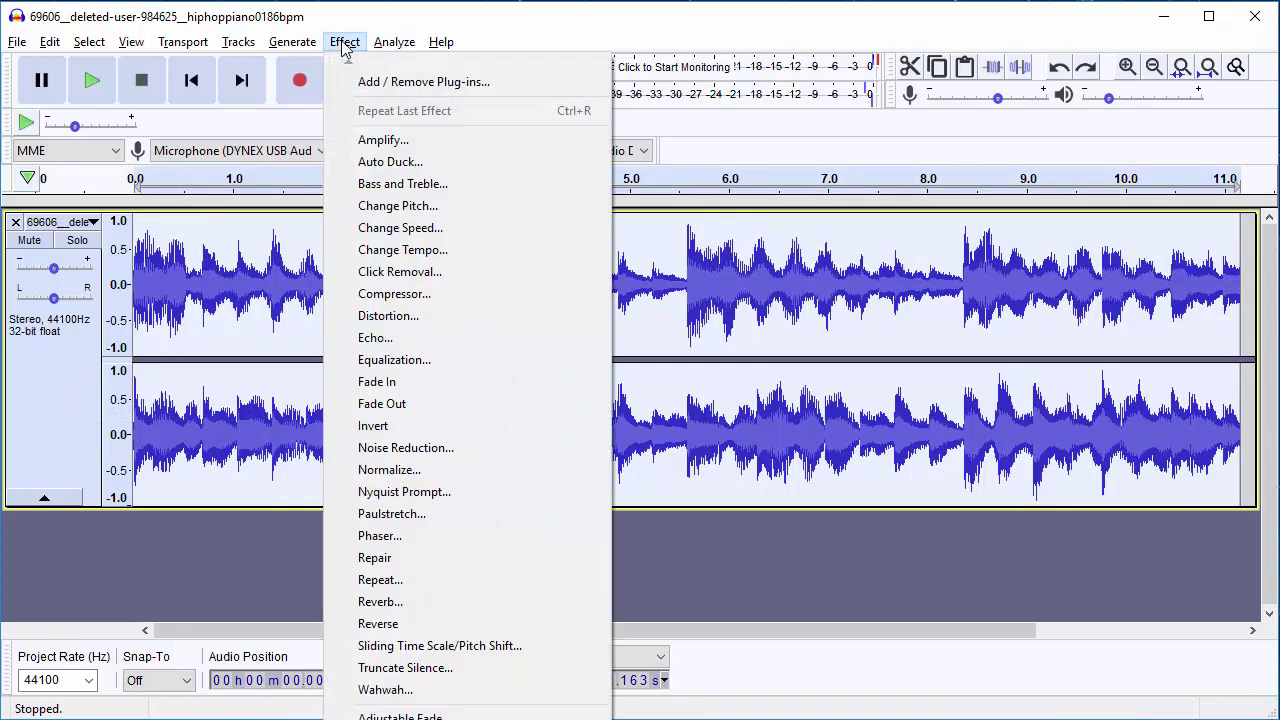
pyautogui.click(478, 229)
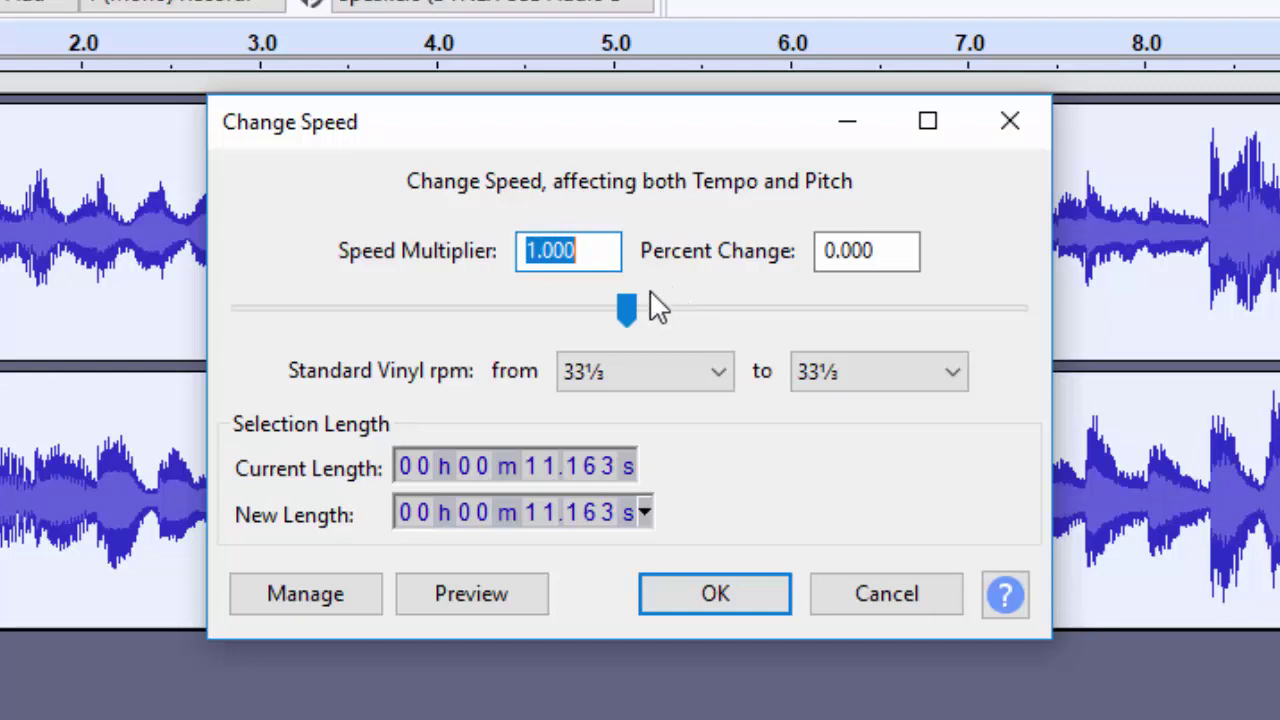
pyautogui.moveTo(627, 312); pyautogui.dragTo(682, 318)
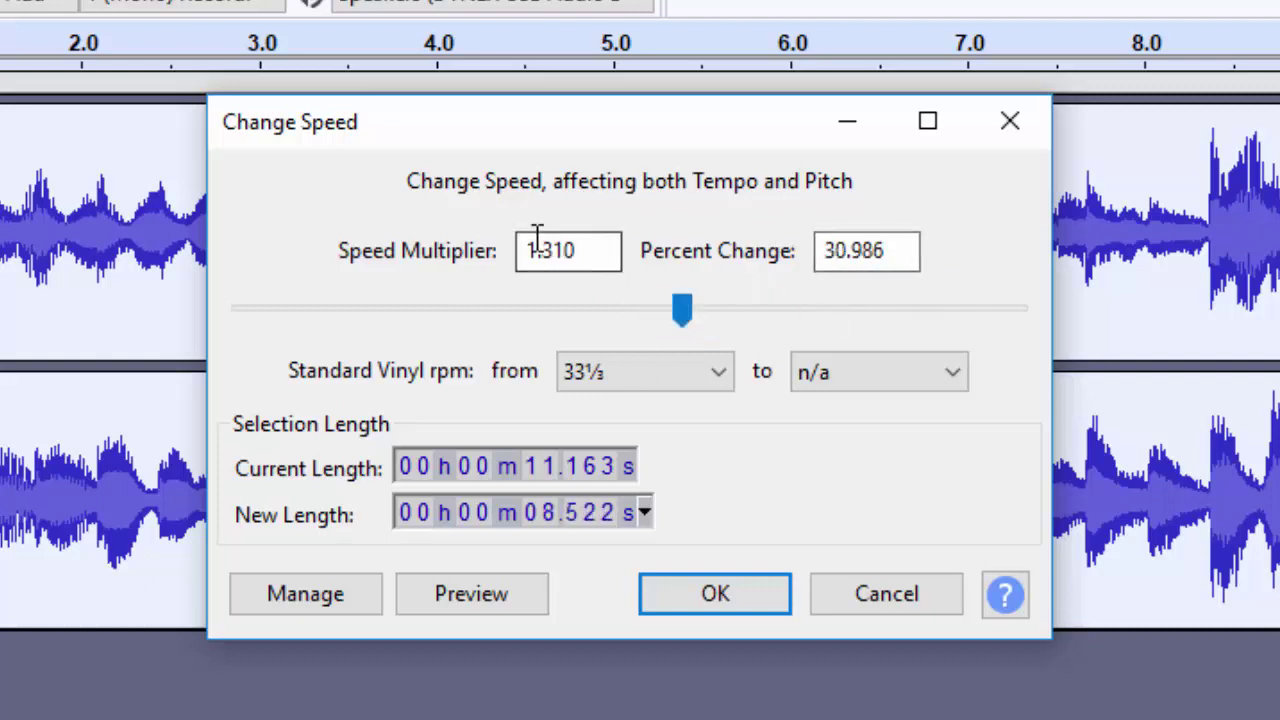
pyautogui.click(476, 596)
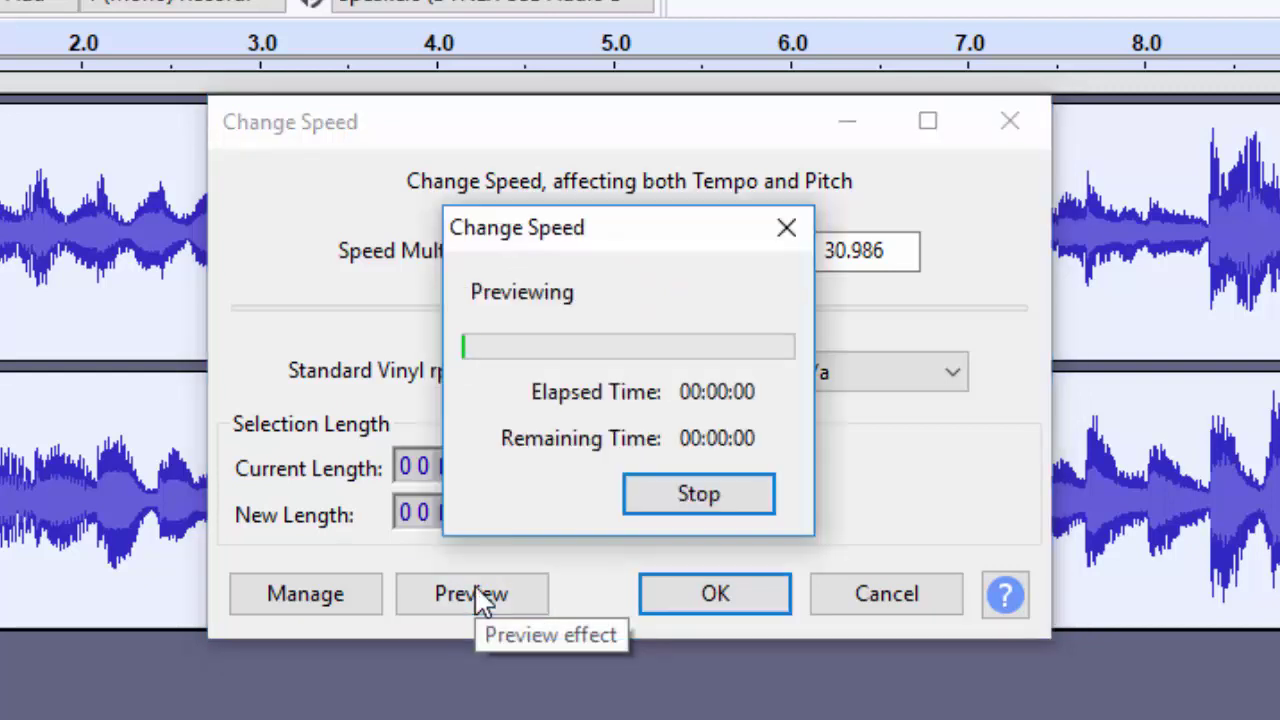
pyautogui.click(729, 492)
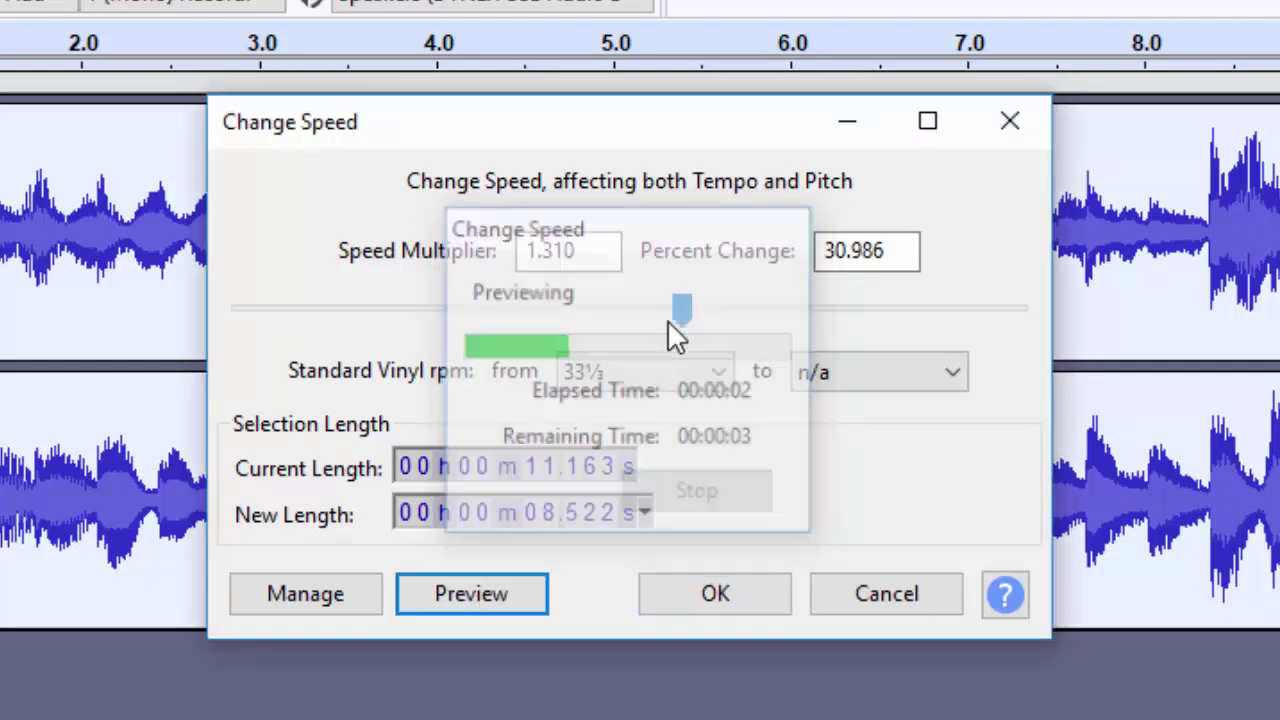
# - Lower the speed change to -30.000 percent (multiplier 0.700), preview it and apply the effect to the track
pyautogui.moveTo(688, 334); pyautogui.dragTo(517, 600)
pyautogui.click(505, 606)
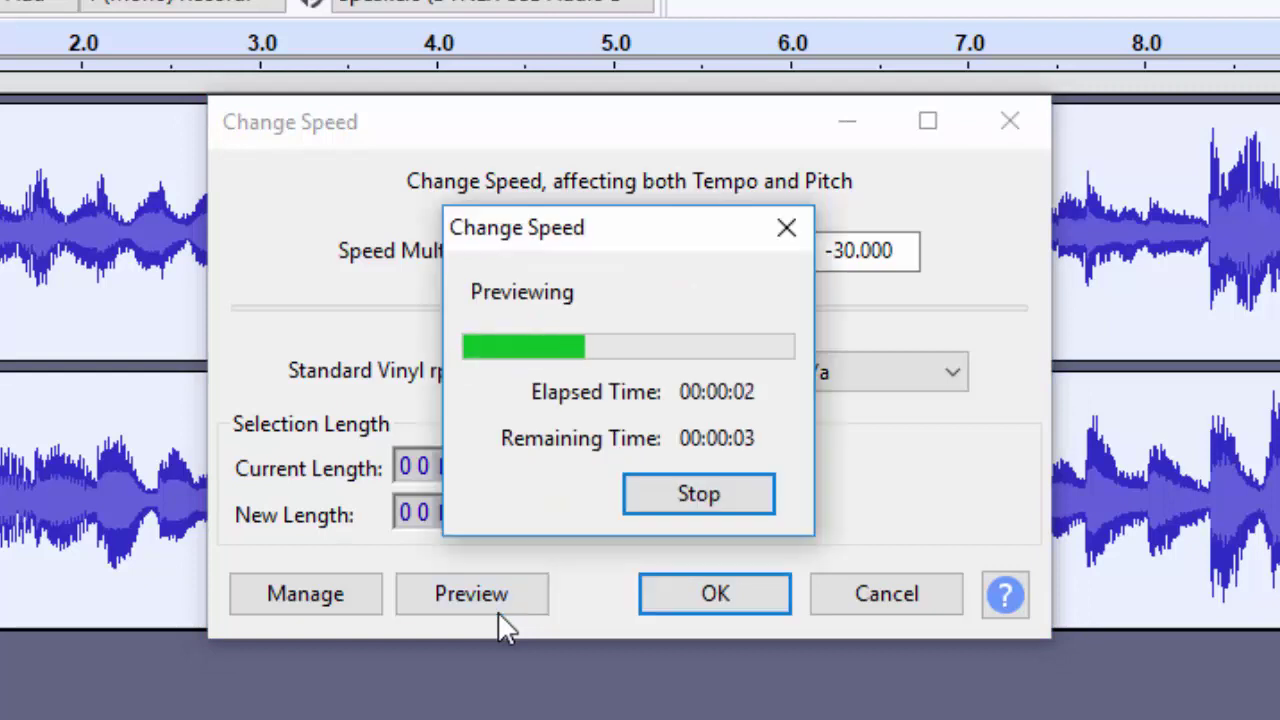
pyautogui.click(723, 506)
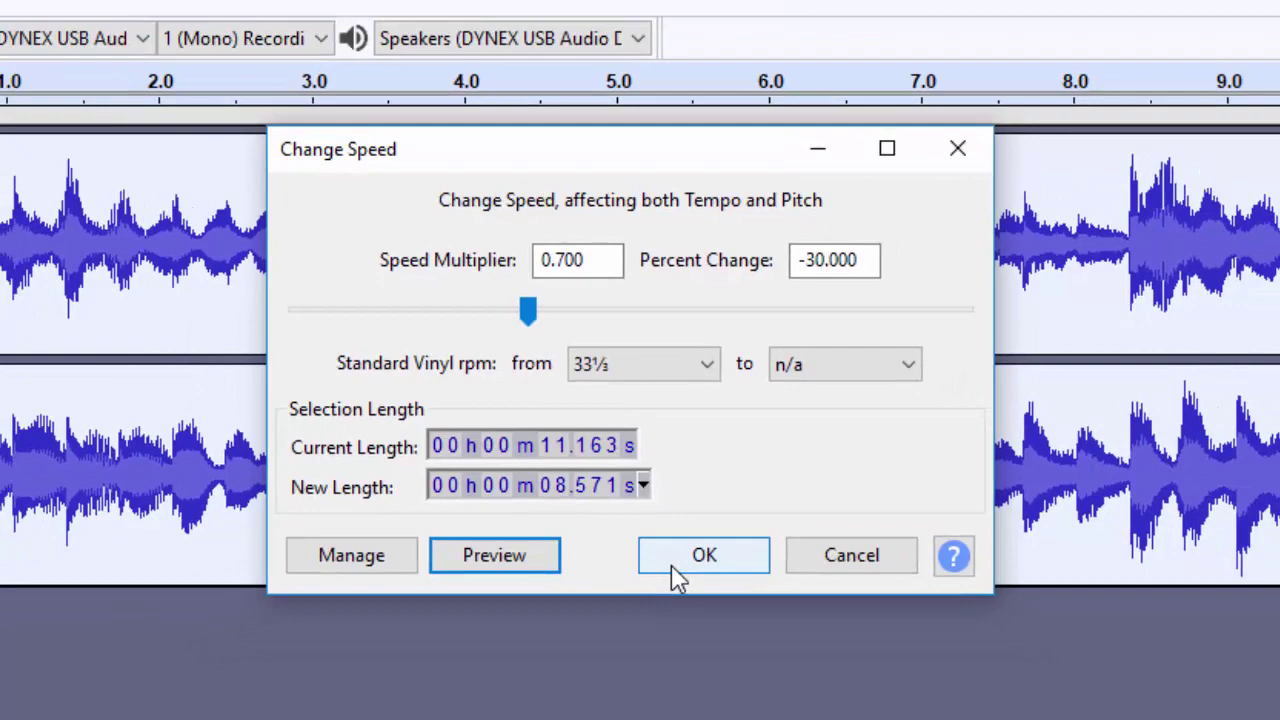
pyautogui.click(712, 596)
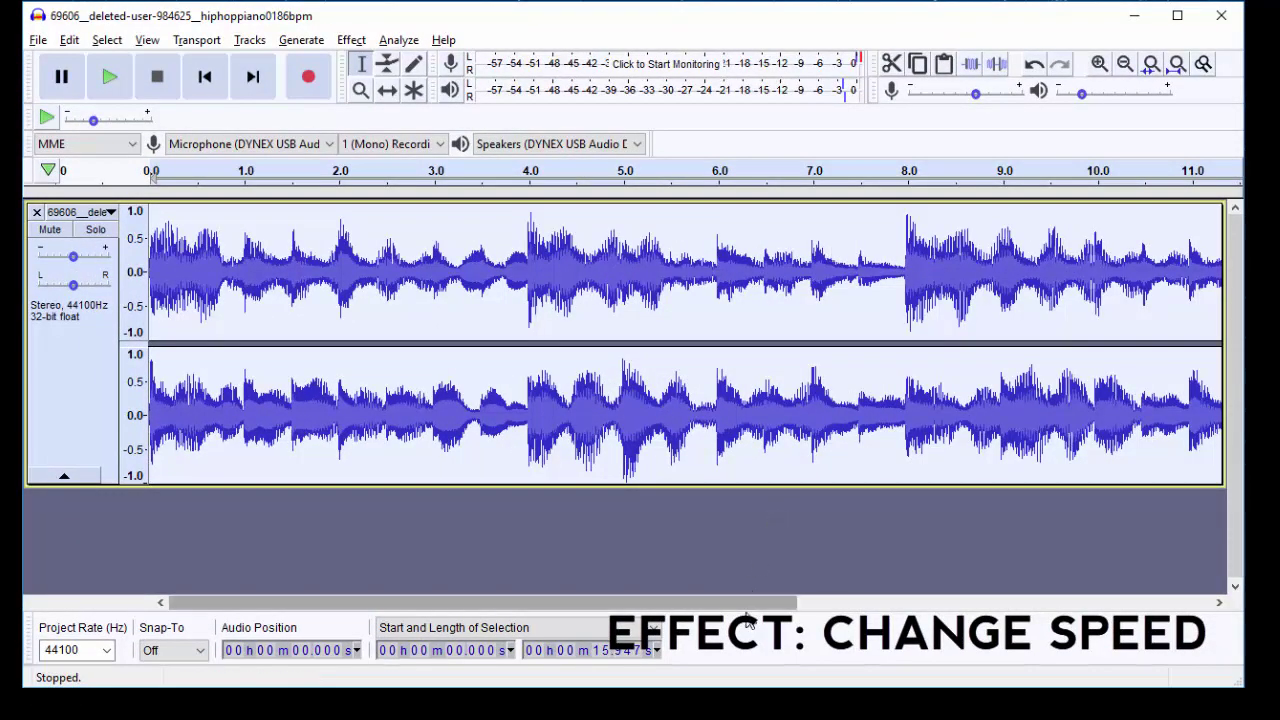
# - Check the slowed track through to its end and play it briefly from the start
pyautogui.moveTo(762, 610); pyautogui.dragTo(1107, 608)
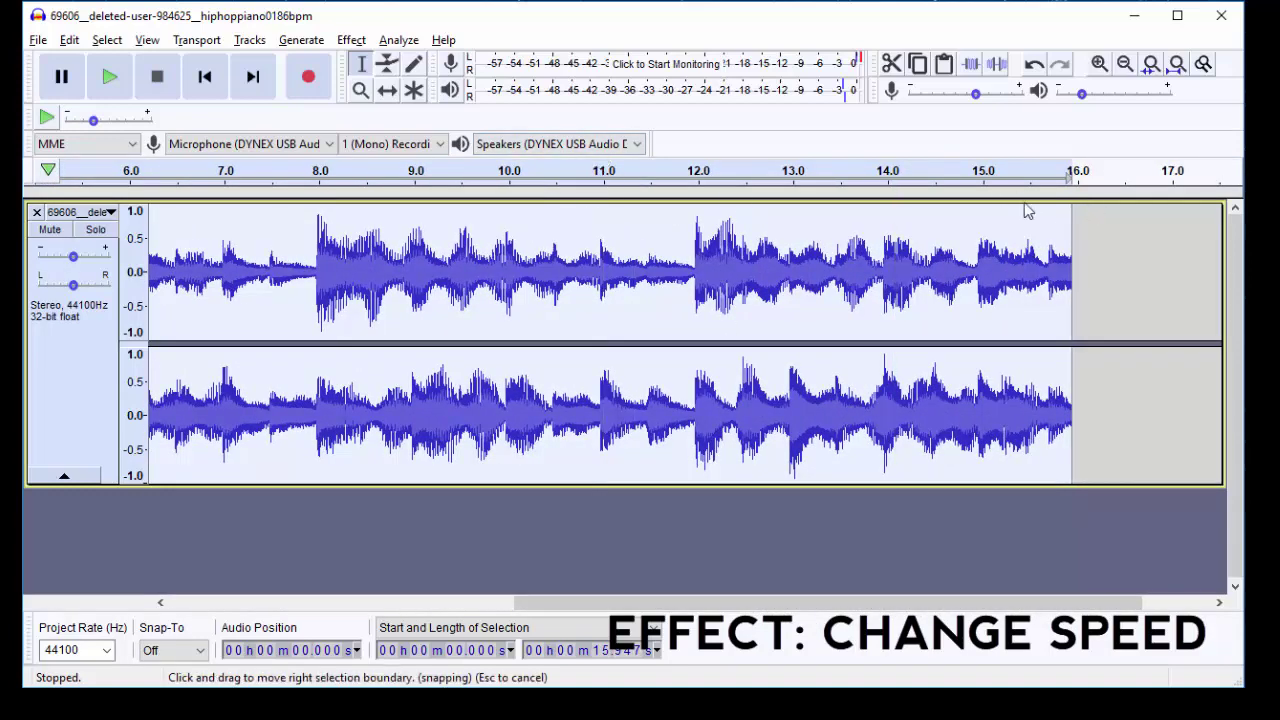
pyautogui.moveTo(790, 605); pyautogui.dragTo(536, 618)
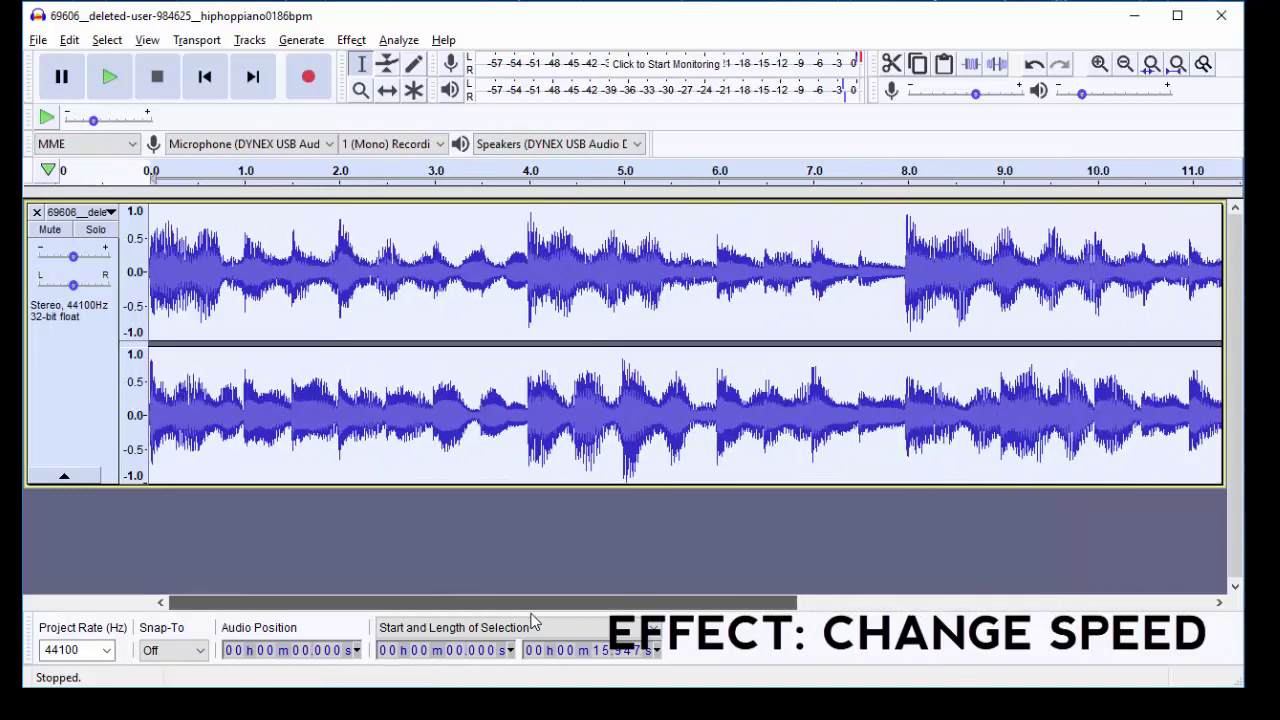
pyautogui.click(205, 77)
pyautogui.click(112, 88)
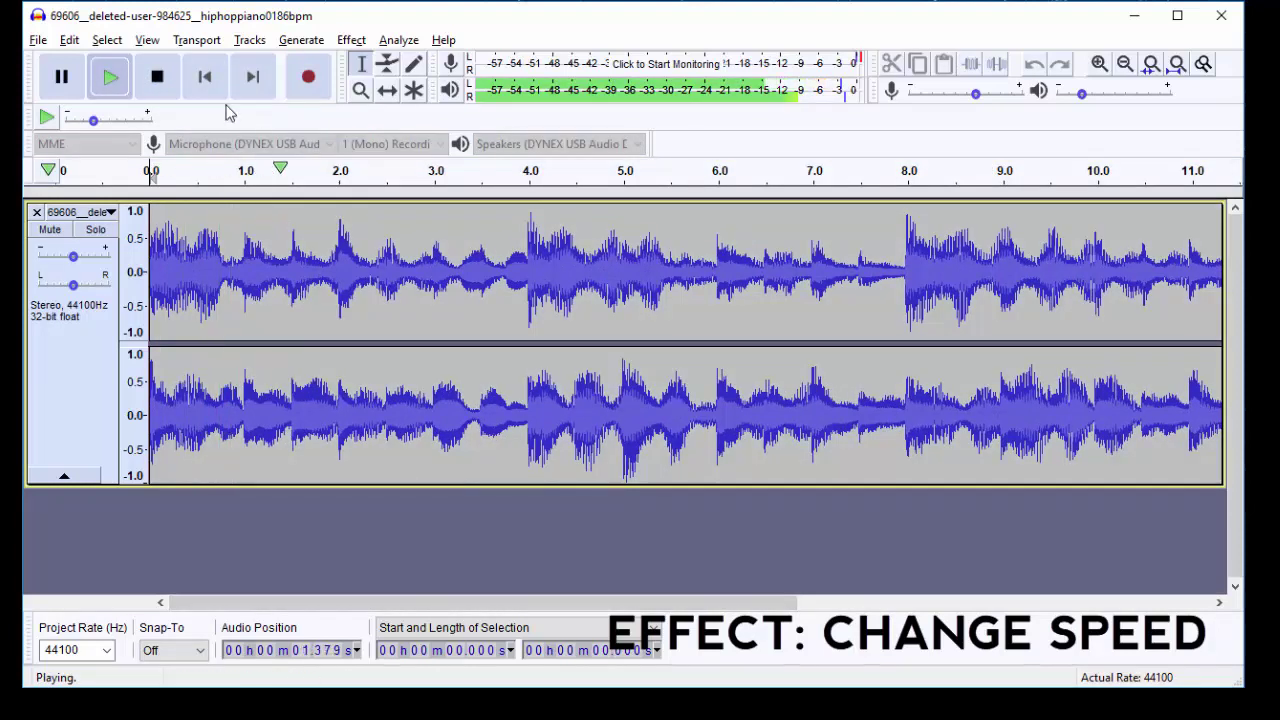
pyautogui.click(157, 77)
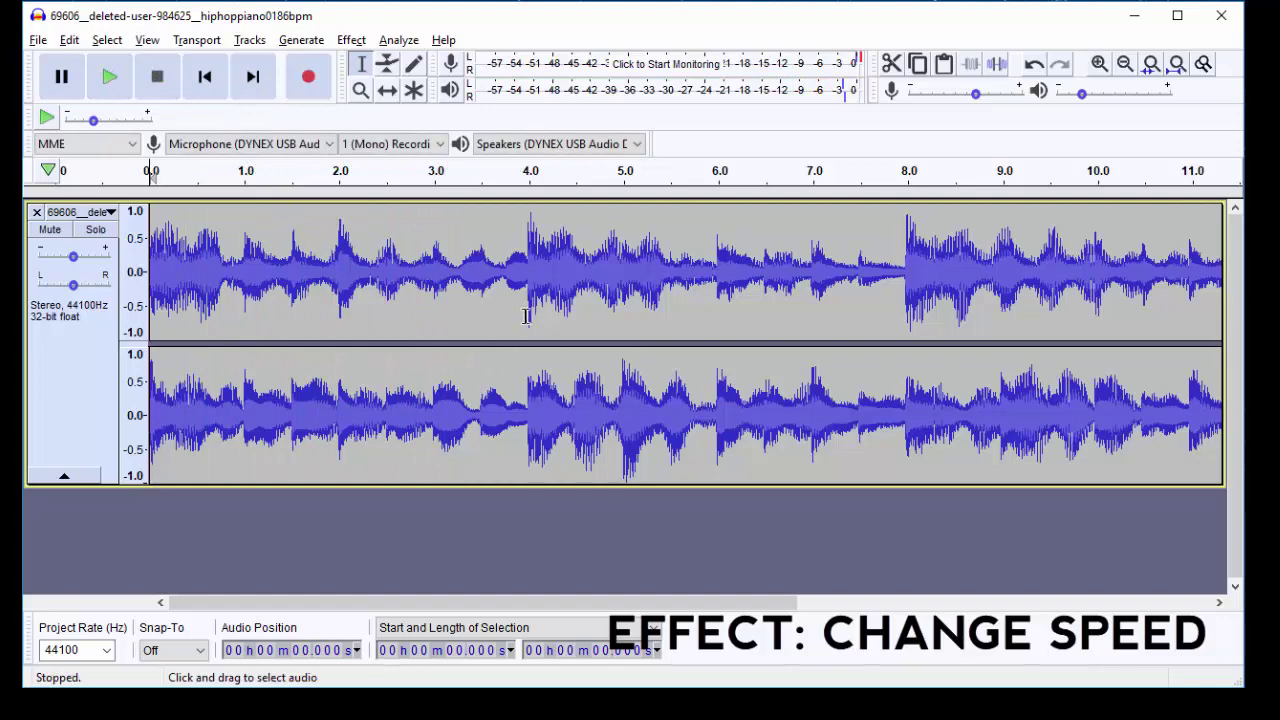
# - Undo the applied speed change and play the beginning of the restored track briefly
pyautogui.hotkey('ctrl', 'z')
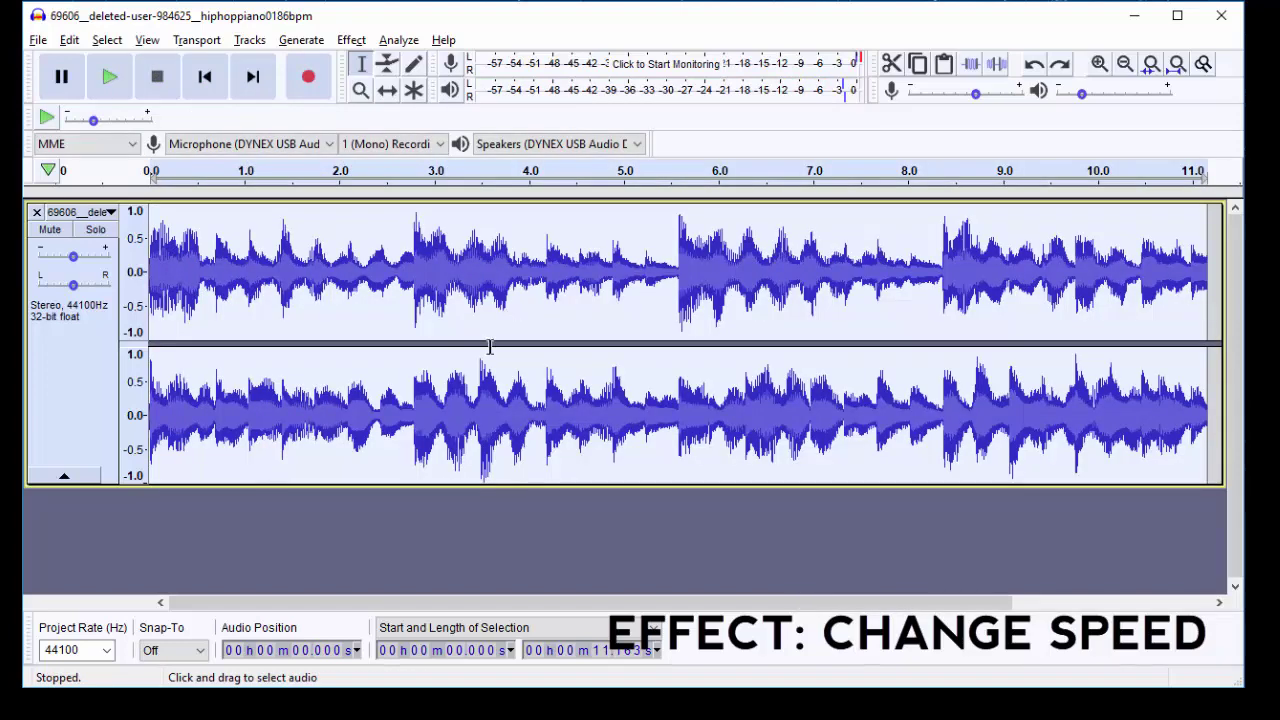
pyautogui.press('space')
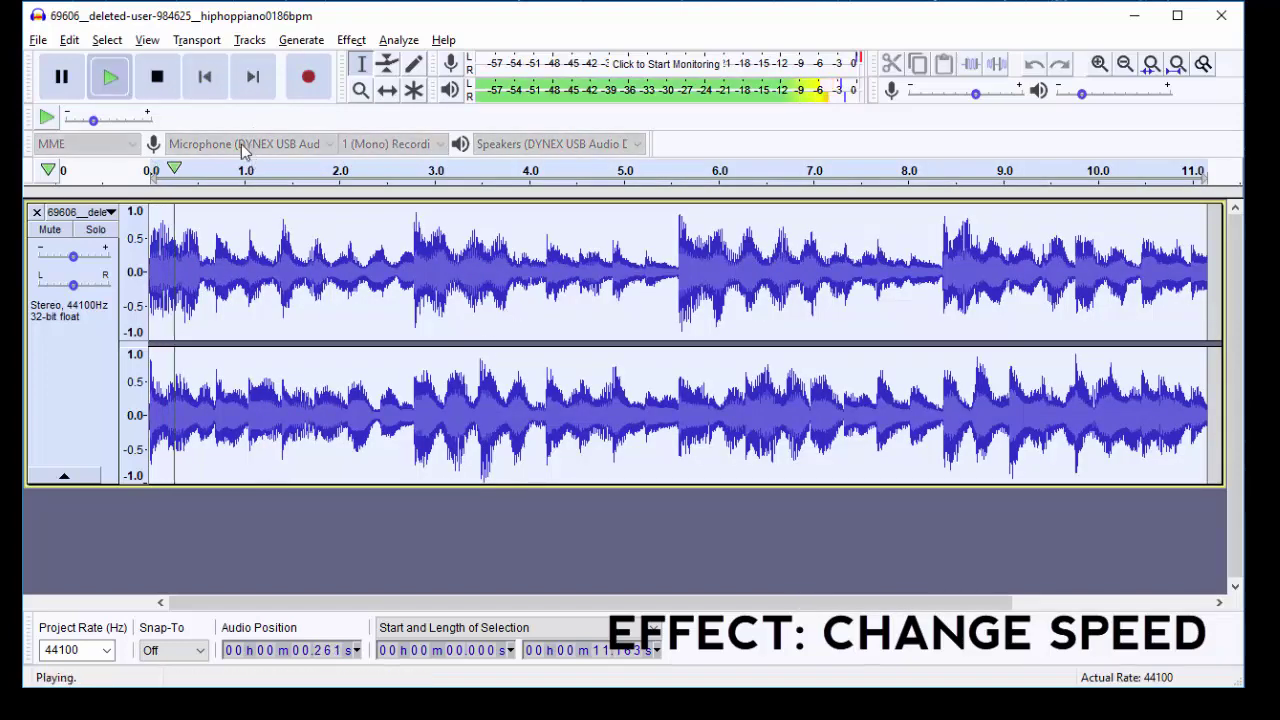
pyautogui.click(159, 80)
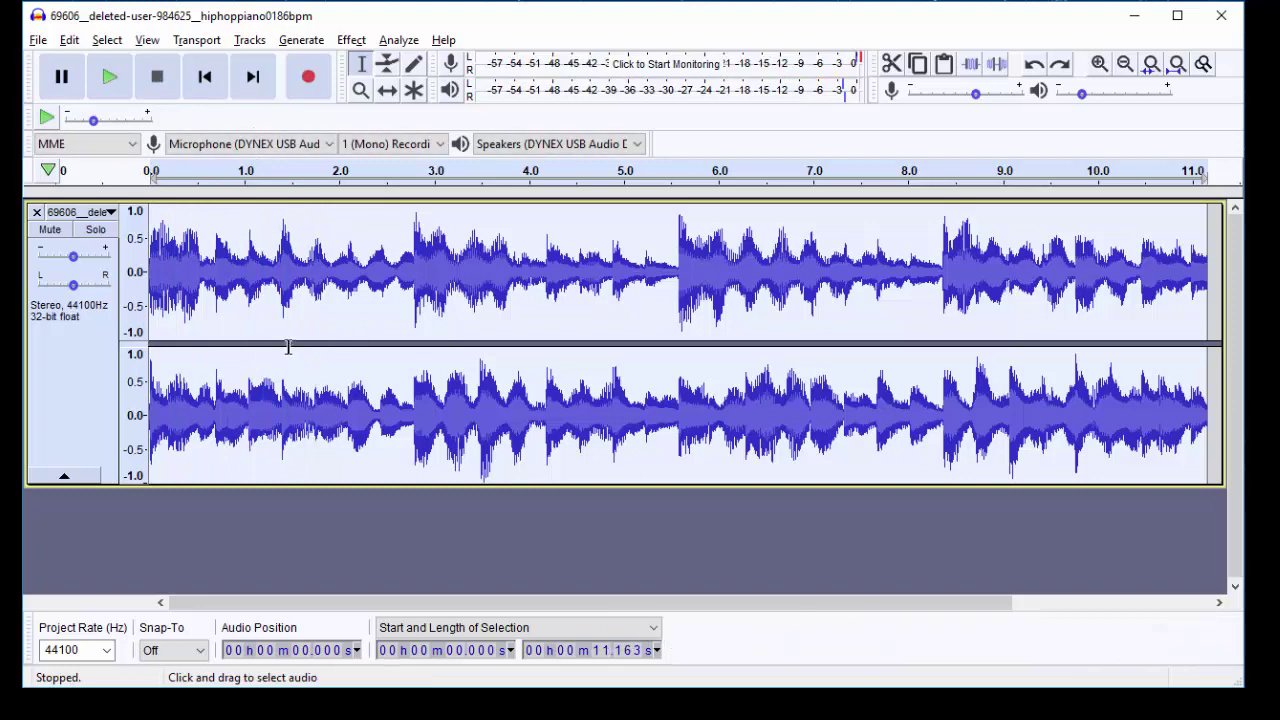
# - Start the Change Pitch effect on the selected track, raise the percent change to 30.986 and preview the result
pyautogui.click(352, 40)
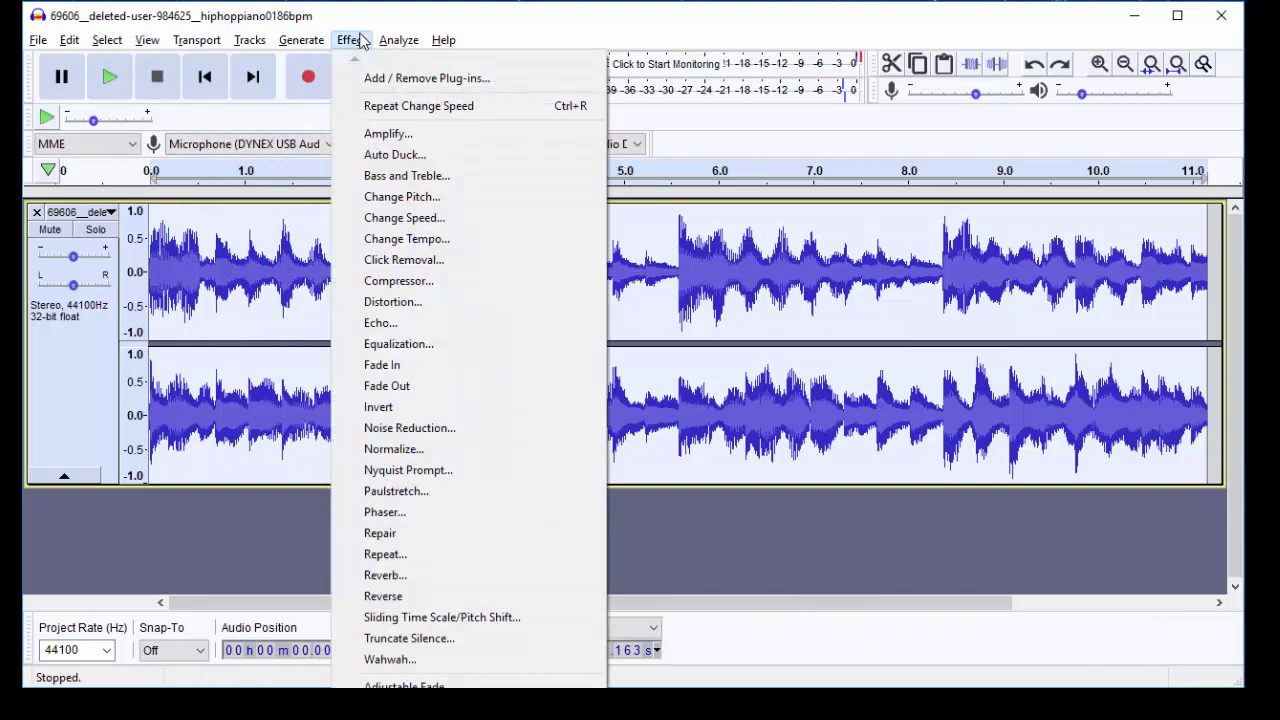
pyautogui.click(433, 197)
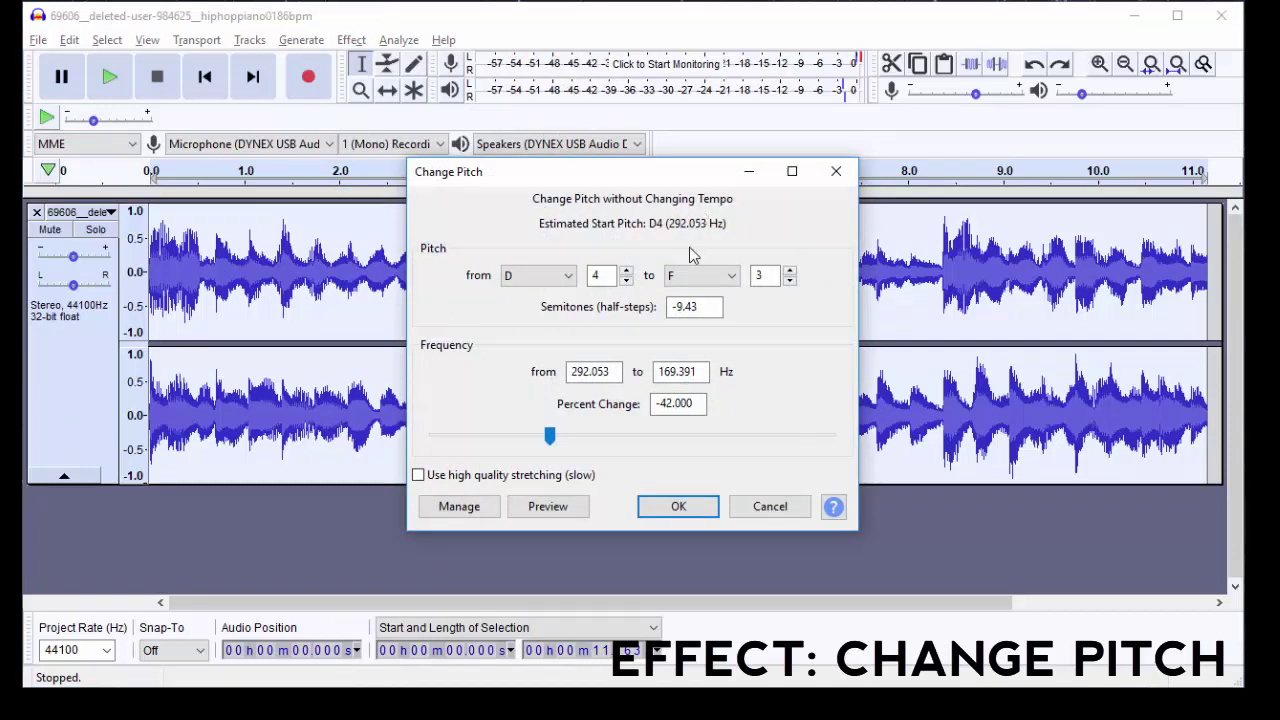
pyautogui.moveTo(552, 437); pyautogui.dragTo(662, 443)
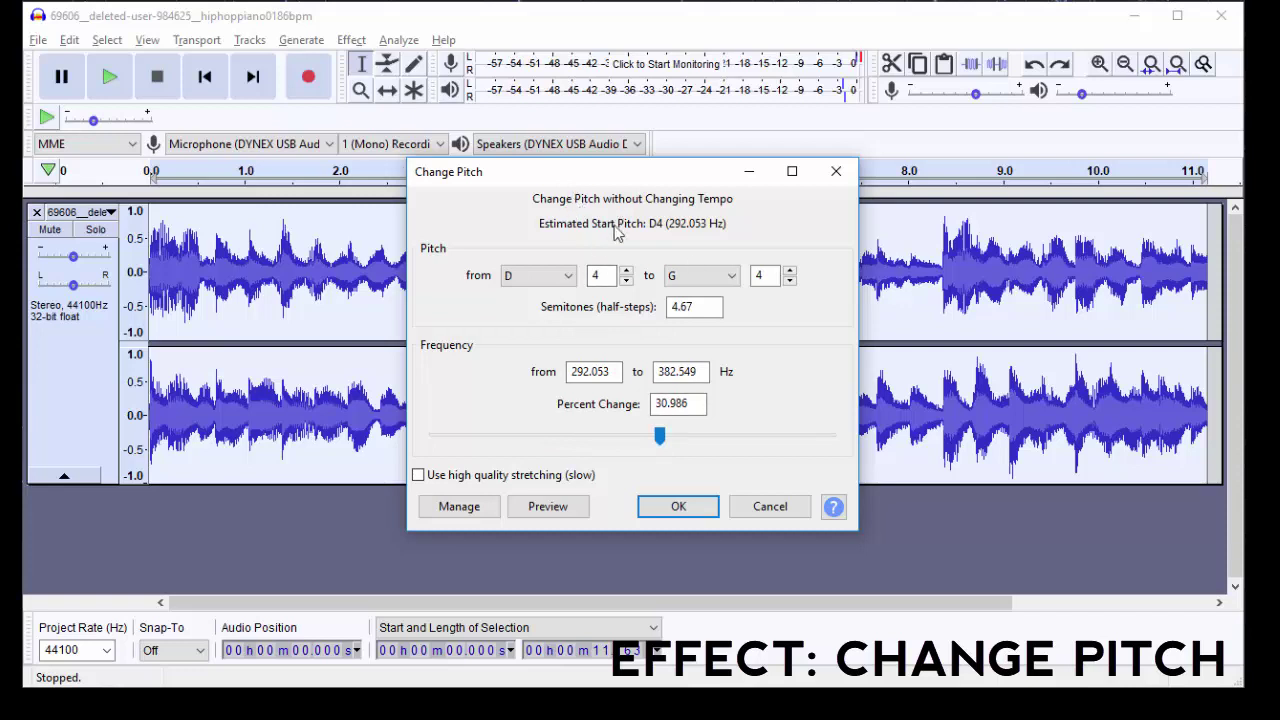
pyautogui.click(548, 506)
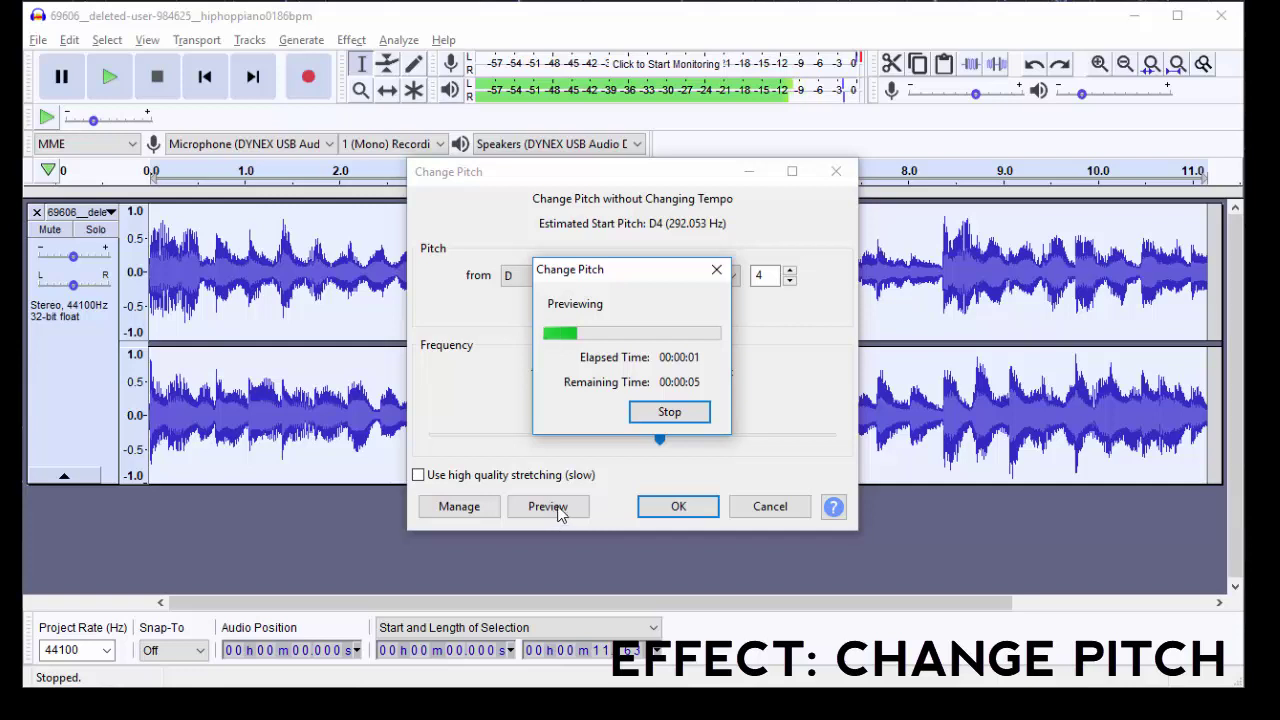
pyautogui.click(663, 414)
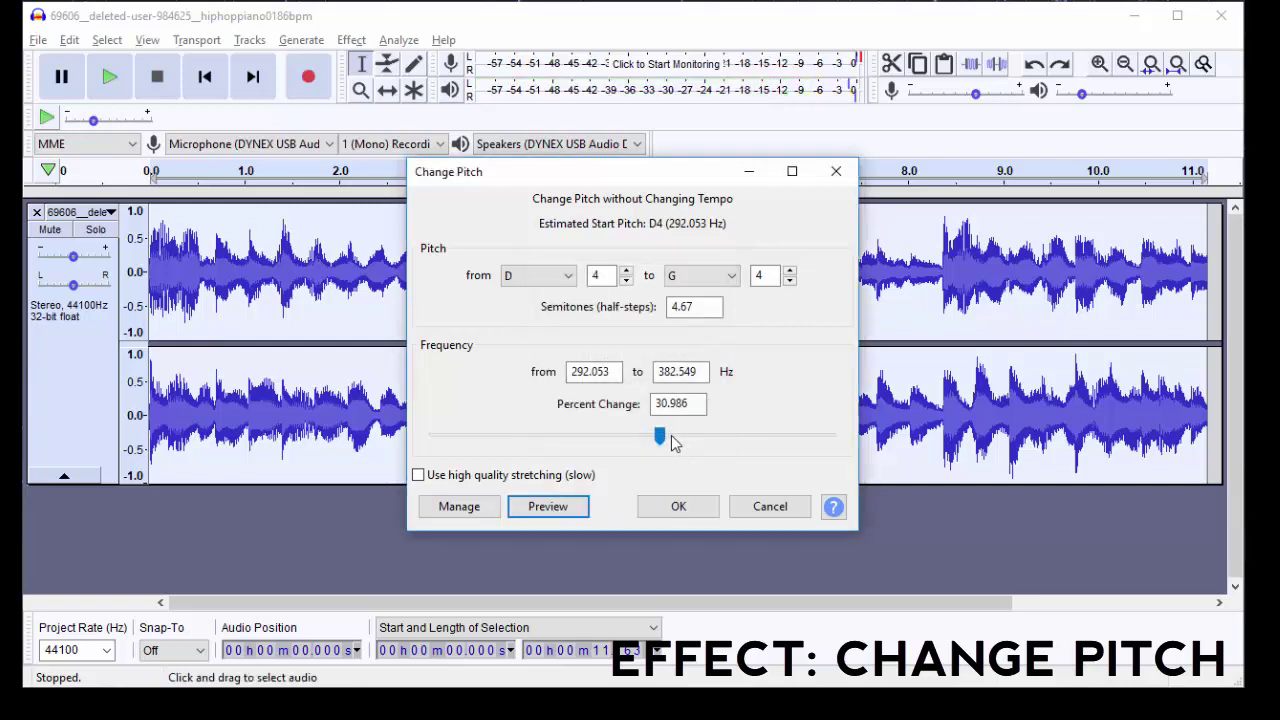
# - Lower the pitch change to -35.000 percent, preview it, look through the target notes and cancel the effect
pyautogui.moveTo(660, 437); pyautogui.dragTo(561, 446)
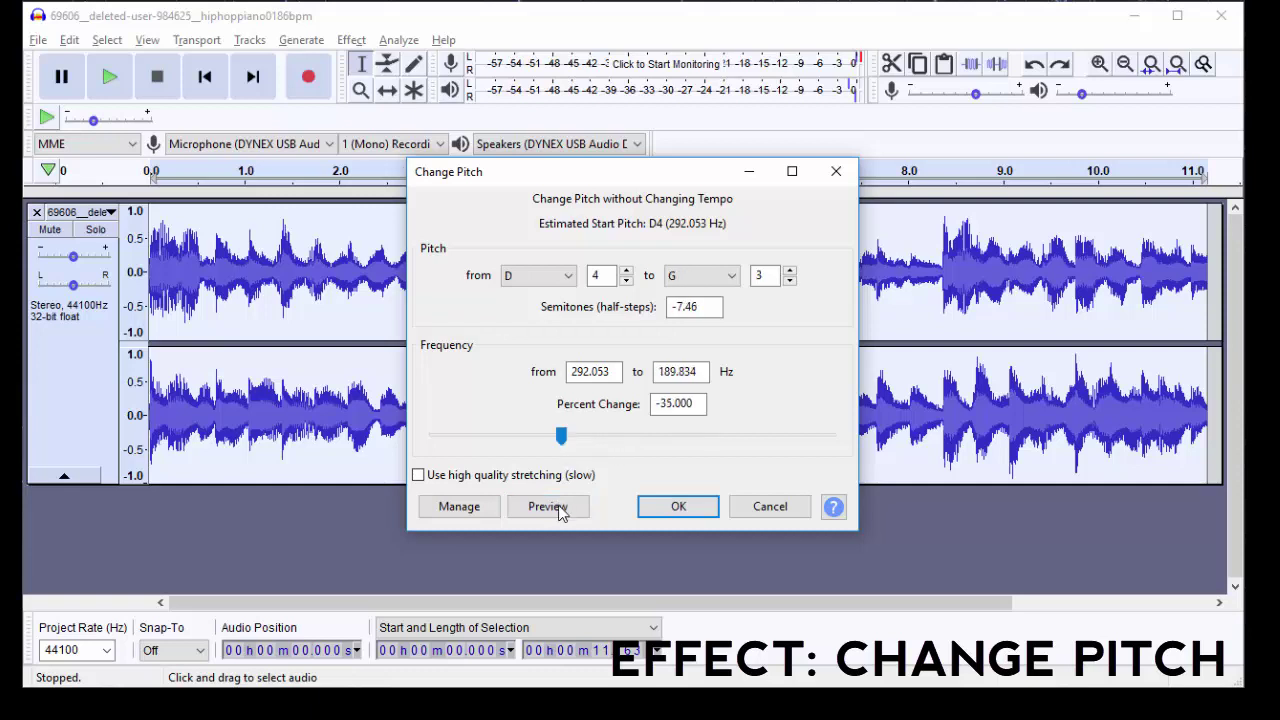
pyautogui.click(548, 506)
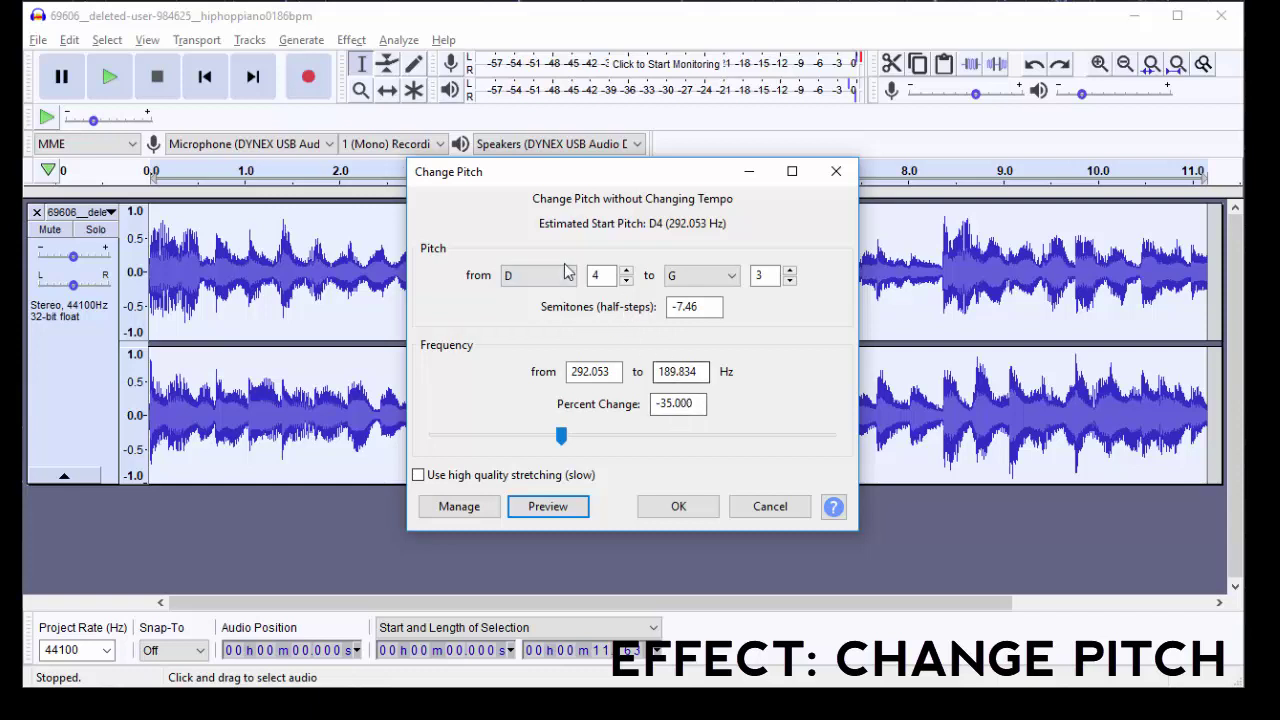
pyautogui.click(701, 276)
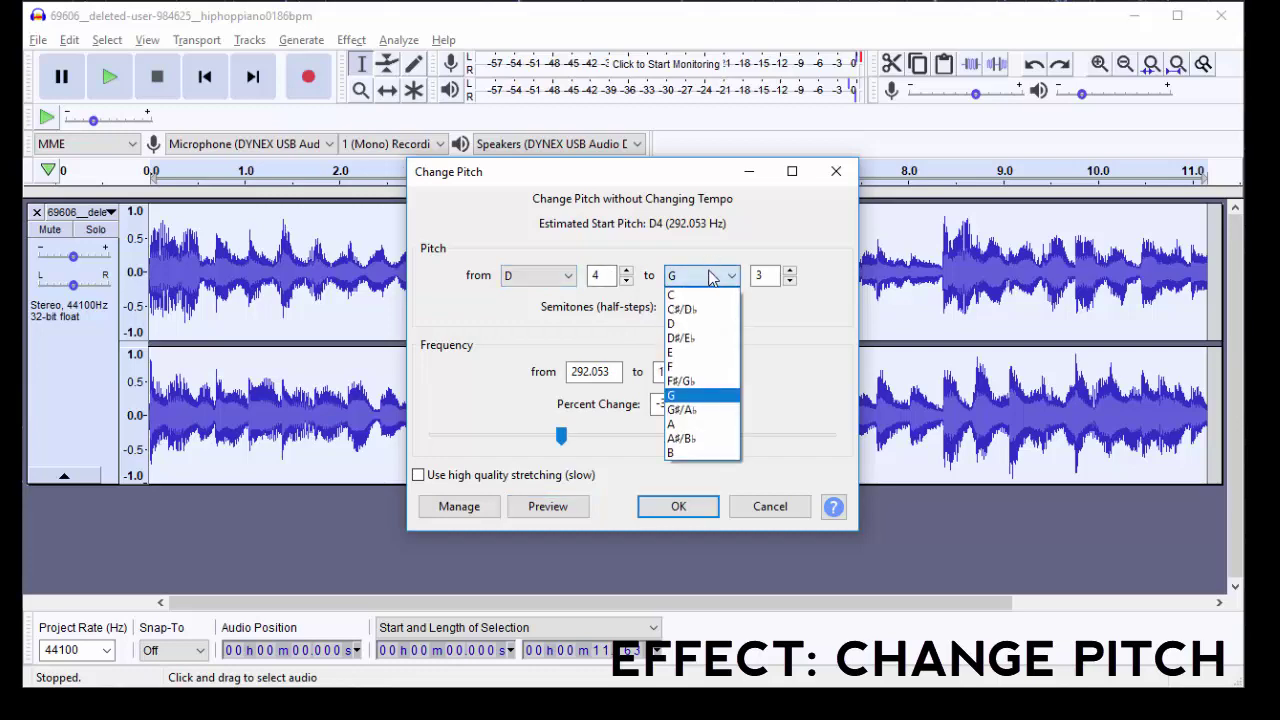
pyautogui.click(705, 275)
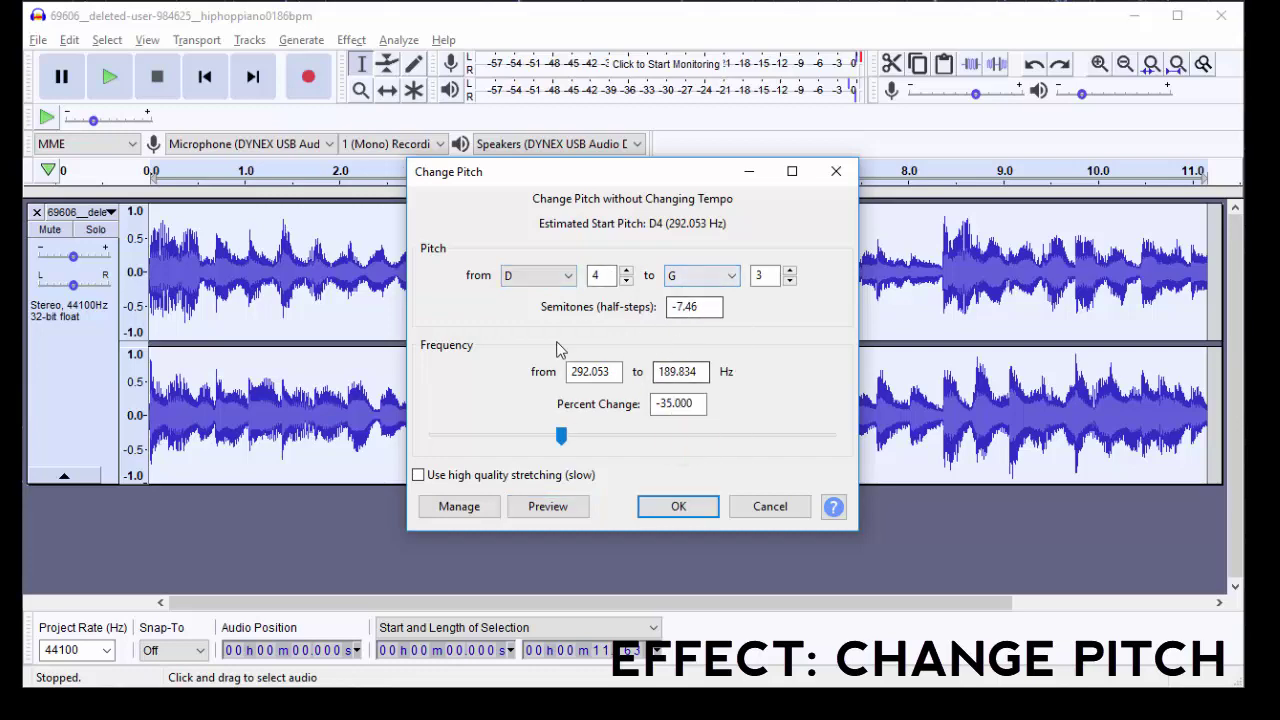
pyautogui.click(770, 507)
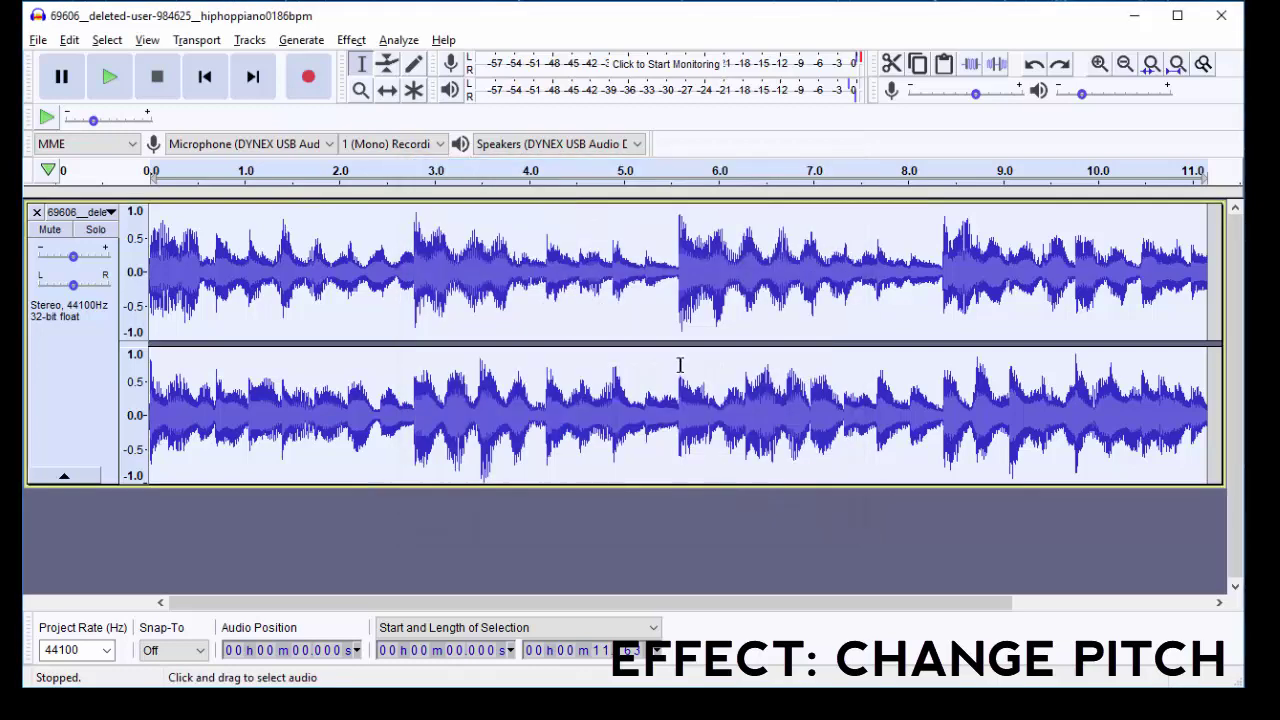
# - Start the Change Tempo effect on the selected track, raise the percent change to 30.986 and preview the result
pyautogui.click(351, 40)
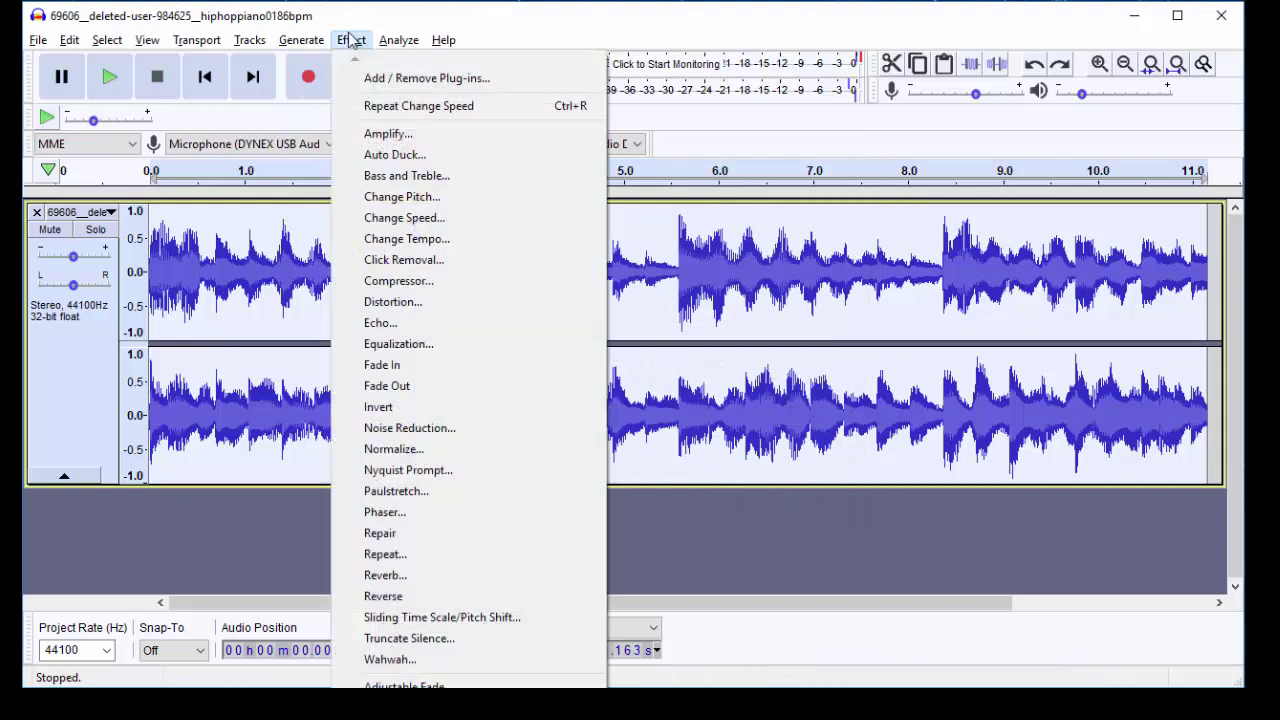
pyautogui.click(437, 246)
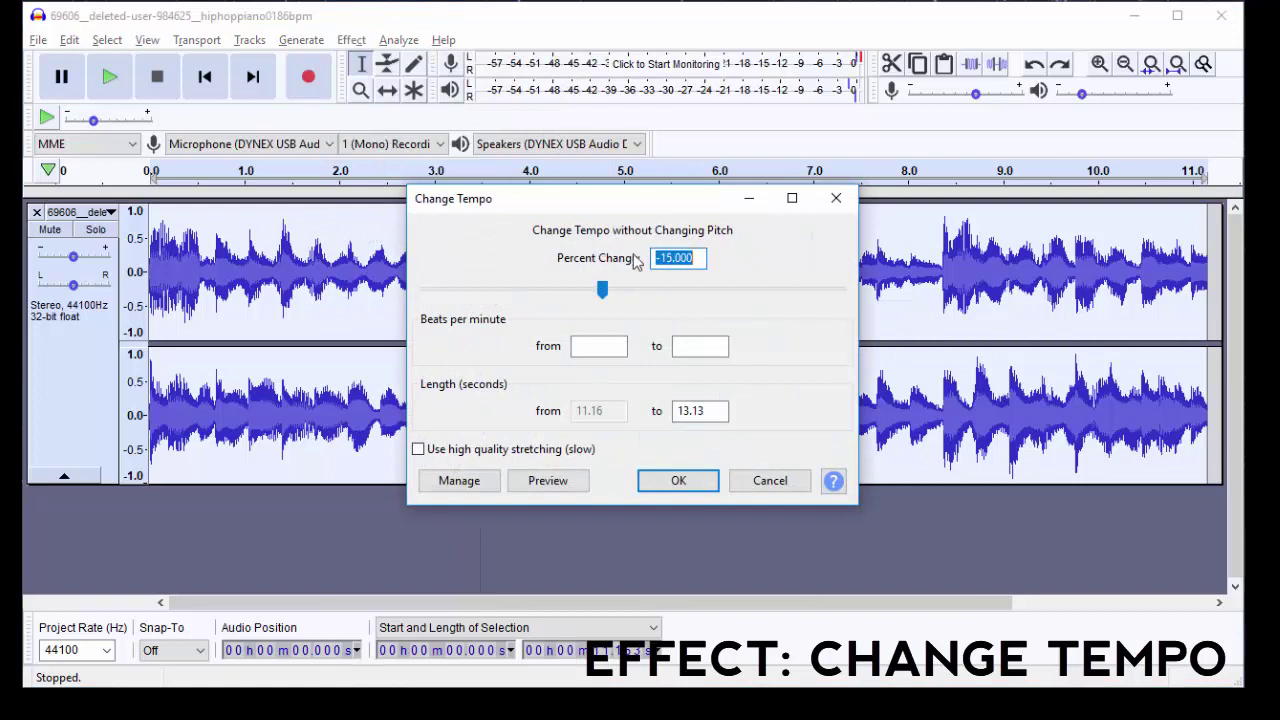
pyautogui.moveTo(606, 293); pyautogui.dragTo(663, 287)
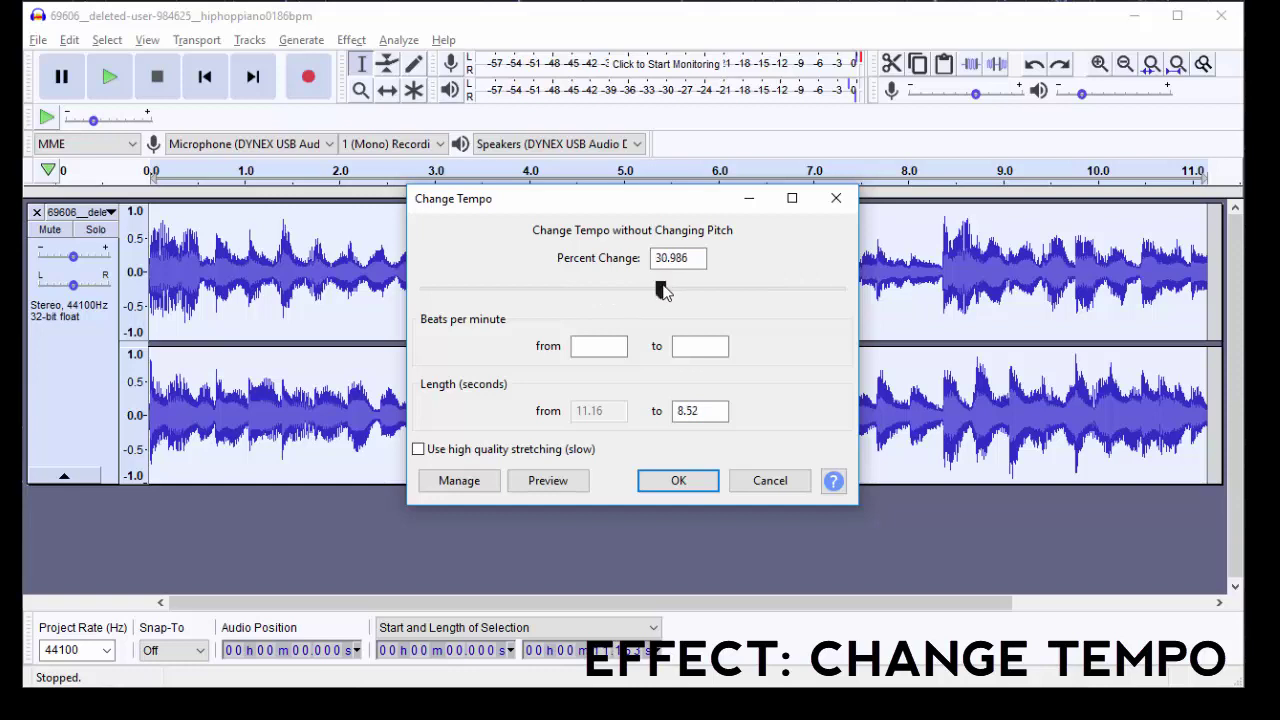
pyautogui.click(547, 481)
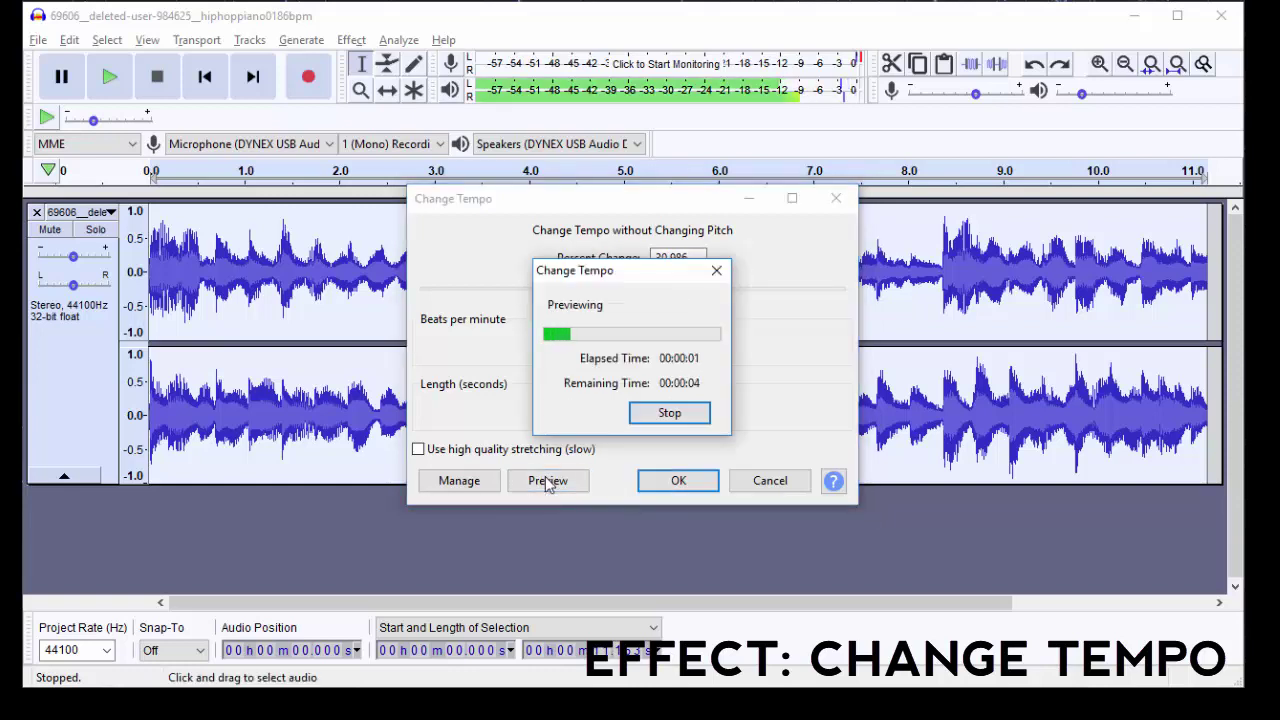
pyautogui.click(676, 419)
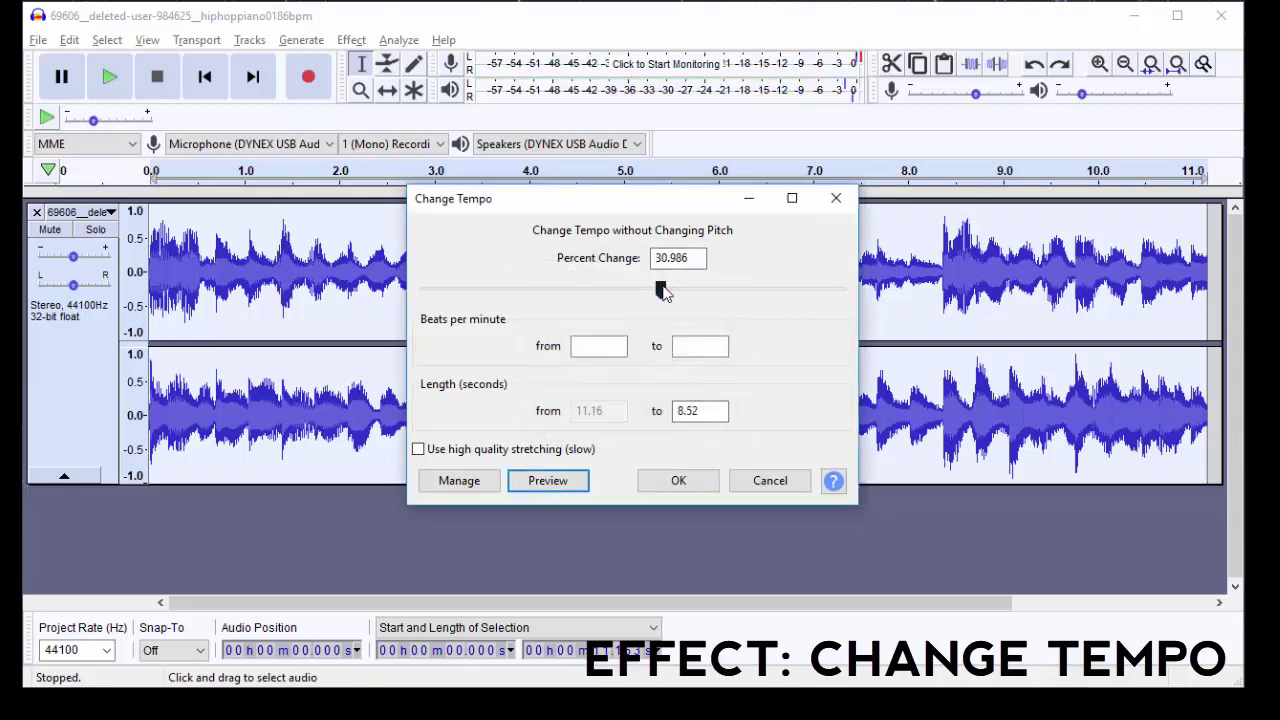
# - Lower the tempo change to -22.000 percent, preview it and cancel the effect
pyautogui.moveTo(664, 290); pyautogui.dragTo(585, 290)
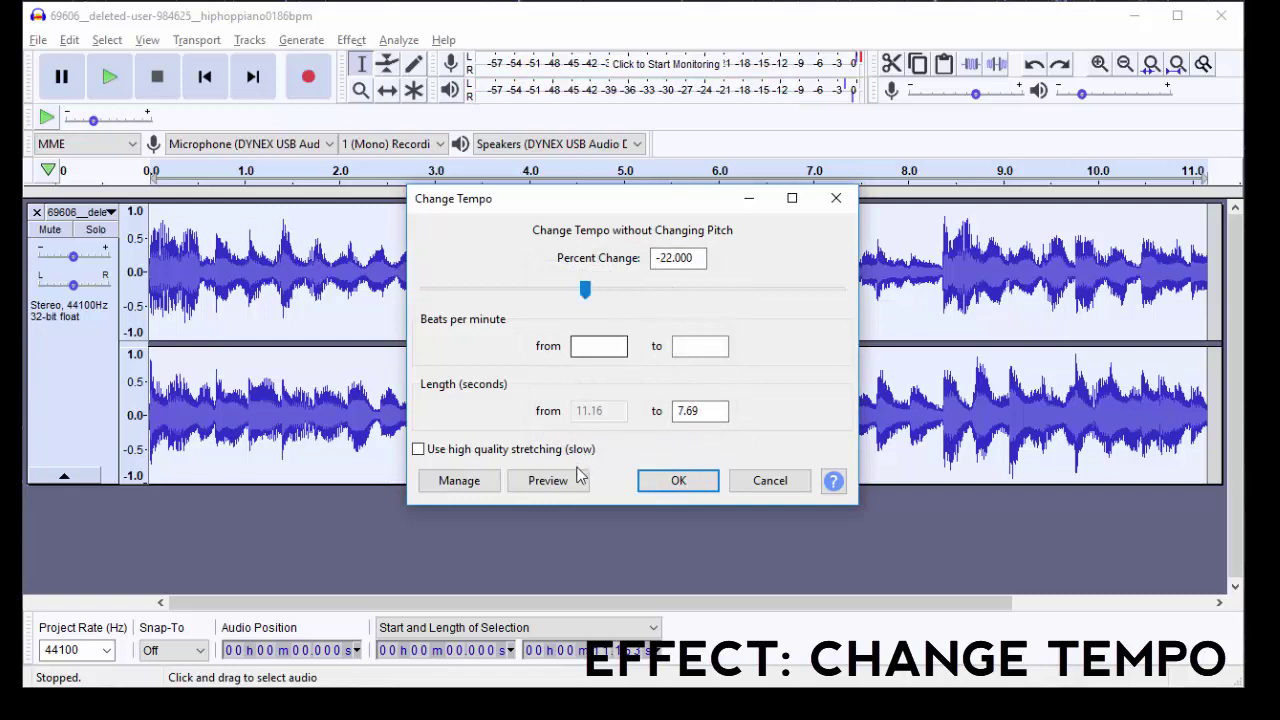
pyautogui.click(559, 485)
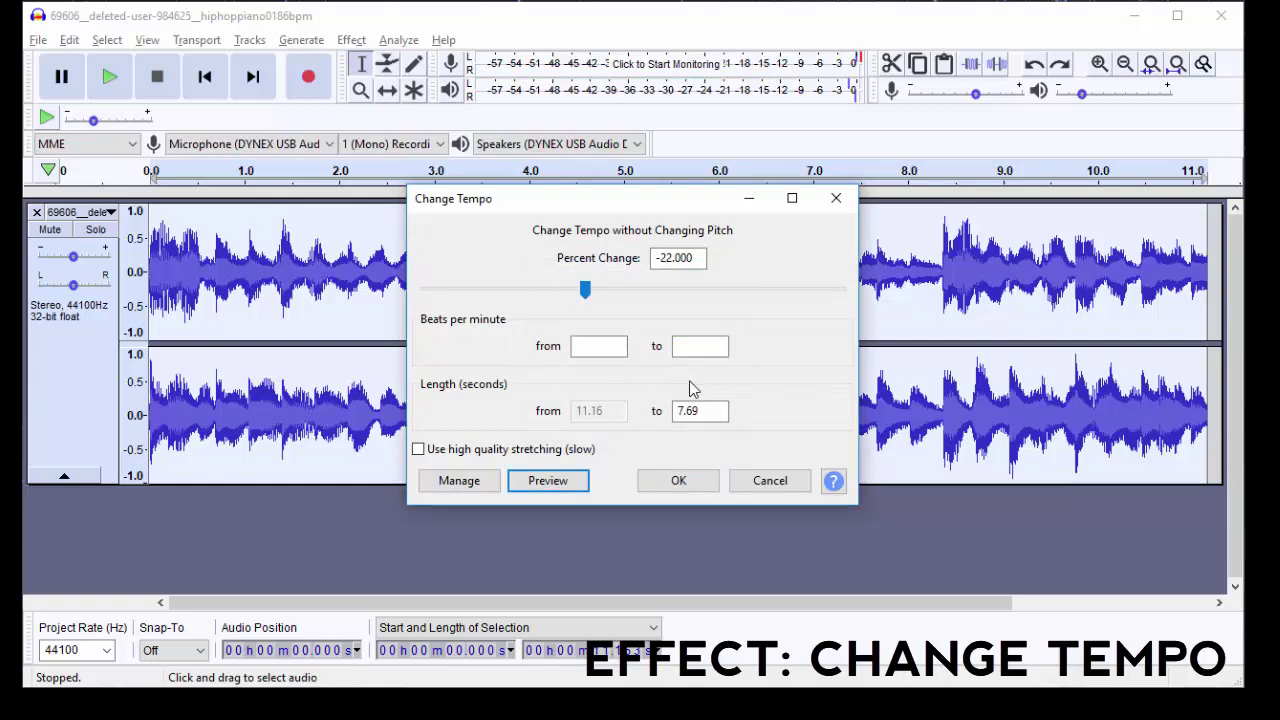
pyautogui.click(771, 489)
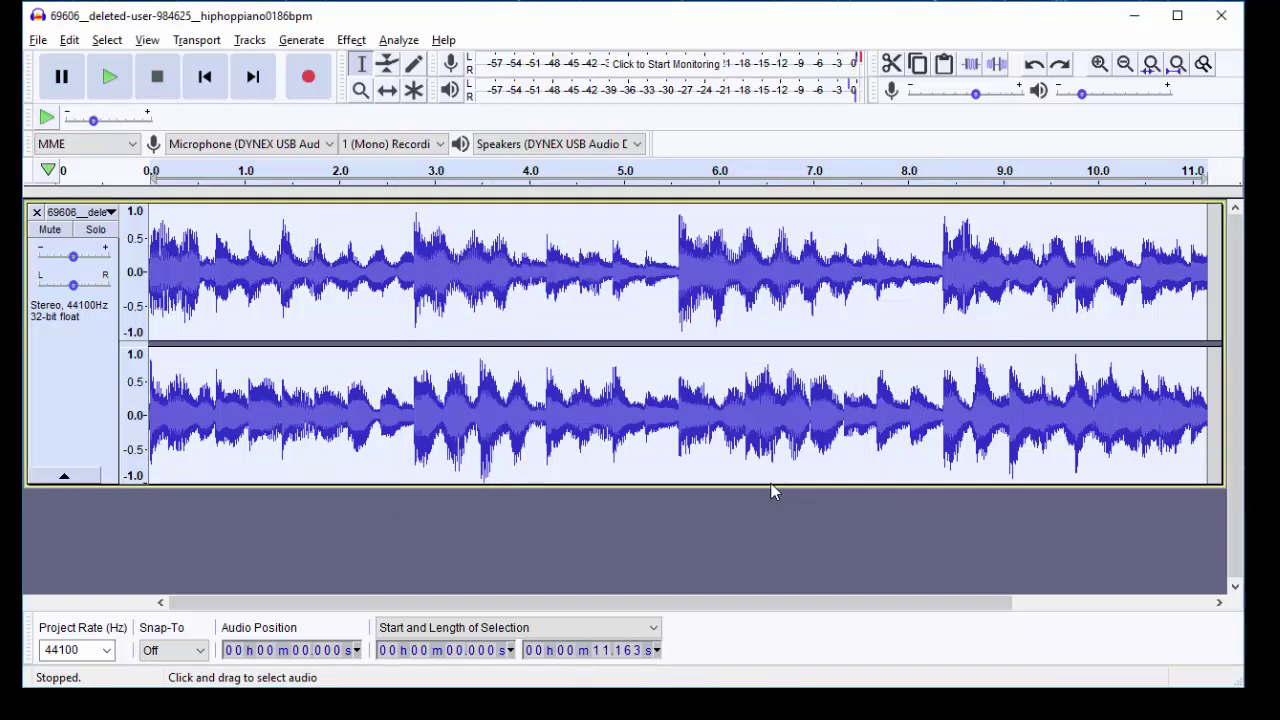
# - Clear the selection, return the cursor to the track's start, reselect the entire track and bring up the list of effects
pyautogui.click(688, 418)
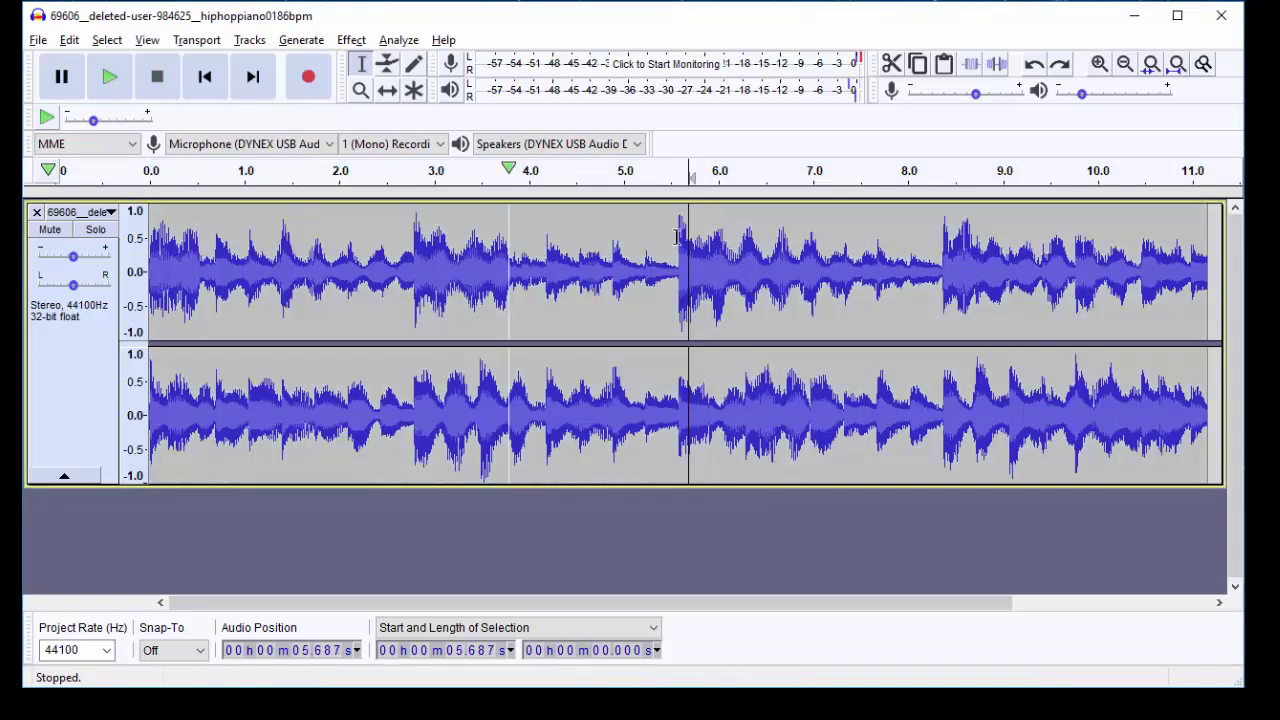
pyautogui.click(207, 79)
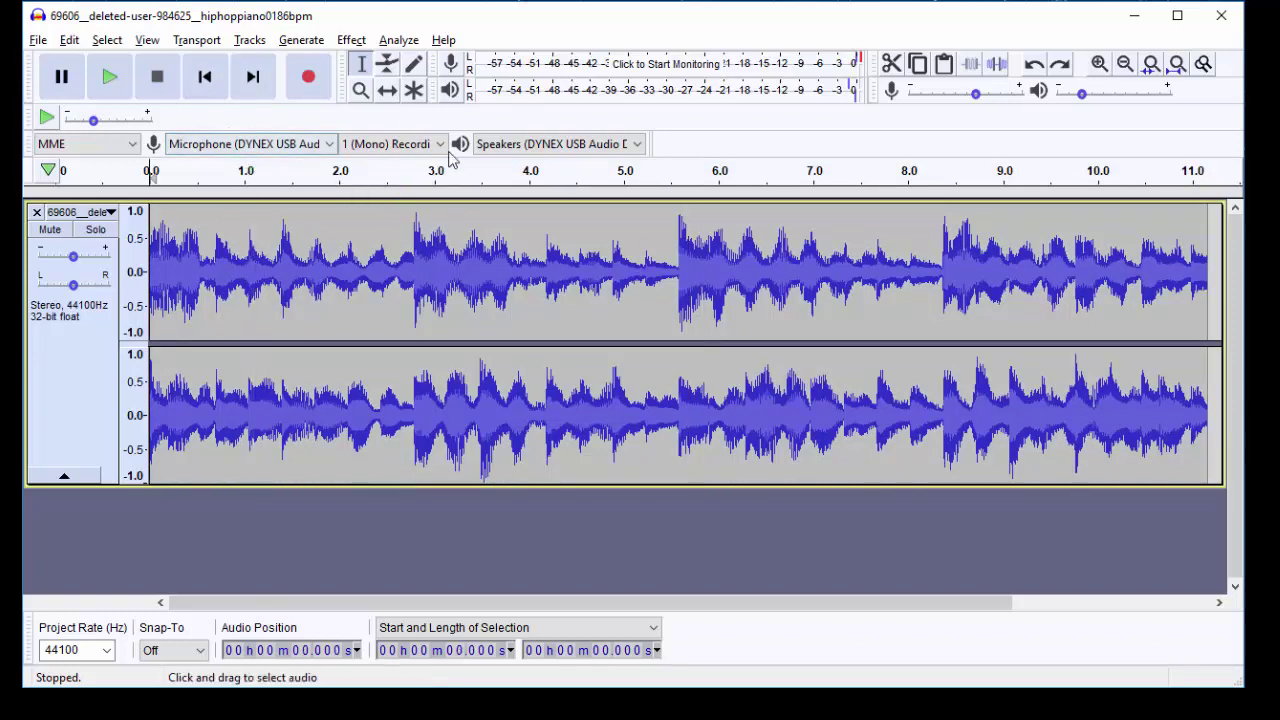
pyautogui.click(95, 365)
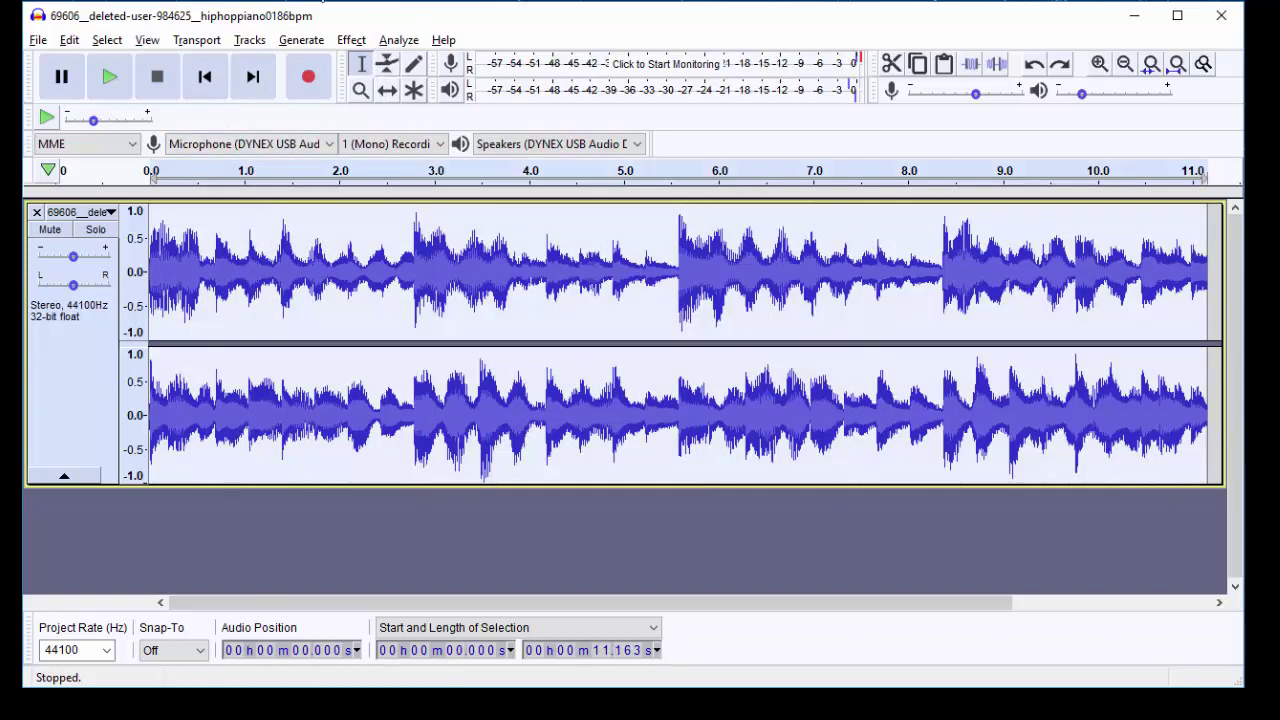
pyautogui.click(352, 40)
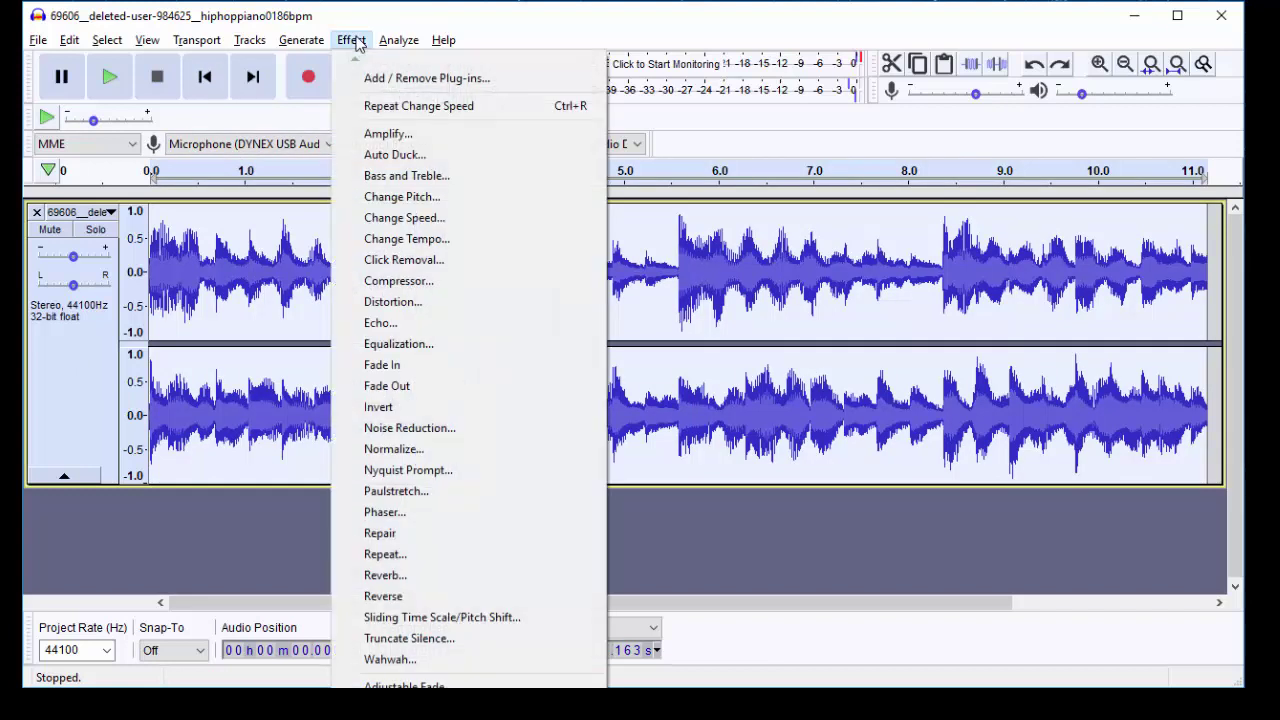
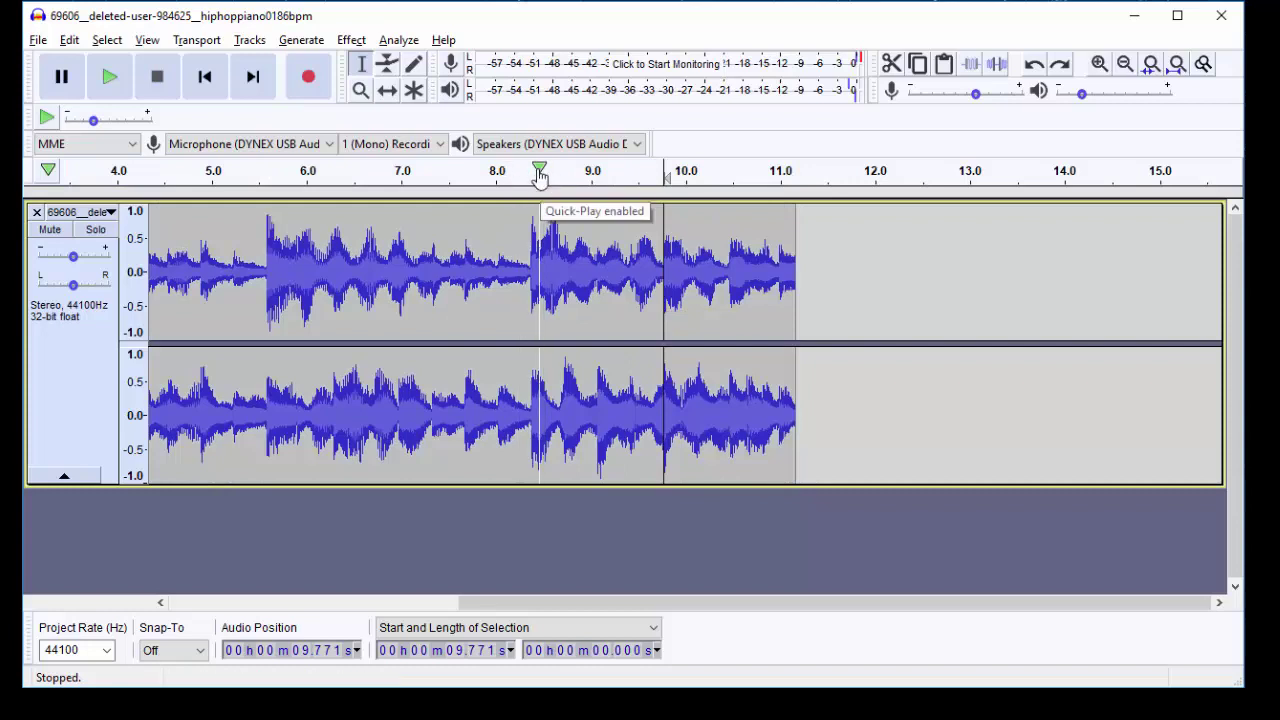
# - Play briefly from about 8.4 seconds to locate the final section, and select from about 8.33 seconds to the track's end
pyautogui.click(530, 170)
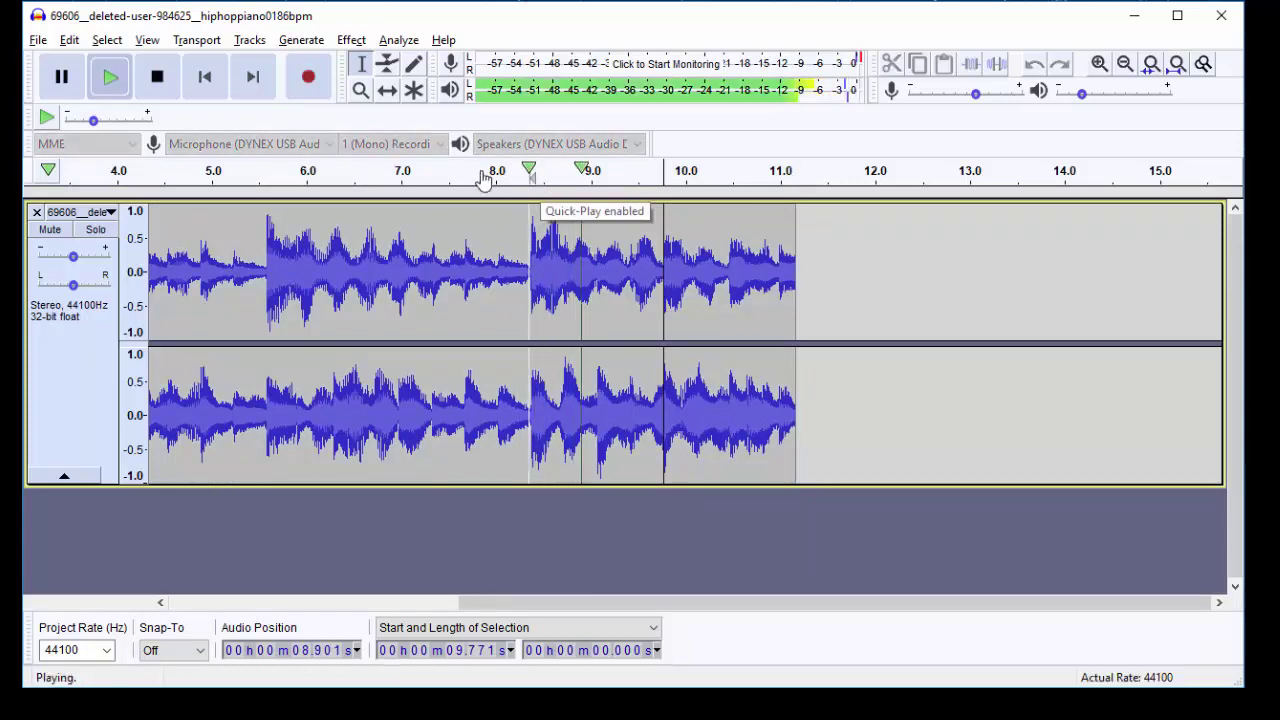
pyautogui.click(156, 78)
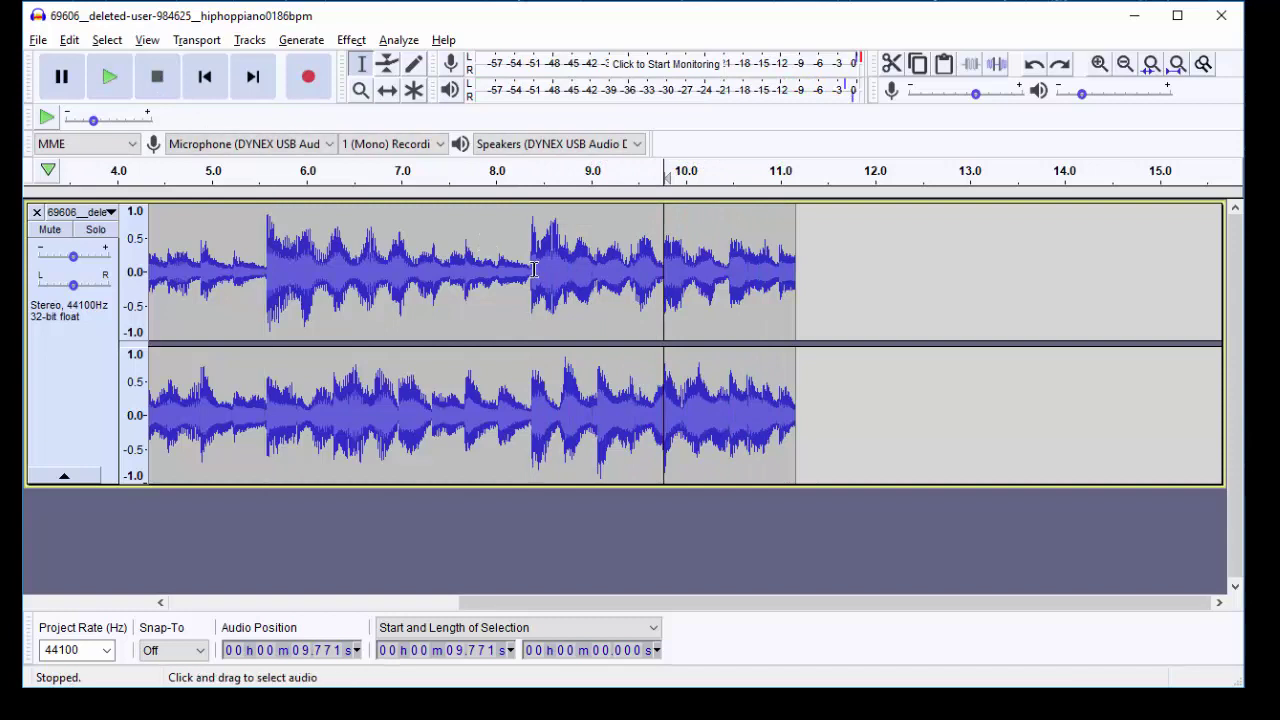
pyautogui.moveTo(526, 270); pyautogui.dragTo(796, 297)
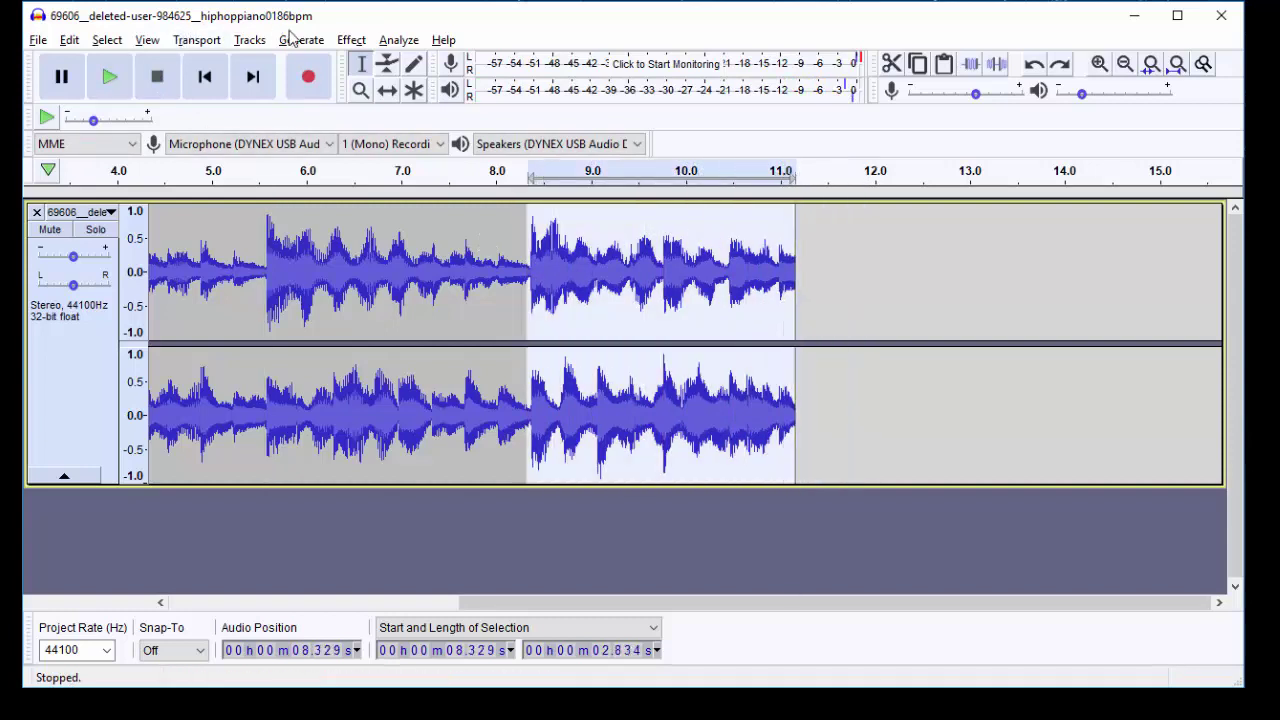
# - Apply the Echo effect to the selected final section with a delay time of 0.5 seconds and a decay factor of 0.5
pyautogui.click(351, 40)
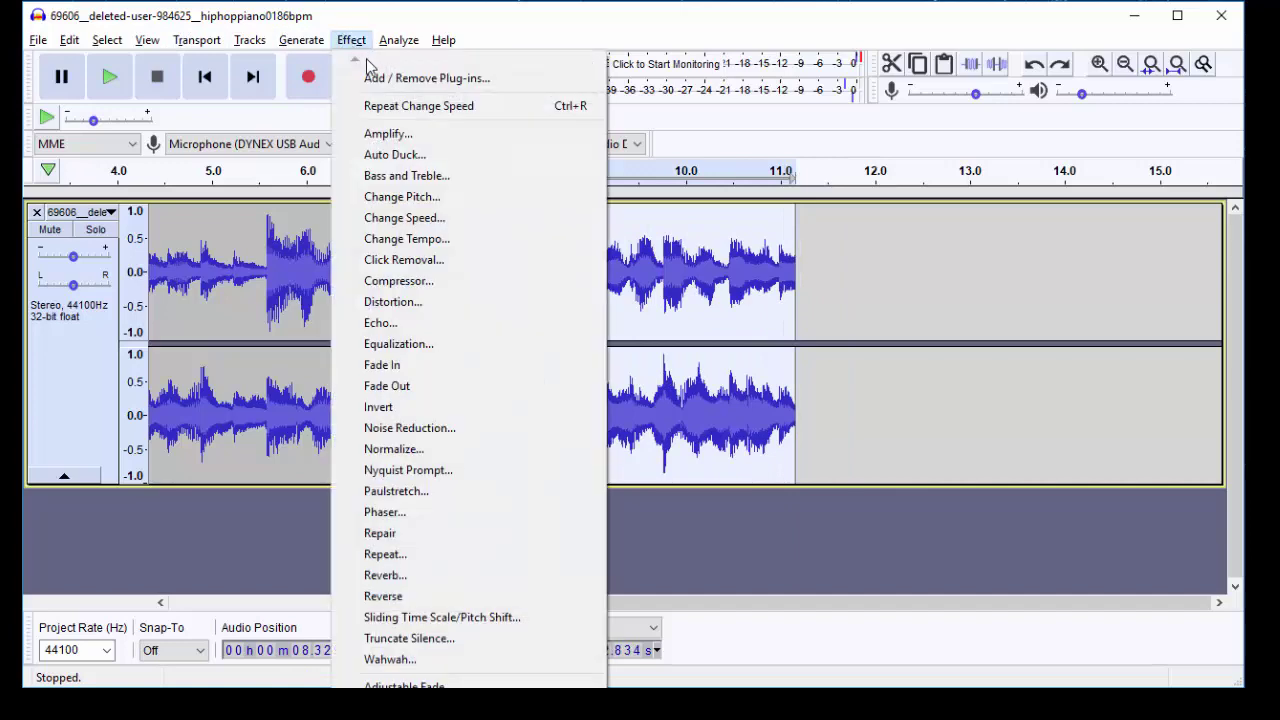
pyautogui.click(410, 324)
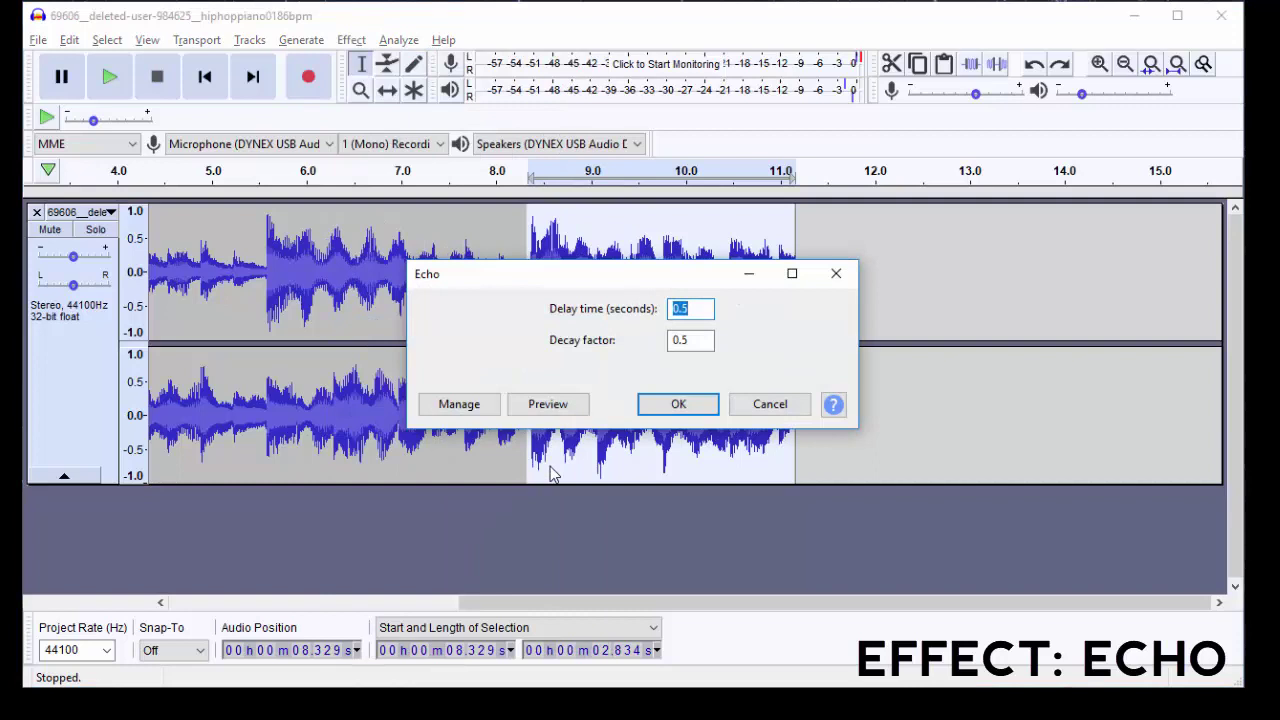
pyautogui.click(677, 407)
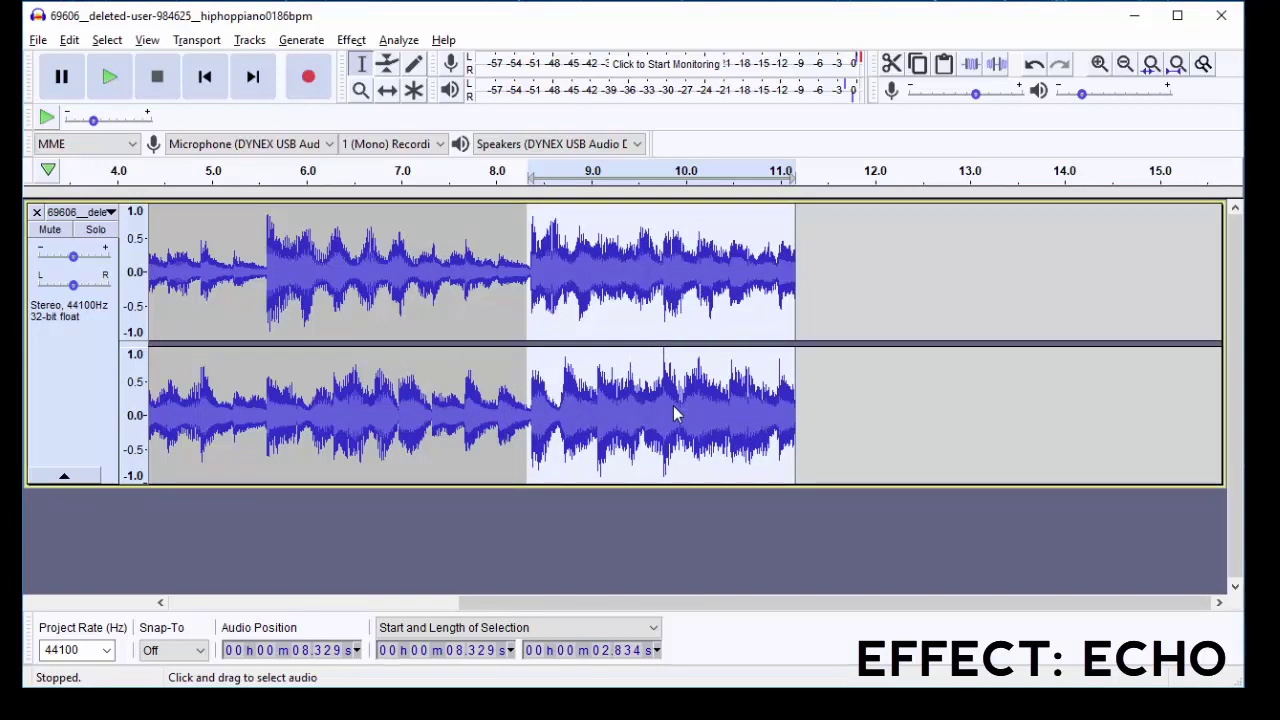
# - Play back the echoed section and place the cursor at its start, at about 8.35 seconds
pyautogui.press('space')
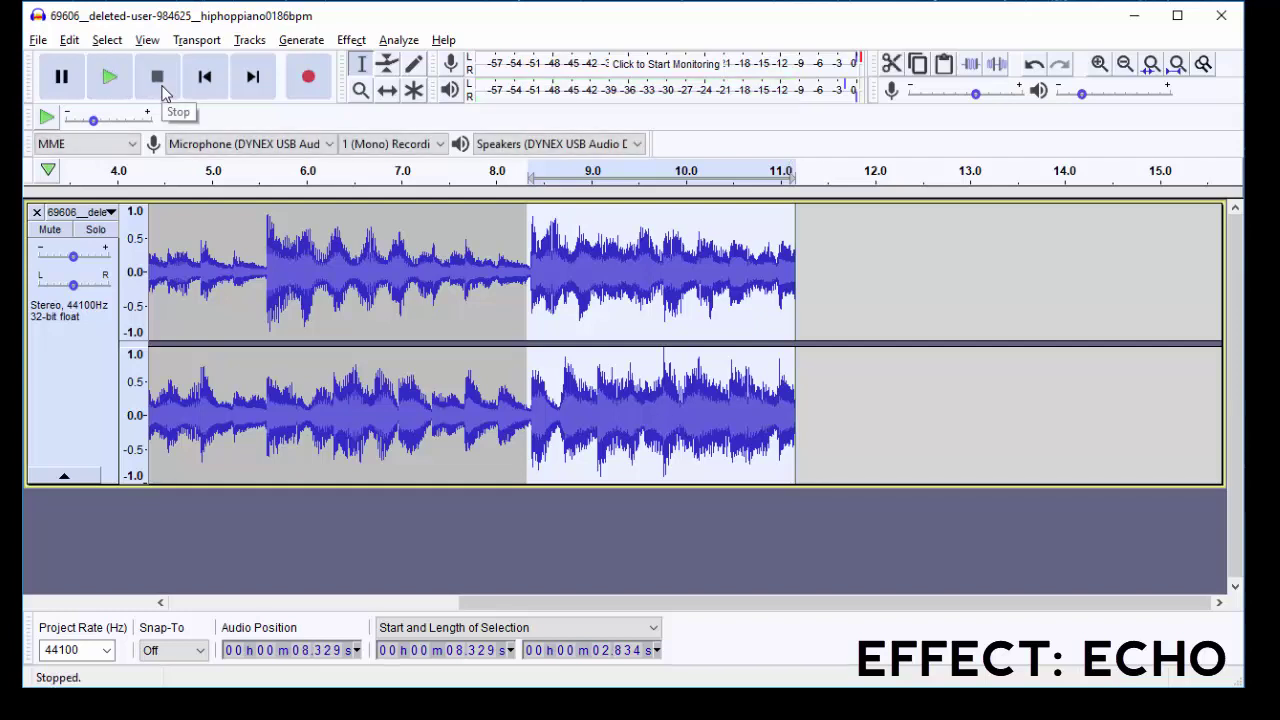
pyautogui.press('space')
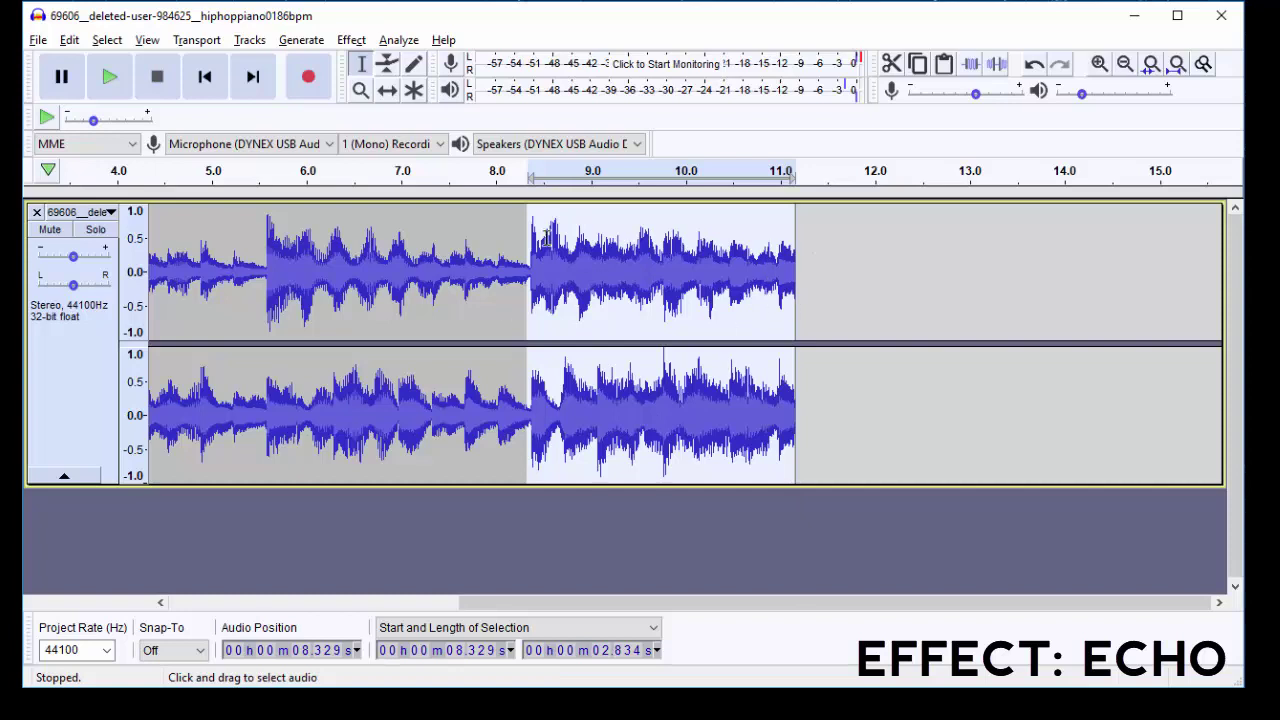
pyautogui.click(716, 287)
pyautogui.click(528, 275)
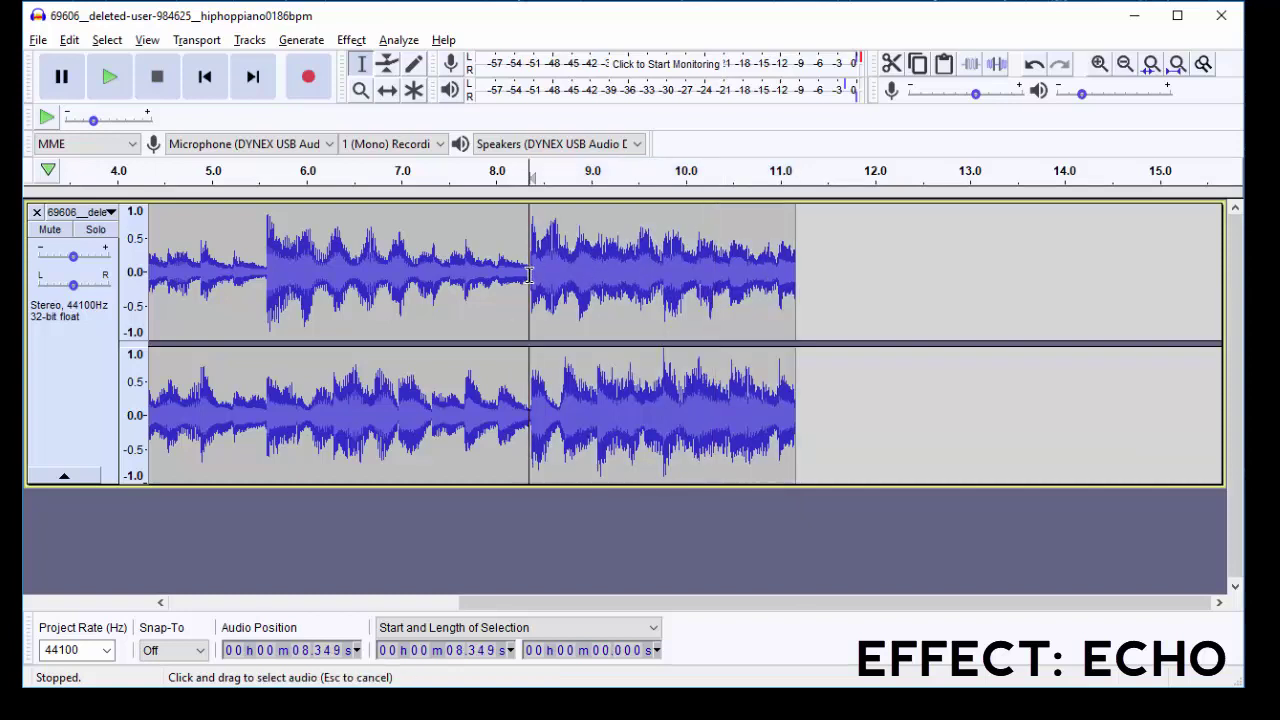
# - Try the Echo effect on a selection from about 8.35 to 13.6 seconds, extending past the end of the audio
pyautogui.moveTo(531, 275); pyautogui.dragTo(806, 300)
pyautogui.moveTo(885, 302); pyautogui.dragTo(1026, 304)
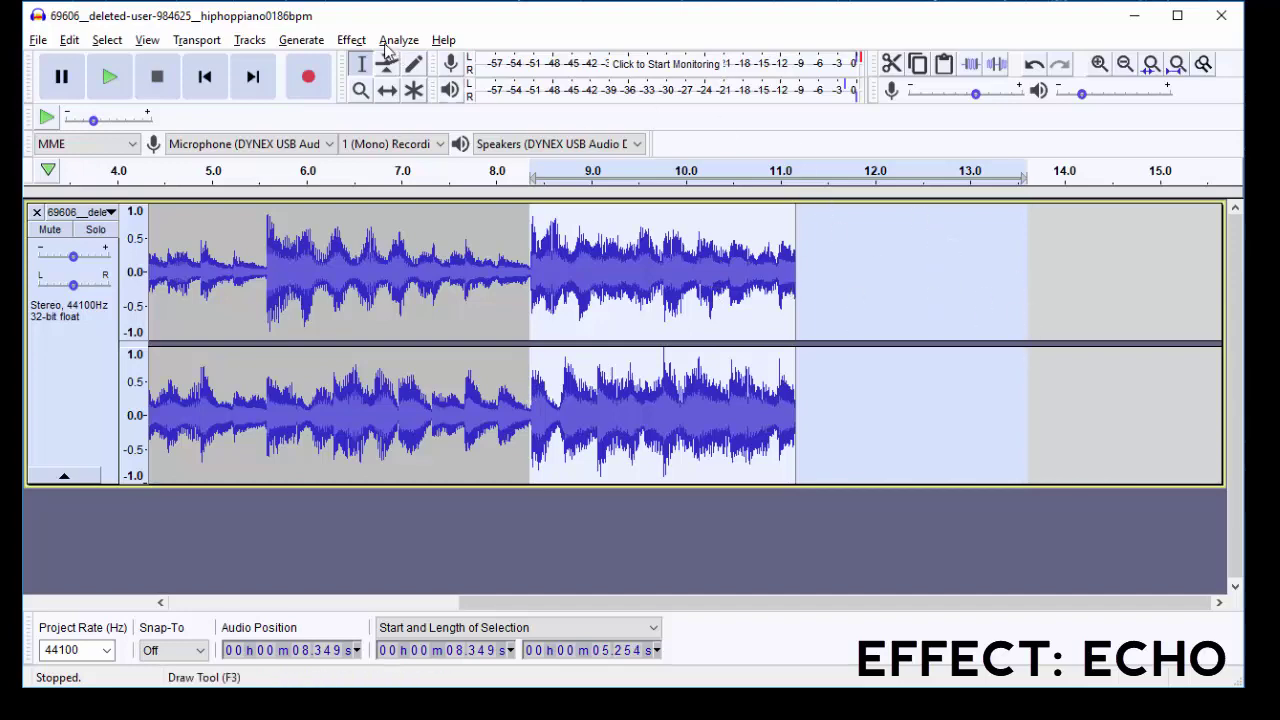
pyautogui.click(351, 40)
pyautogui.click(395, 323)
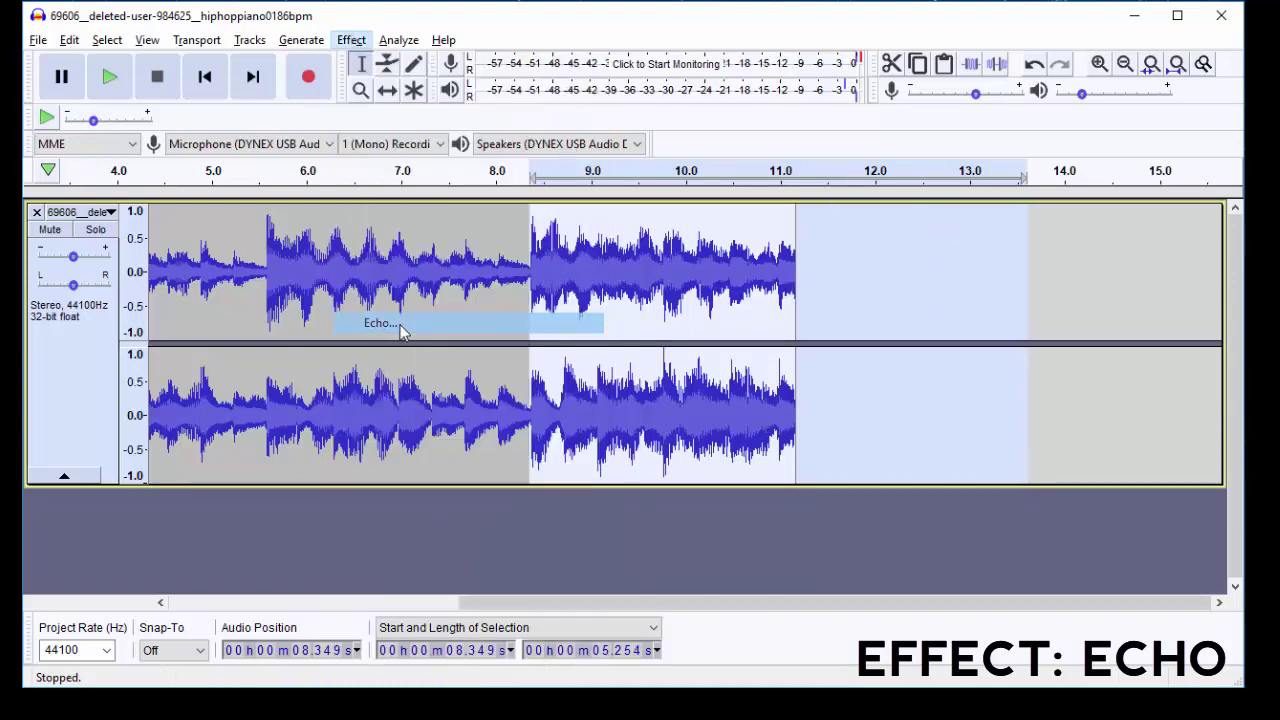
pyautogui.click(677, 403)
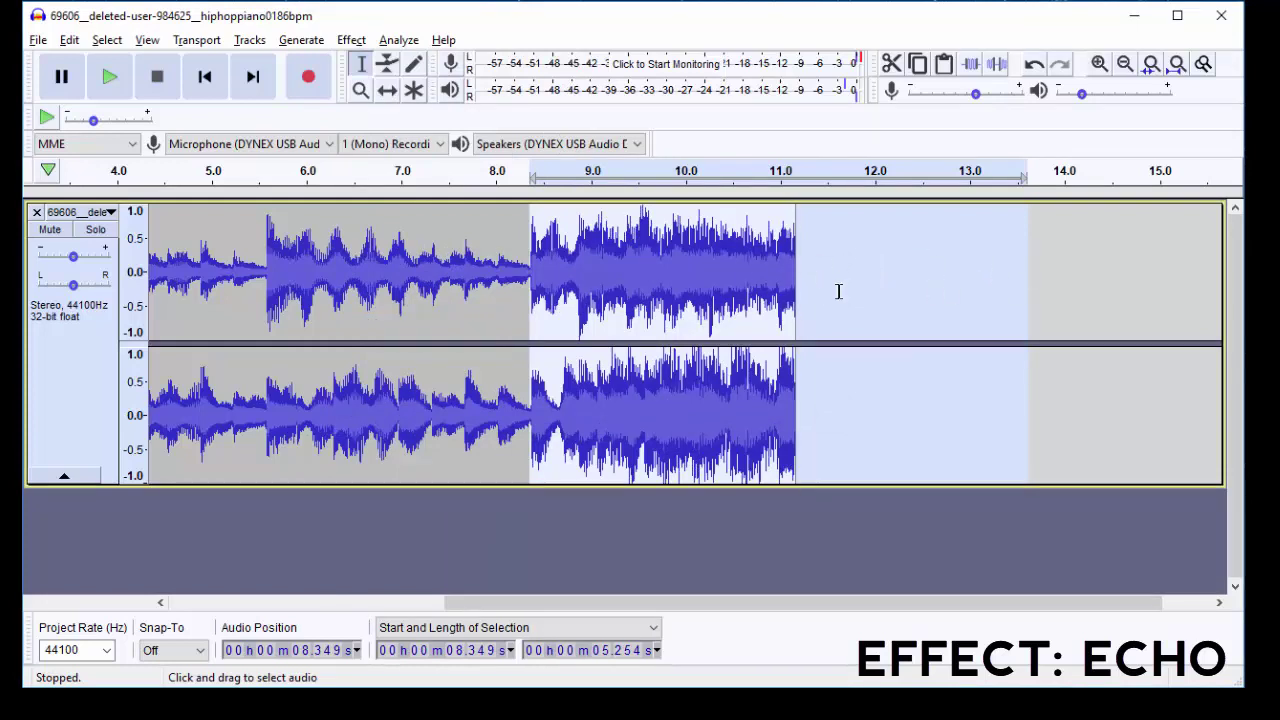
# - Play back the echoed selection briefly, undo the echo and start the section's playback again before stopping it
pyautogui.press('space')
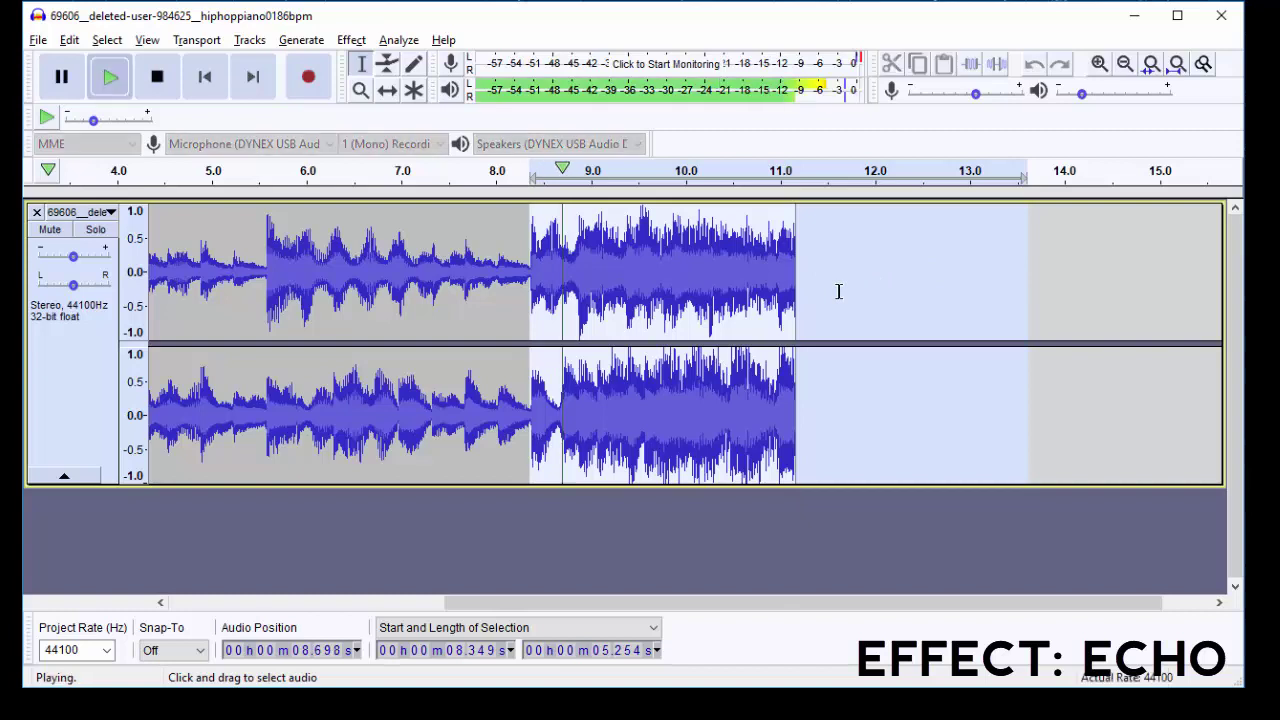
pyautogui.click(157, 79)
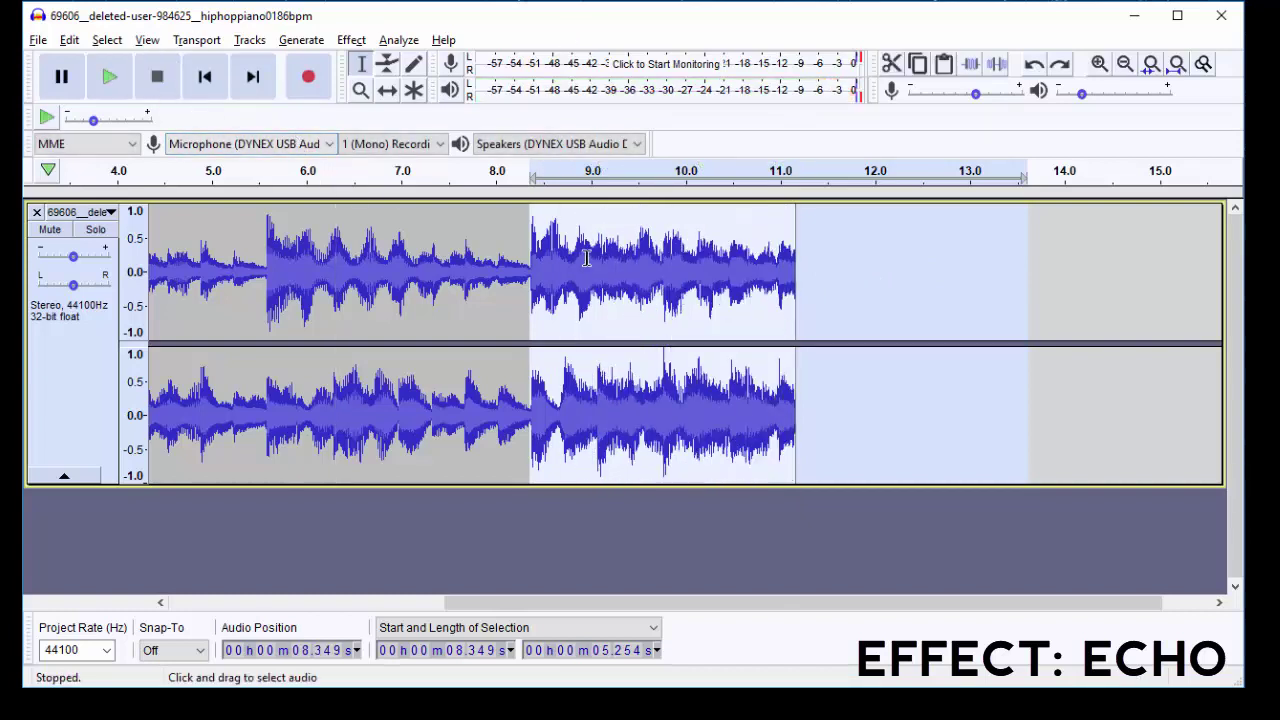
pyautogui.click(109, 77)
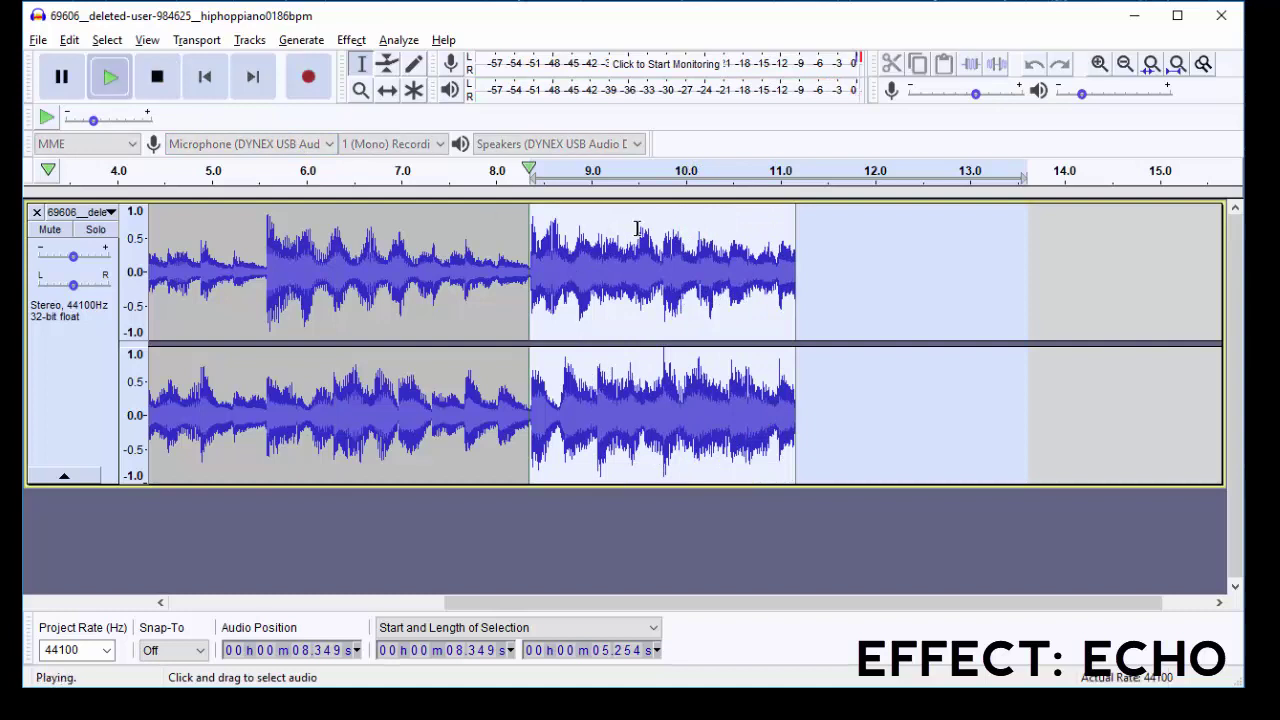
pyautogui.click(157, 77)
# - Place the cursor at the end of the audio, at about 11.16 seconds, and generate 5 seconds of silence there
pyautogui.moveTo(668, 278); pyautogui.dragTo(681, 280)
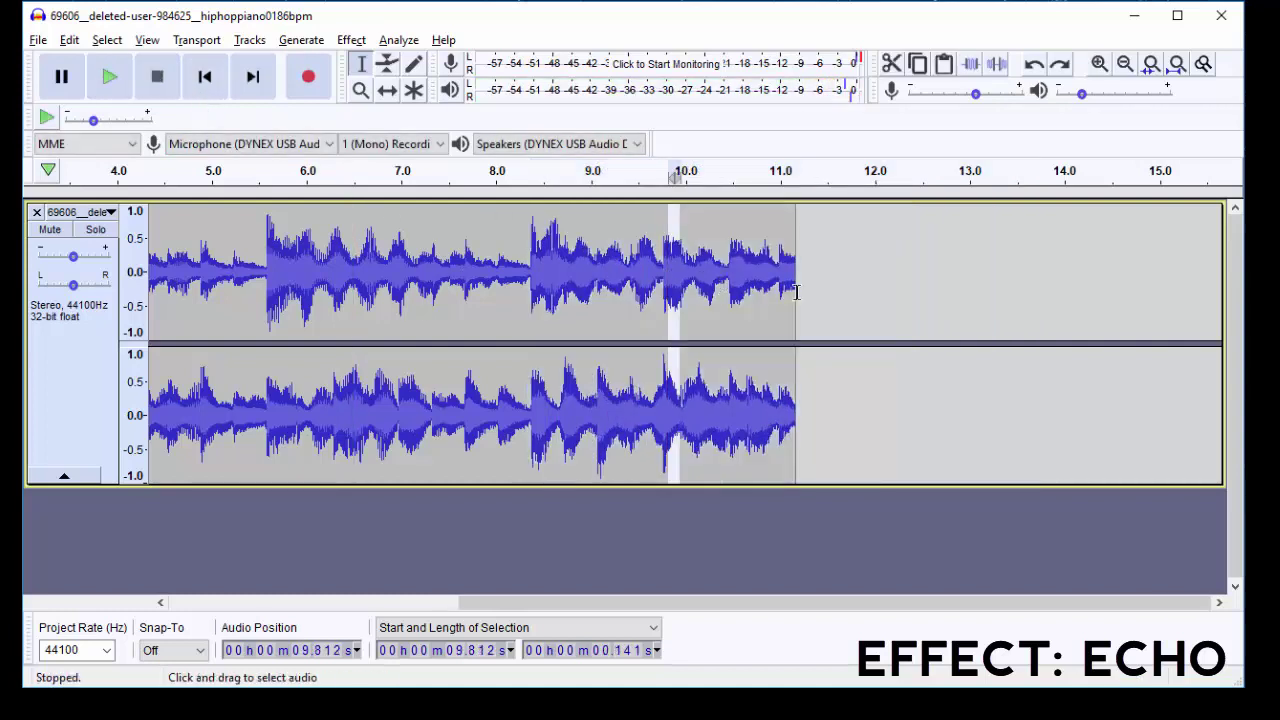
pyautogui.click(779, 312)
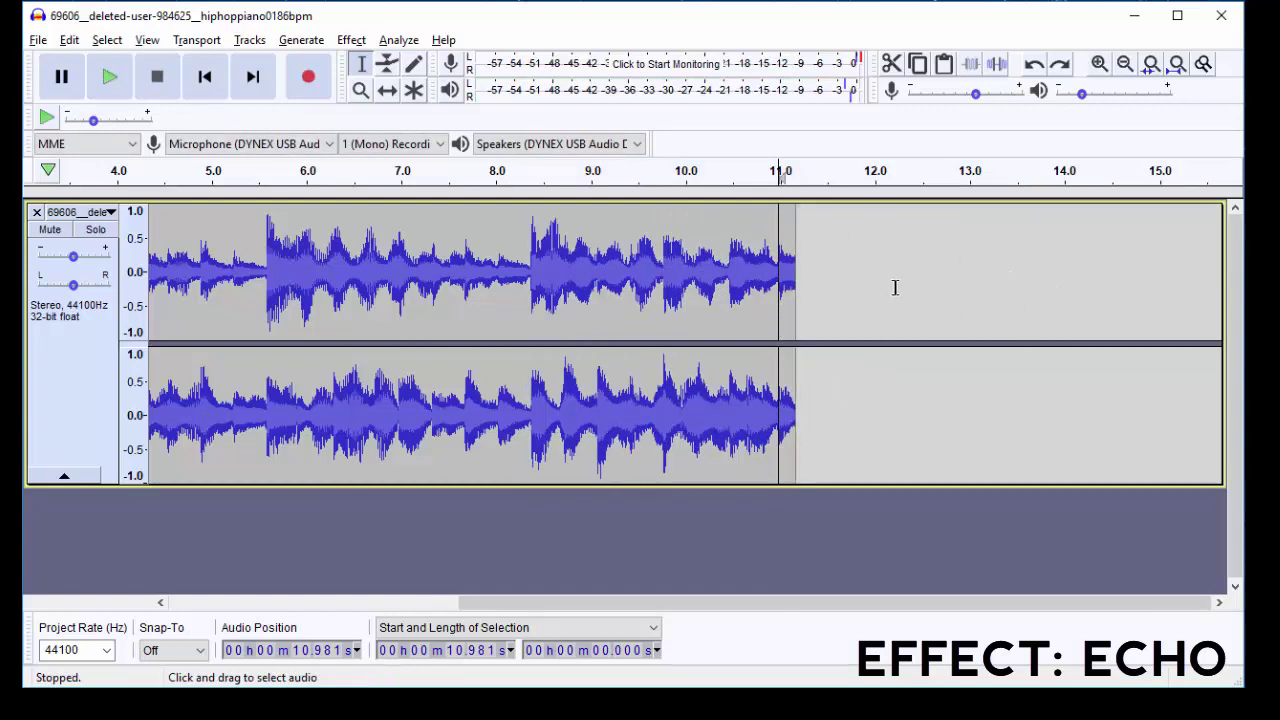
pyautogui.click(797, 290)
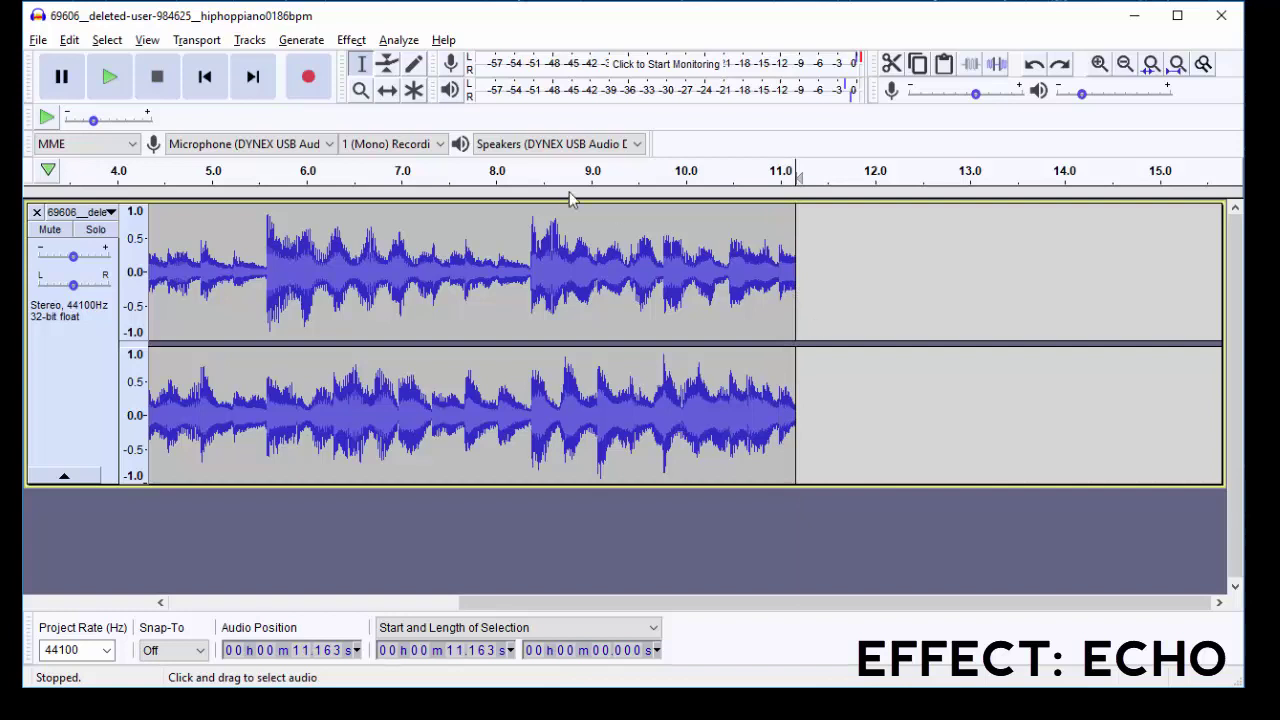
pyautogui.click(300, 42)
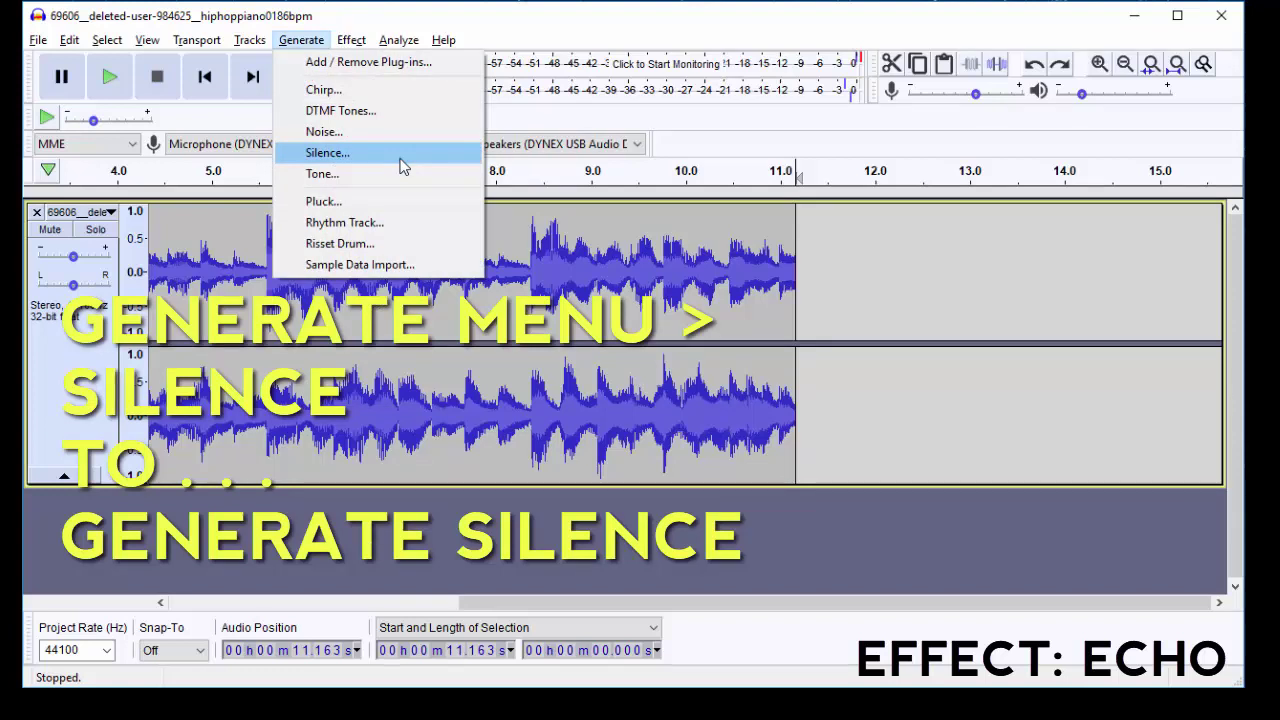
pyautogui.click(401, 163)
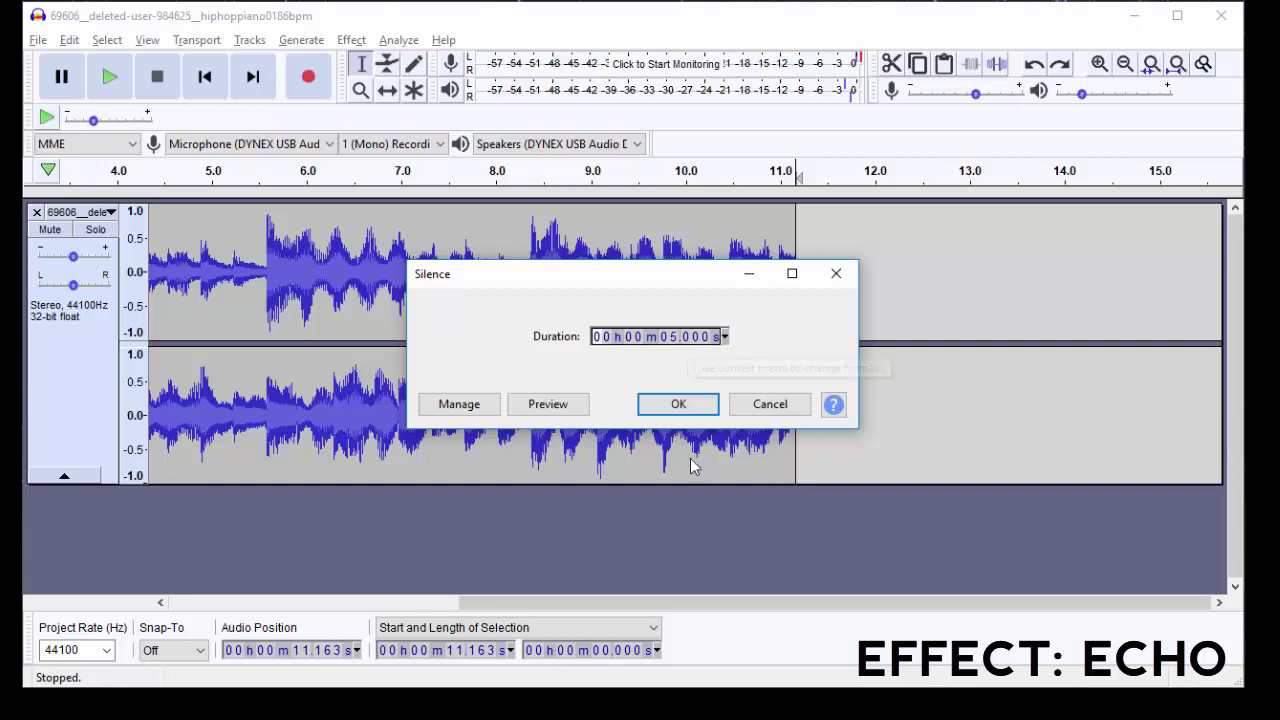
pyautogui.click(684, 406)
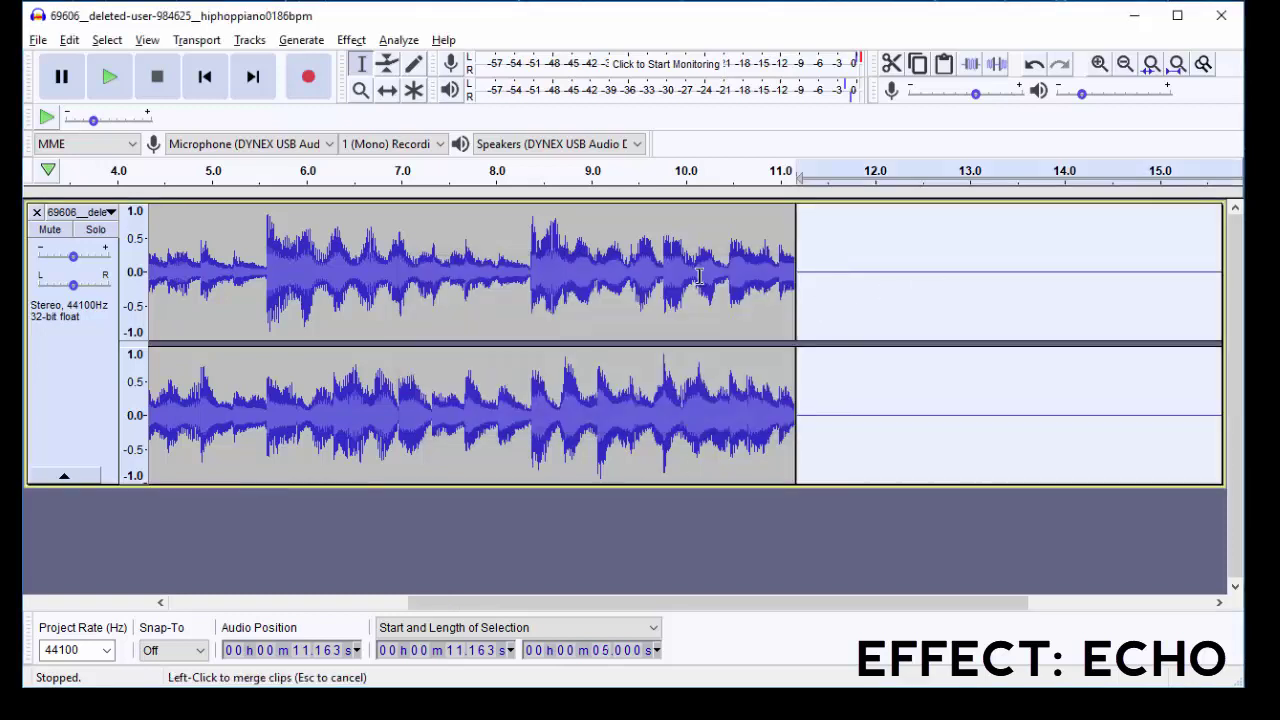
pyautogui.moveTo(903, 609); pyautogui.dragTo(1003, 607)
pyautogui.click(898, 308)
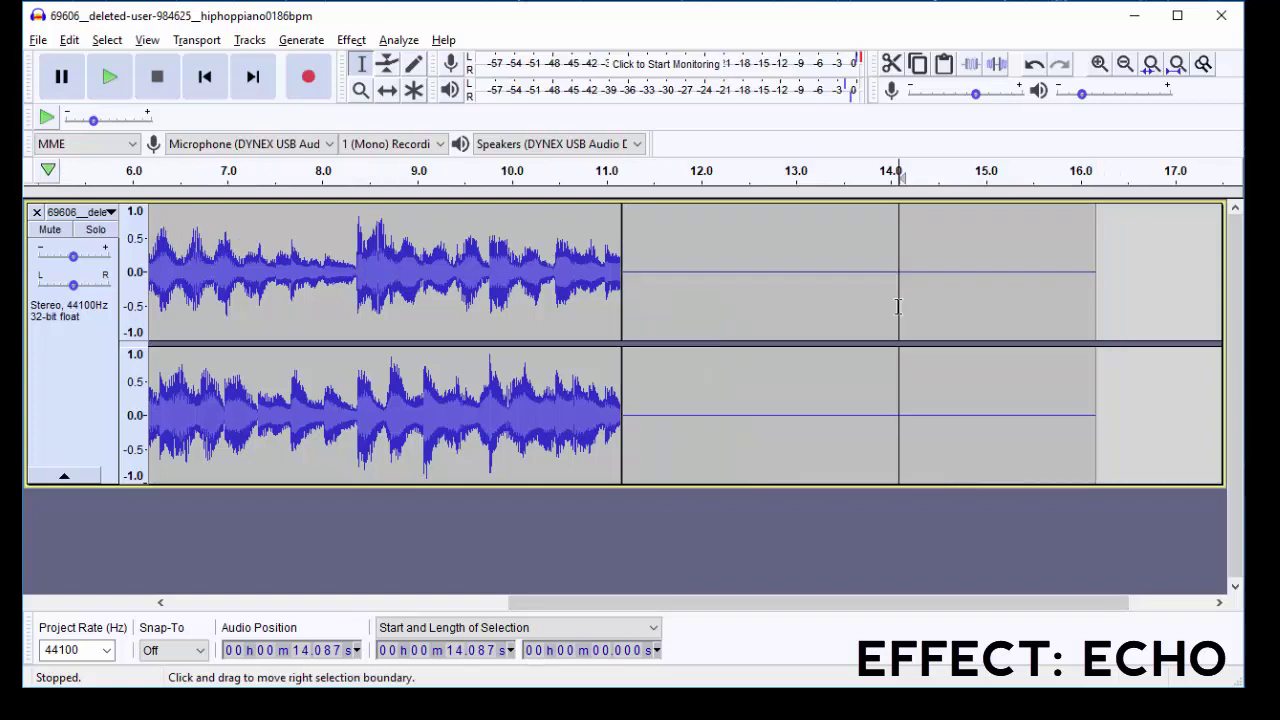
# - Try generating 5 seconds of silence at about 8.36 seconds, before the final section, and undo it
pyautogui.click(355, 272)
pyautogui.click(301, 40)
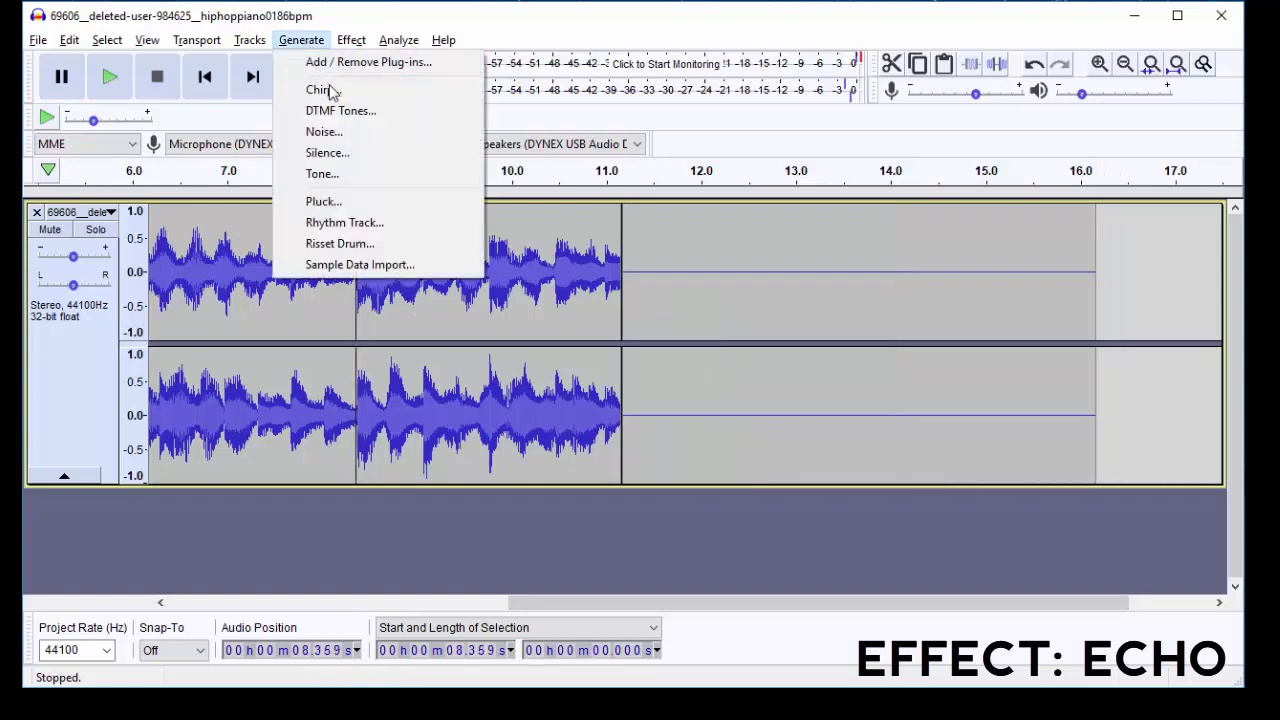
pyautogui.click(352, 155)
pyautogui.click(679, 402)
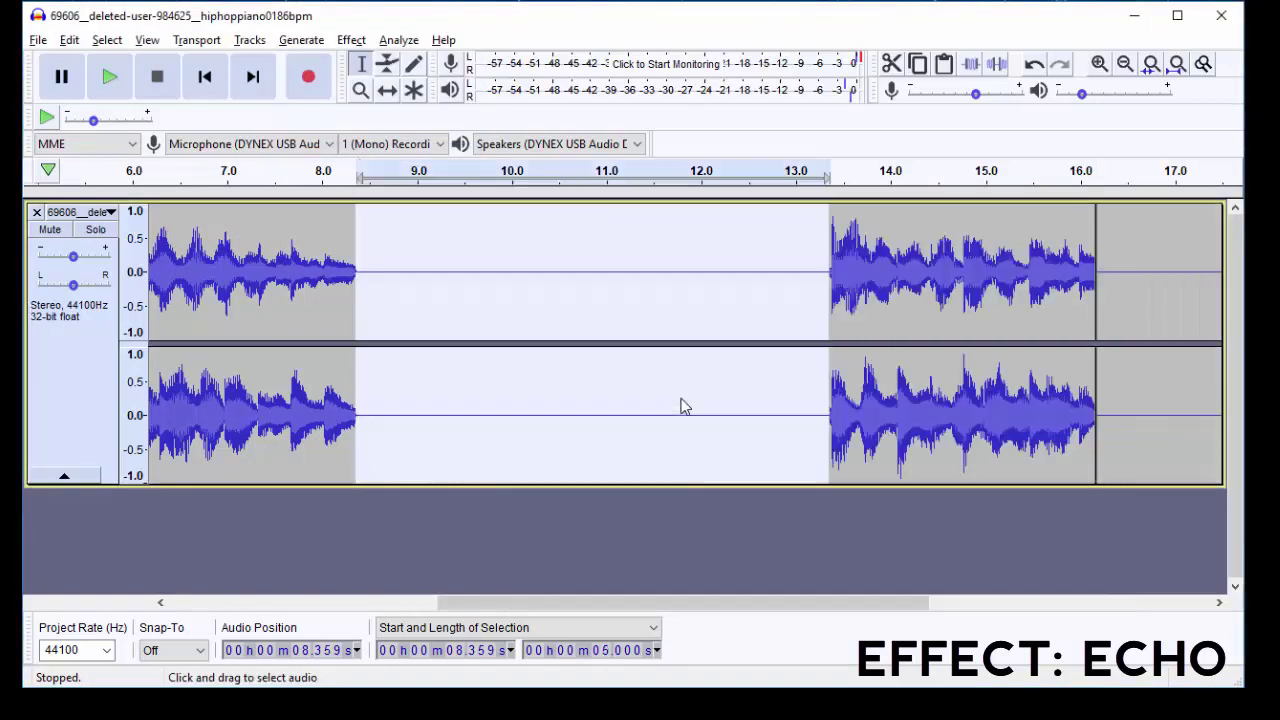
pyautogui.hotkey('ctrl', 'z')
# - Select from about 8.37 to 14.28 seconds, including part of the silence, and apply Echo with delay time 0.5 seconds and decay factor 0.5
pyautogui.click(794, 273)
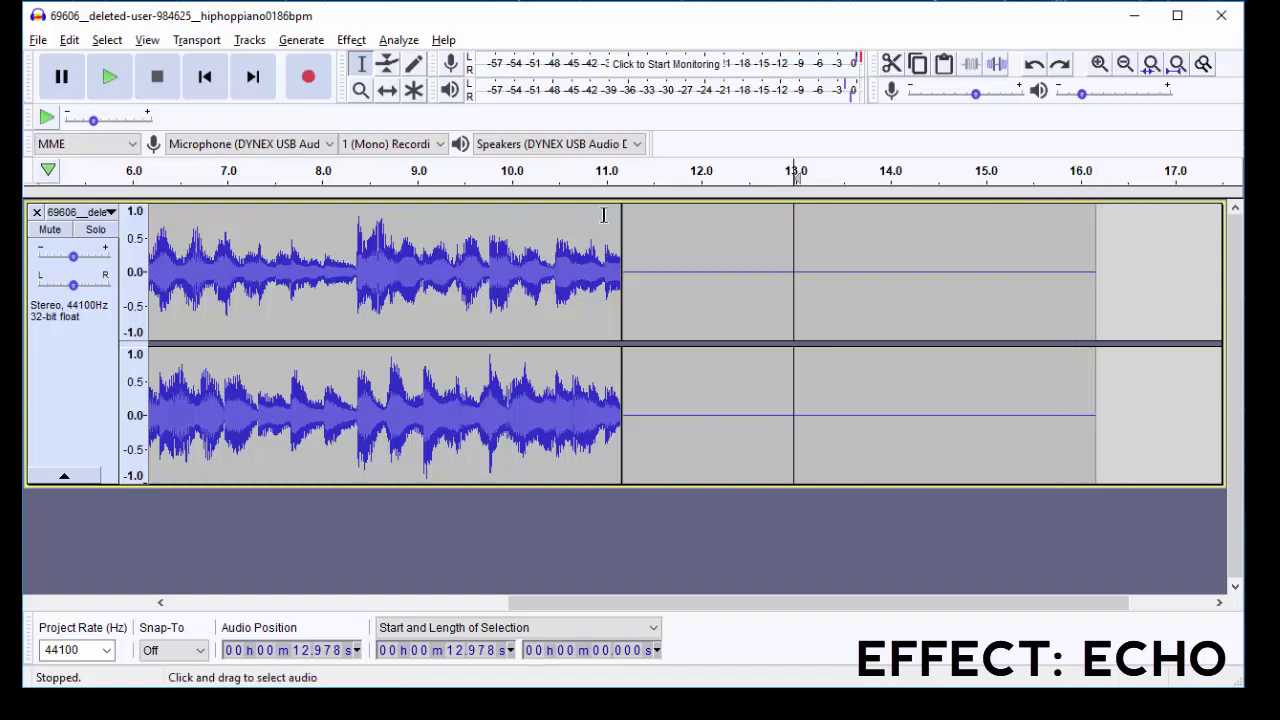
pyautogui.click(670, 277)
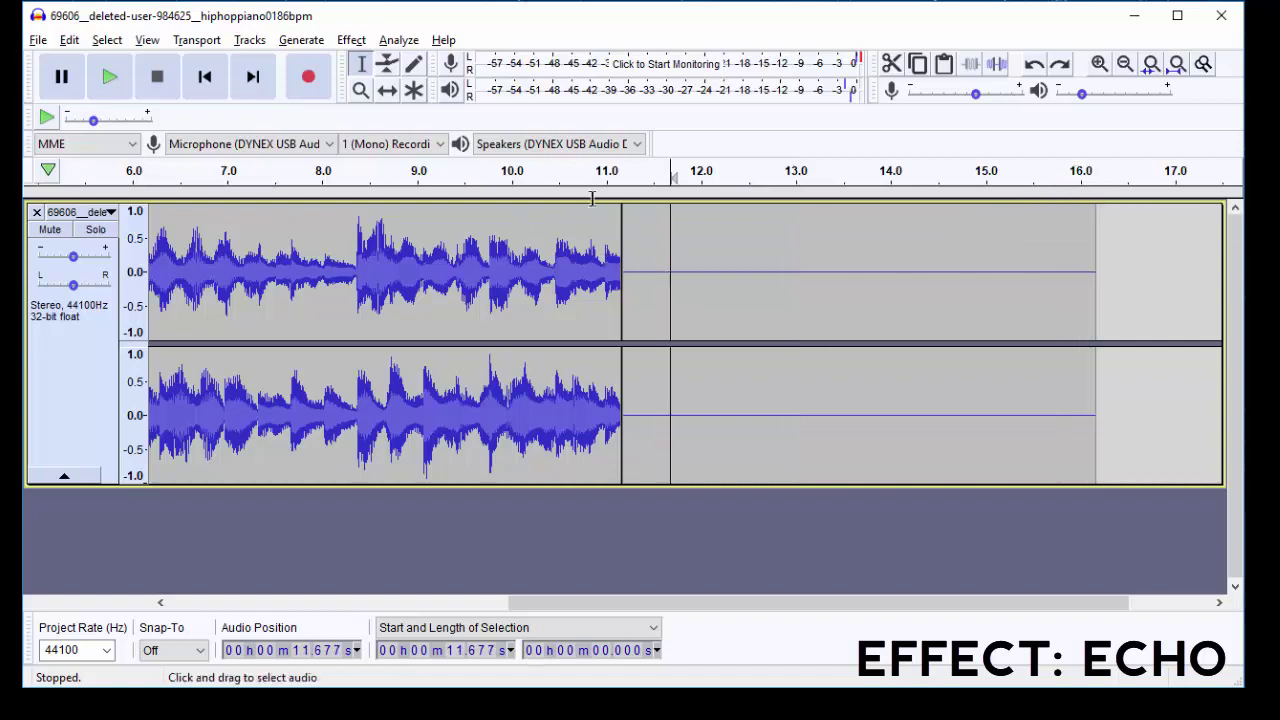
pyautogui.click(631, 312)
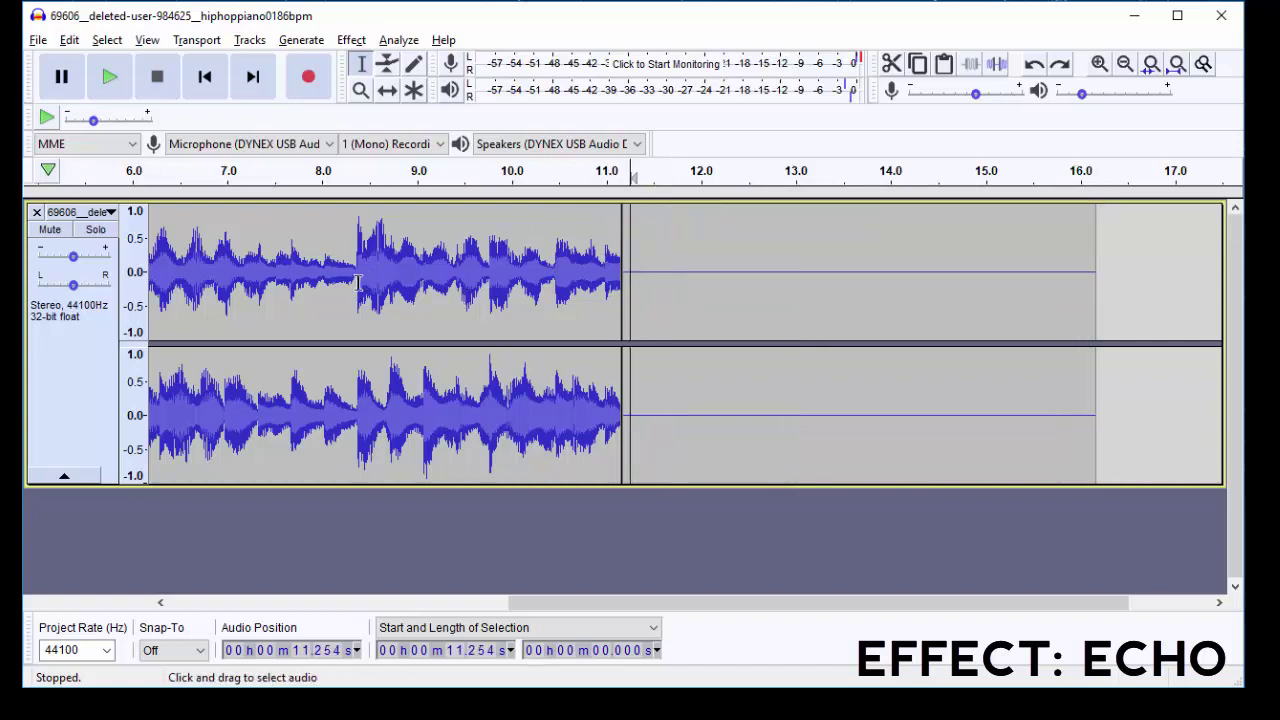
pyautogui.moveTo(358, 285); pyautogui.dragTo(916, 288)
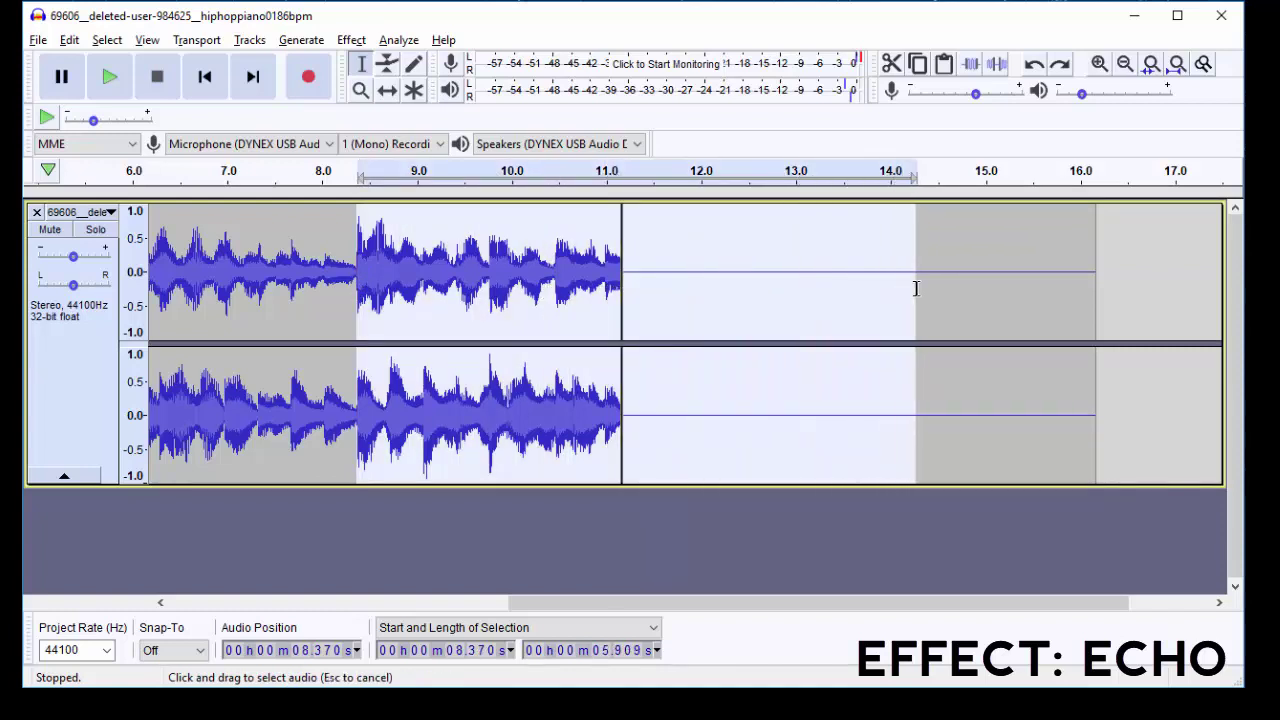
pyautogui.click(351, 40)
pyautogui.click(391, 331)
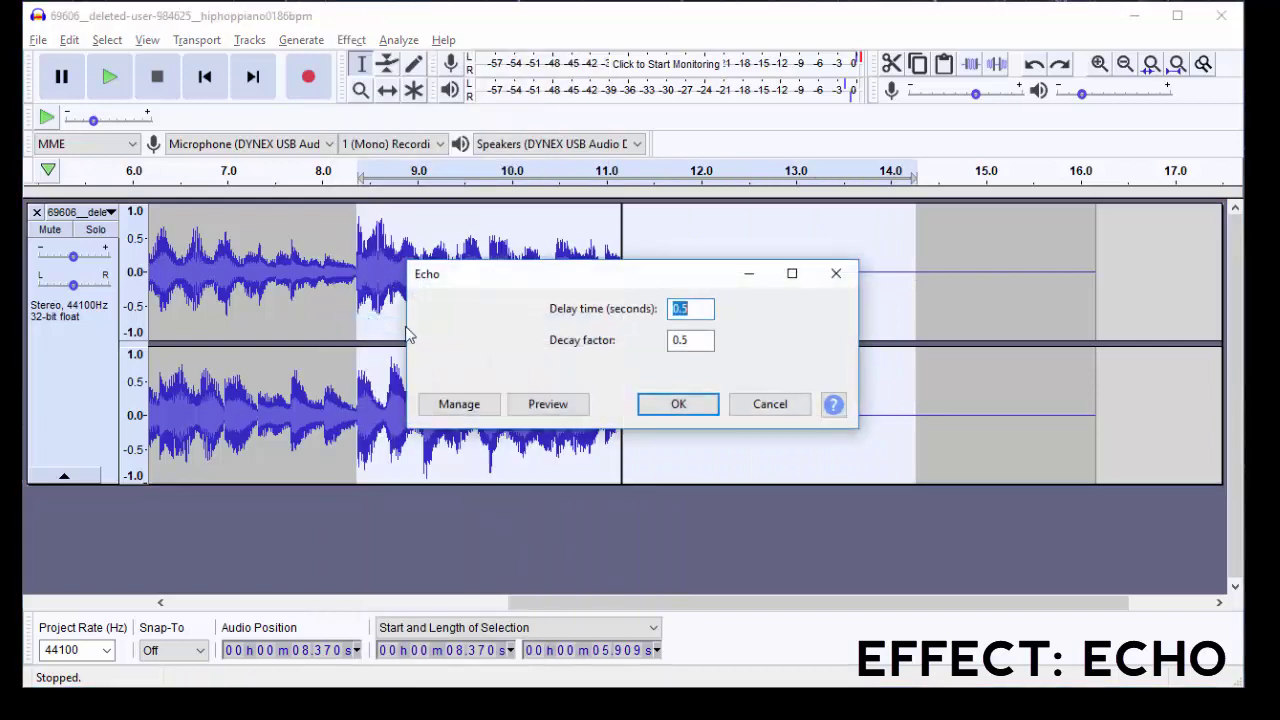
pyautogui.click(710, 405)
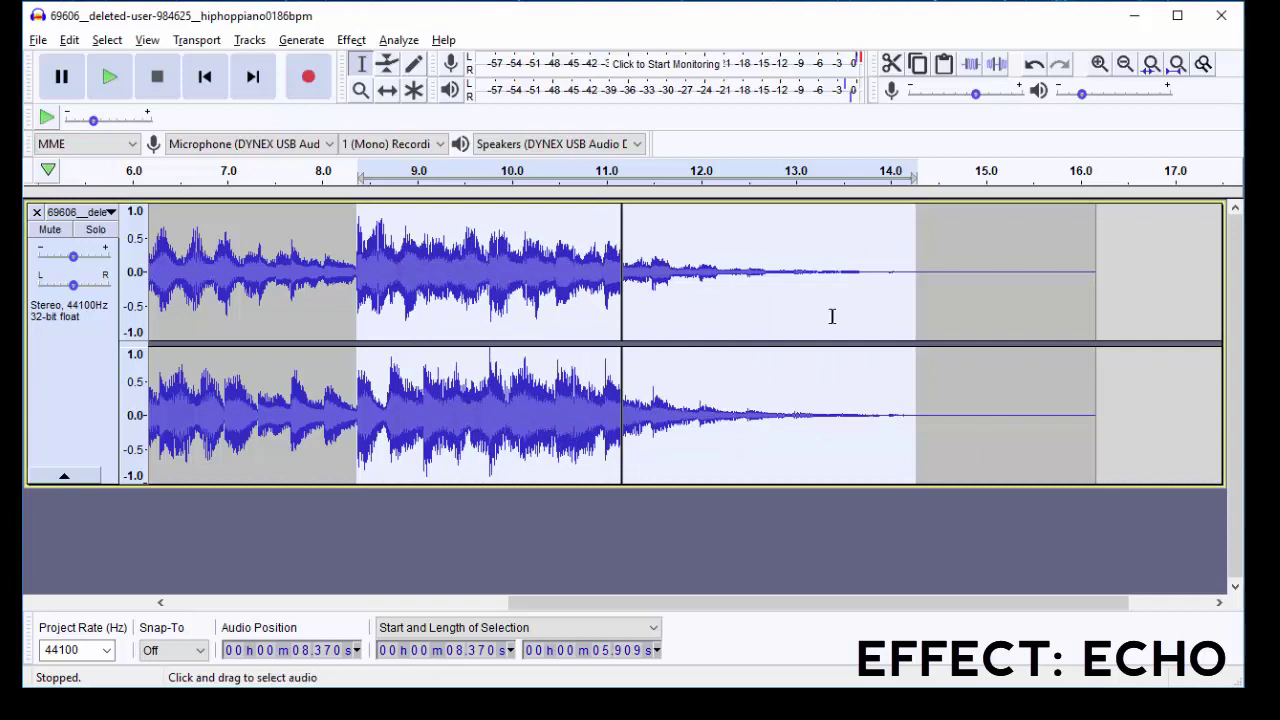
# - Play back the echoed section through its fading tail and undo the Echo effect
pyautogui.press('space')
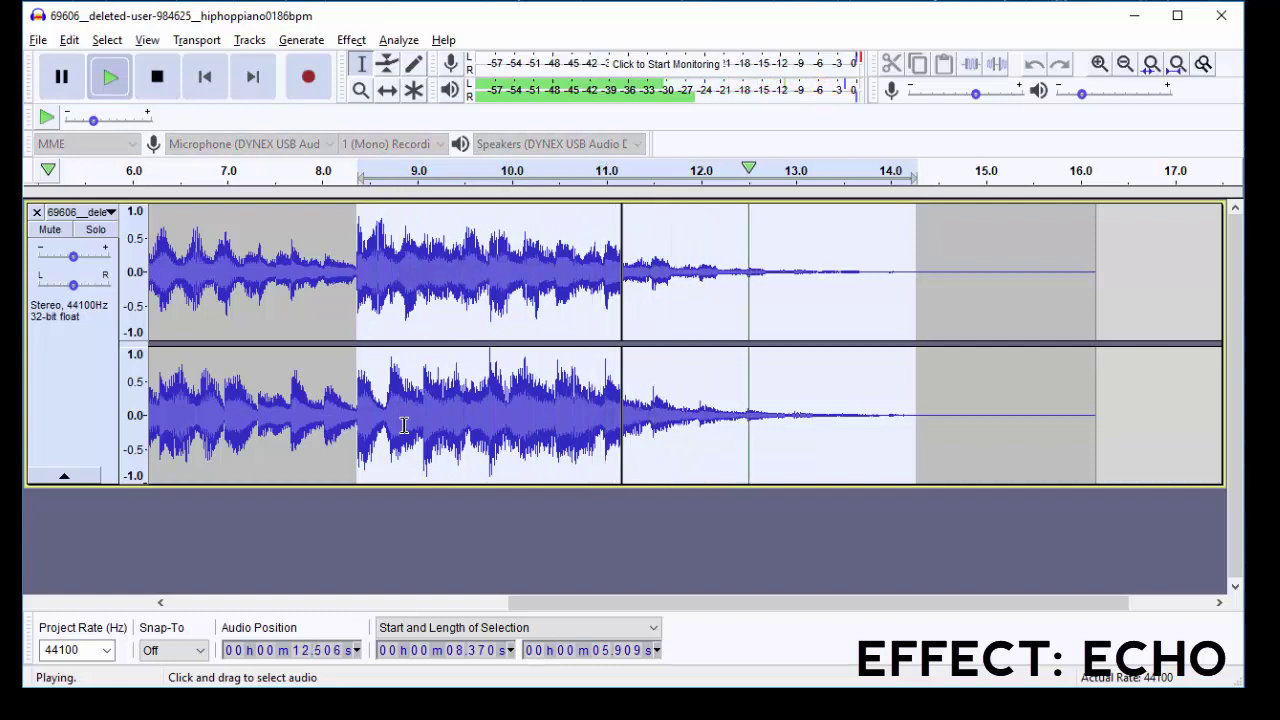
pyautogui.click(571, 432)
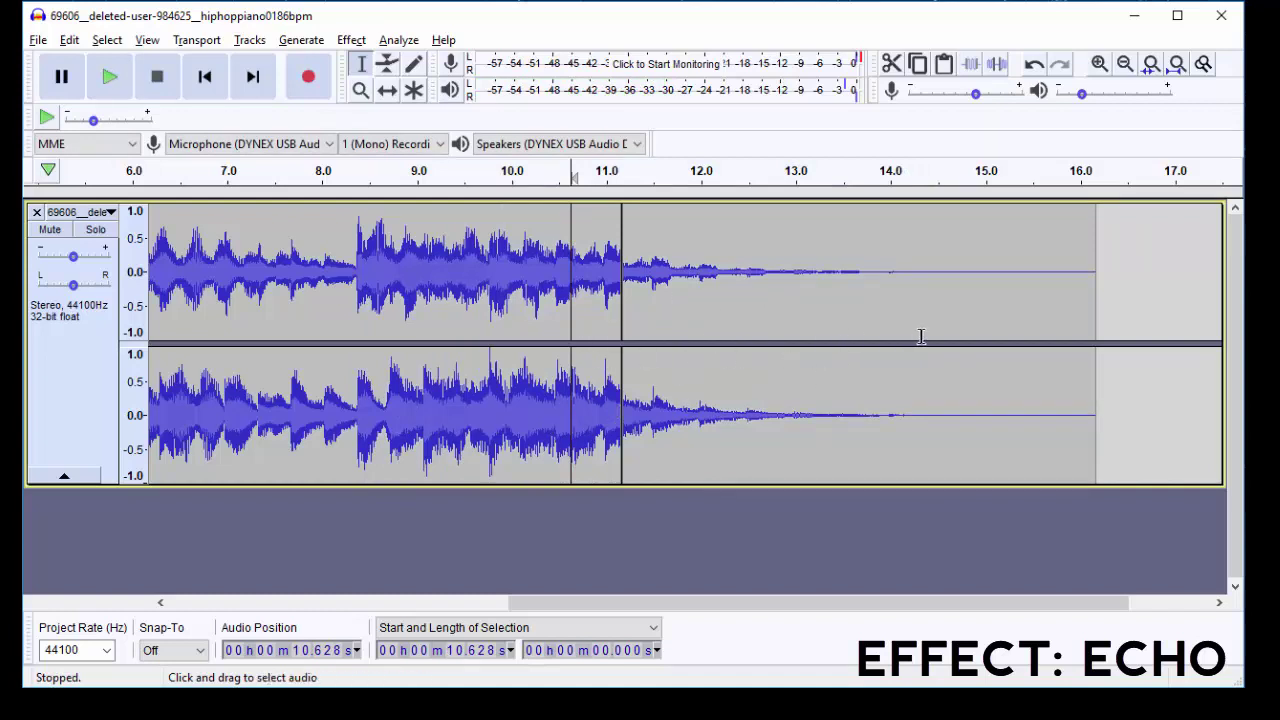
pyautogui.hotkey('ctrl', 'z')
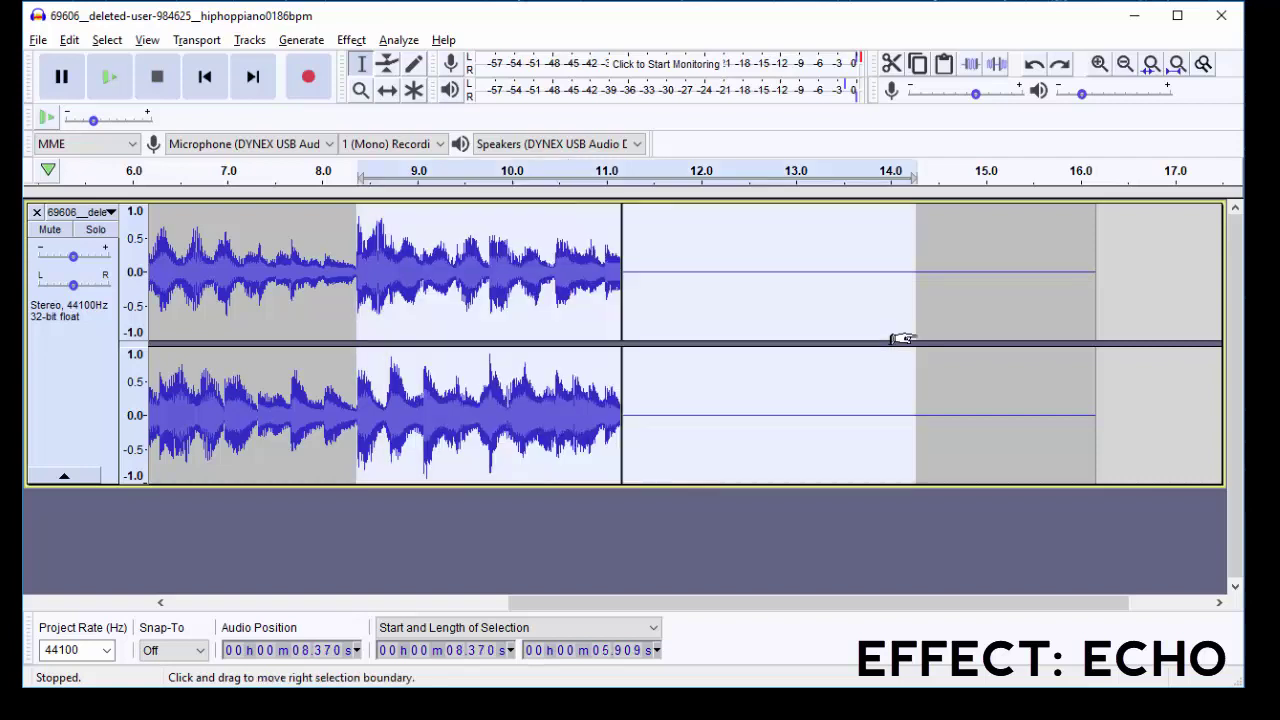
# - Select from about 8.37 to 13.84 seconds, including part of the silence, and apply the Reverb effect with a room size of 85%
pyautogui.click(472, 305)
pyautogui.moveTo(358, 288); pyautogui.dragTo(873, 306)
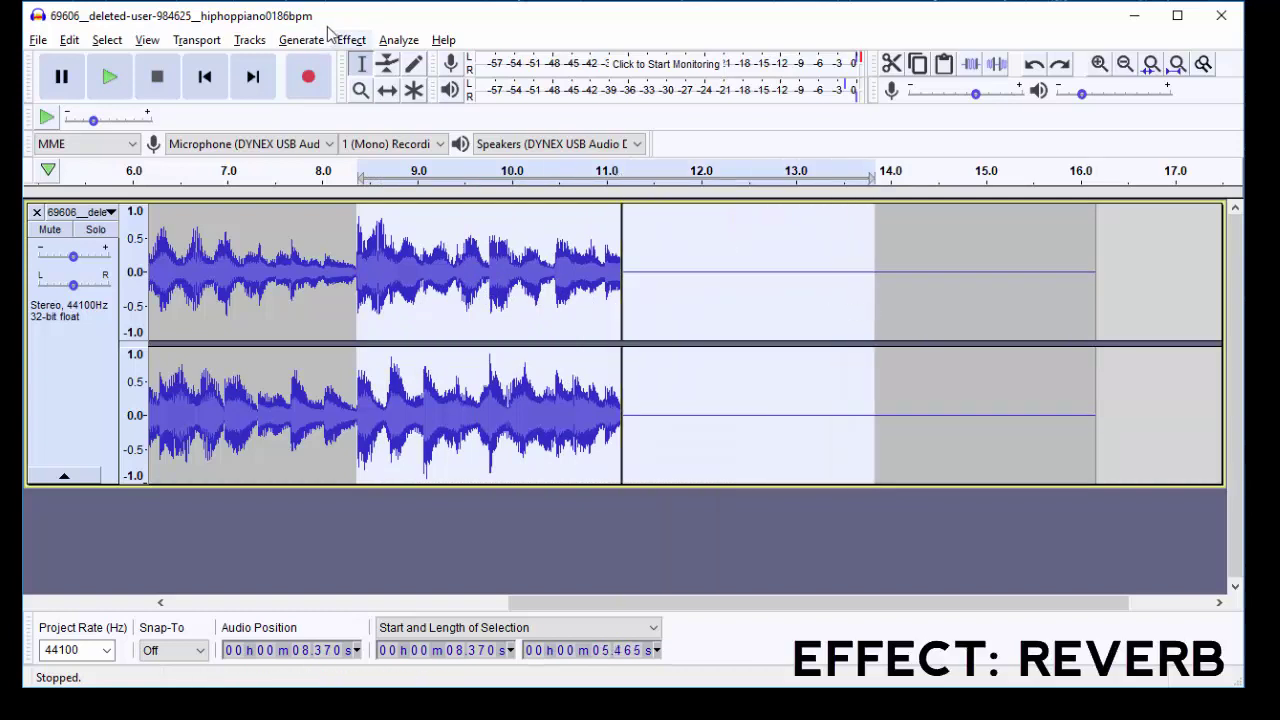
pyautogui.click(354, 42)
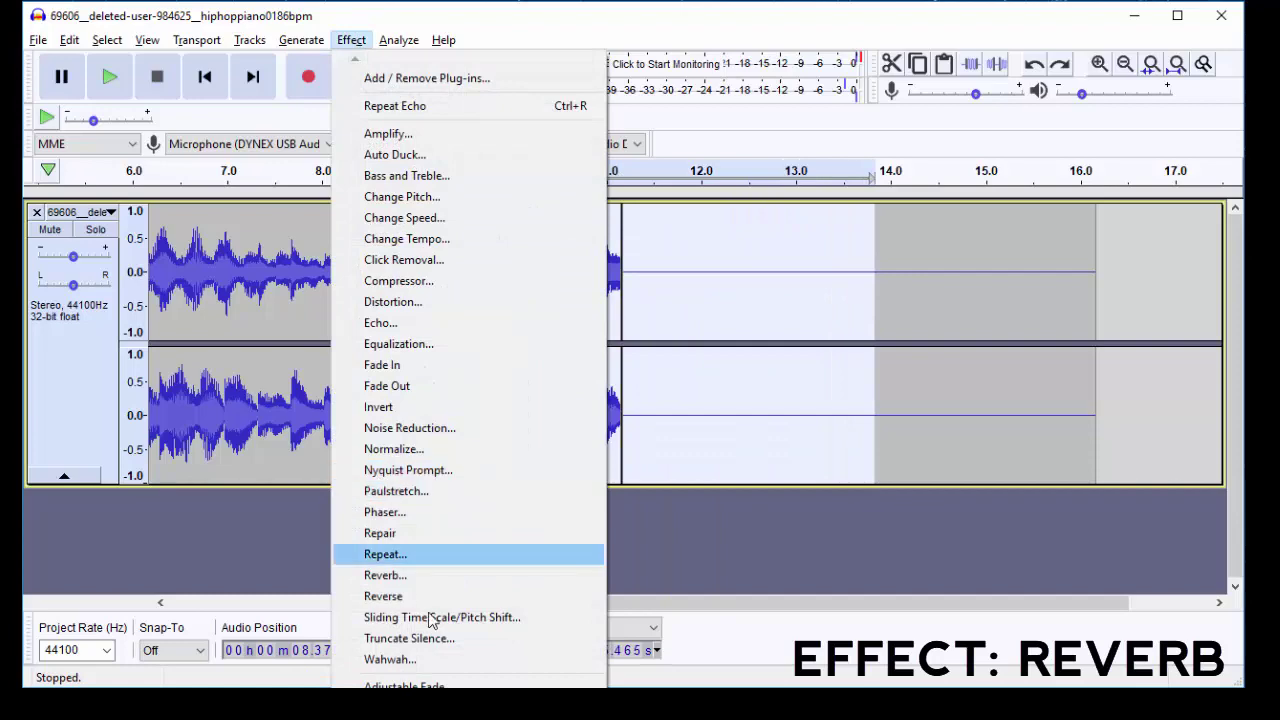
pyautogui.click(465, 578)
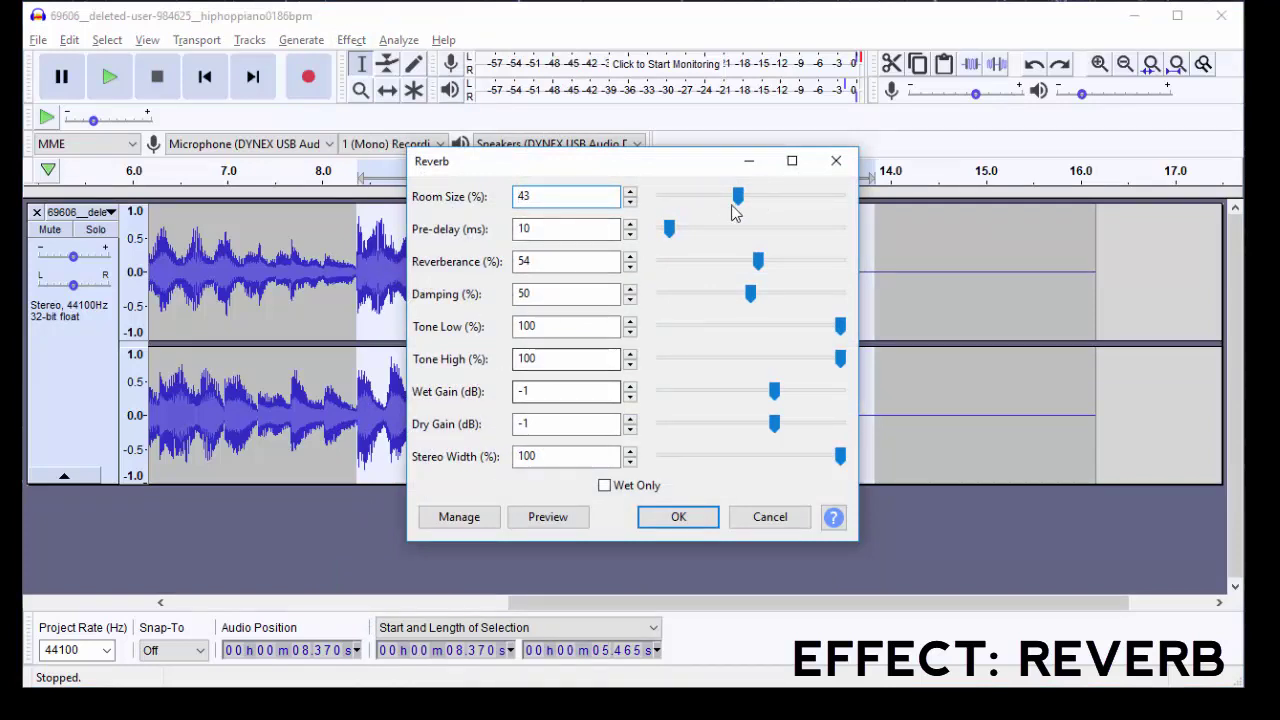
pyautogui.moveTo(750, 199); pyautogui.dragTo(815, 198)
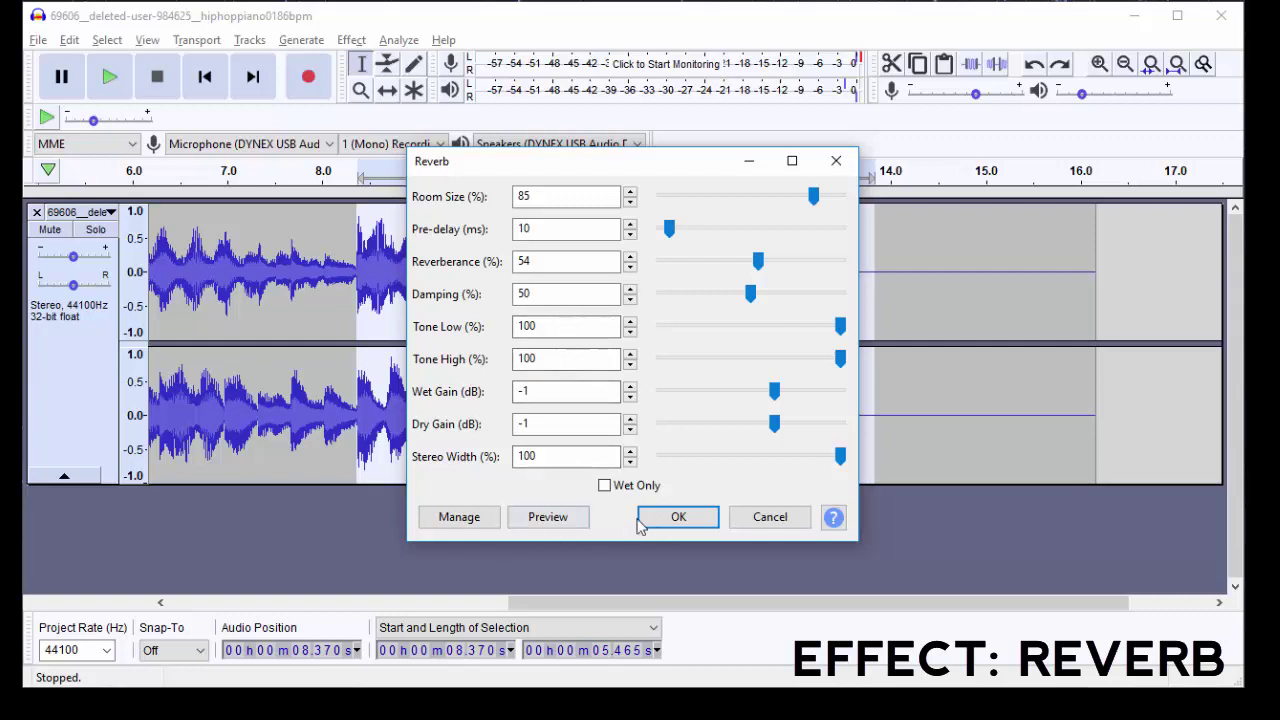
pyautogui.click(679, 518)
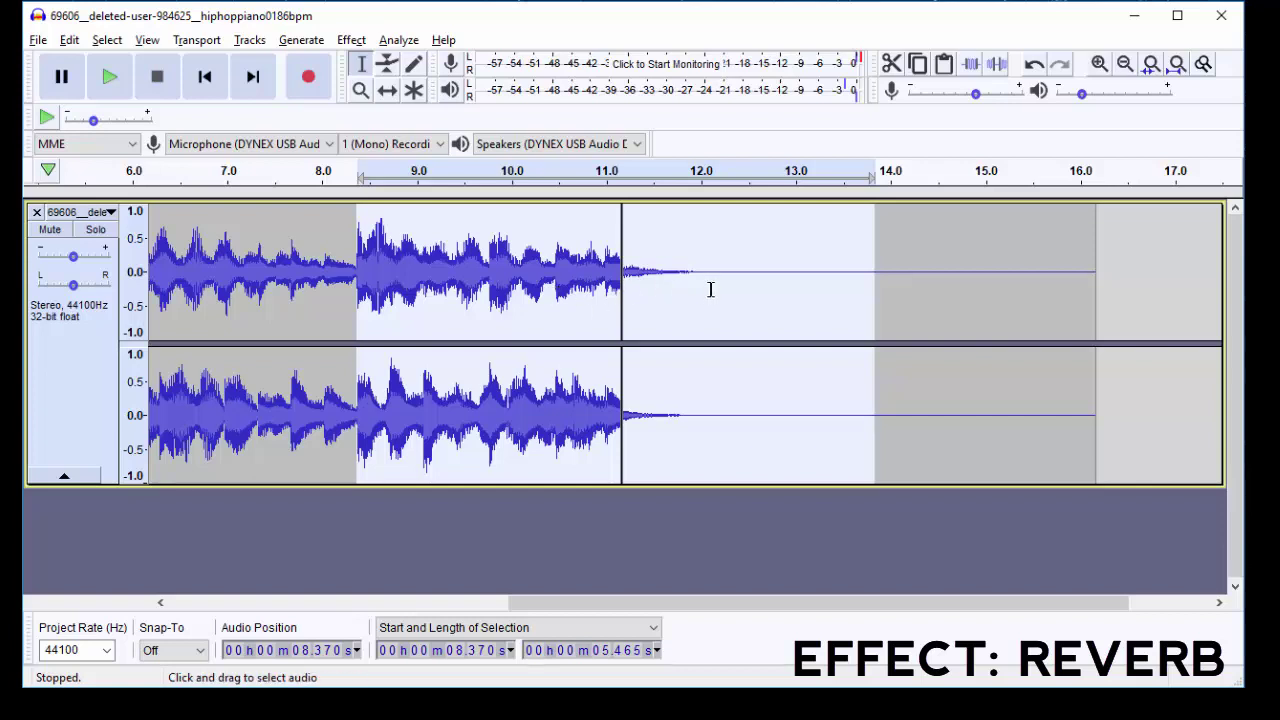
# - Play back the selected section with its reverb tail and stop playback
pyautogui.press('space')
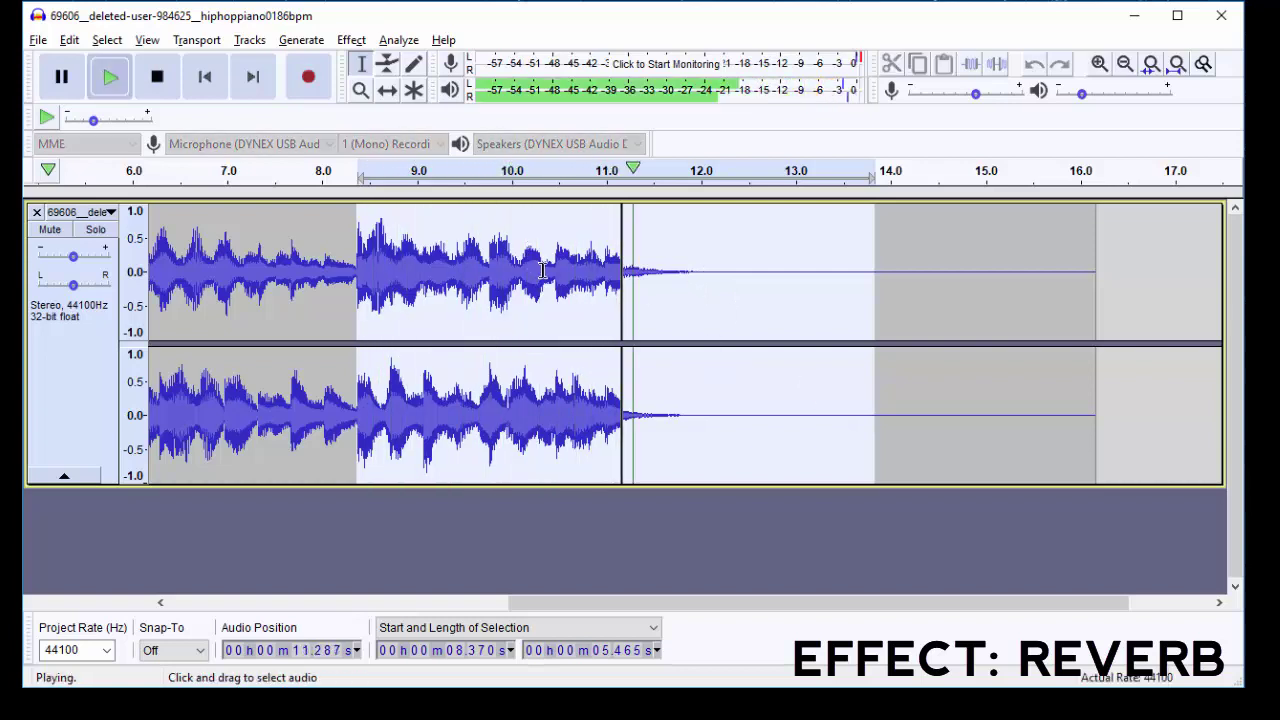
pyautogui.click(160, 80)
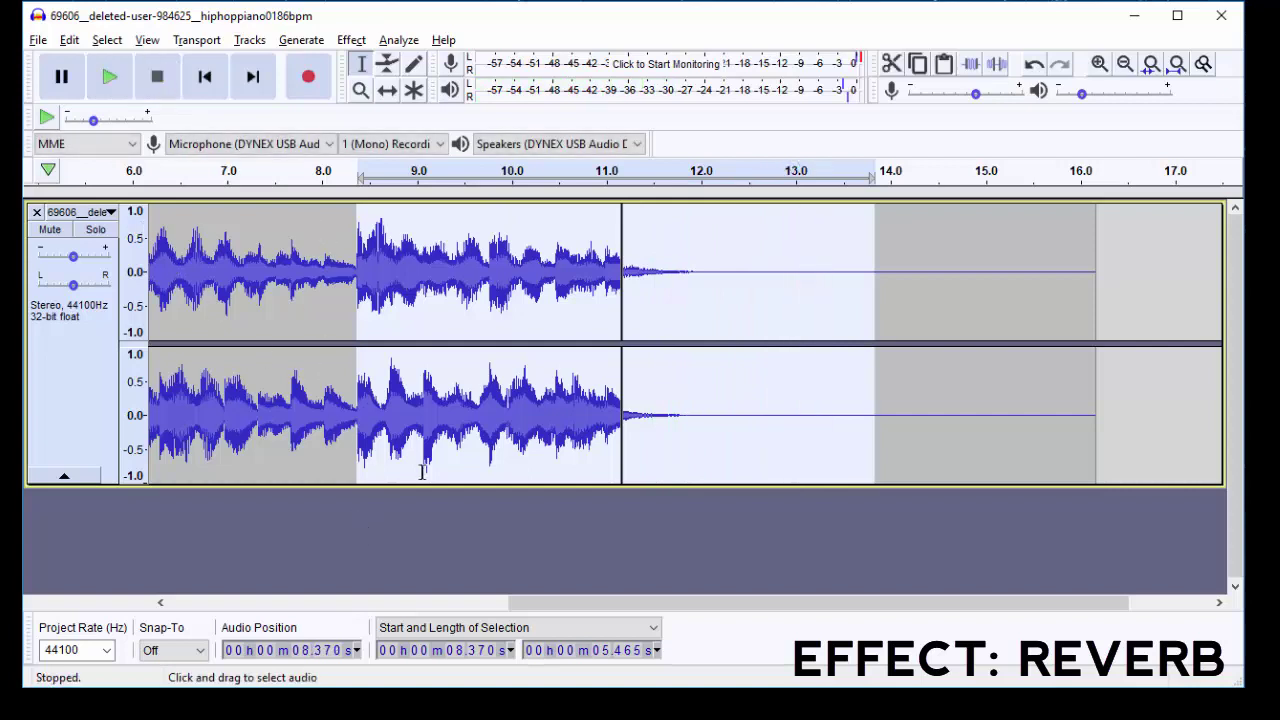
# - Record a short microphone clip on a new track from about 8.45 seconds, and mute the stereo piano track
pyautogui.click(366, 466)
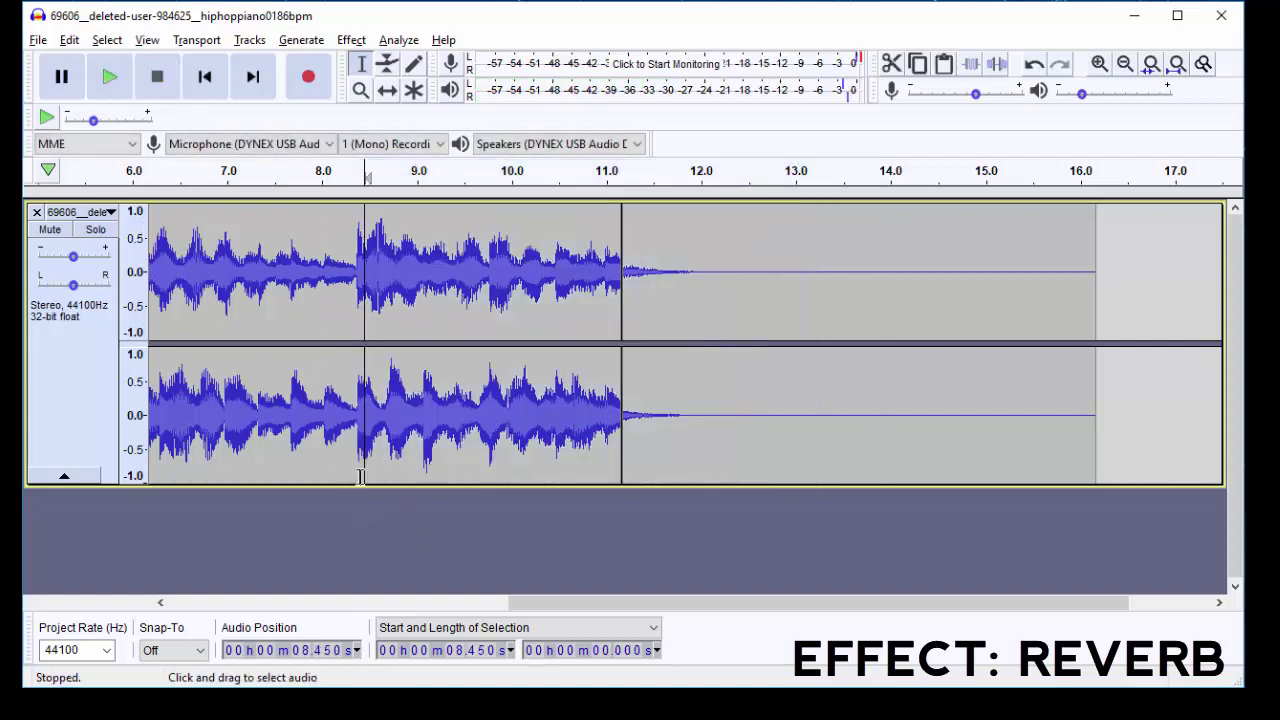
pyautogui.click(313, 77)
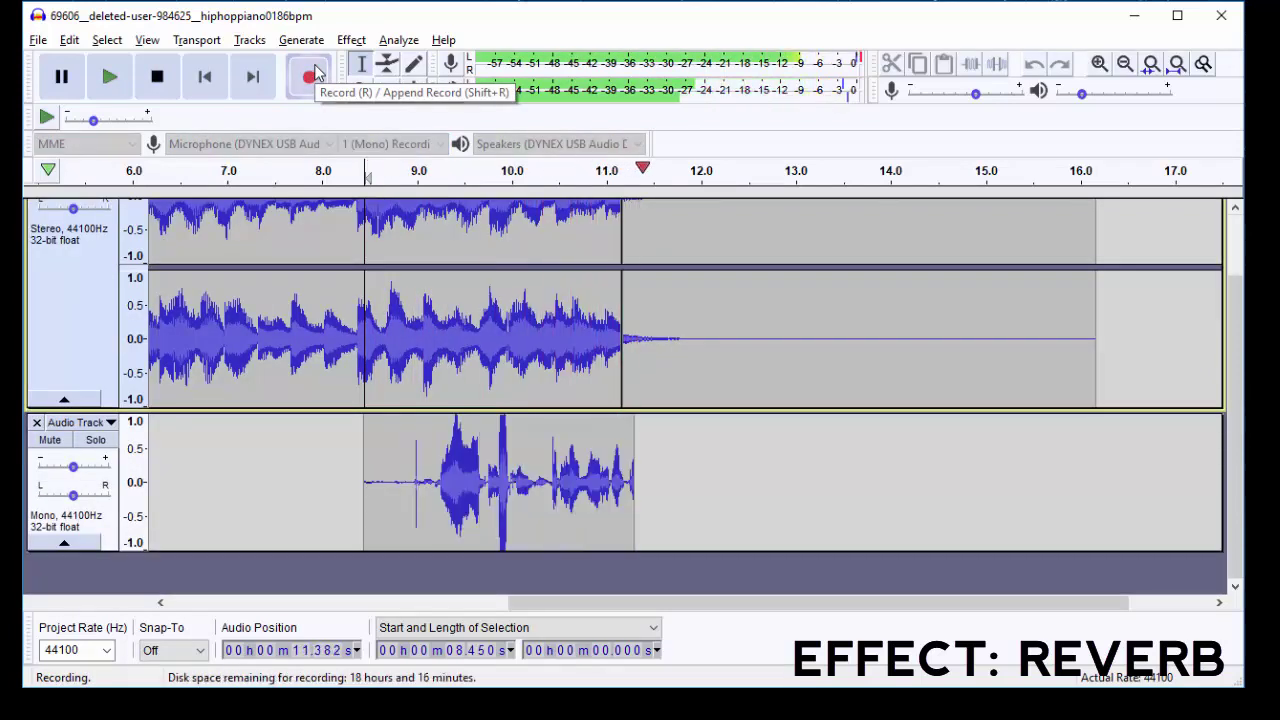
pyautogui.click(157, 77)
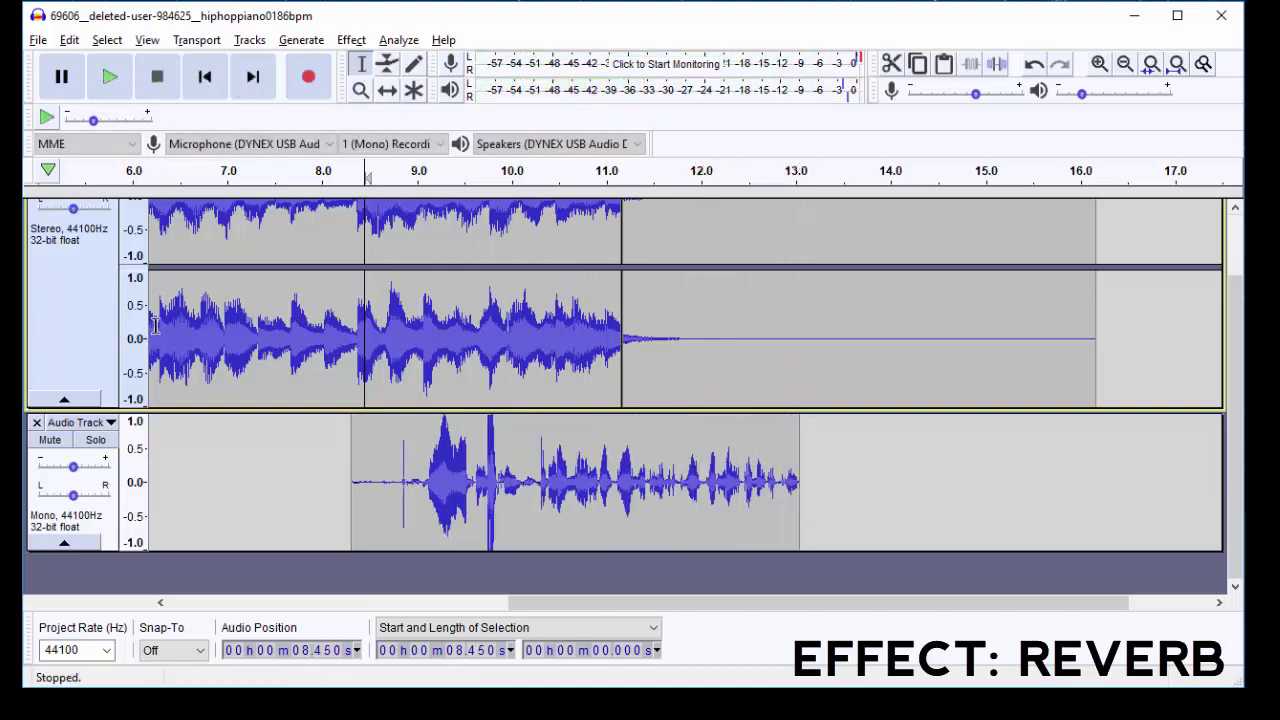
pyautogui.scroll(2, 168, 390)
pyautogui.click(49, 230)
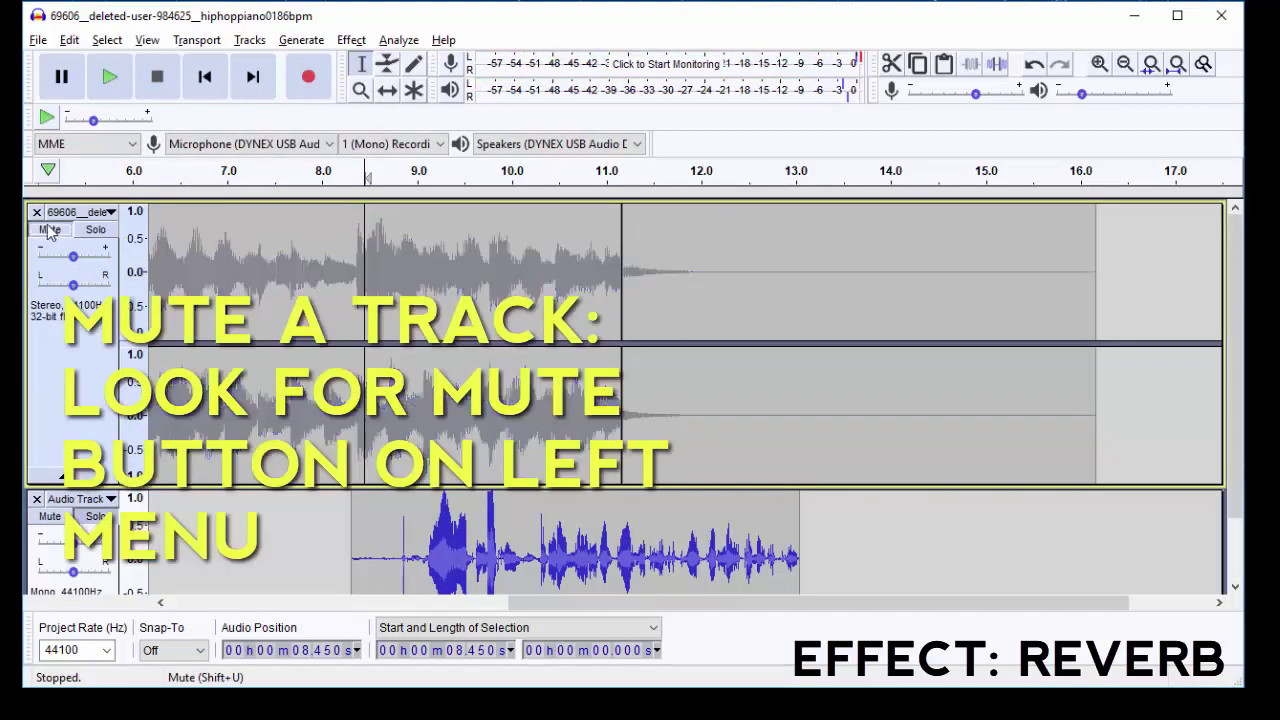
# - Play back the recorded voice clip from about 8.9 seconds and stop the playback
pyautogui.scroll(-2, 389, 290)
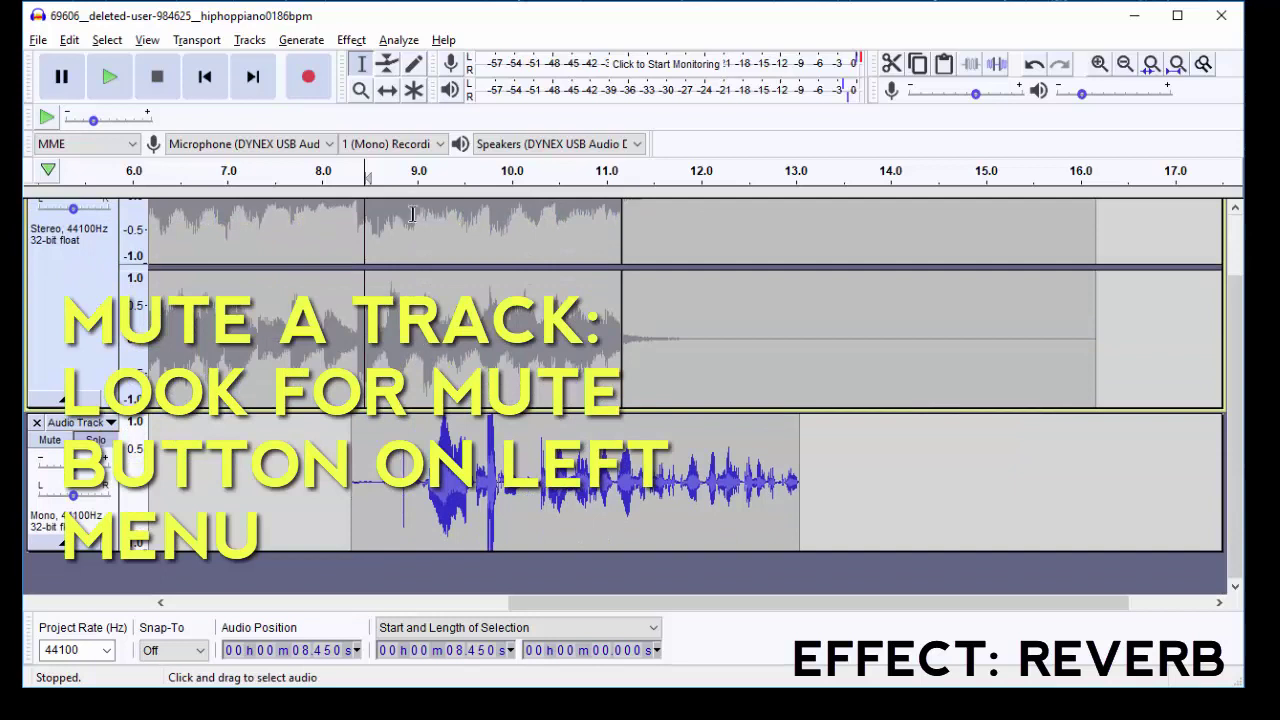
pyautogui.click(411, 175)
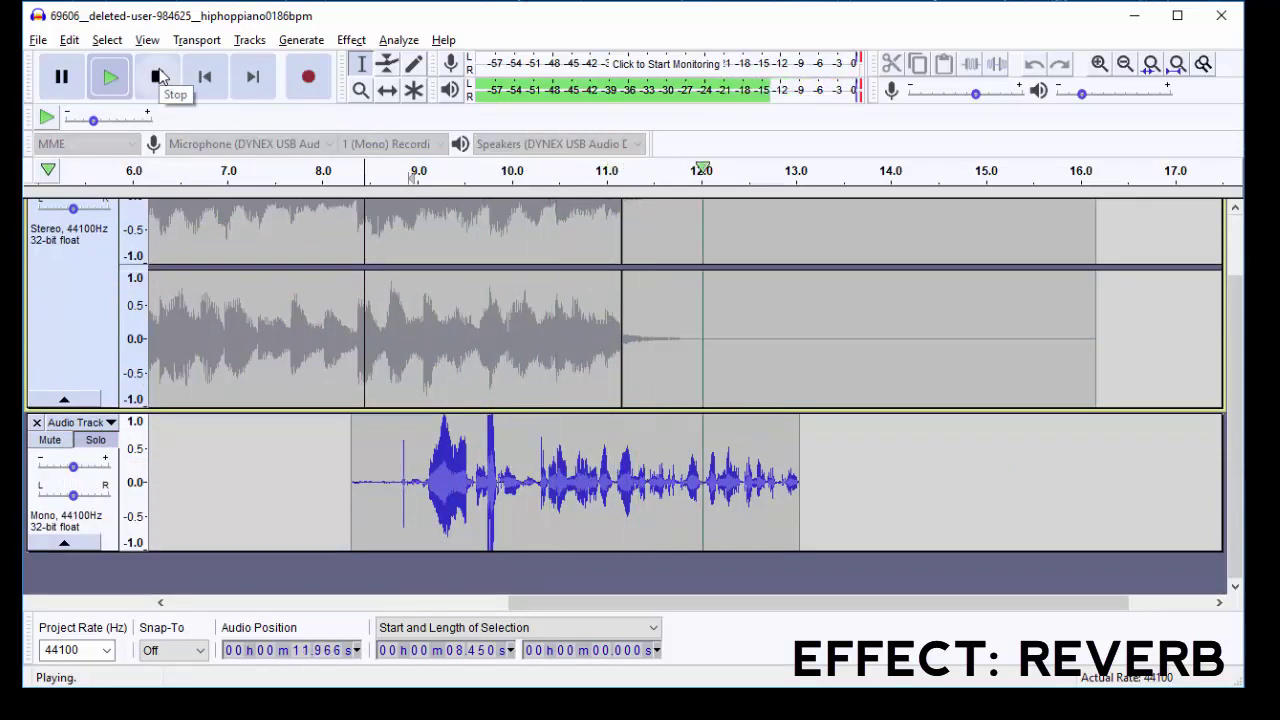
pyautogui.click(158, 77)
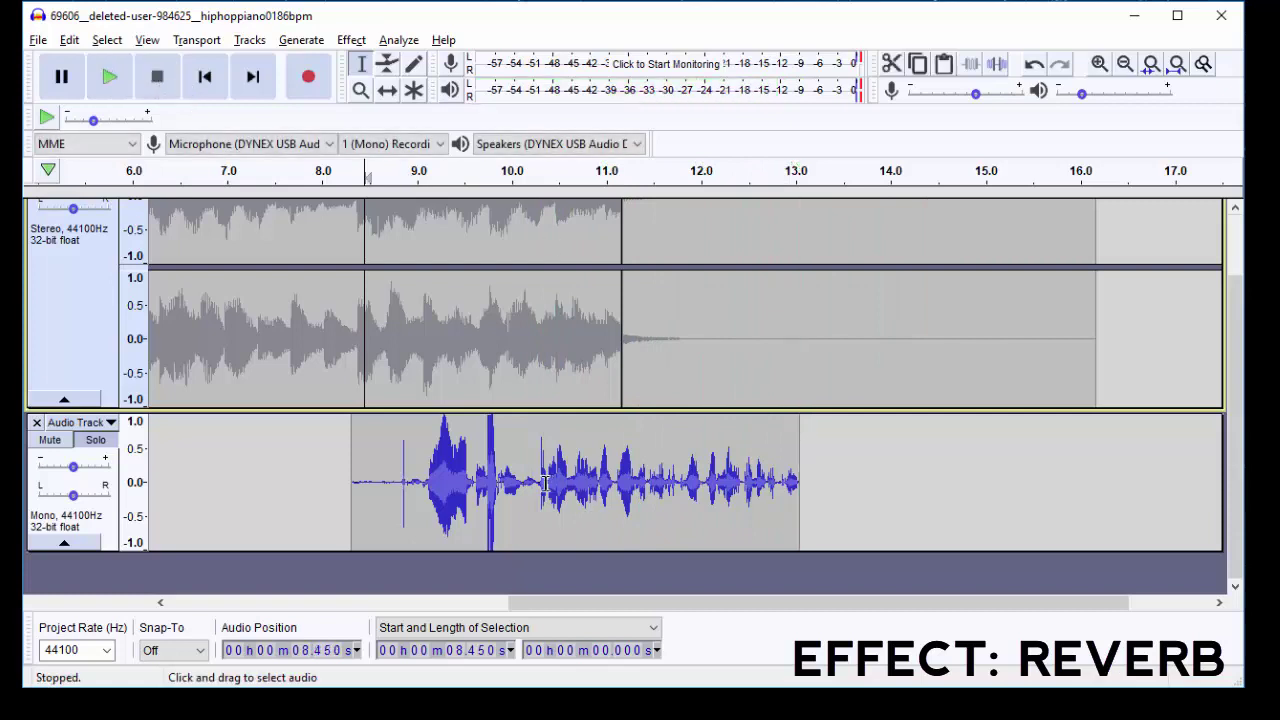
# - Select the voice clip from about 10.27 to 13.03 seconds and preview Reverb on it with a room size of 85%
pyautogui.moveTo(536, 483); pyautogui.dragTo(806, 517)
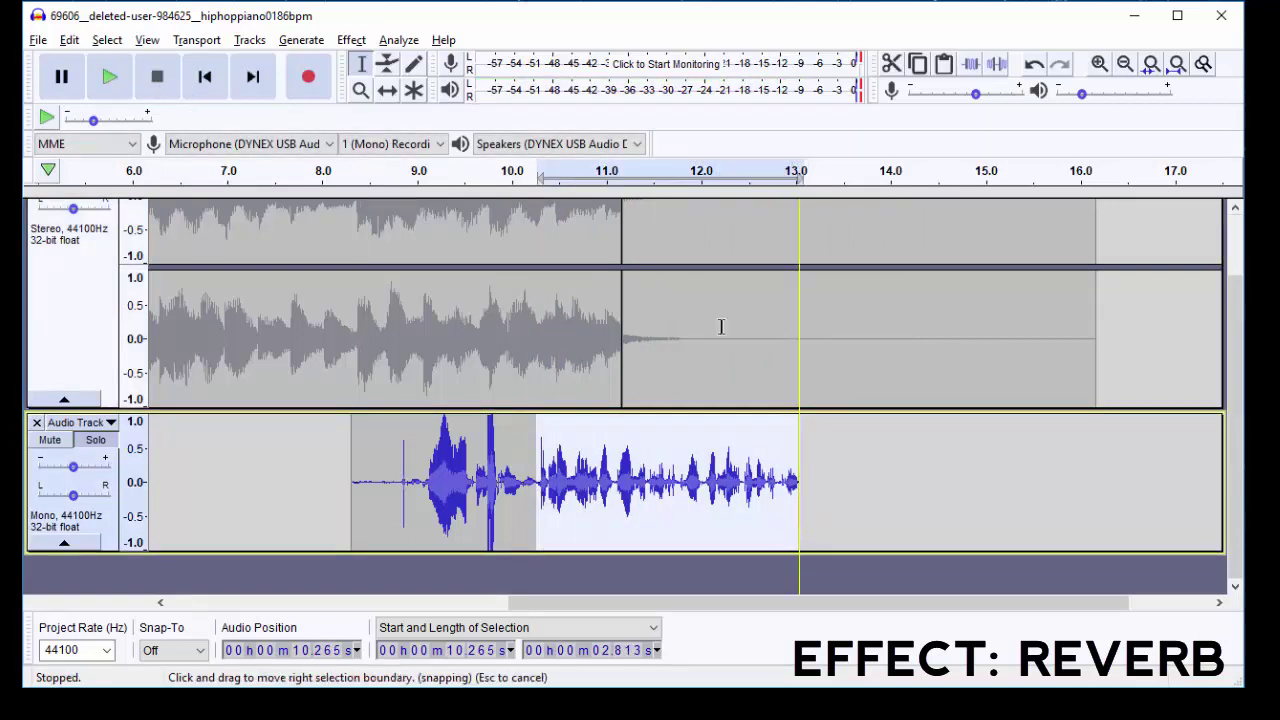
pyautogui.click(362, 39)
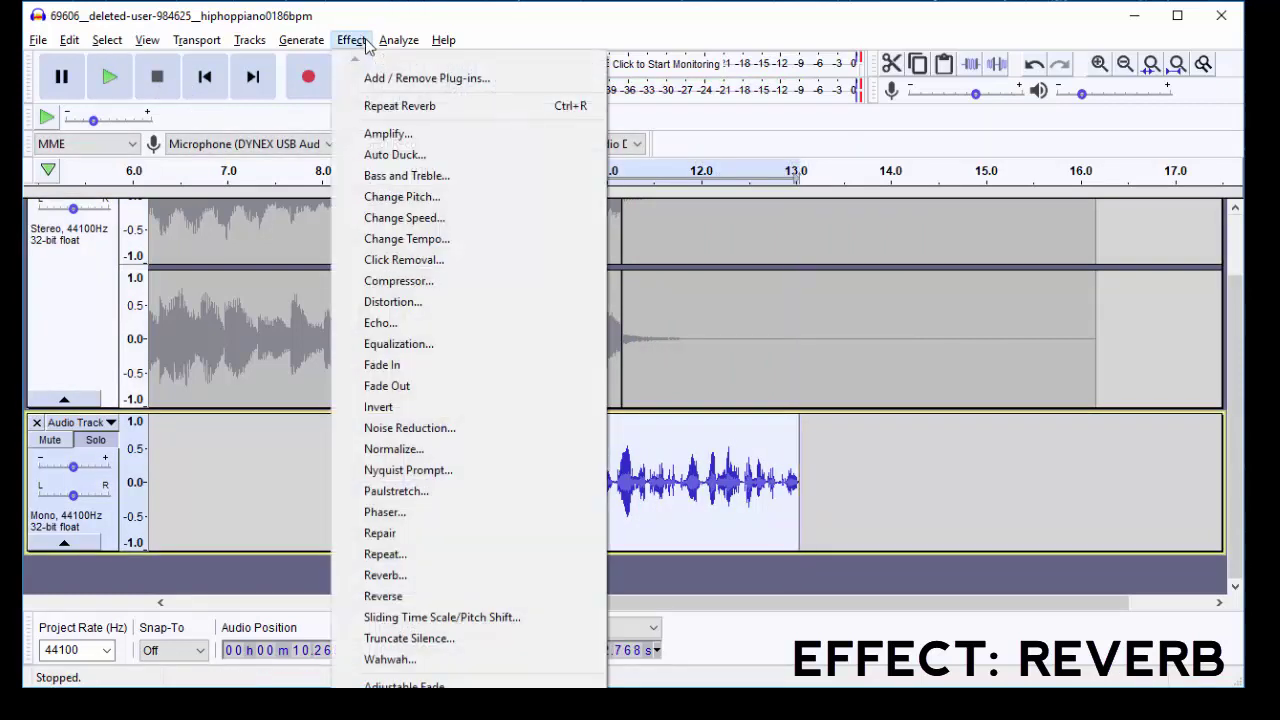
pyautogui.click(414, 575)
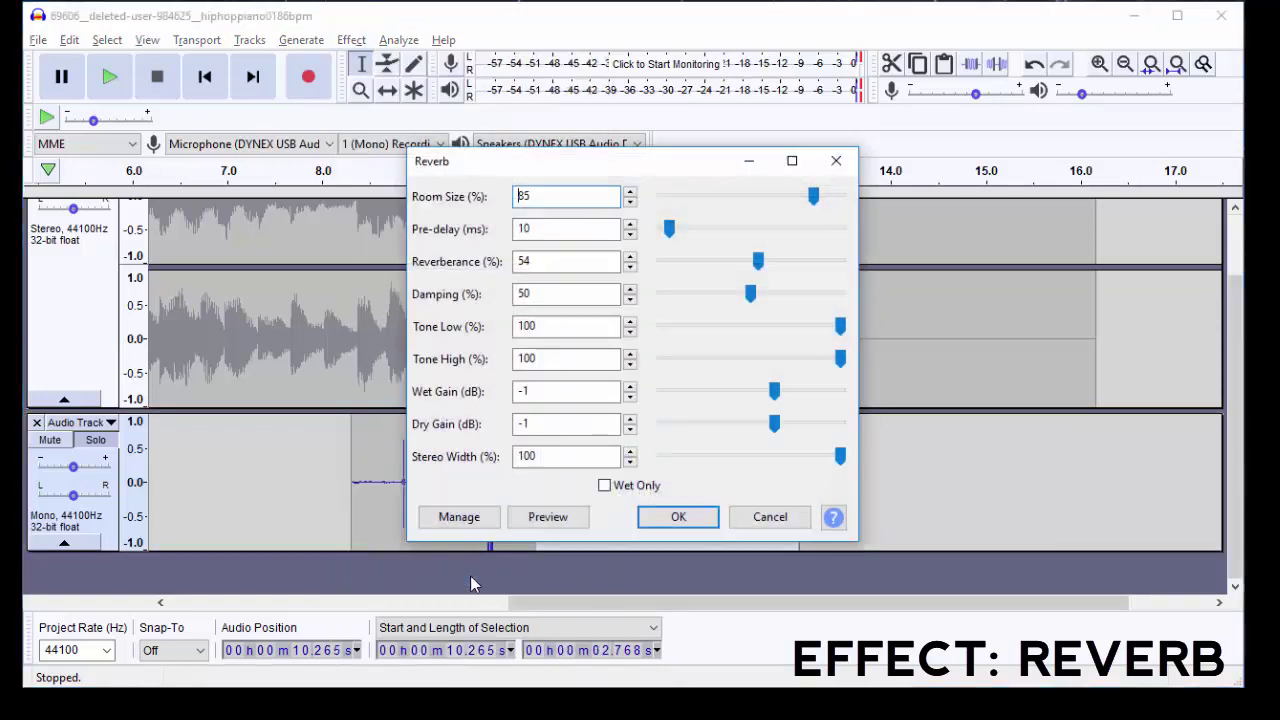
pyautogui.click(559, 522)
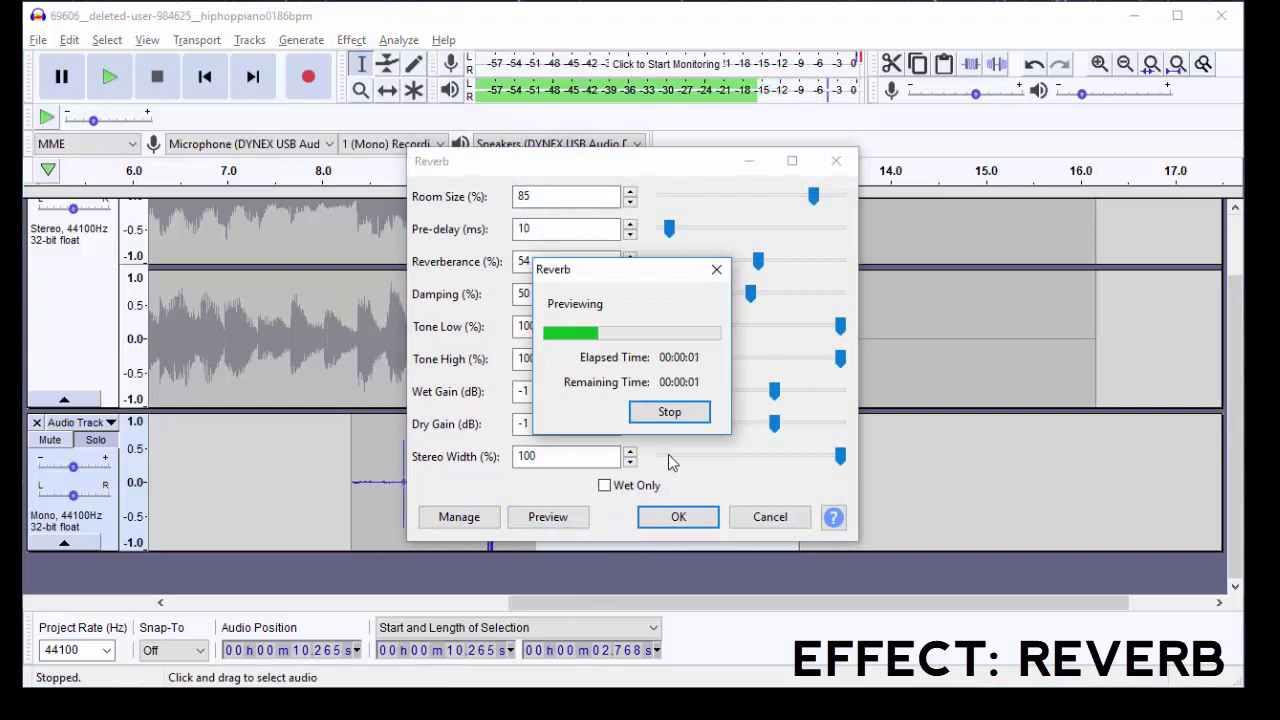
pyautogui.click(670, 413)
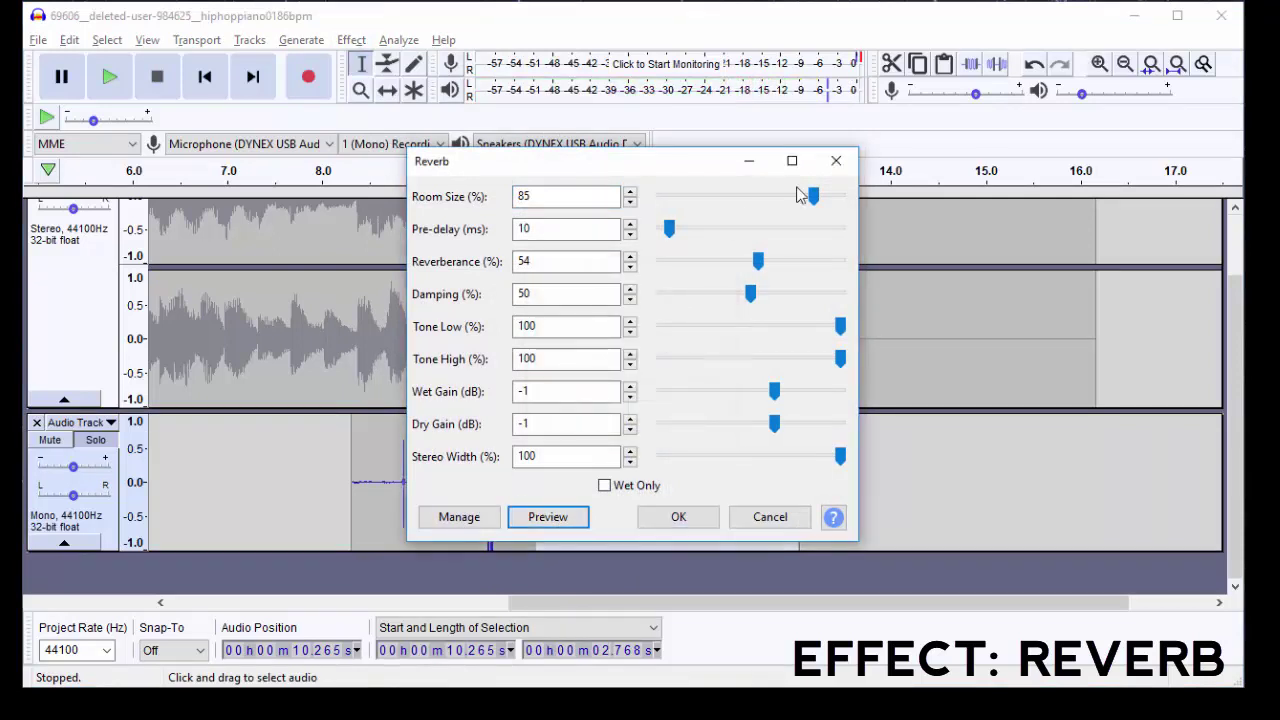
# - Set Reverb to 29% room size, 5 dB wet gain and 4 dB dry gain, preview it, and apply it to the voice selection
pyautogui.moveTo(816, 200); pyautogui.dragTo(712, 194)
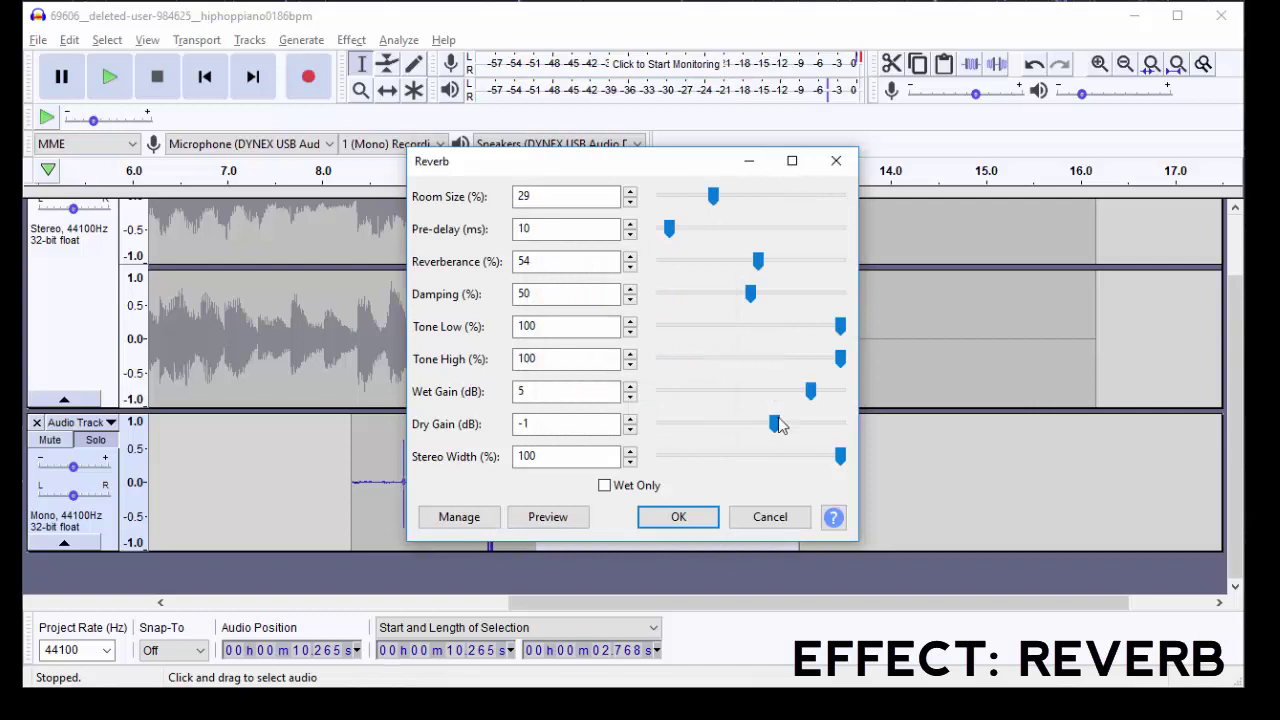
pyautogui.click(545, 521)
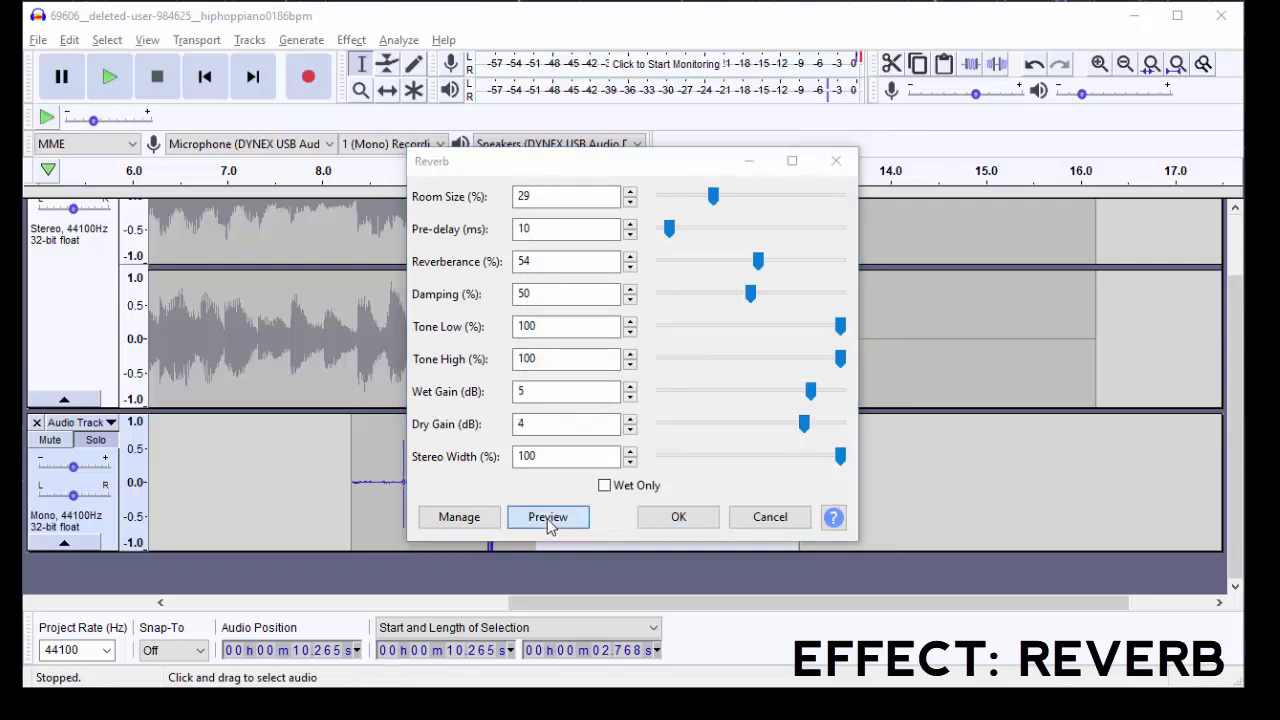
pyautogui.click(700, 522)
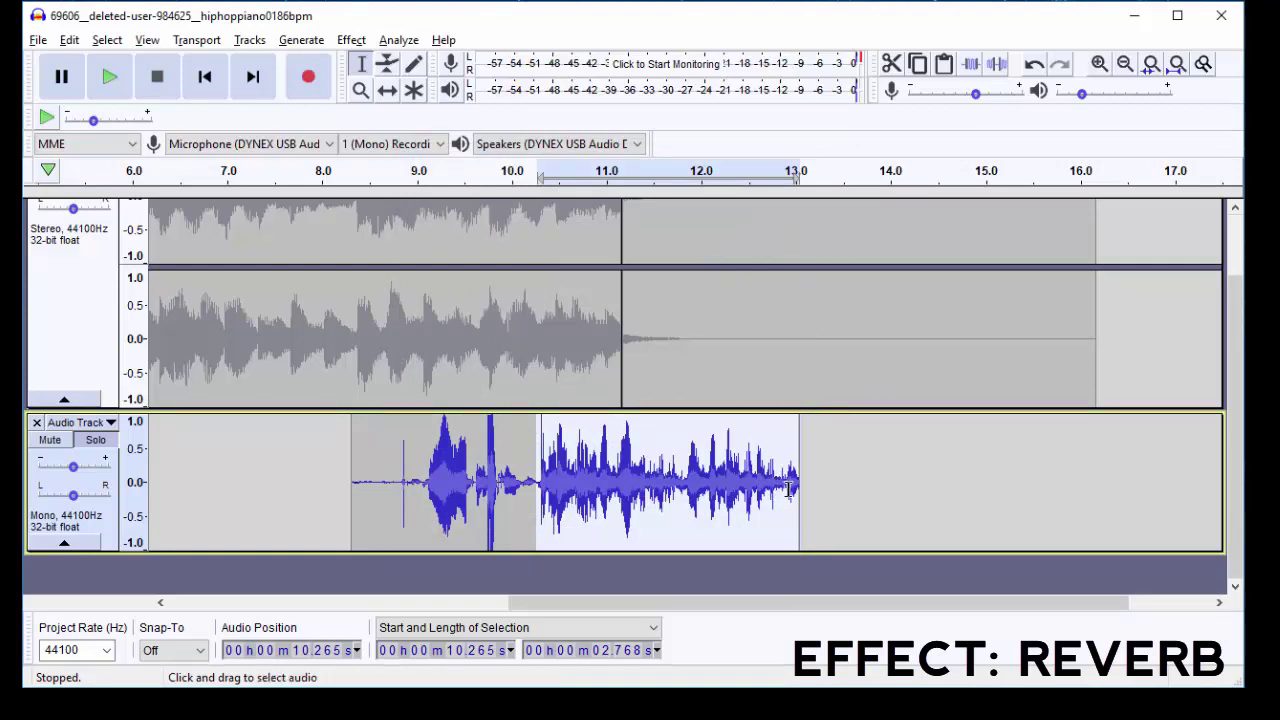
# - Undo the voice reverb and generate 5 seconds of silence at the end of the voice clip, at about 13.03 seconds
pyautogui.click(794, 512)
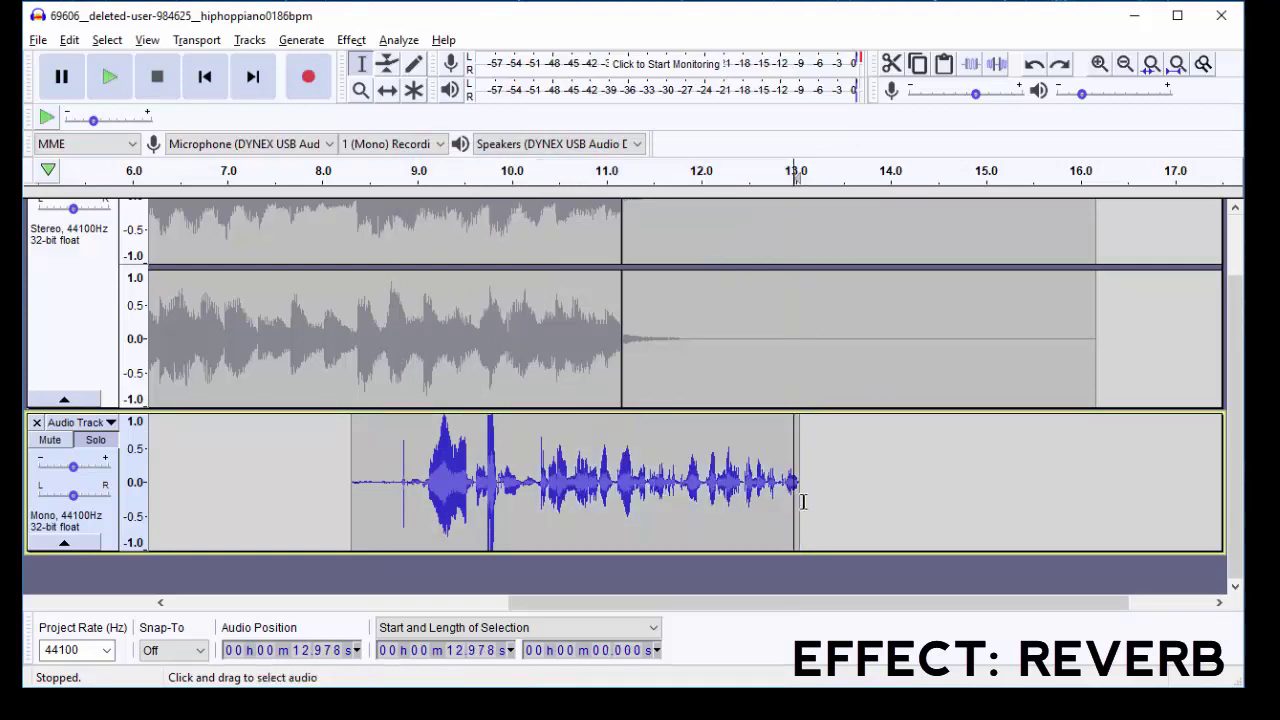
pyautogui.click(799, 505)
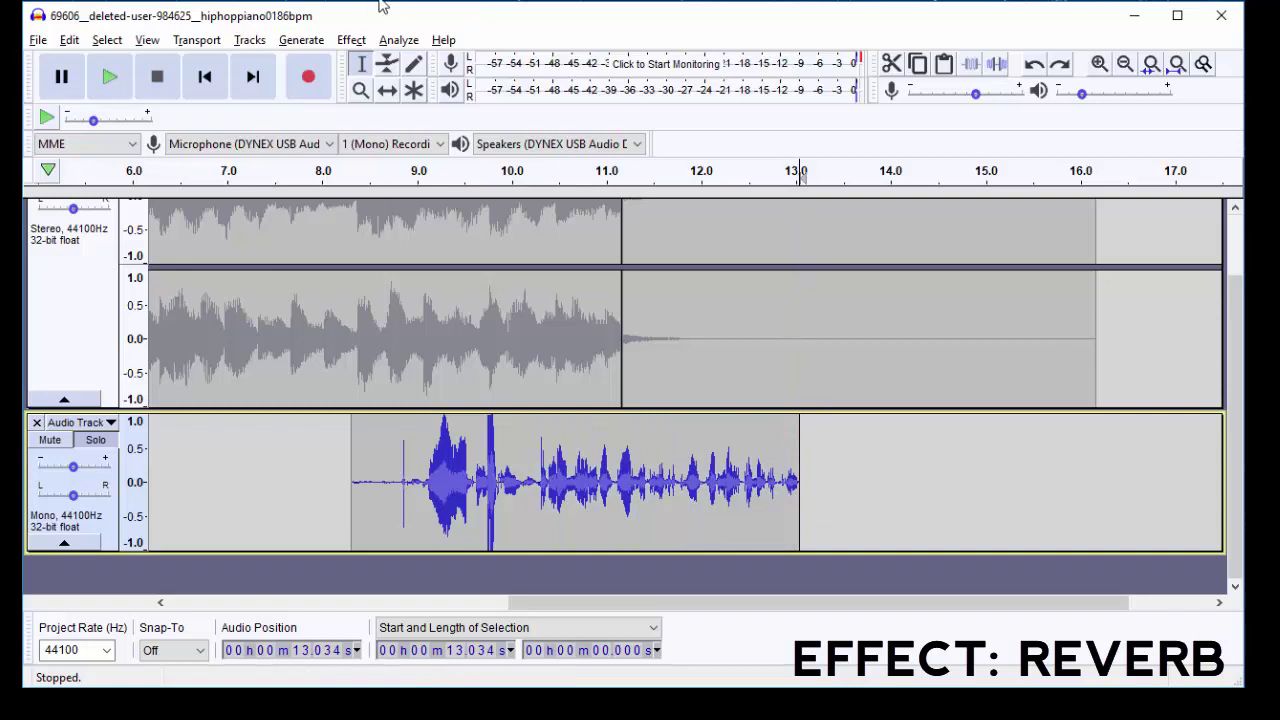
pyautogui.click(301, 39)
pyautogui.click(340, 152)
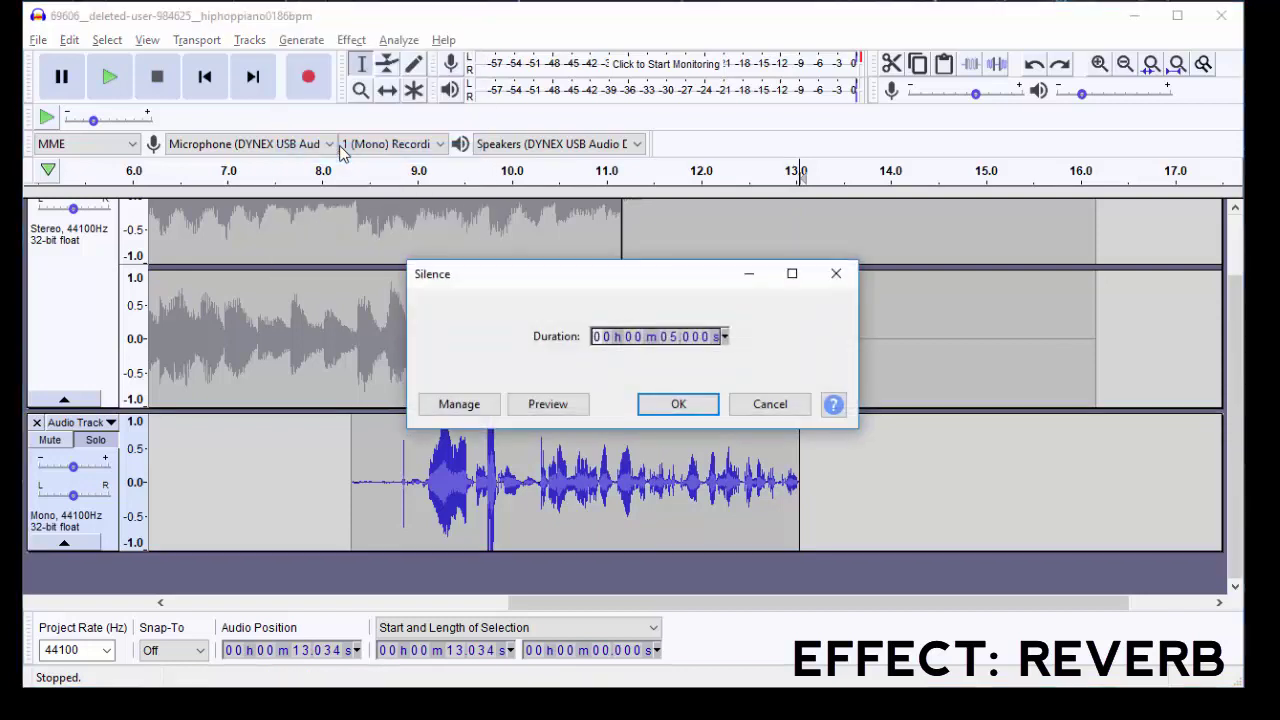
pyautogui.click(677, 403)
# - Select the voice track from about 10.31 to 14.99 seconds, including some silence, and apply Reverb with 29% room size, 5 dB wet and 4 dB dry gain
pyautogui.click(546, 482)
pyautogui.moveTo(541, 482); pyautogui.dragTo(983, 490)
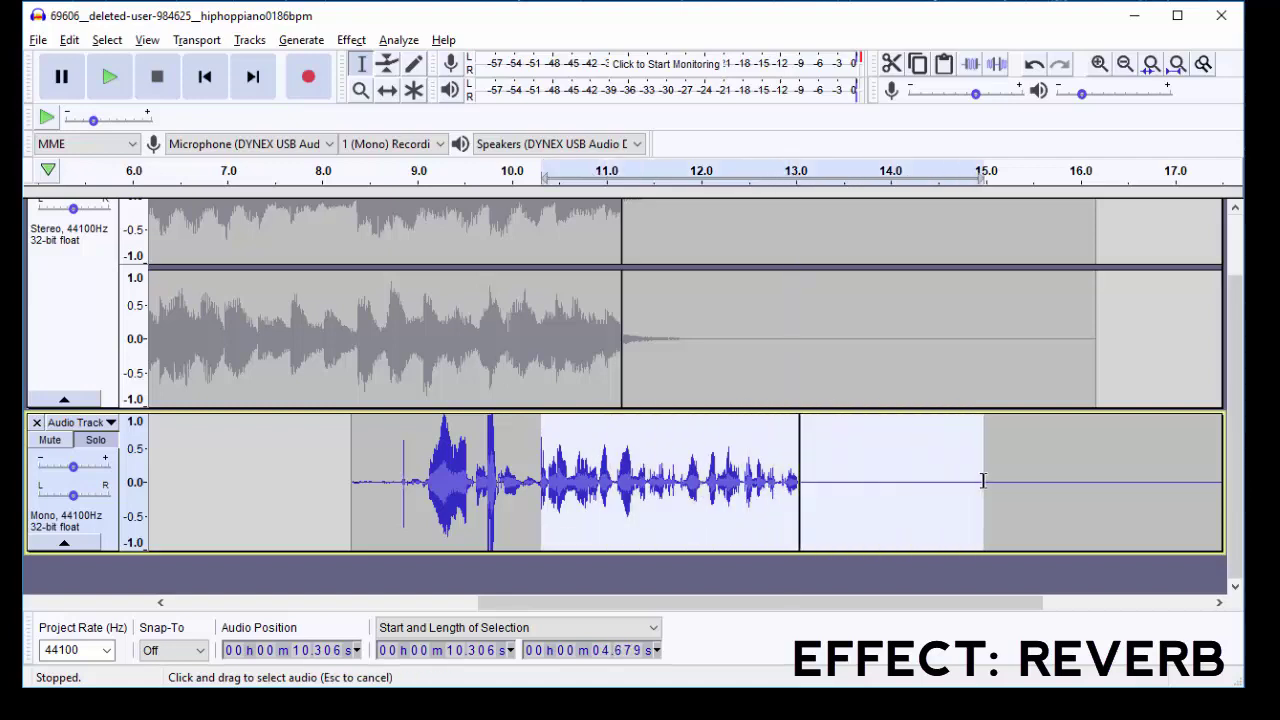
pyautogui.click(349, 40)
pyautogui.click(526, 577)
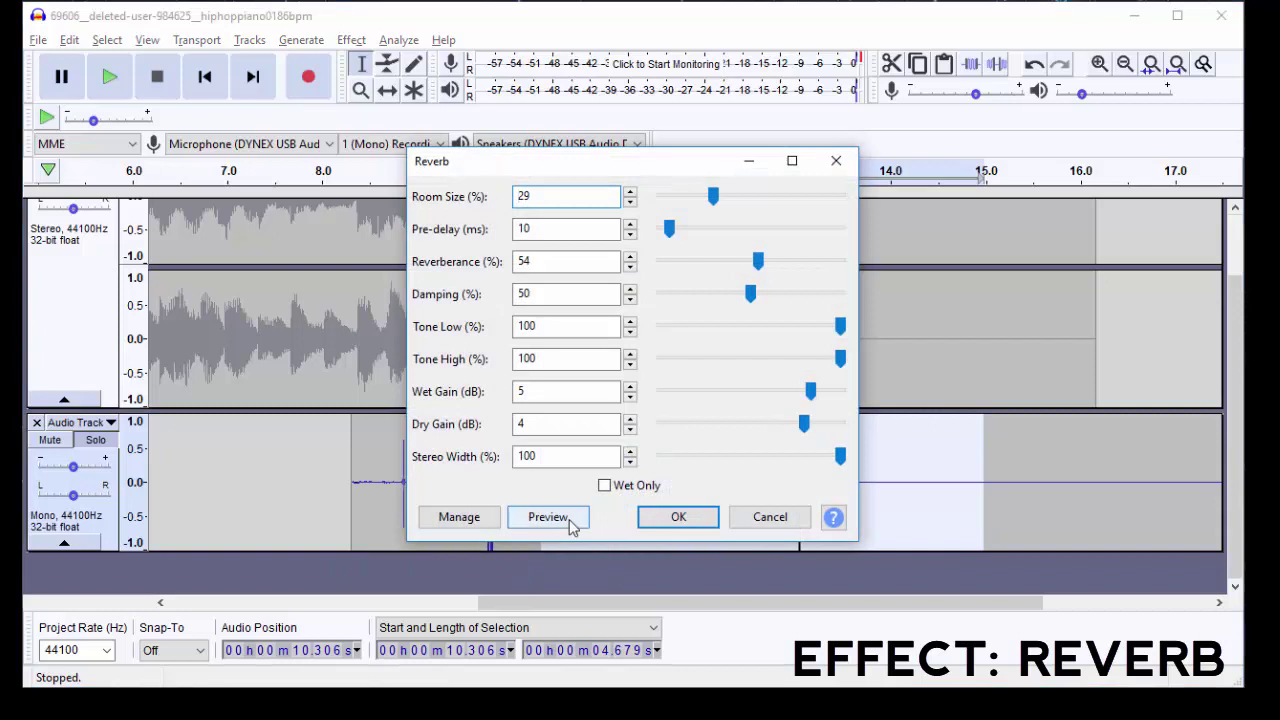
pyautogui.click(678, 517)
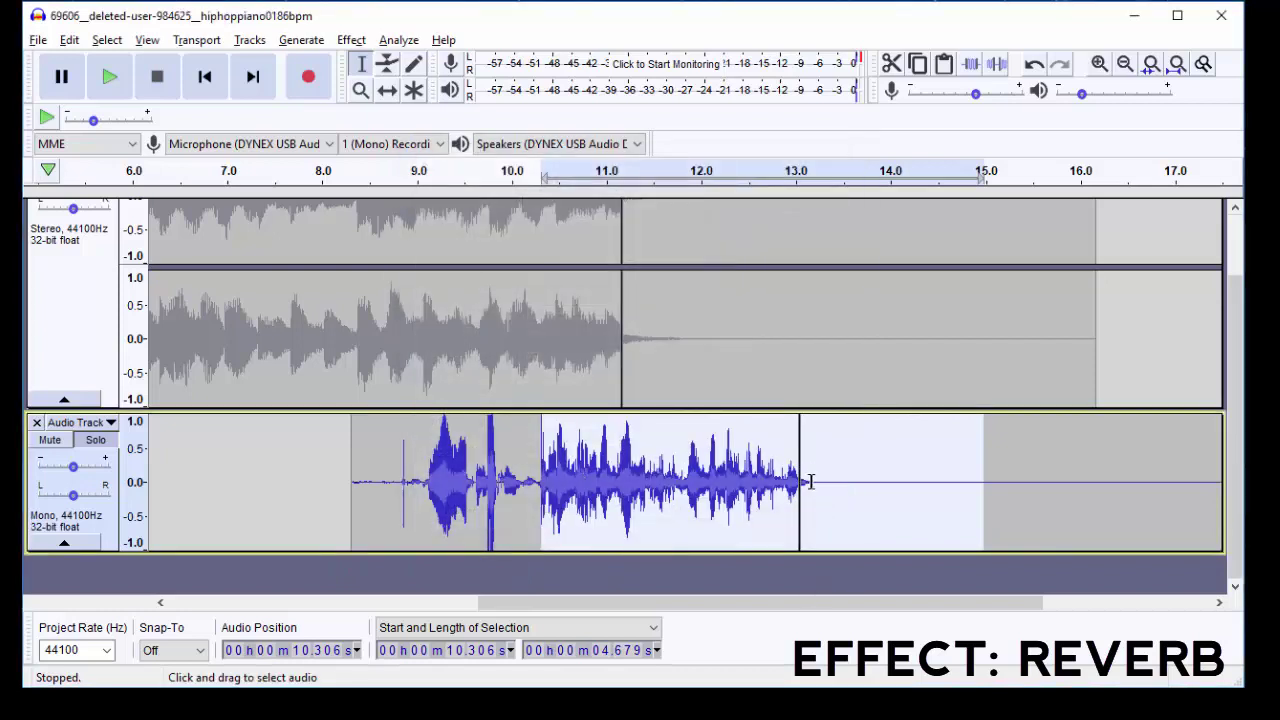
# - Play back the voice section with reverb, and undo back to the original voice recording without reverb or added silence
pyautogui.press('space')
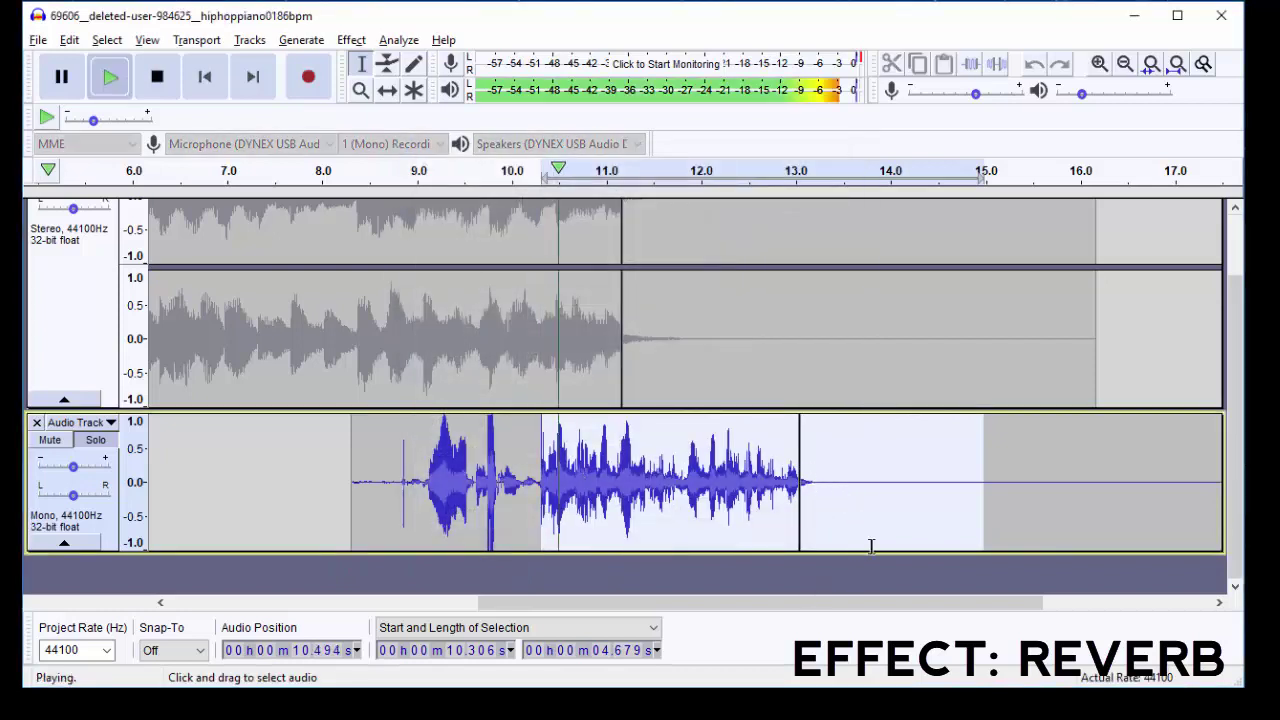
pyautogui.click(157, 77)
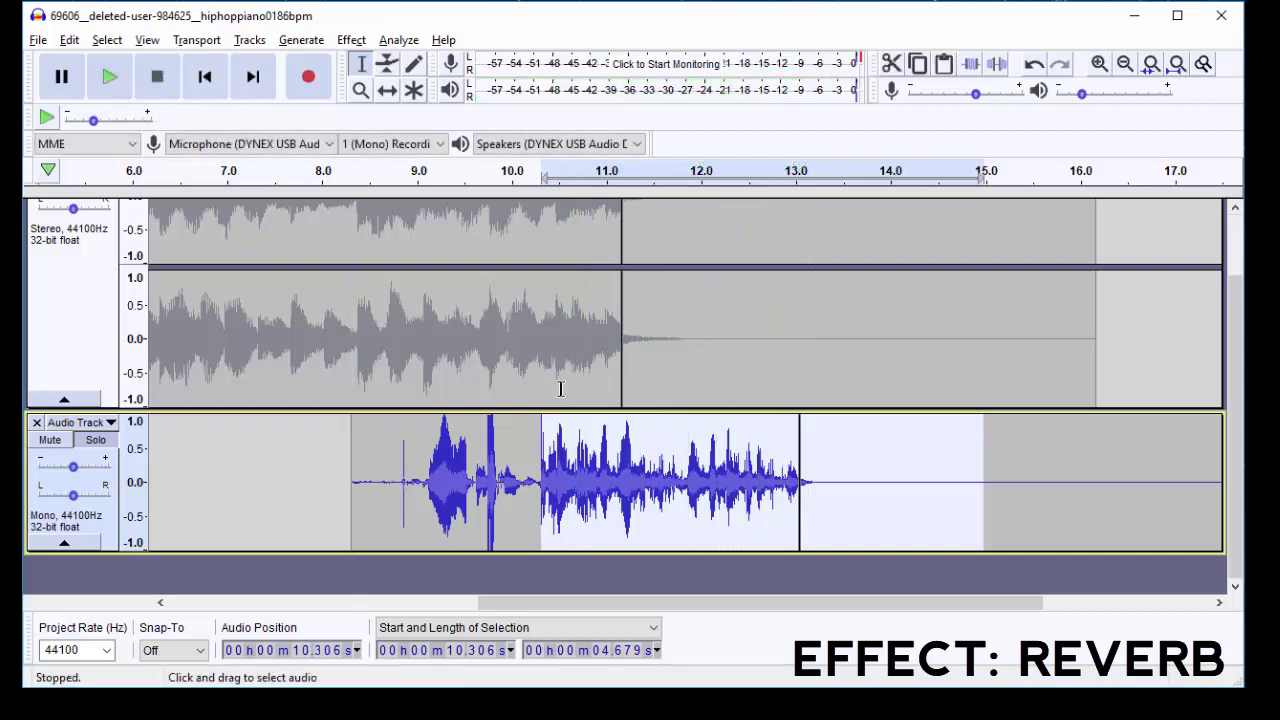
pyautogui.hotkey('ctrl', 'z')
pyautogui.hotkey('ctrl', 'z')
pyautogui.hotkey('ctrl', 'z')
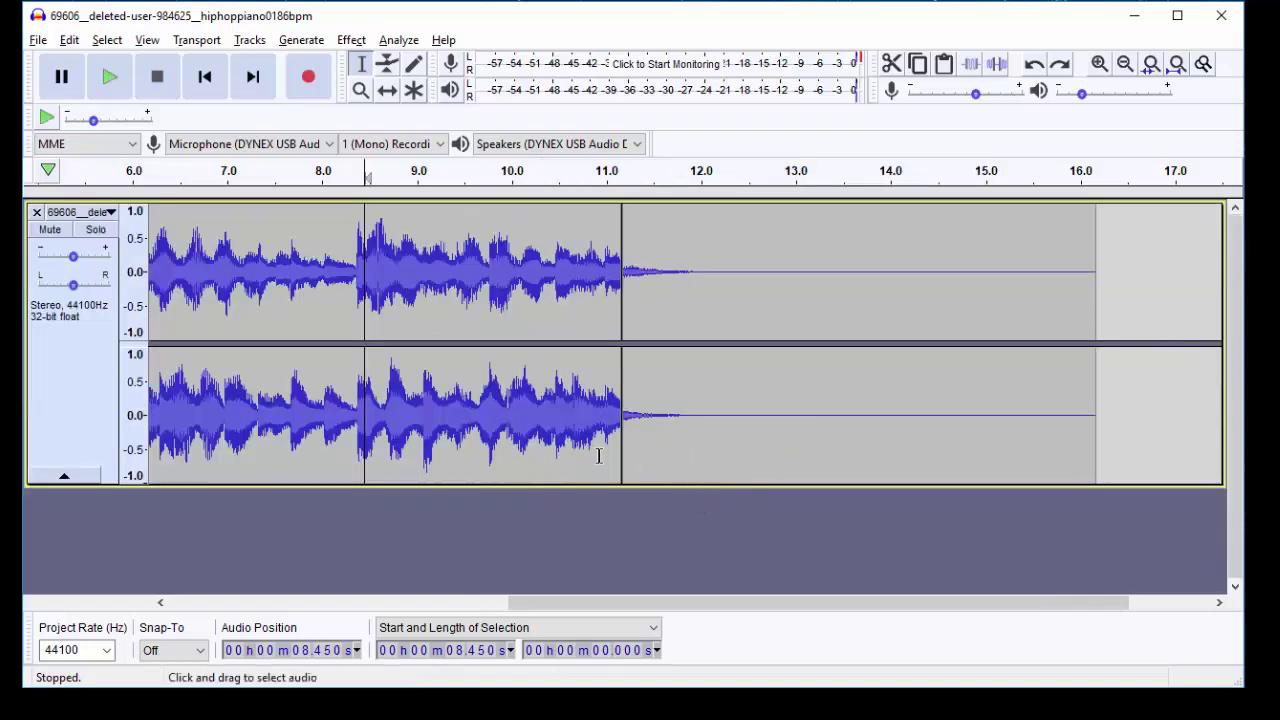
pyautogui.hotkey('ctrl', 'y')
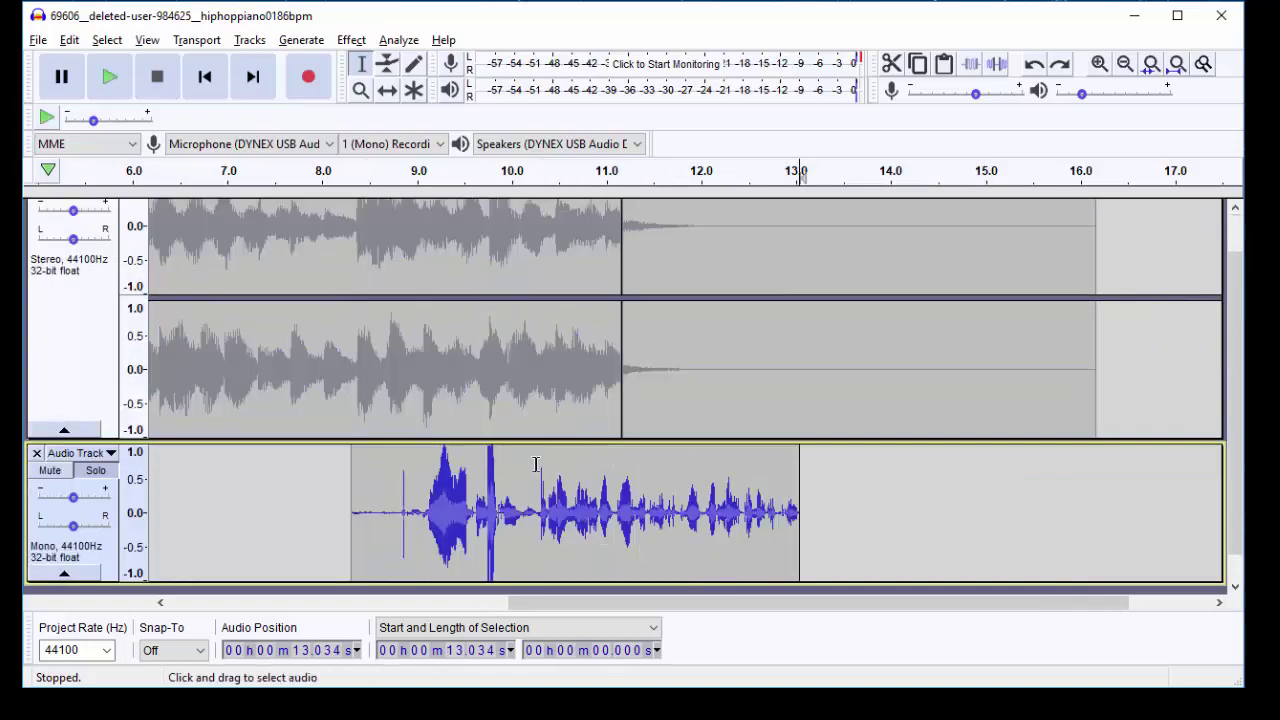
# - Mute the voice track and unmute the stereo piano track
pyautogui.click(50, 470)
pyautogui.scroll(1, 70, 236)
pyautogui.click(66, 232)
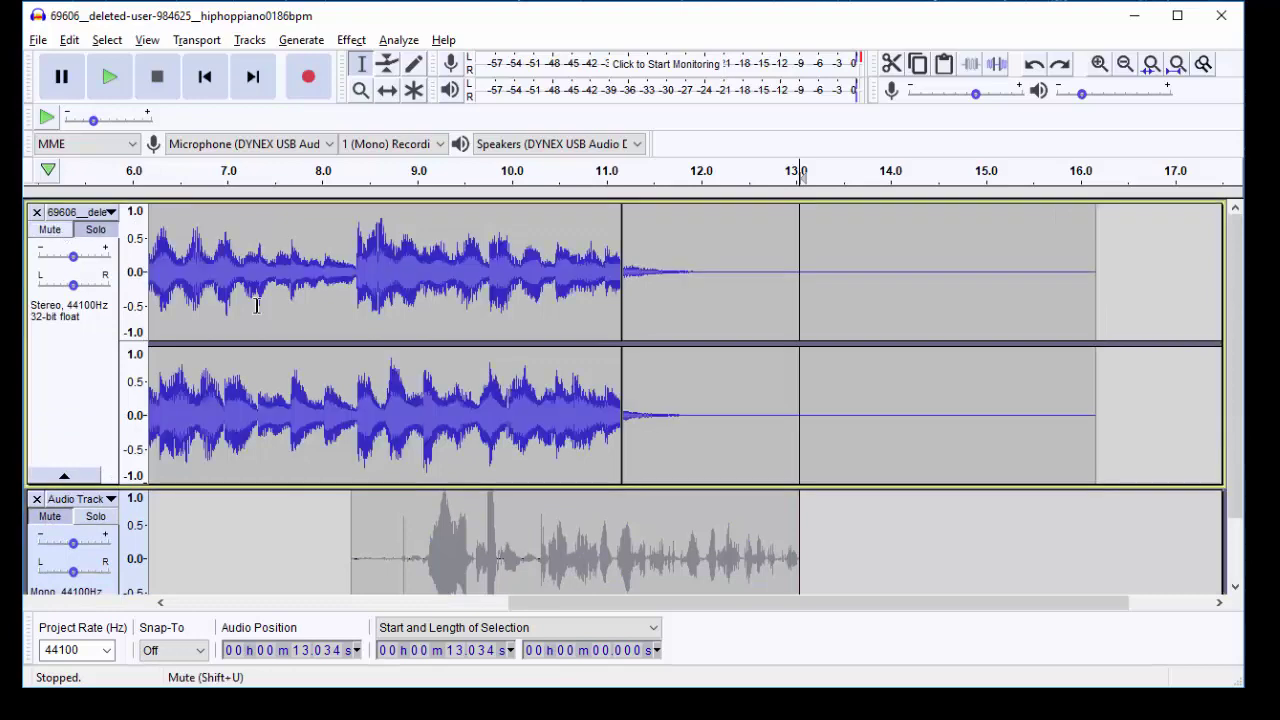
pyautogui.moveTo(543, 604); pyautogui.dragTo(210, 604)
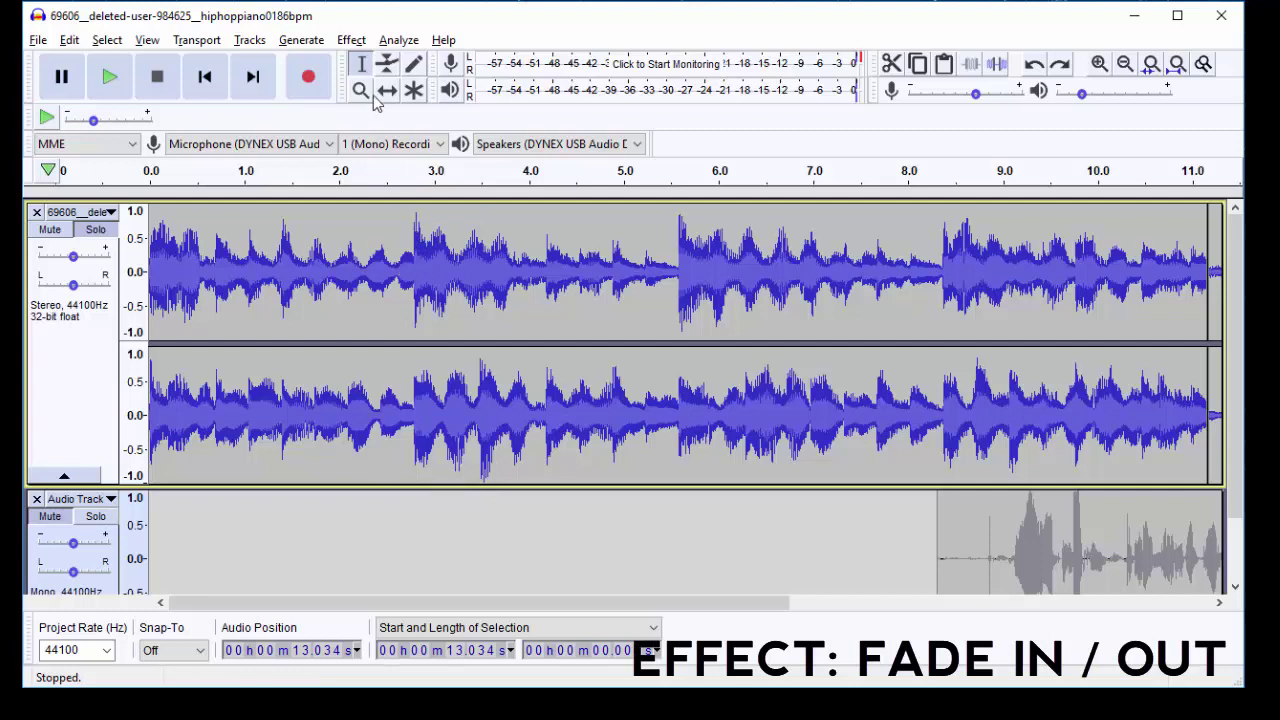
# - Select the first 2.82 seconds of the piano track and apply the Fade In effect
pyautogui.moveTo(416, 268); pyautogui.dragTo(150, 268)
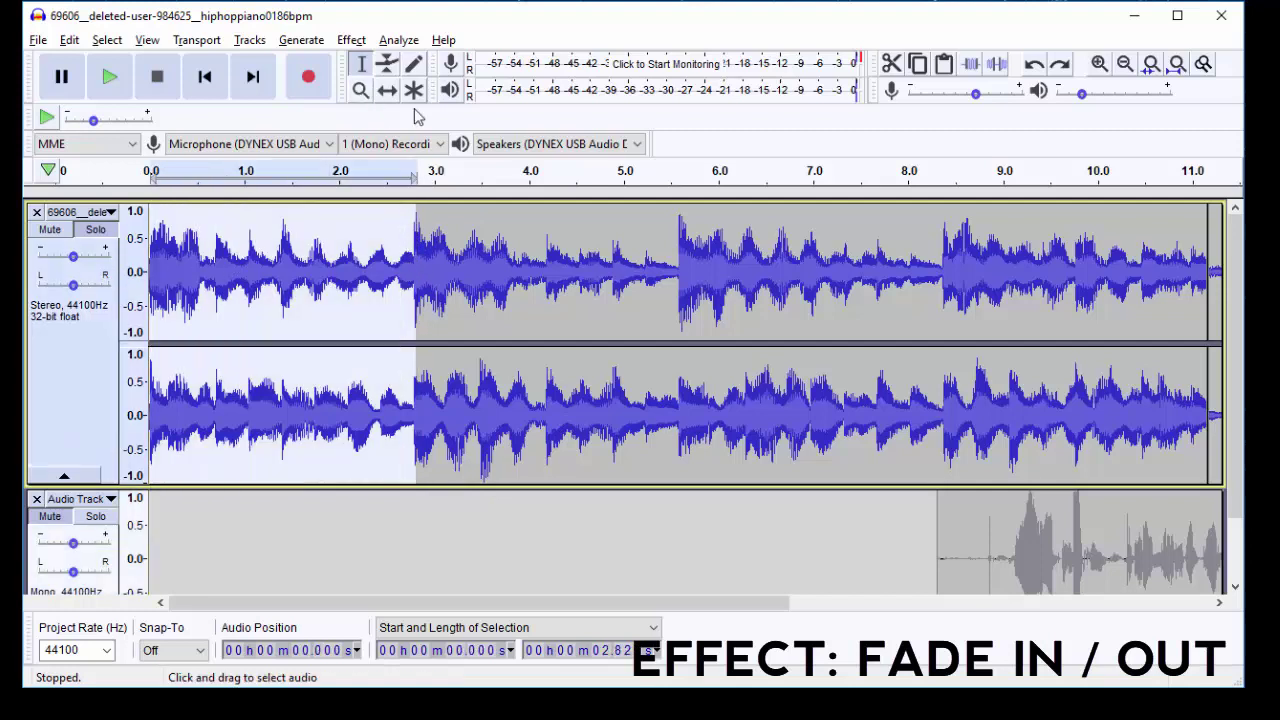
pyautogui.click(351, 40)
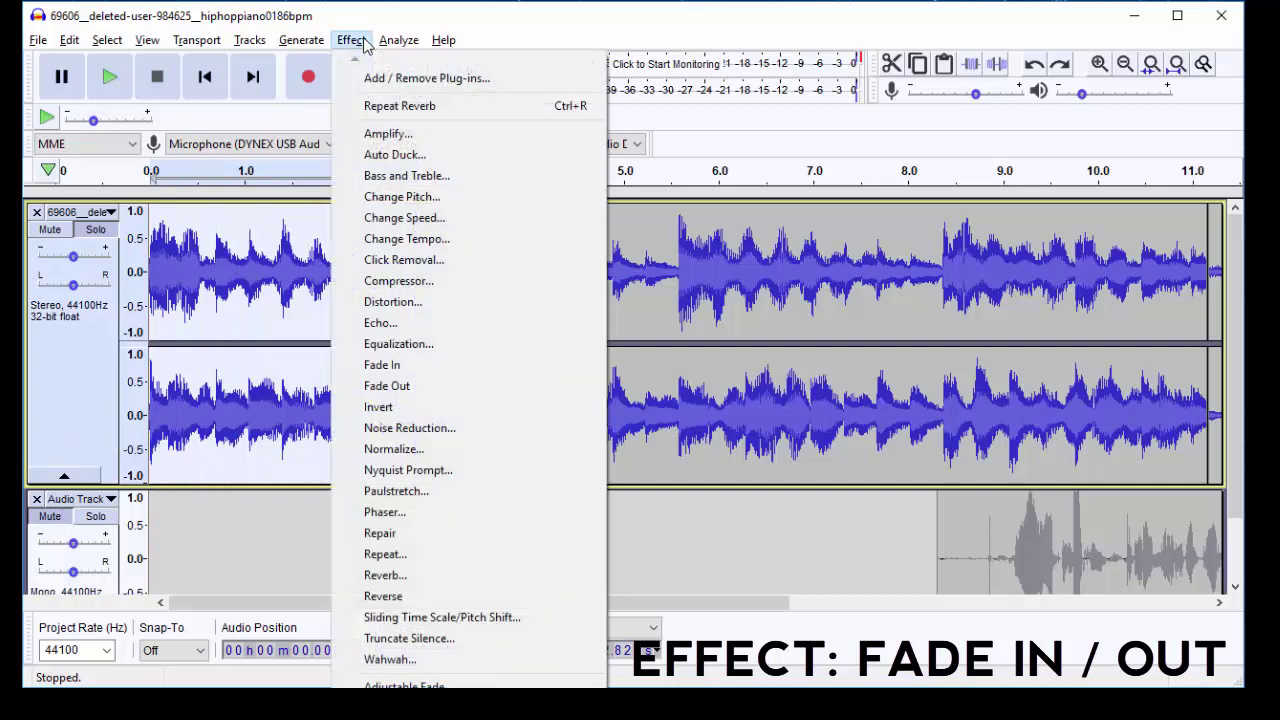
pyautogui.click(428, 368)
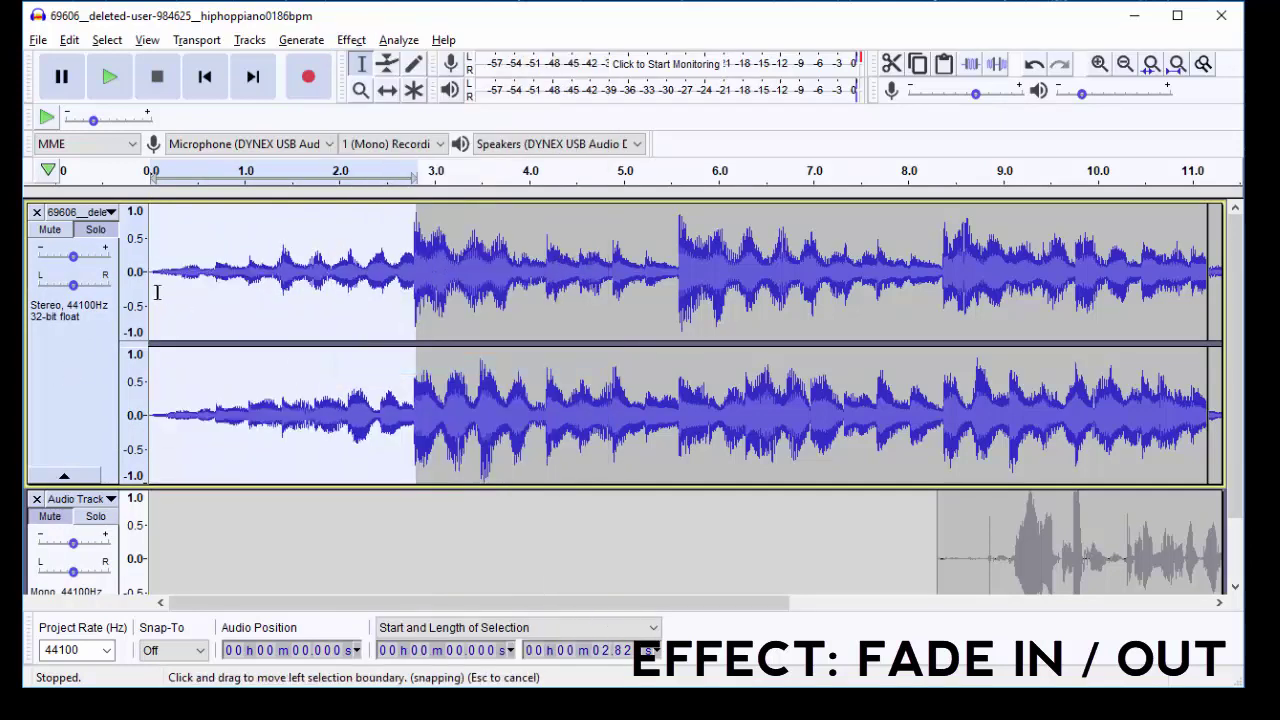
# - Play back the faded-in opening of the piano track and undo the Fade In effect
pyautogui.press('space')
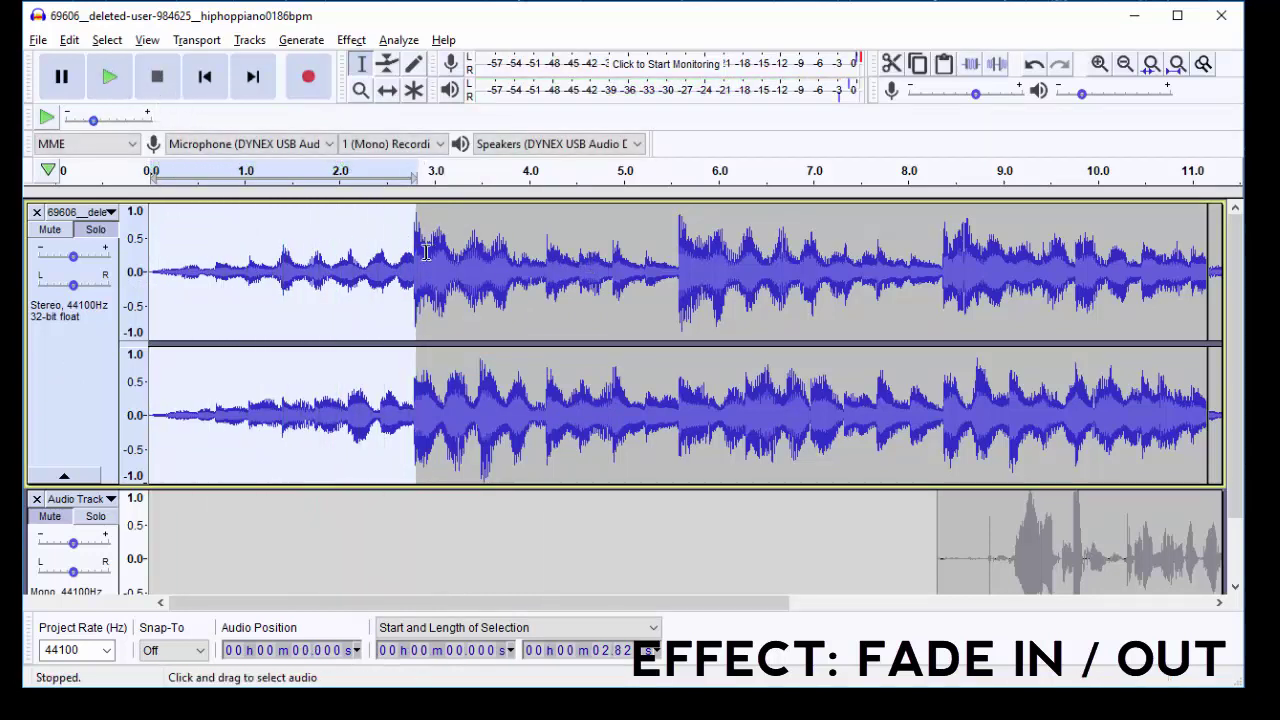
pyautogui.click(353, 278)
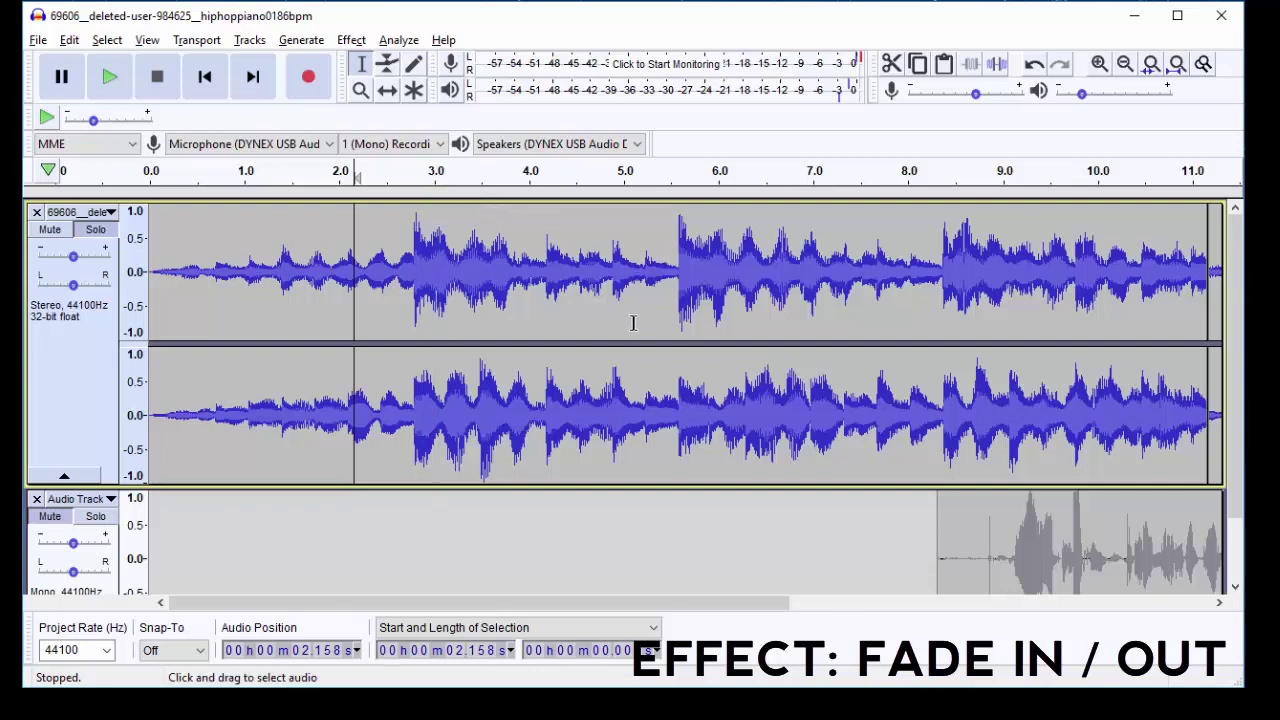
pyautogui.hotkey('ctrl', 'z')
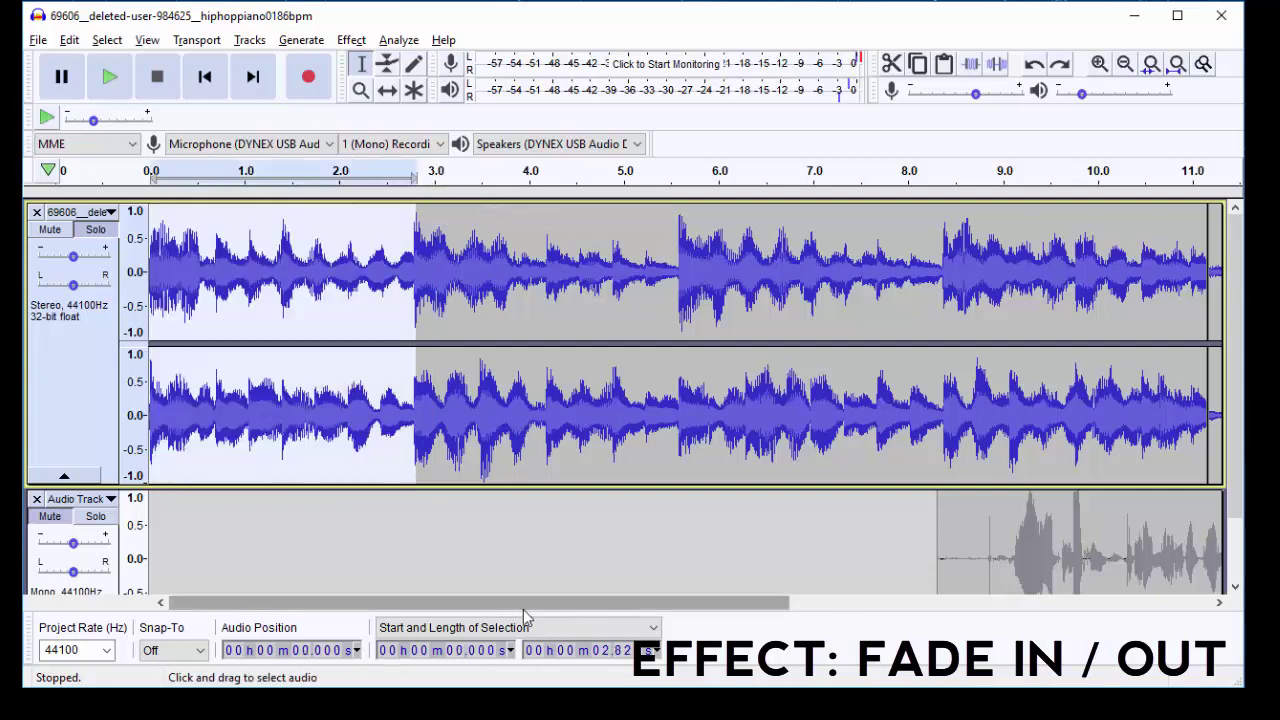
# - Select only the first 0.27 seconds of the piano track and apply the Fade In effect
pyautogui.click(213, 304)
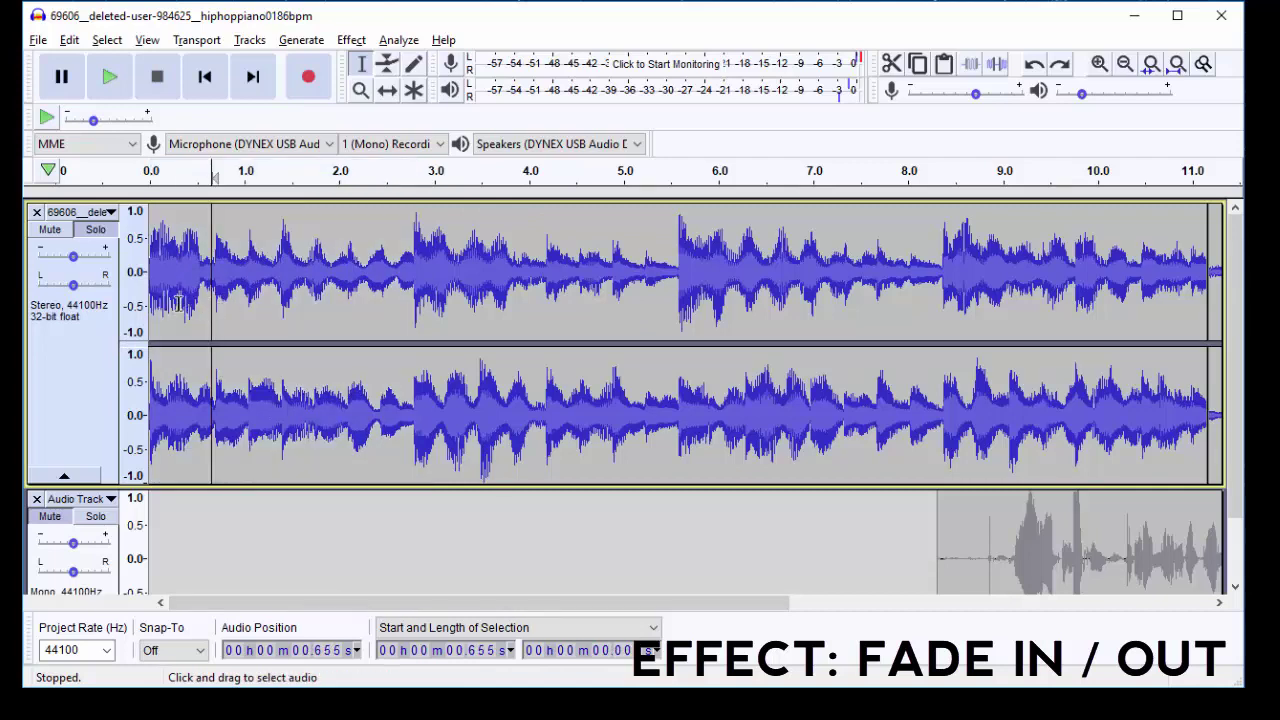
pyautogui.moveTo(175, 276); pyautogui.dragTo(148, 276)
pyautogui.click(347, 42)
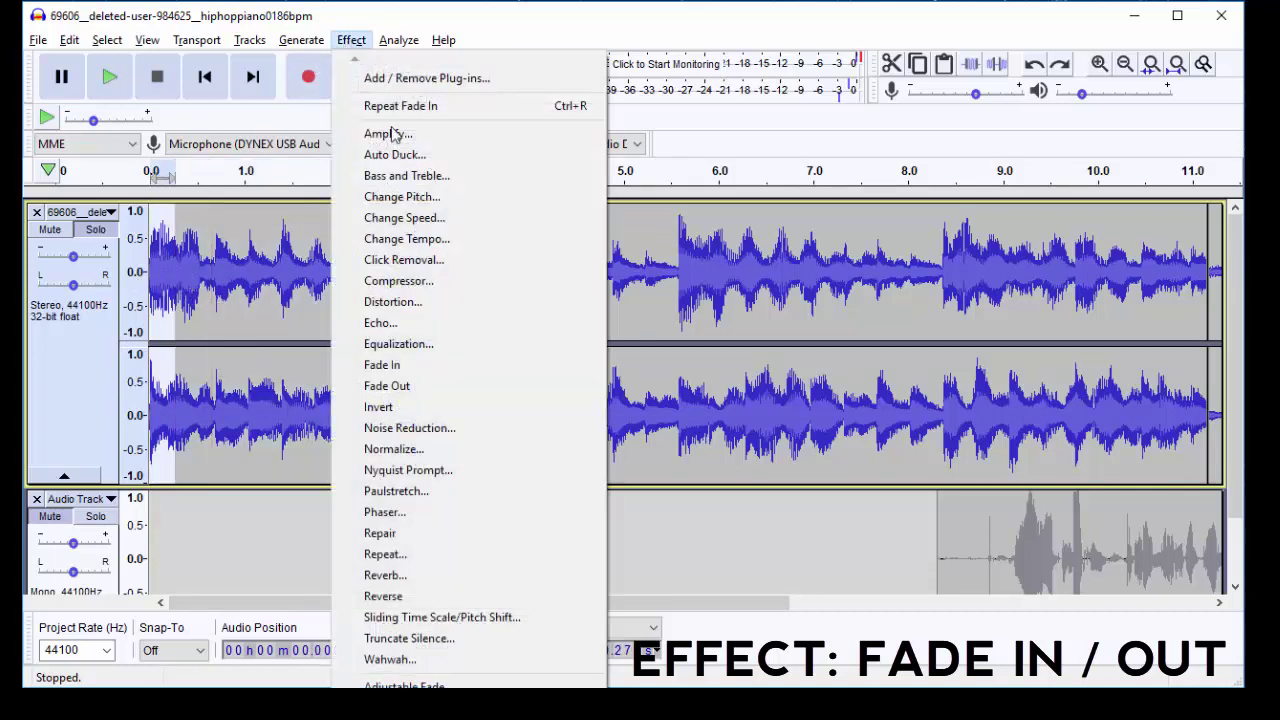
pyautogui.click(400, 365)
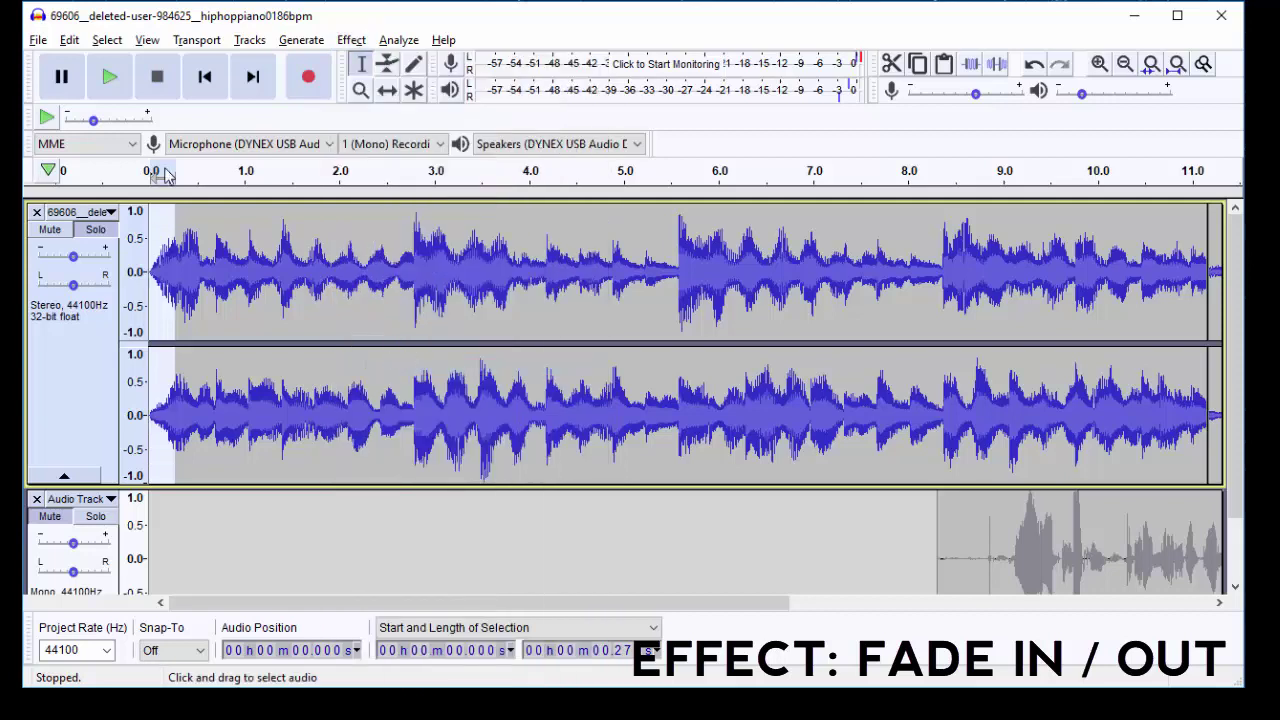
# - Play back the piano track's short fade-in from the start, stop, and play it again
pyautogui.click(205, 77)
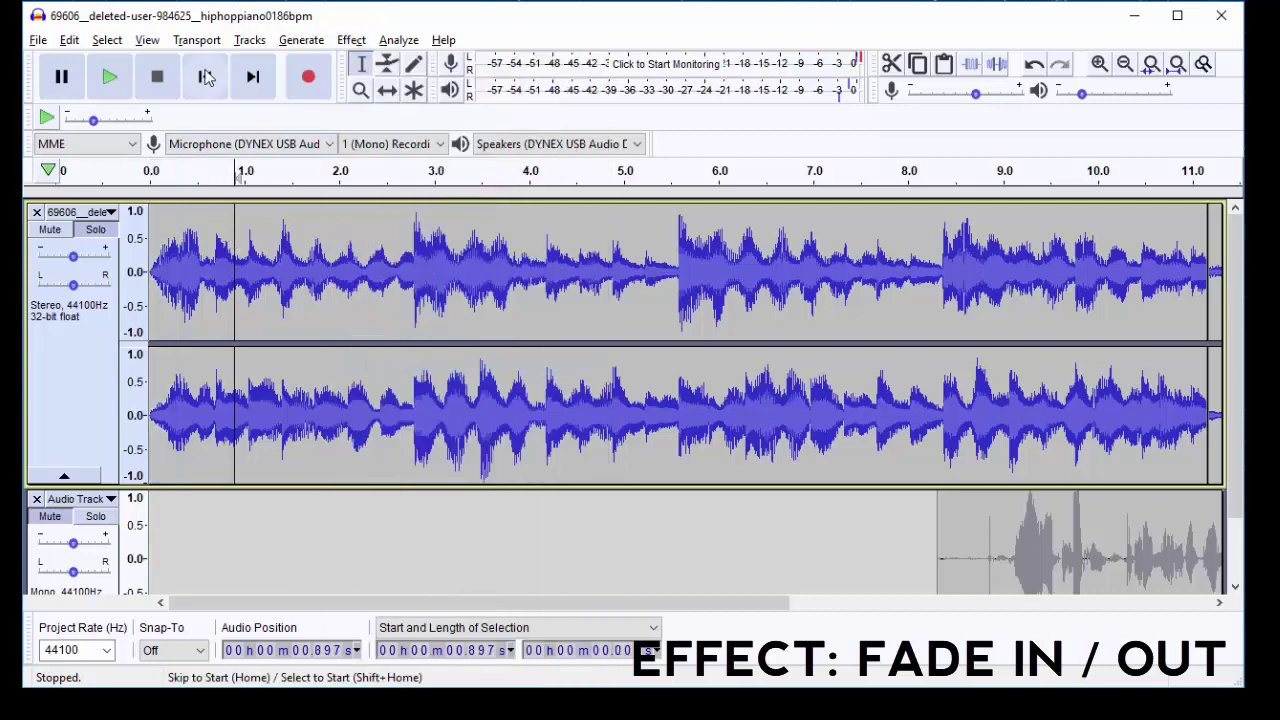
pyautogui.click(101, 90)
pyautogui.click(163, 86)
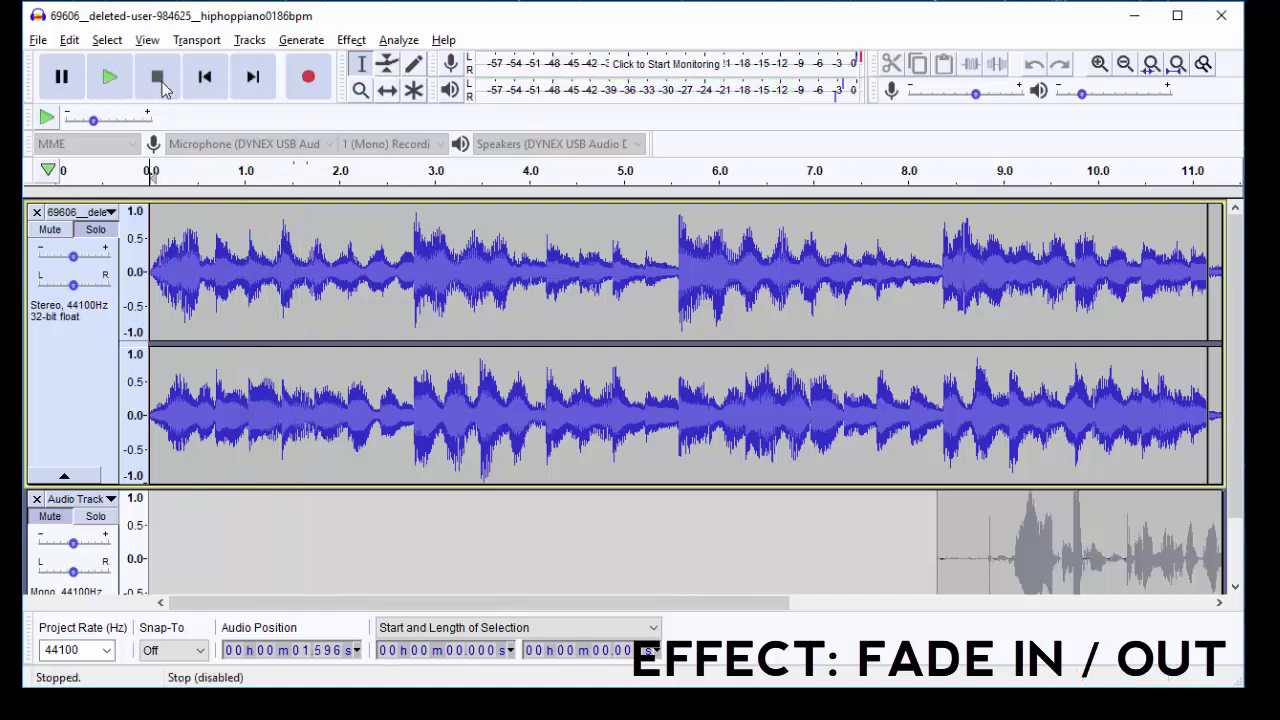
pyautogui.click(108, 80)
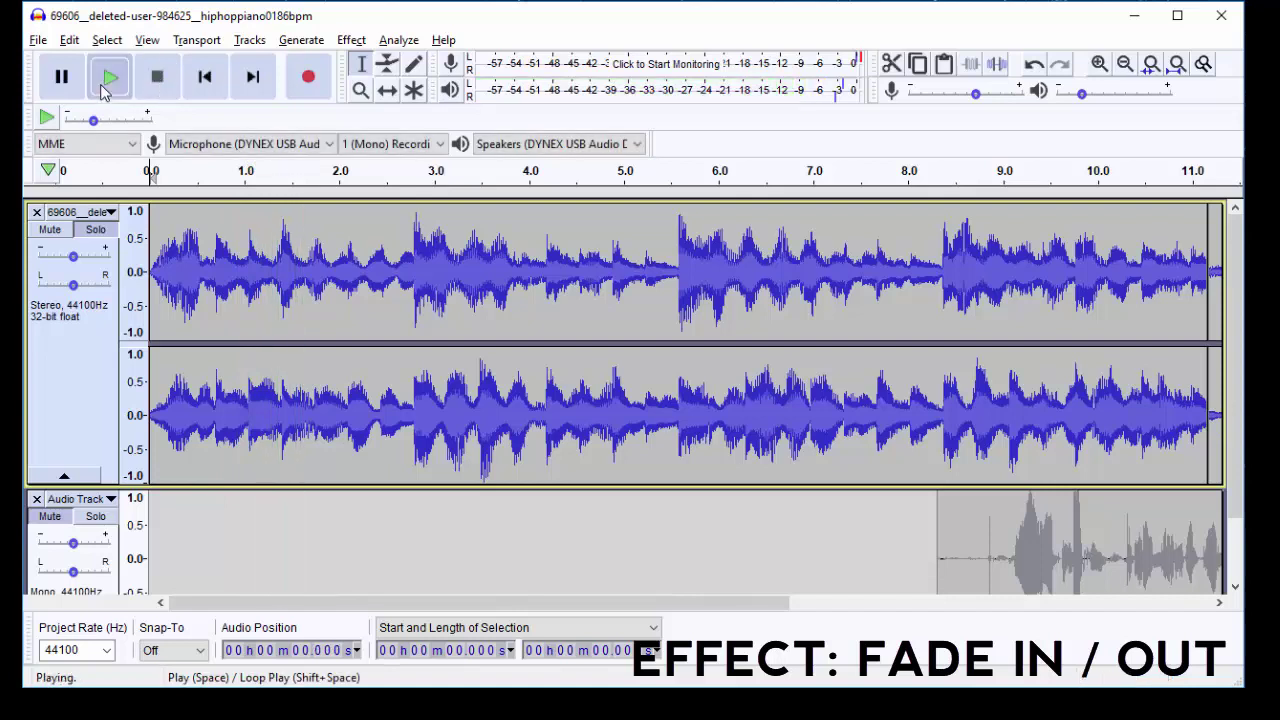
# - Try the Fade In effect across the first 11.09 seconds of the piano track and undo it
pyautogui.click(157, 80)
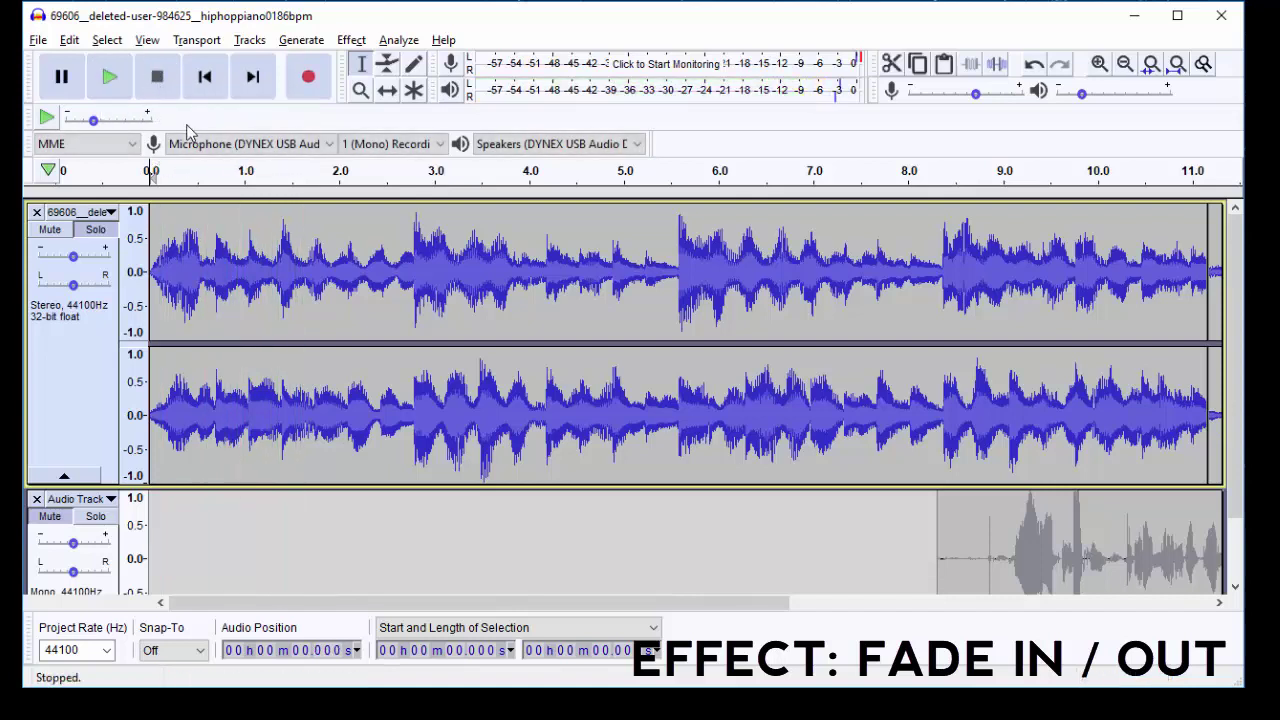
pyautogui.click(245, 293)
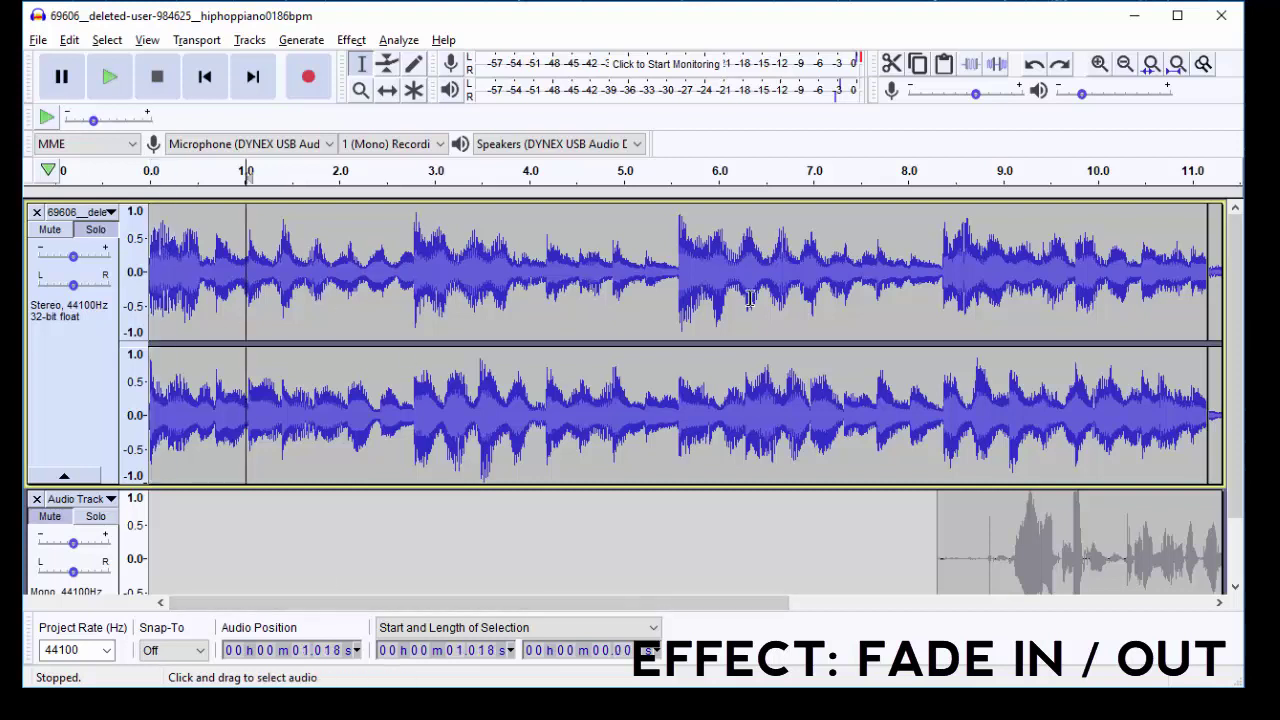
pyautogui.moveTo(1200, 290); pyautogui.dragTo(67, 312)
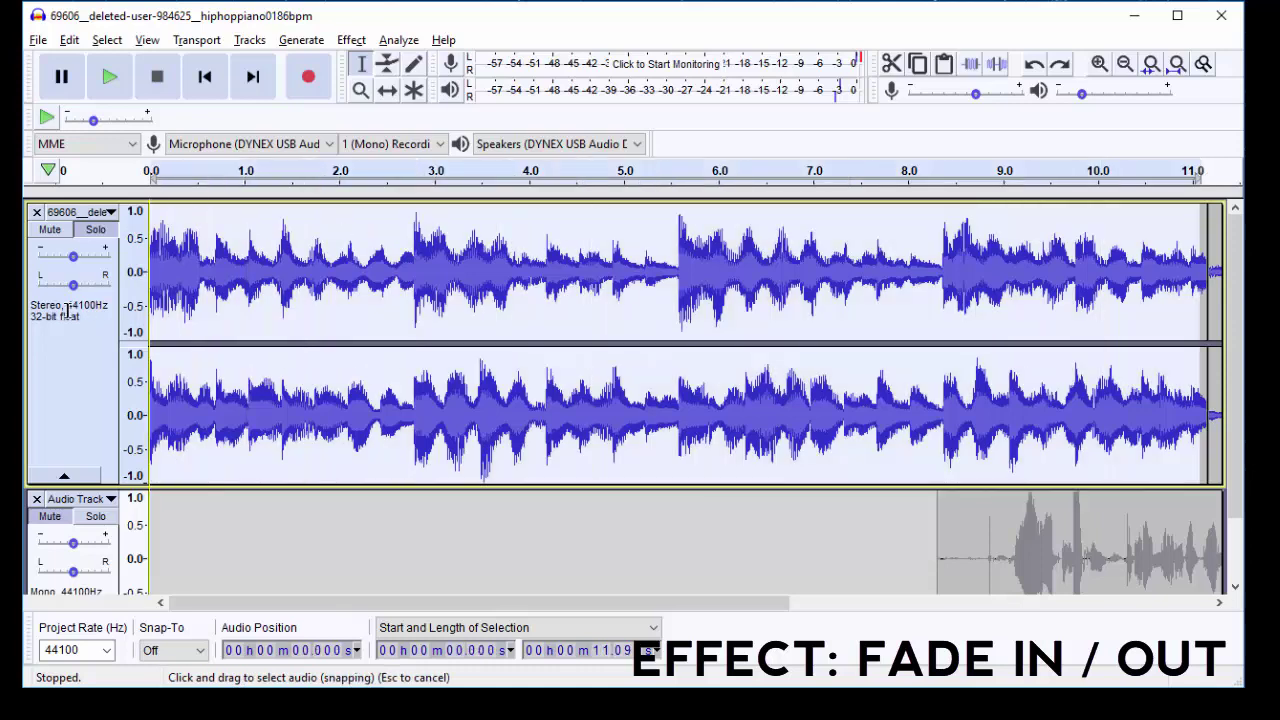
pyautogui.click(351, 40)
pyautogui.click(397, 365)
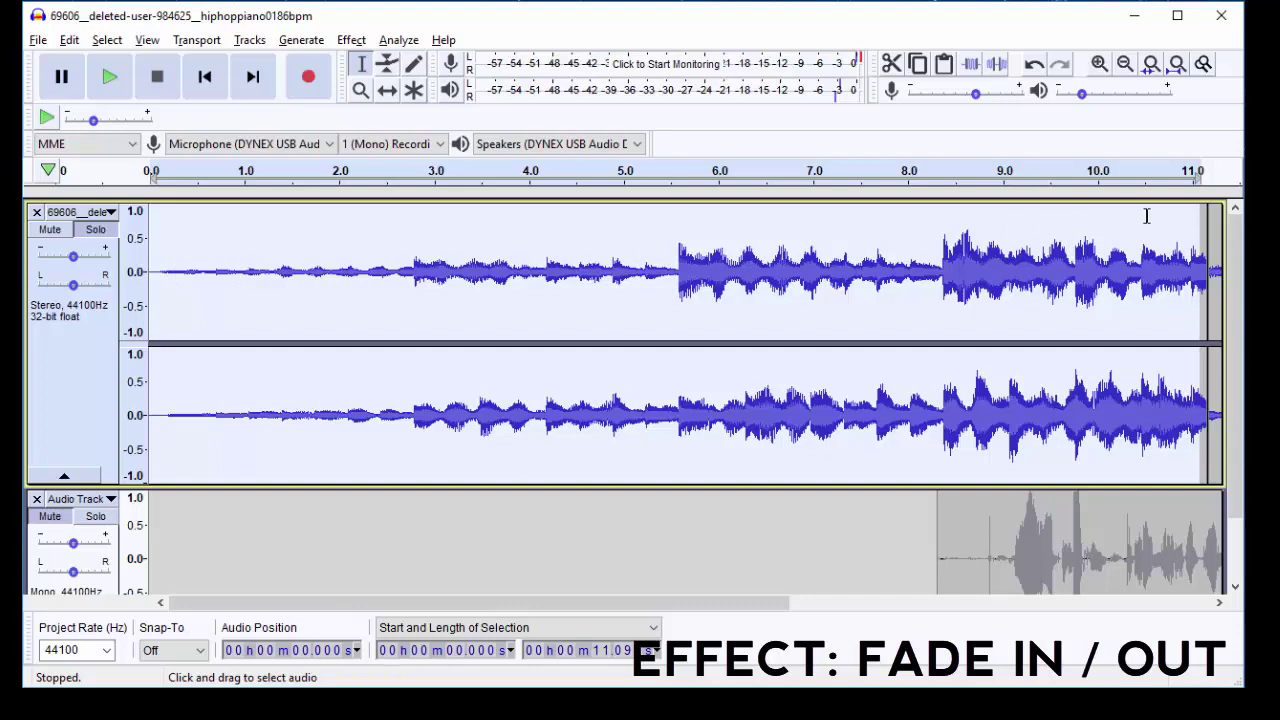
pyautogui.hotkey('ctrl', 'z')
pyautogui.click(734, 280)
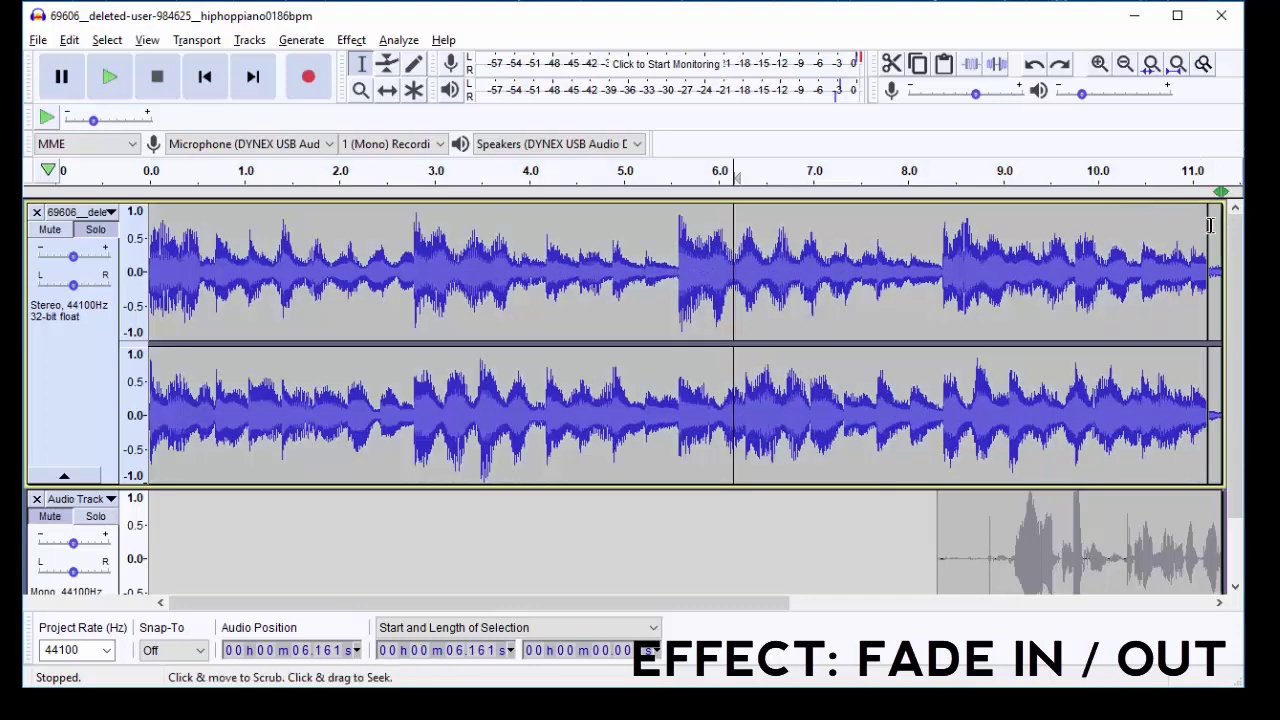
# - Select the piano track from 5.506 seconds to just before the end of the loop and apply the Fade Out effect
pyautogui.moveTo(1206, 268); pyautogui.dragTo(671, 290)
pyautogui.click(351, 40)
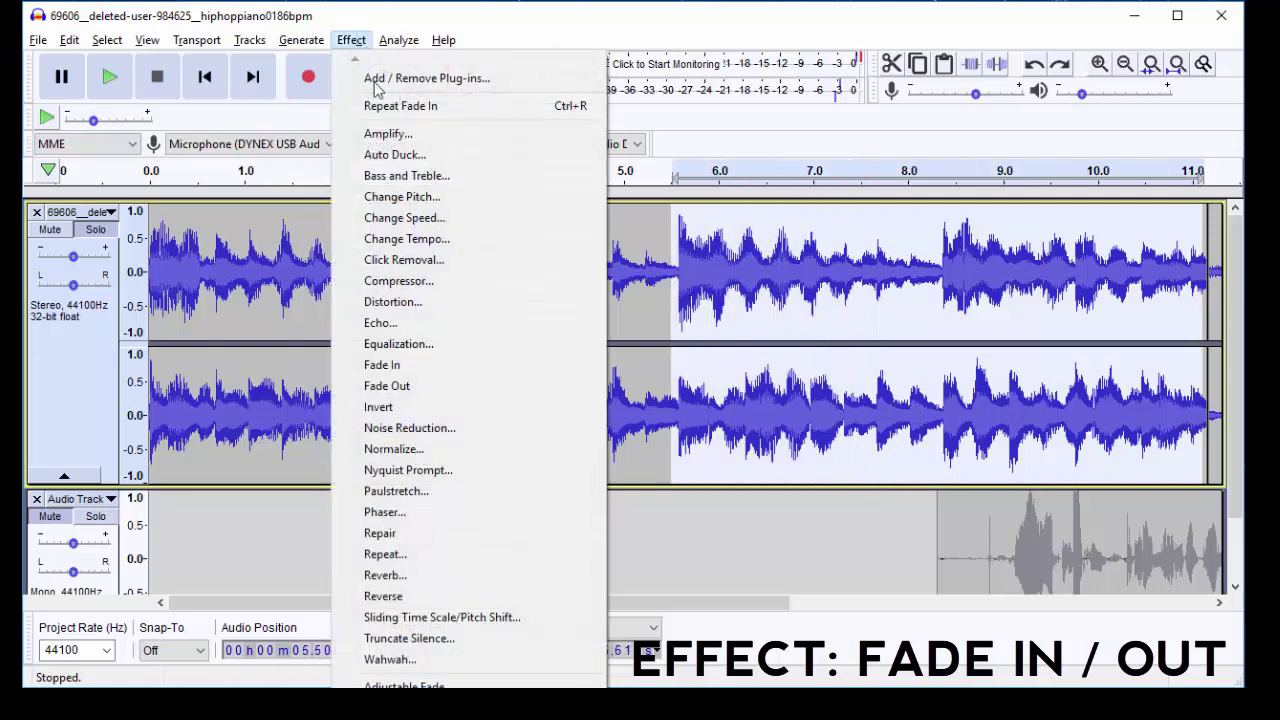
pyautogui.click(403, 388)
# - Play back the end of the faded-out piano section, undo the Fade Out, and clear the selection
pyautogui.click(640, 170)
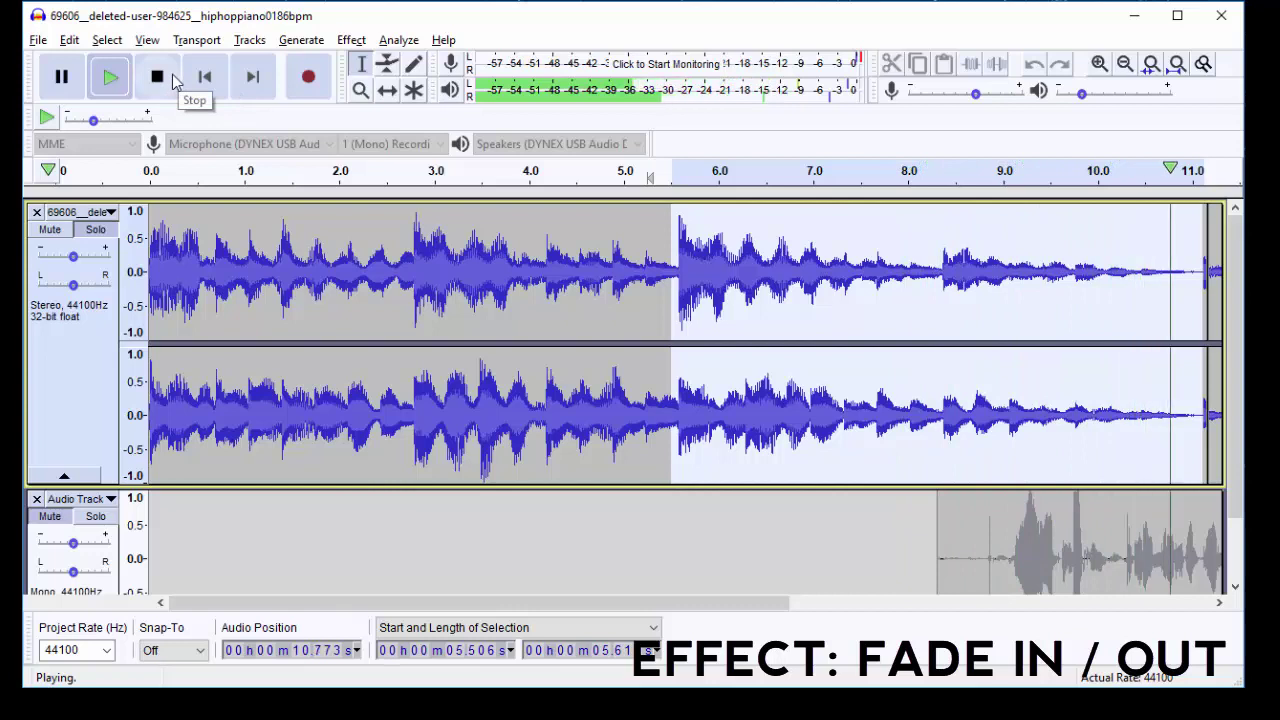
pyautogui.hotkey('ctrl', 'z')
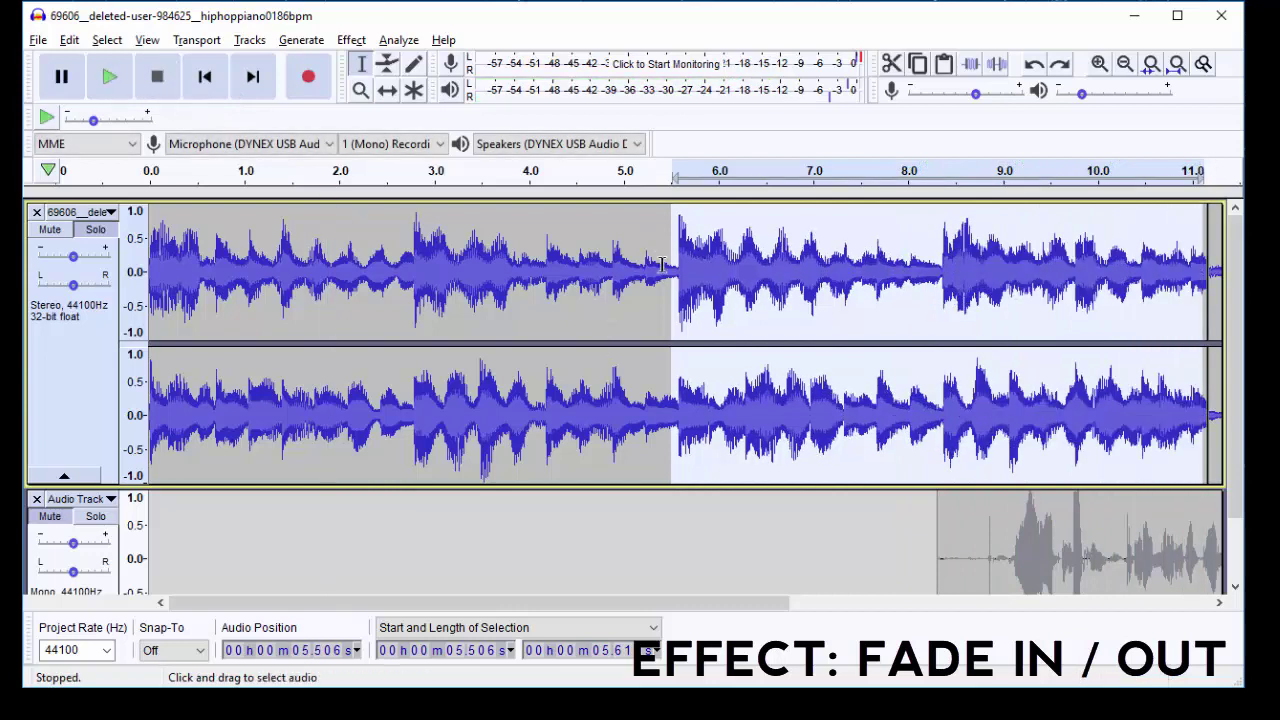
pyautogui.click(659, 265)
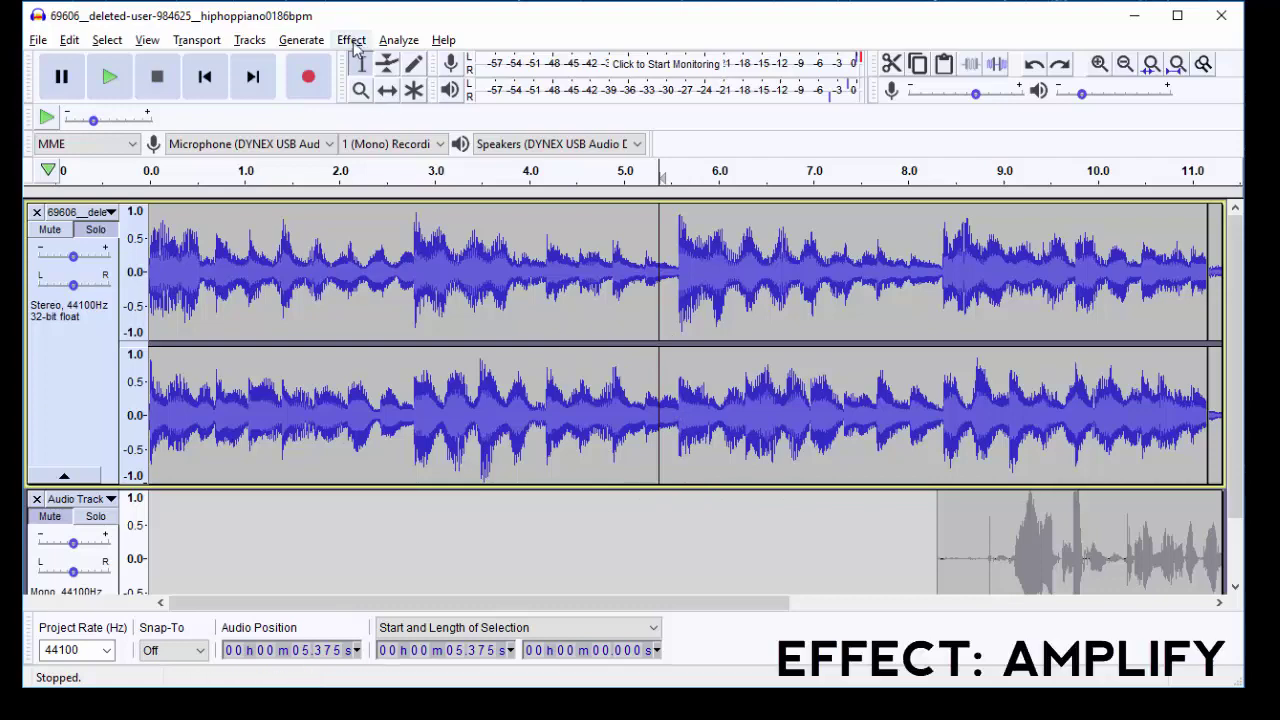
# - Amplify the 0.393-second piano section starting at 2.249 seconds by 7.135 dB and play back the passage around it
pyautogui.click(351, 40)
pyautogui.click(485, 38)
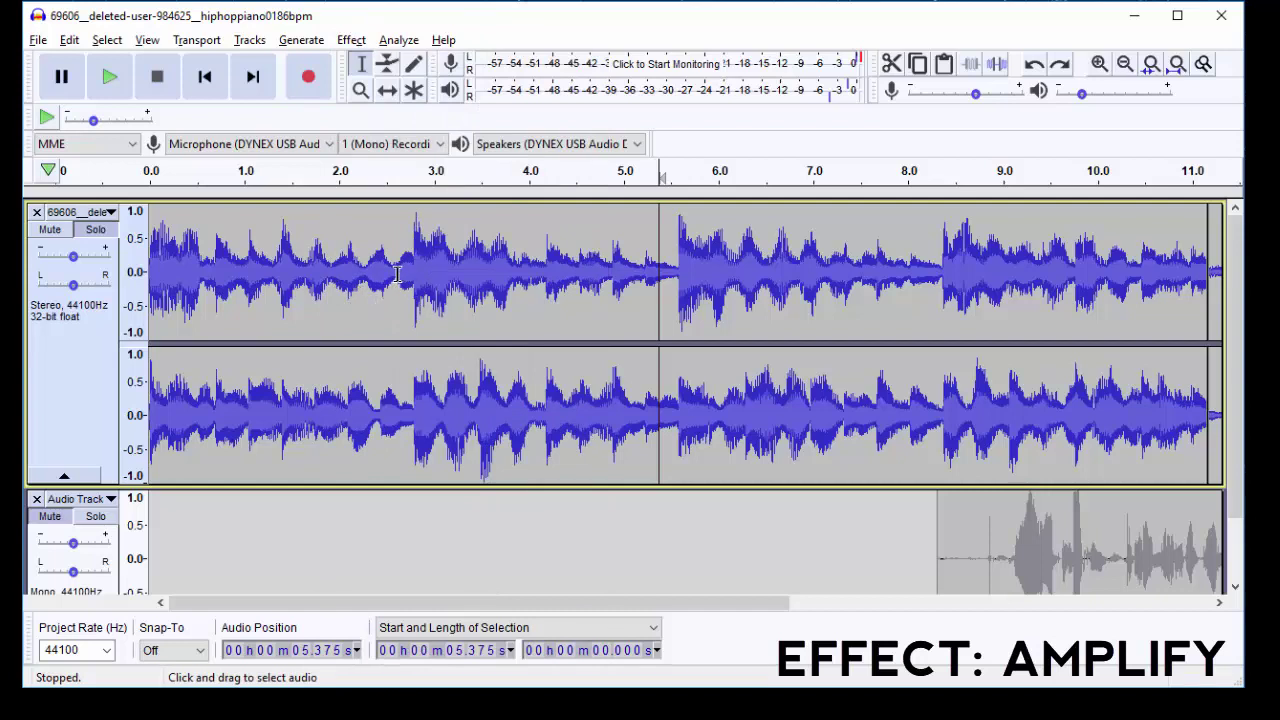
pyautogui.moveTo(398, 278); pyautogui.dragTo(362, 280)
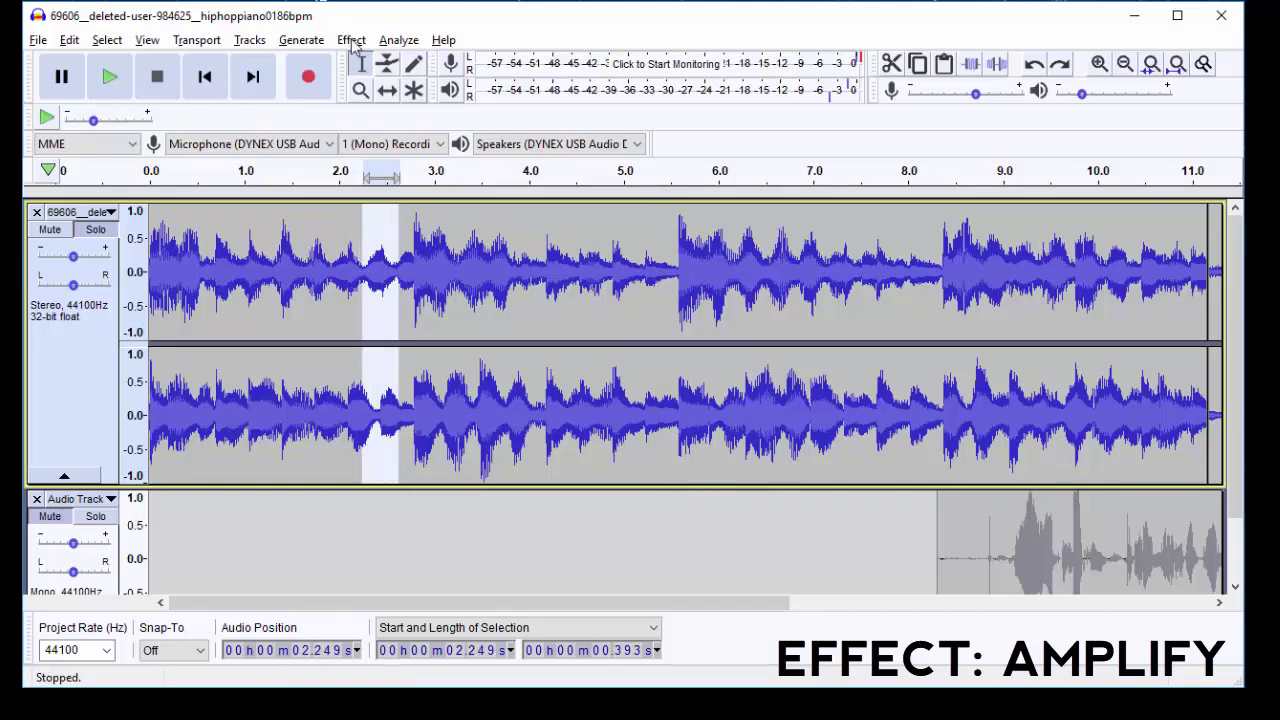
pyautogui.click(350, 40)
pyautogui.click(400, 133)
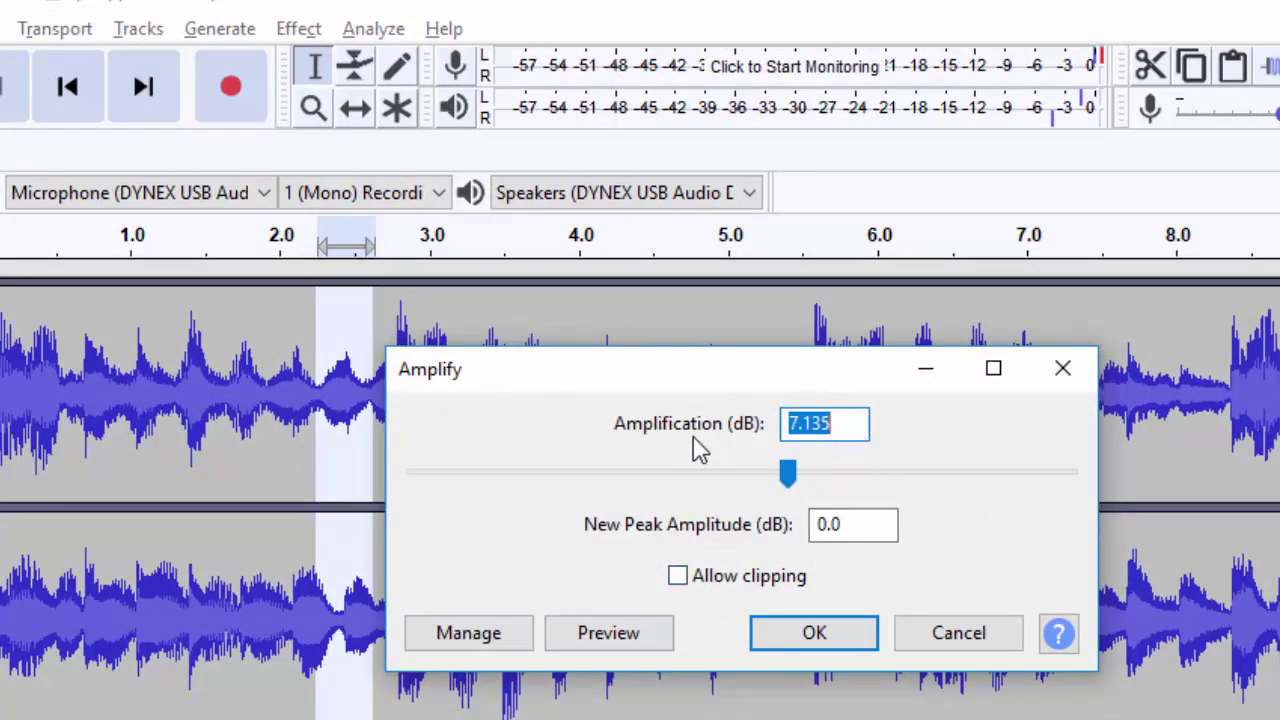
pyautogui.click(790, 636)
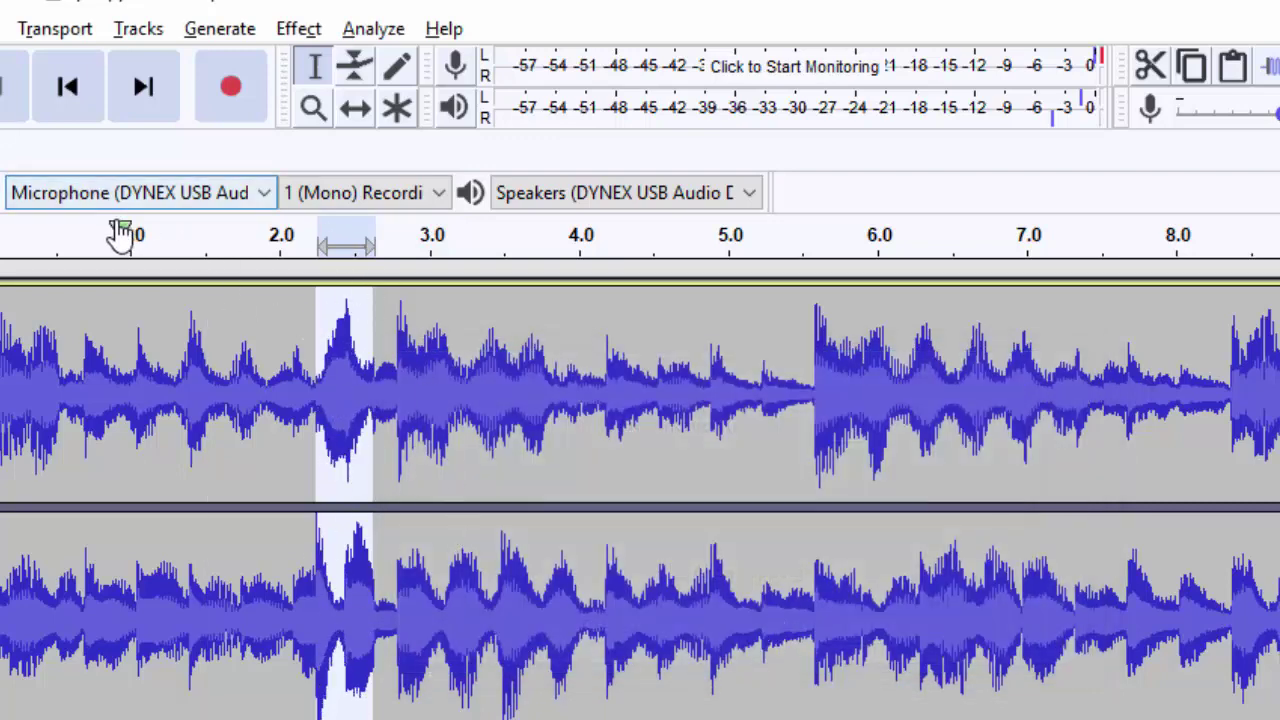
pyautogui.click(76, 240)
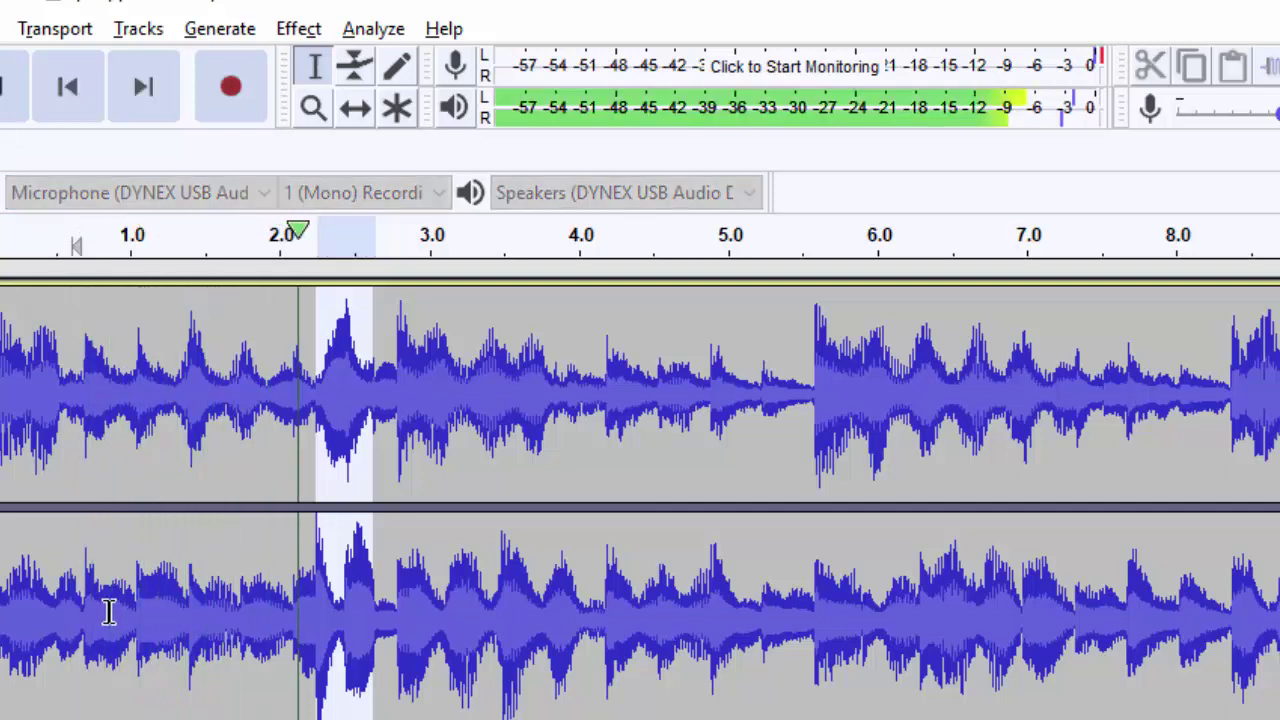
pyautogui.click(10, 82)
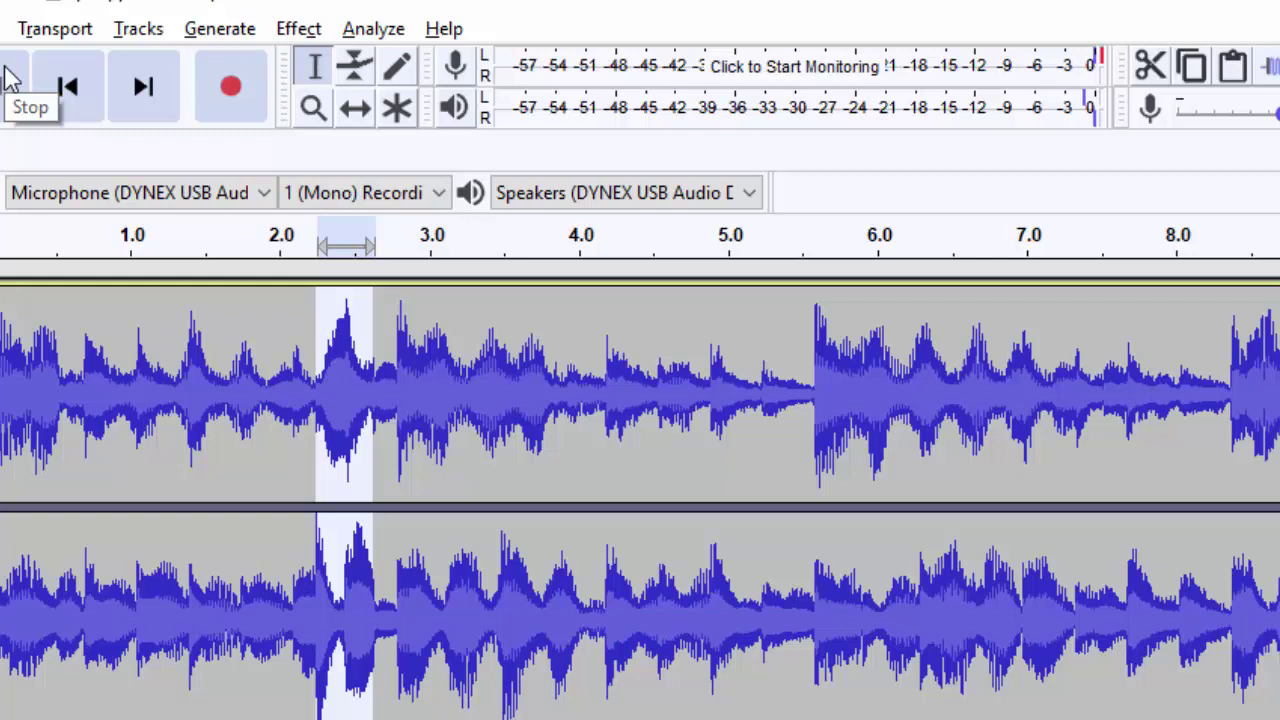
# - Select the entire piano track and amplify it by 0.1 dB with clipping disallowed
pyautogui.click(336, 405)
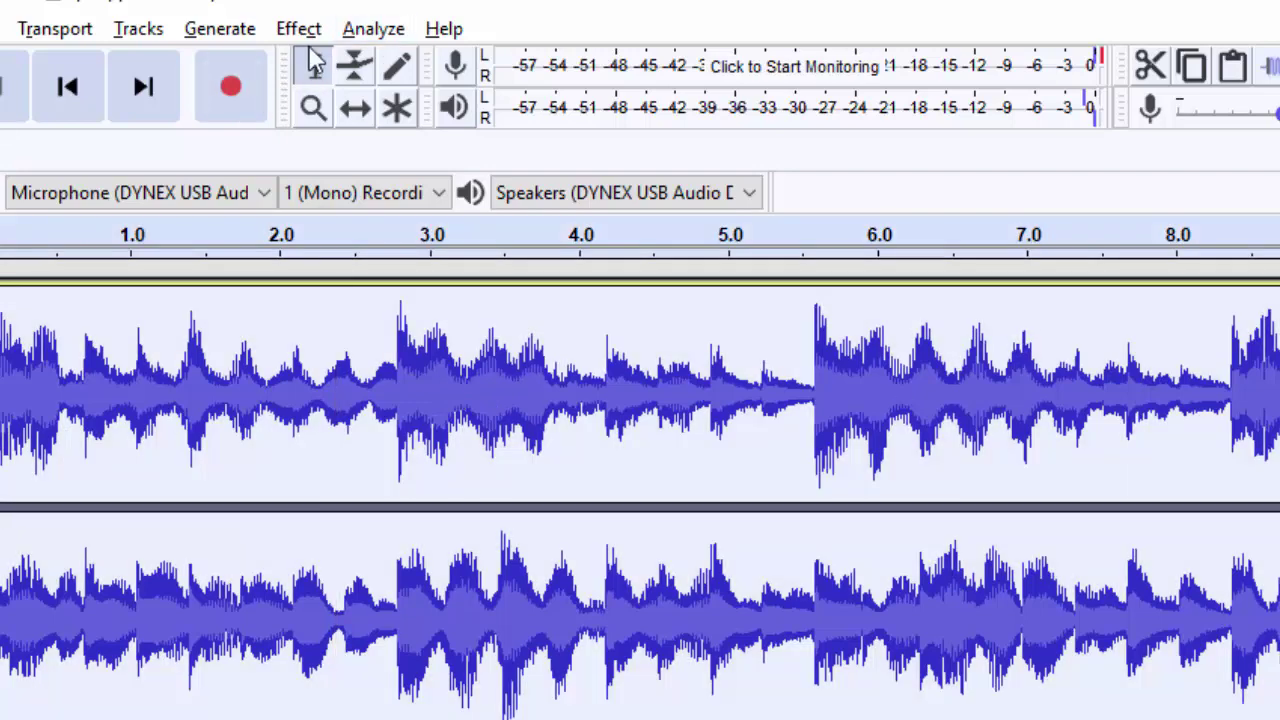
pyautogui.click(298, 28)
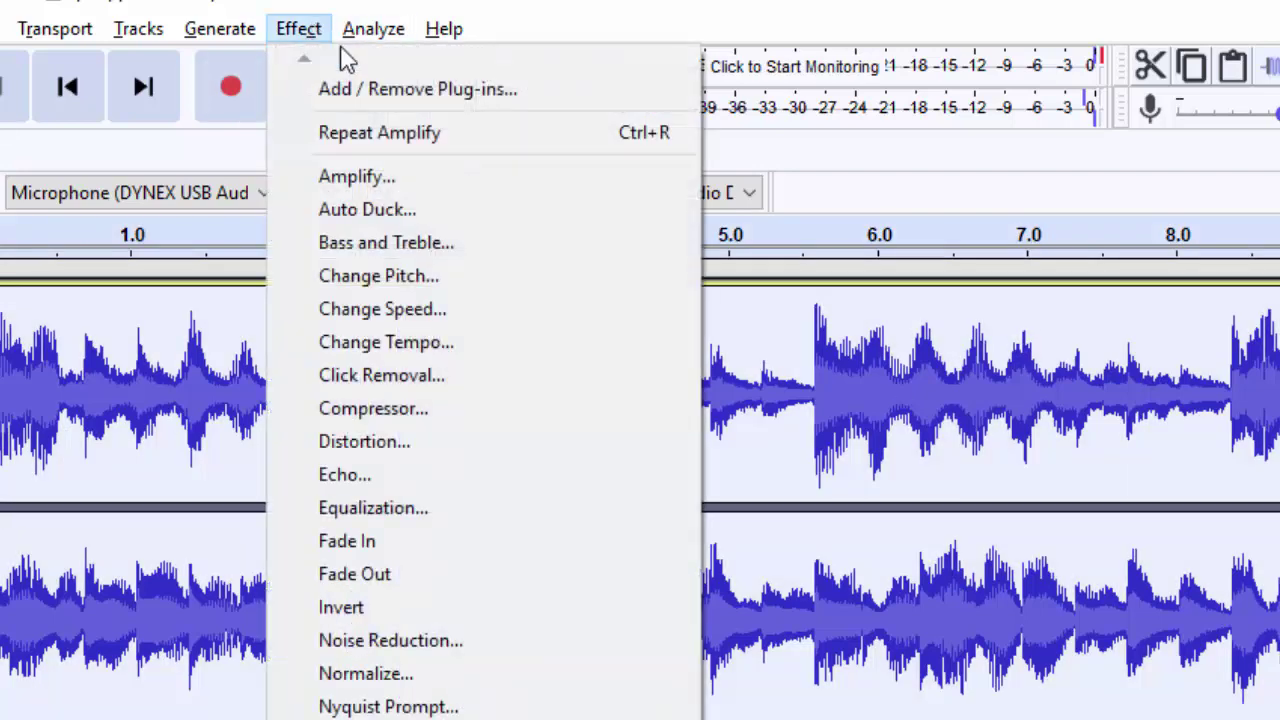
pyautogui.click(430, 178)
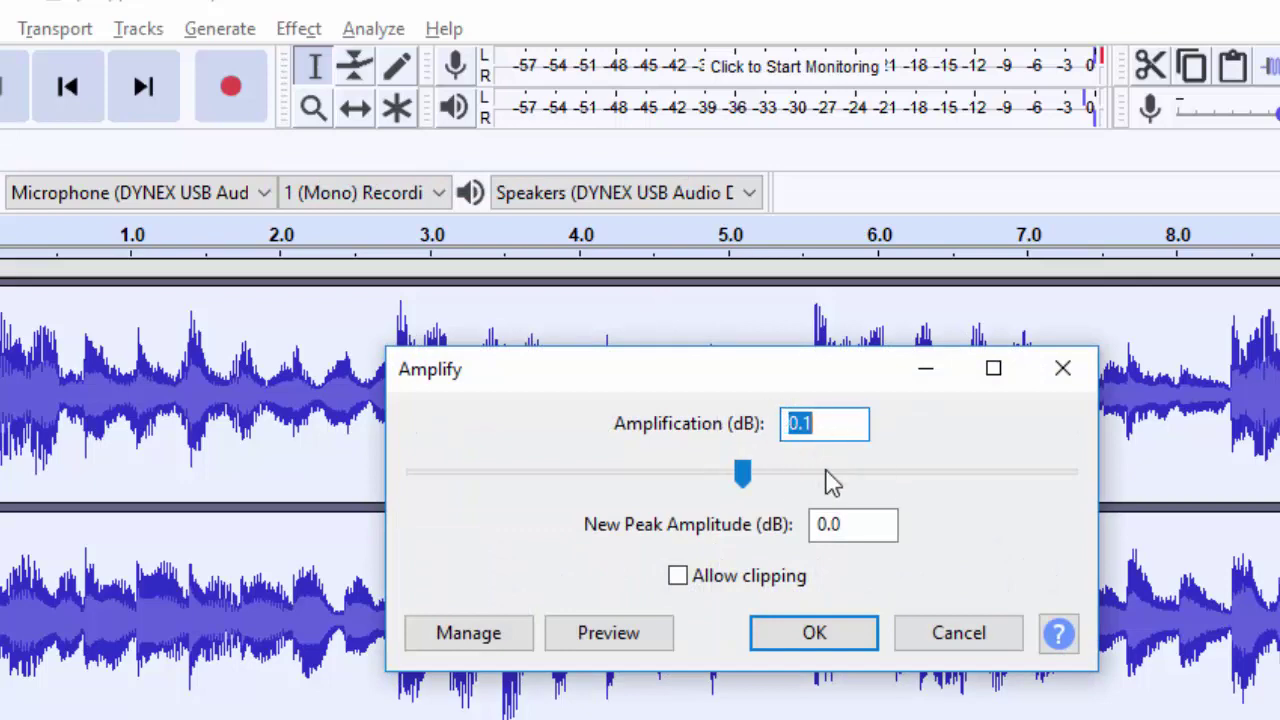
pyautogui.click(812, 636)
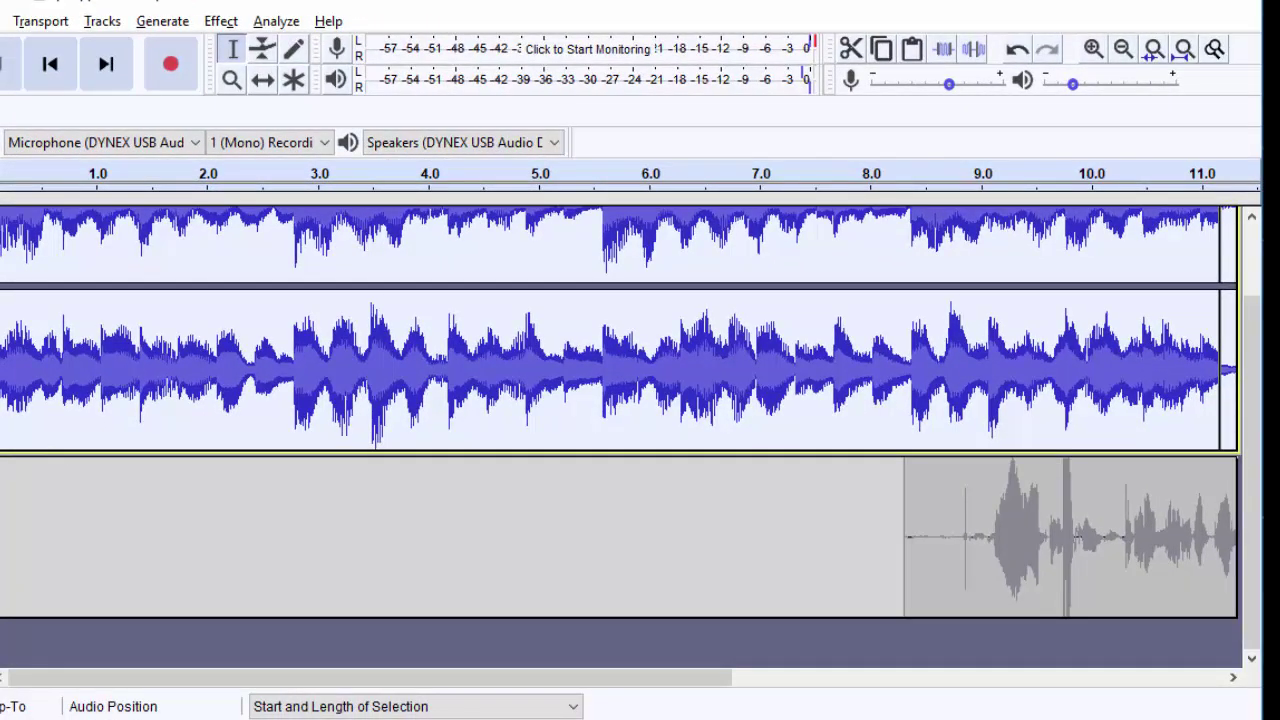
# - Play back the beginning of the recorded voice clip twice, stopping after each playback
pyautogui.moveTo(420, 677); pyautogui.dragTo(684, 705)
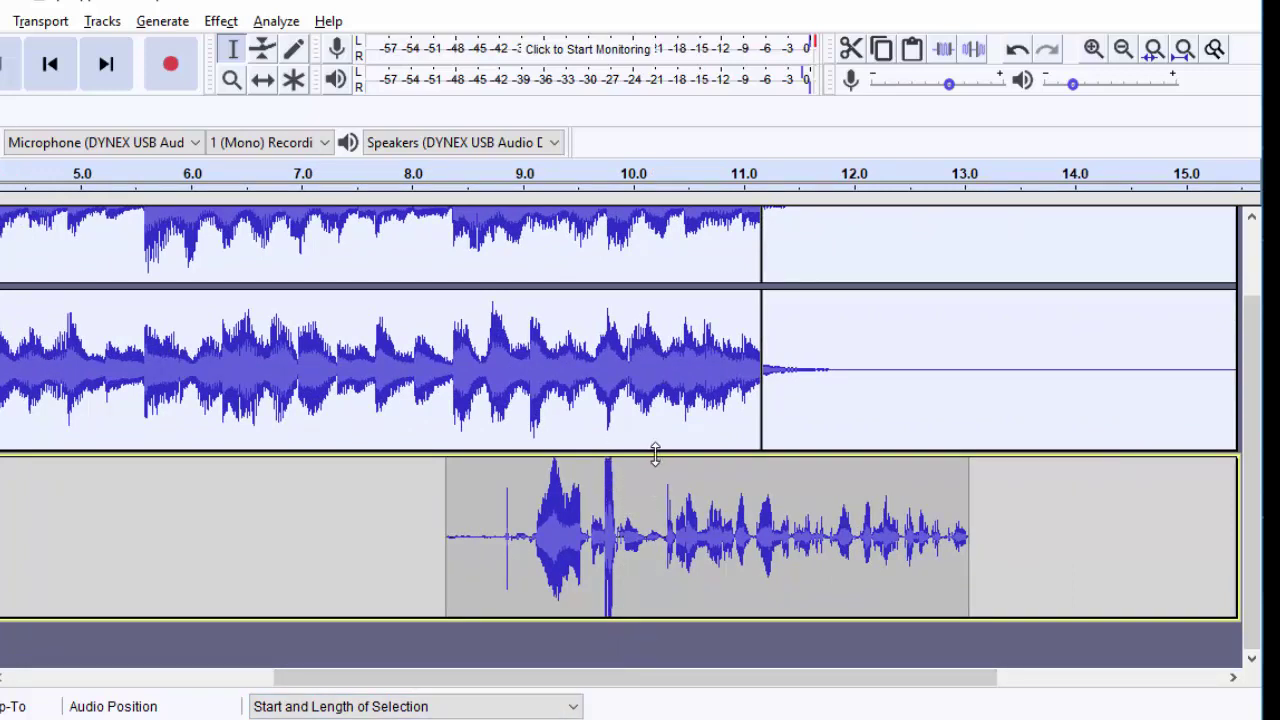
pyautogui.moveTo(400, 286); pyautogui.dragTo(400, 374)
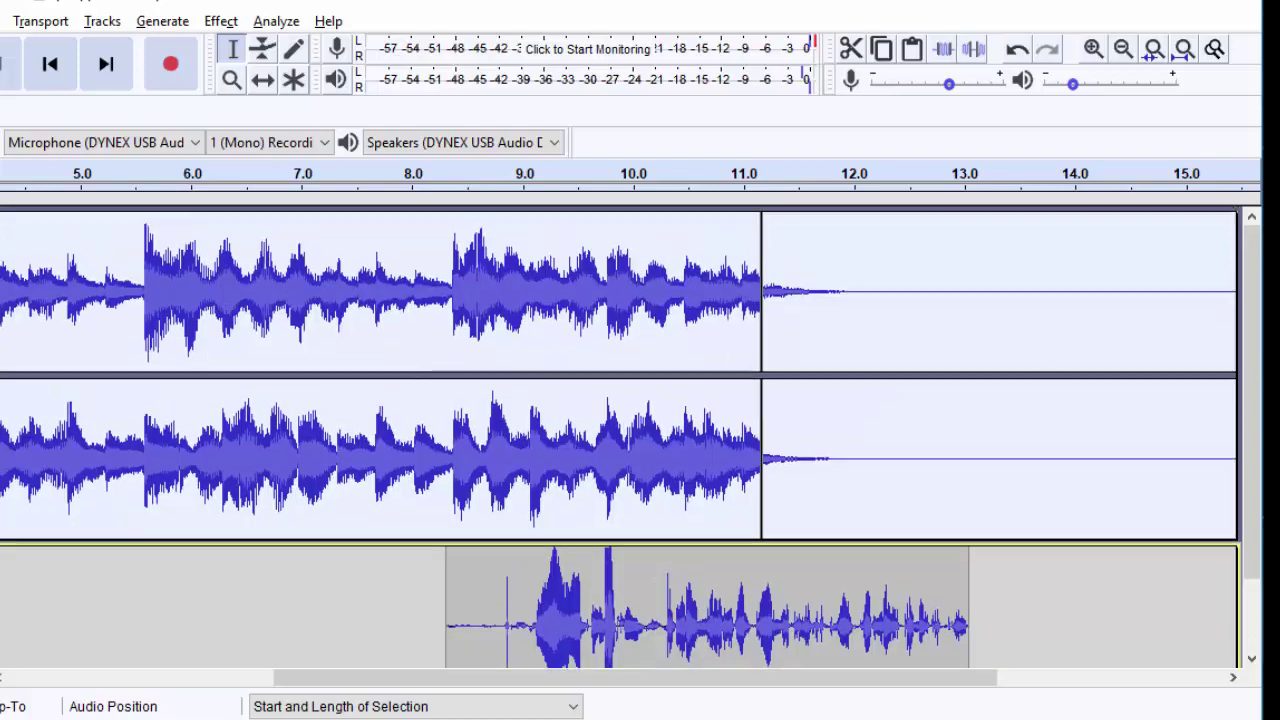
pyautogui.scroll(-2, 570, 538)
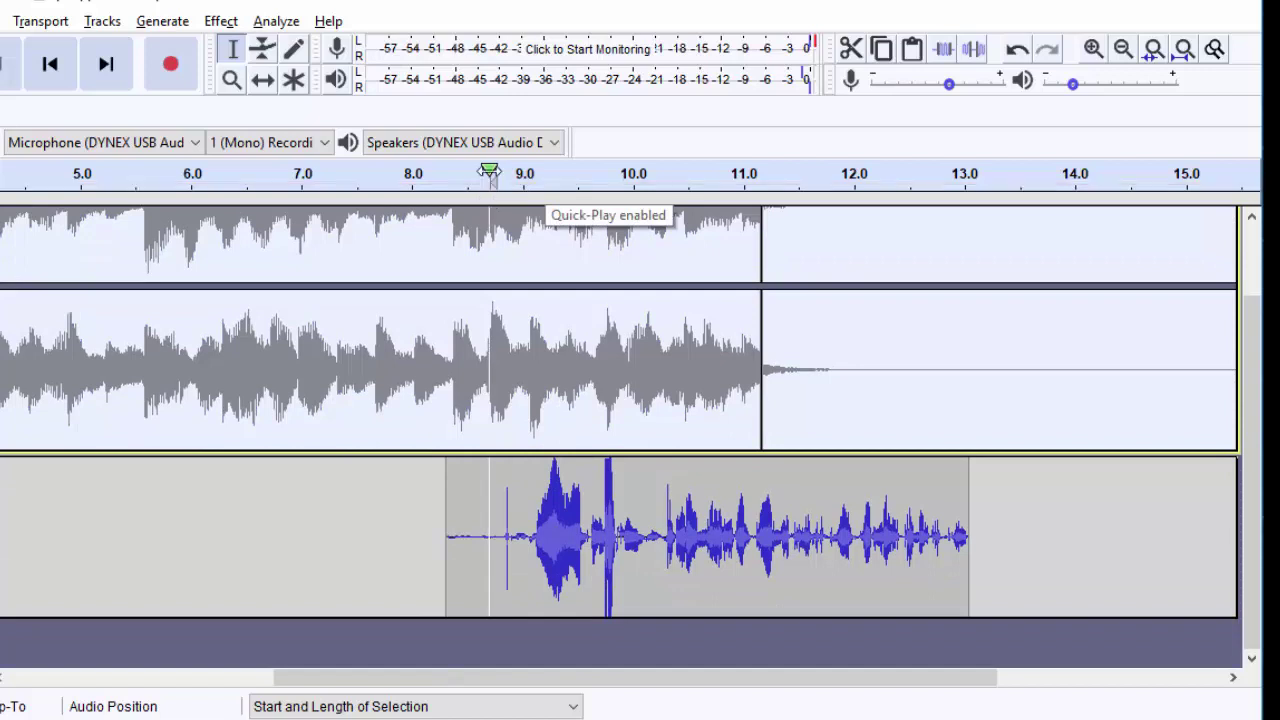
pyautogui.click(489, 176)
pyautogui.press('space')
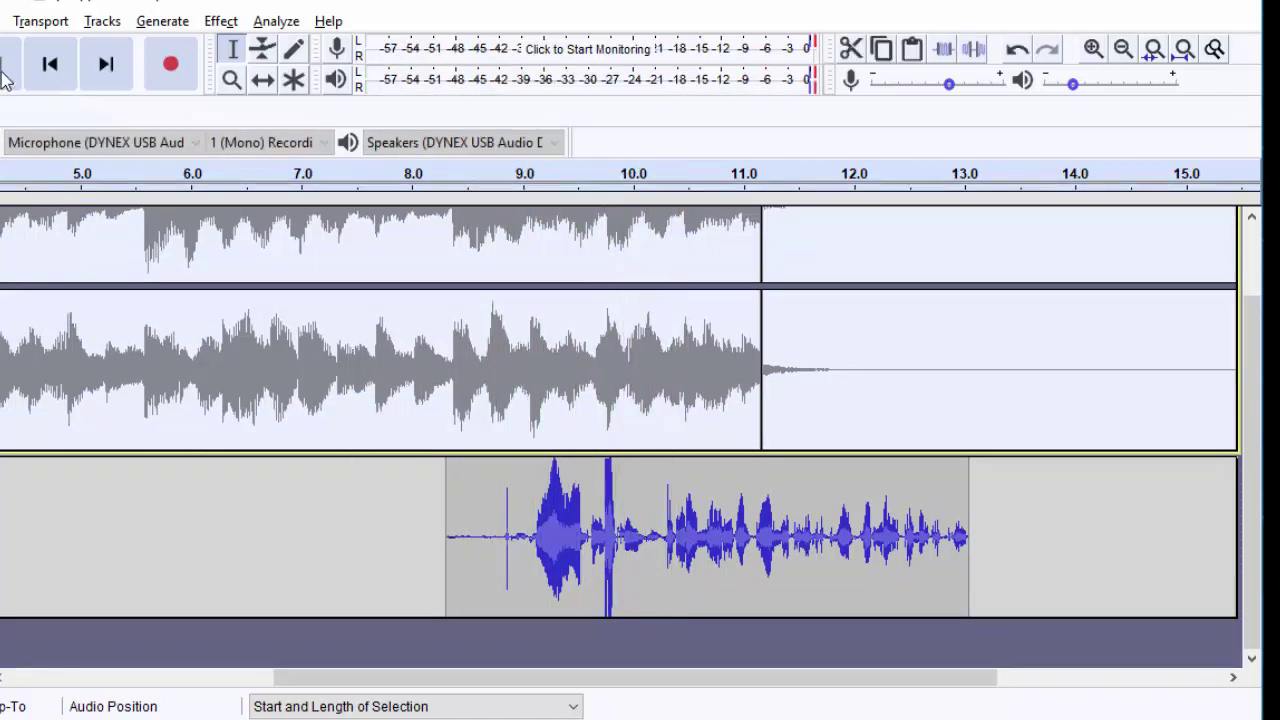
pyautogui.click(497, 172)
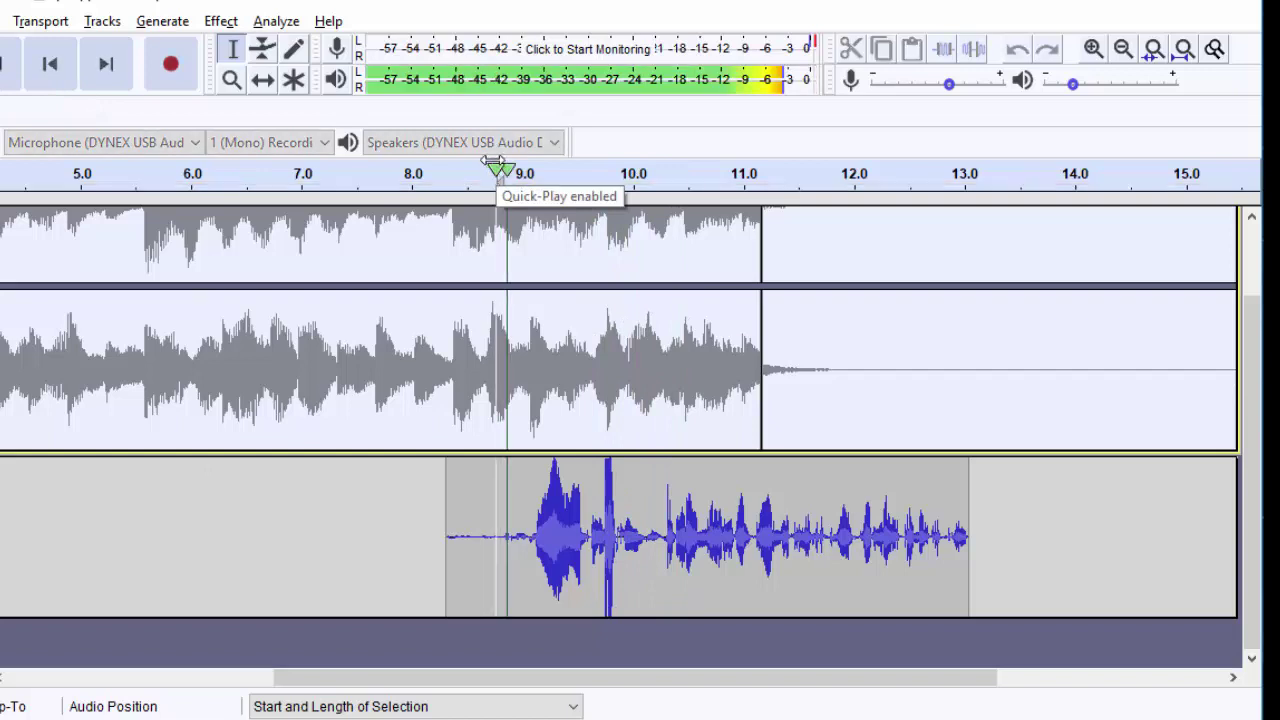
pyautogui.click(5, 66)
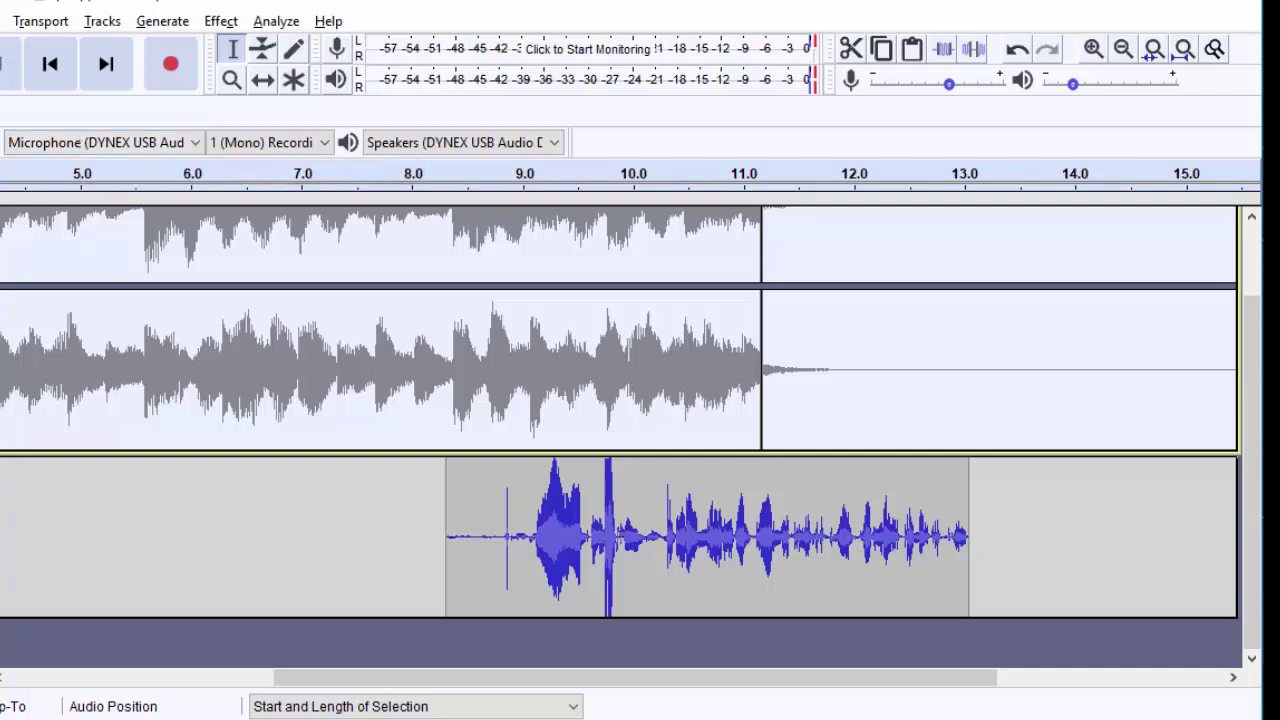
# - Amplify the whole piano track by about 17.1 dB with clipping allowed
pyautogui.scroll(2, 425, 271)
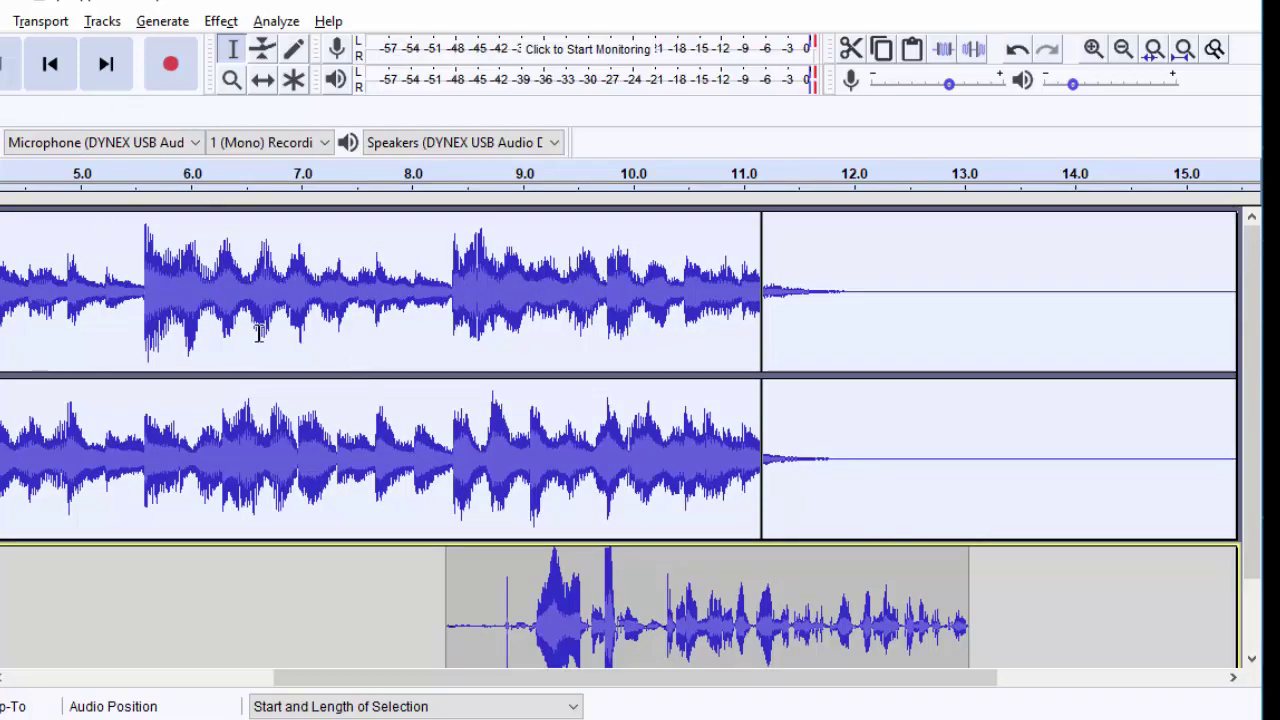
pyautogui.moveTo(549, 680); pyautogui.dragTo(223, 690)
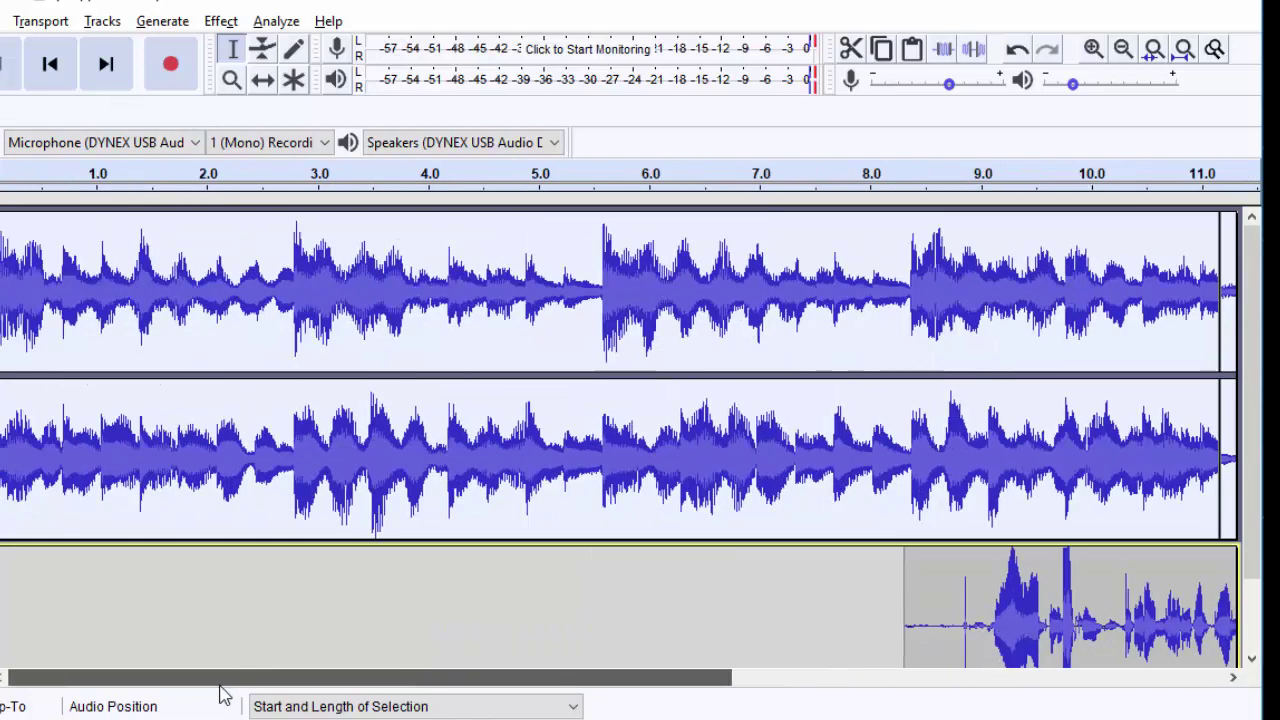
pyautogui.click(219, 22)
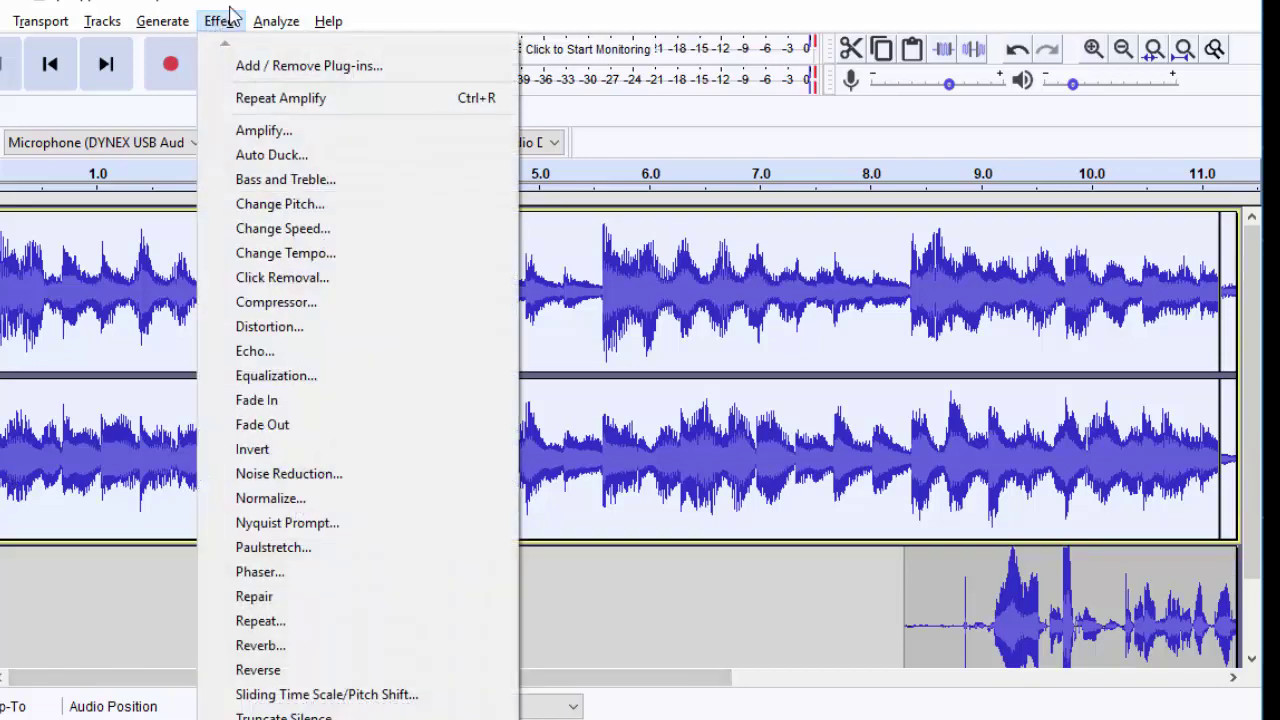
pyautogui.click(249, 131)
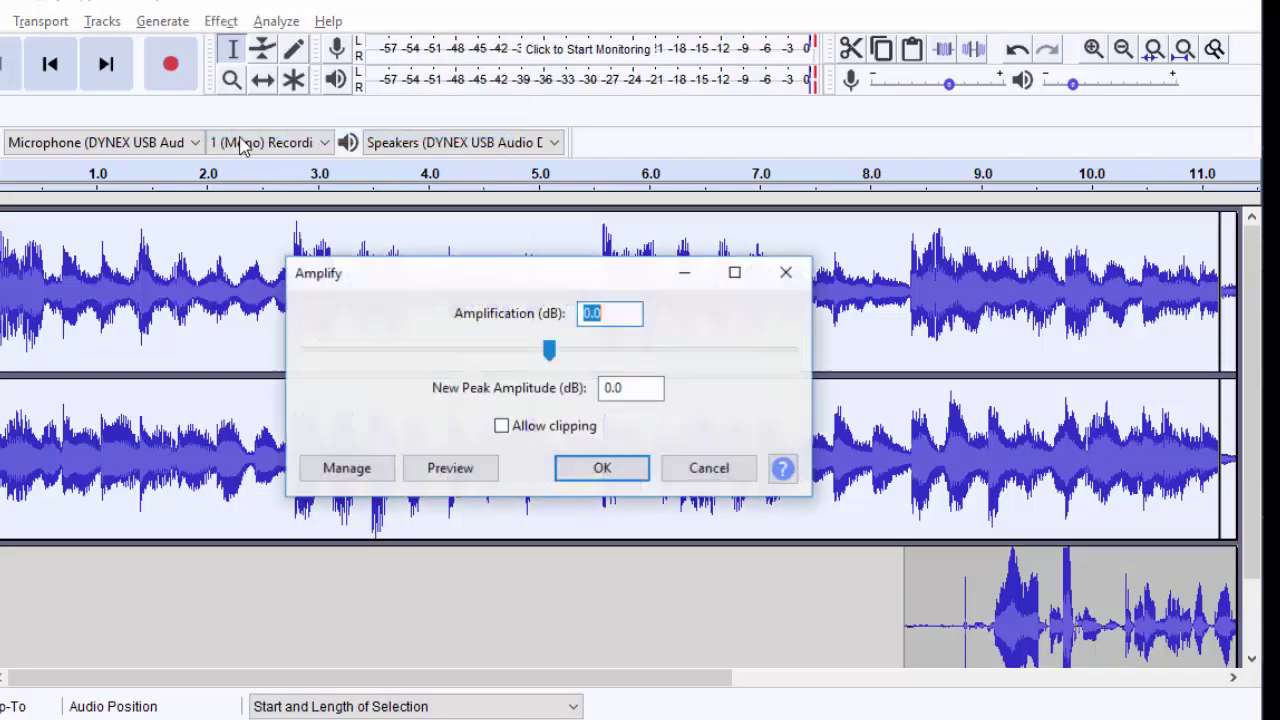
pyautogui.click(502, 427)
pyautogui.moveTo(553, 349); pyautogui.dragTo(637, 364)
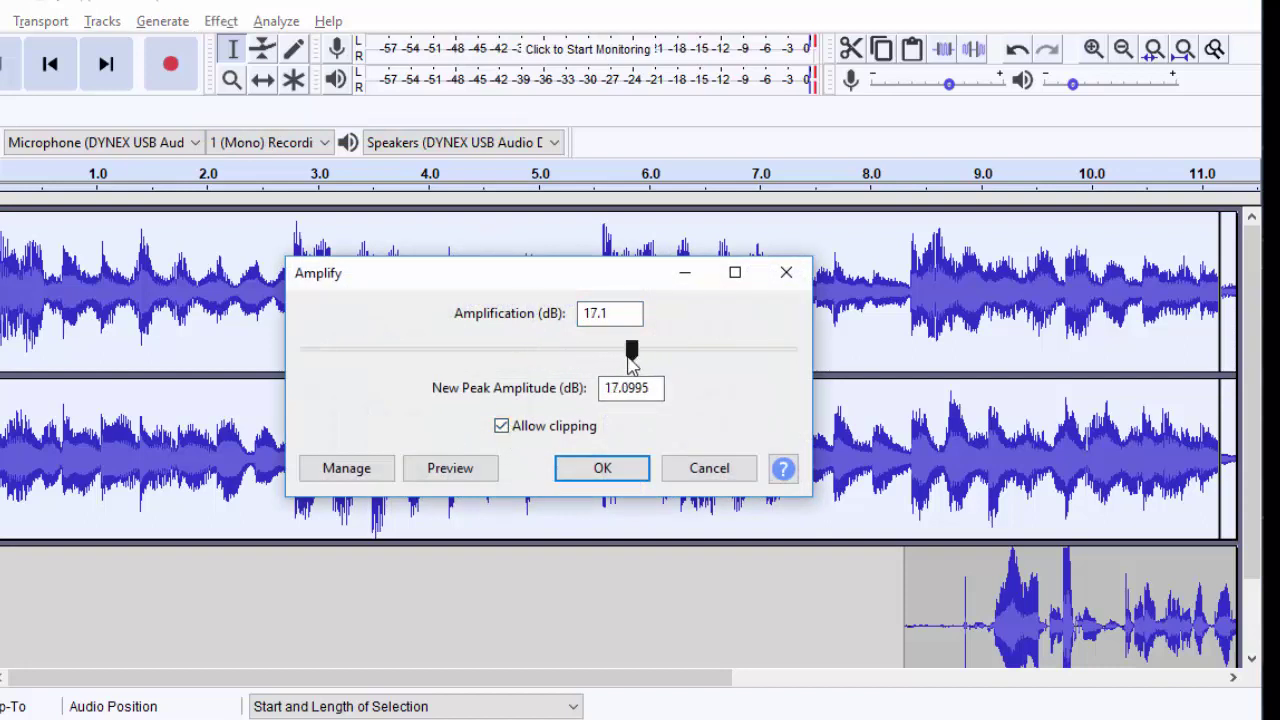
pyautogui.click(602, 468)
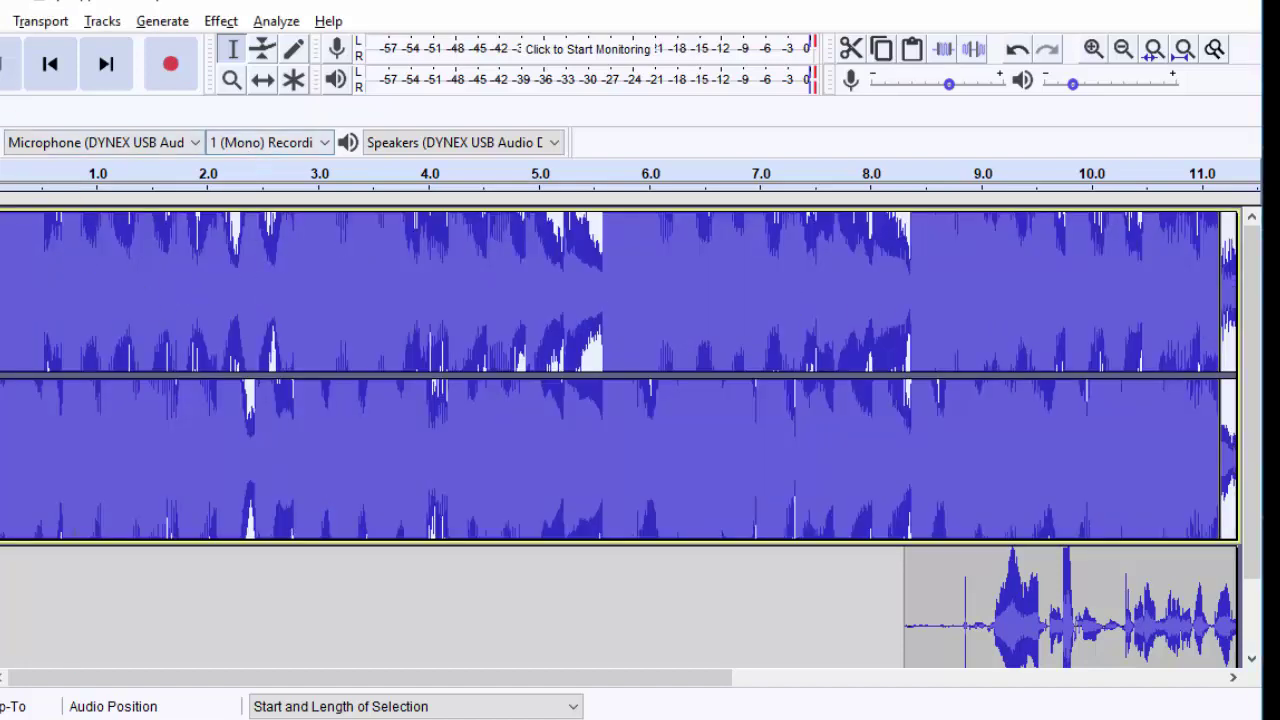
# - Play back the heavily amplified piano track, undo the amplification, and clear the selection
pyautogui.press('space')
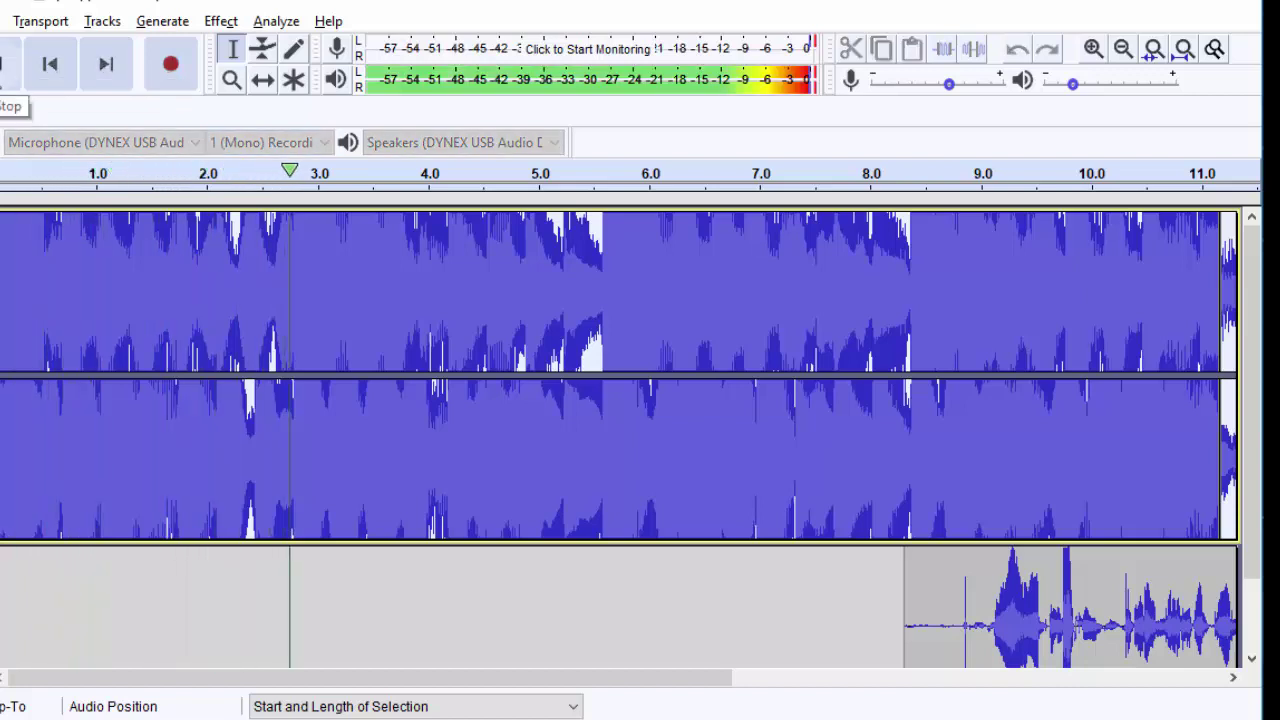
pyautogui.click(4, 64)
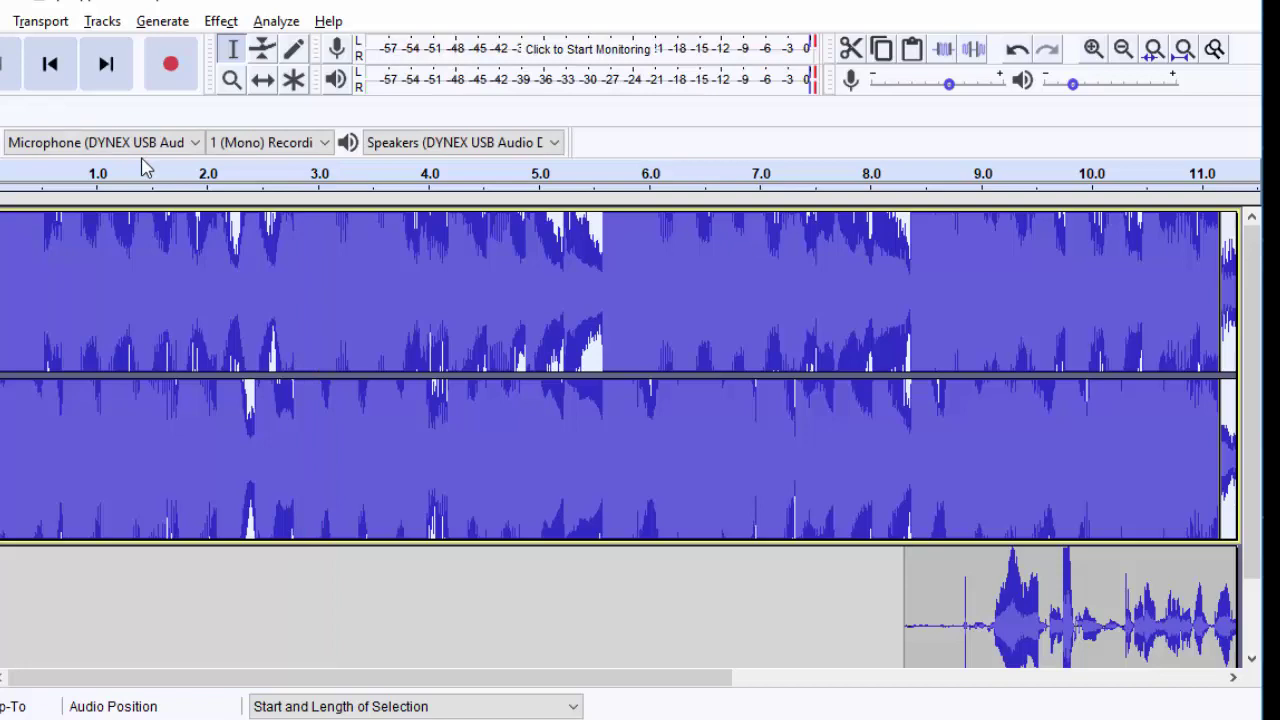
pyautogui.hotkey('ctrl', 'z')
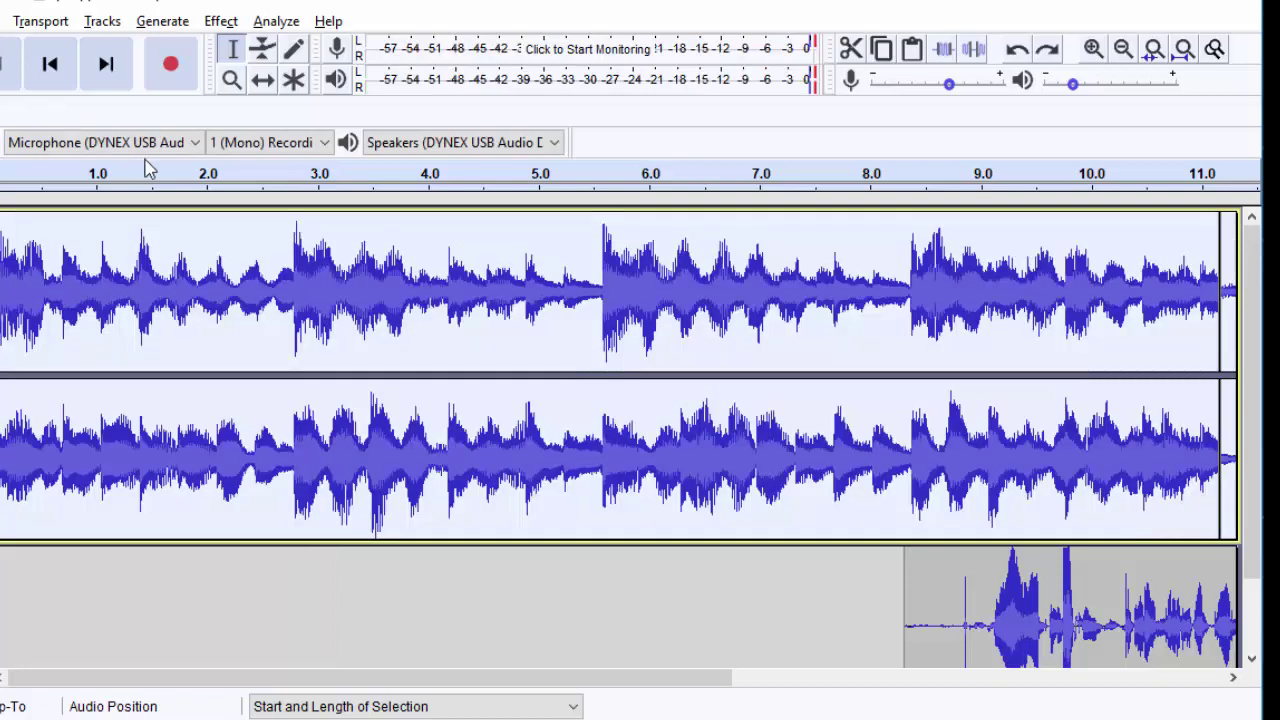
pyautogui.click(500, 309)
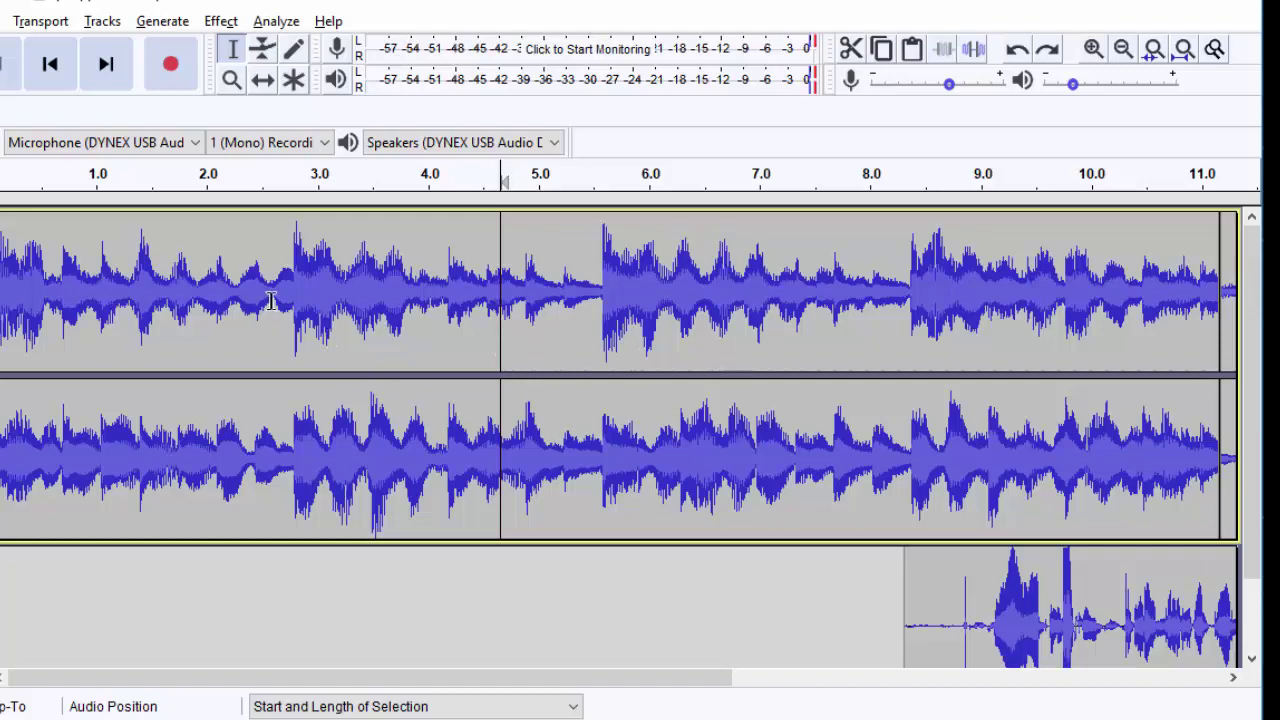
# - Amplify the piano passage between about 2.3 and 2.6 seconds by 7.145 dB with clipping disallowed, and undo that amplification
pyautogui.moveTo(270, 300); pyautogui.dragTo(236, 300)
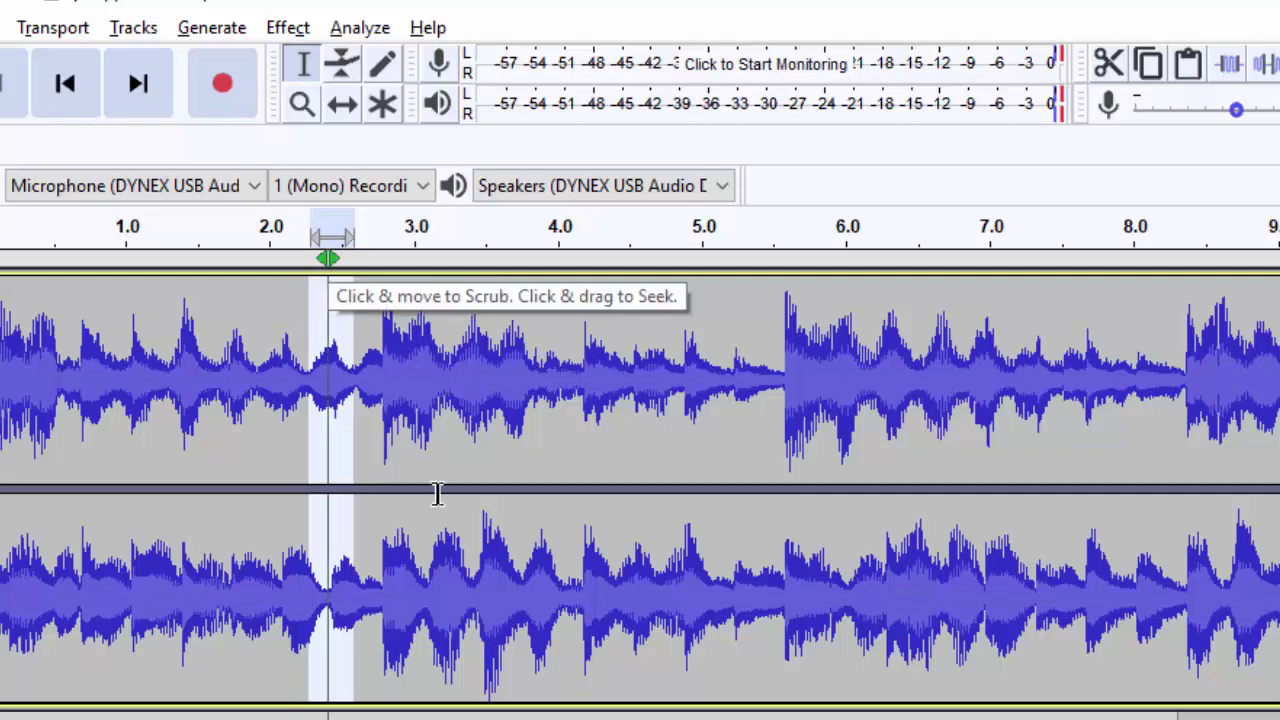
pyautogui.click(292, 27)
pyautogui.press('Right')
pyautogui.moveTo(300, 27)
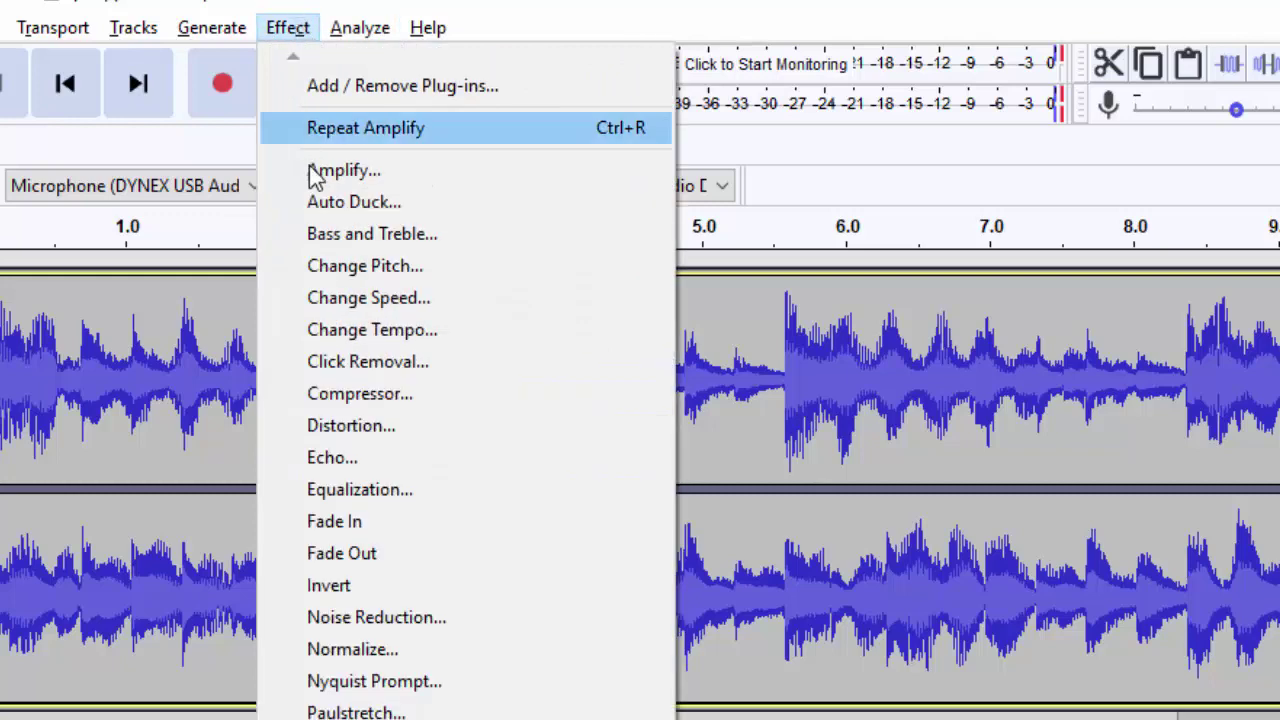
pyautogui.click(314, 171)
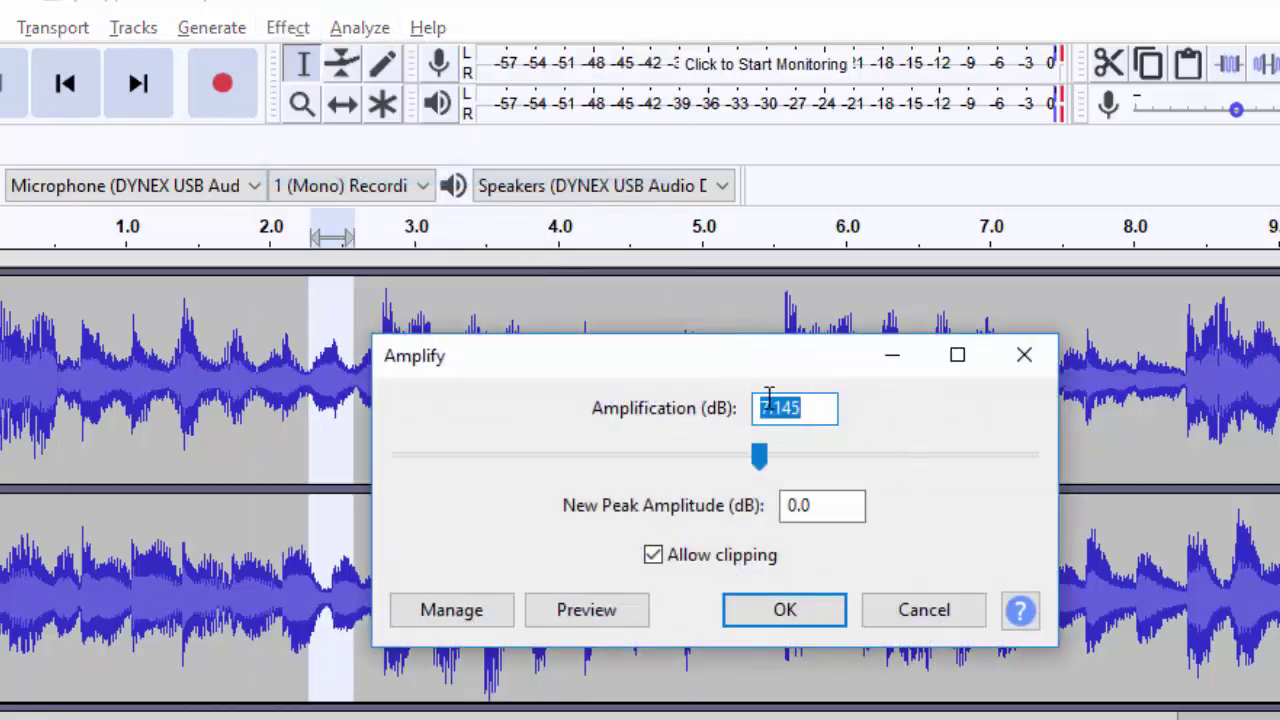
pyautogui.click(651, 556)
pyautogui.click(652, 555)
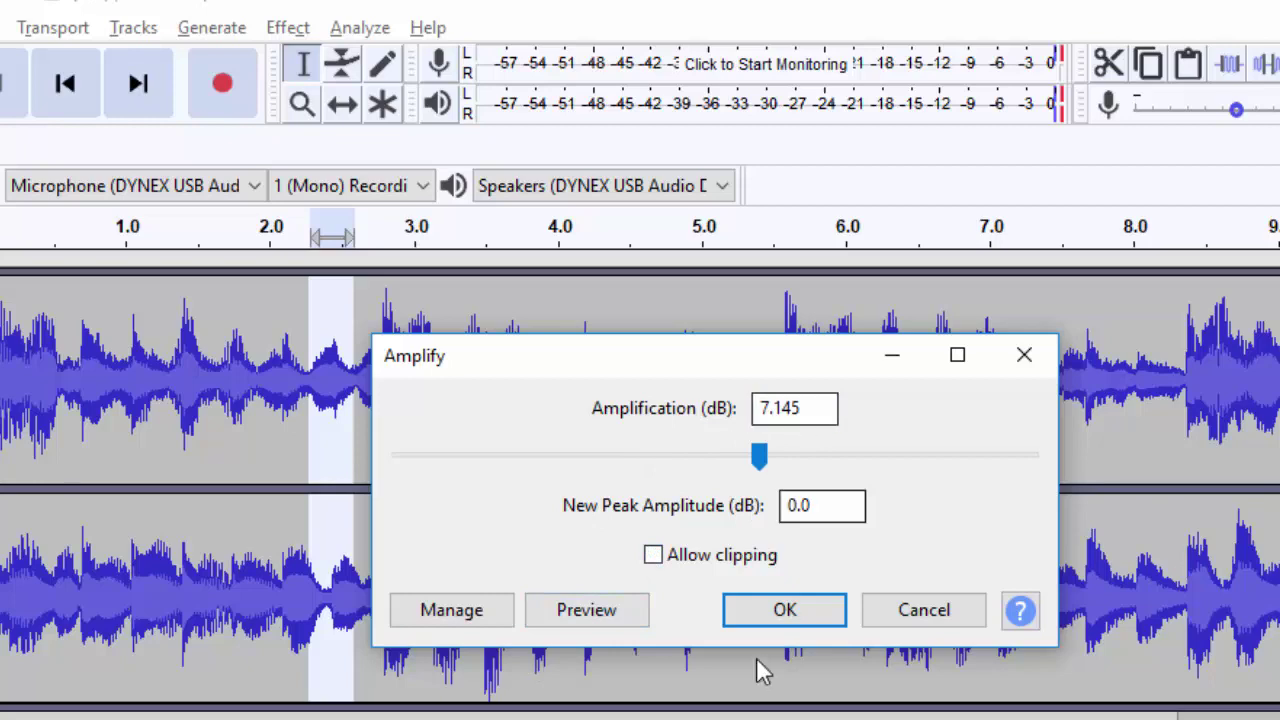
pyautogui.click(766, 614)
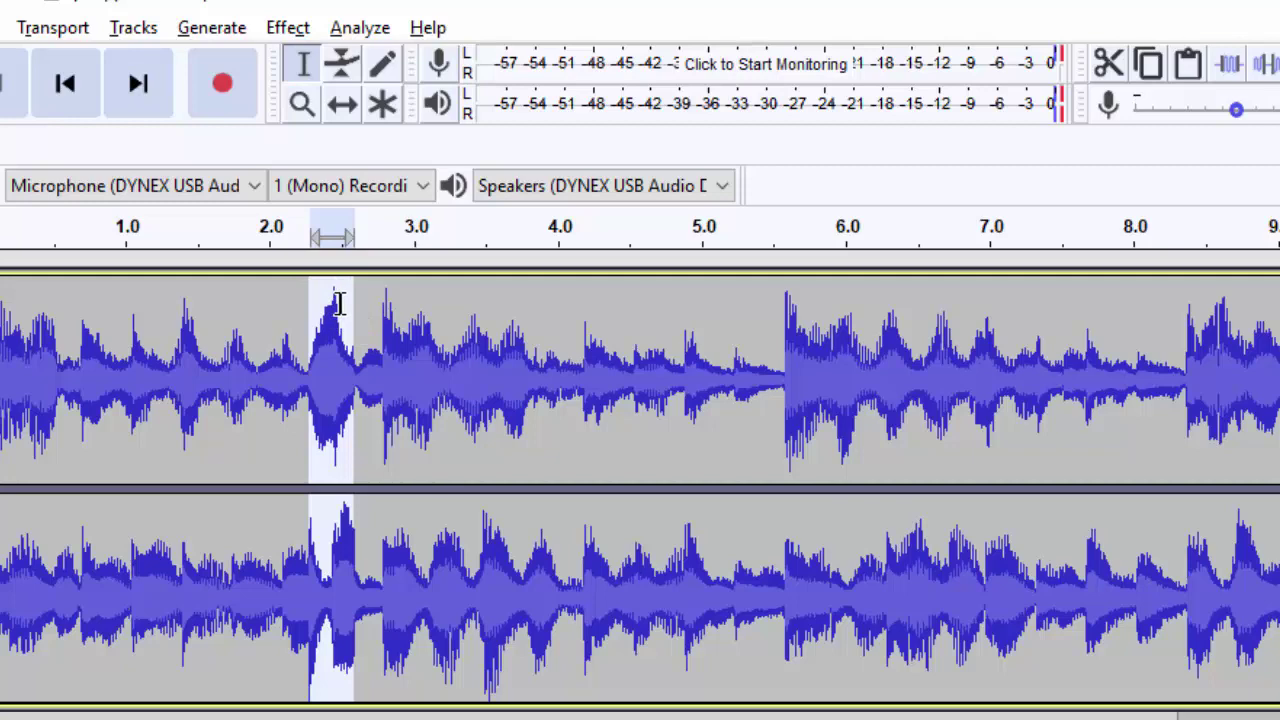
pyautogui.hotkey('ctrl', 'z')
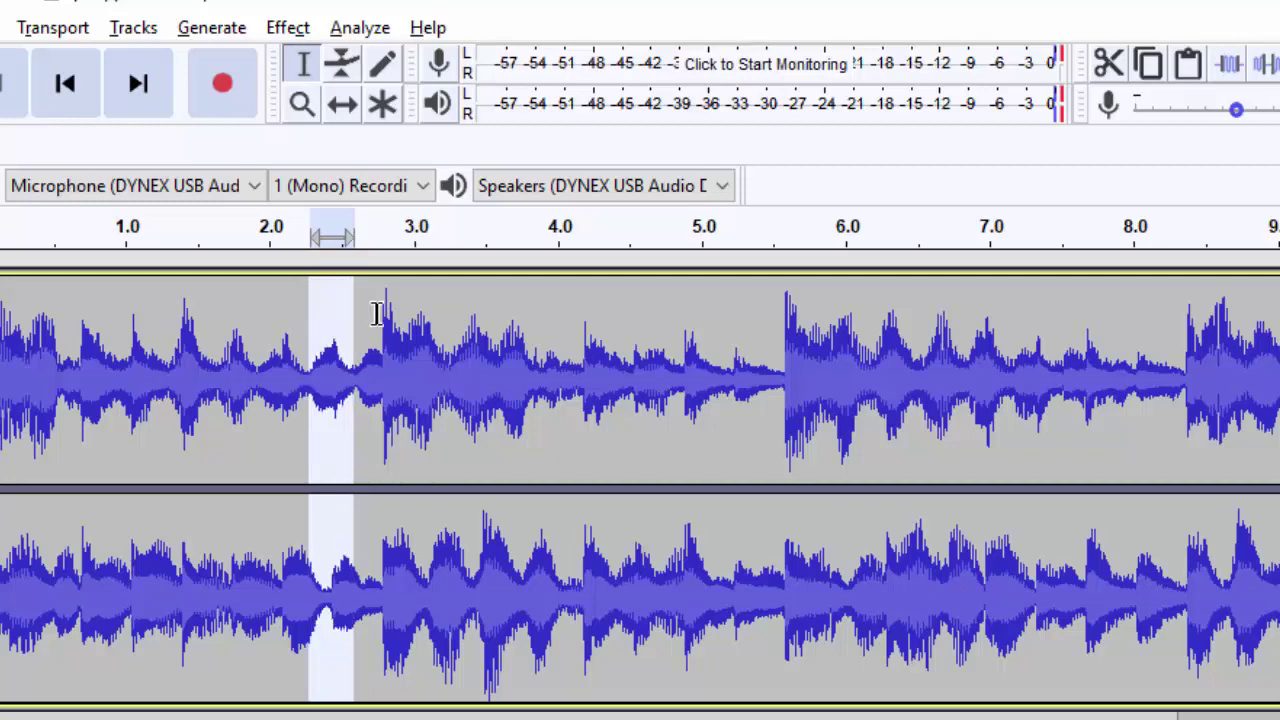
pyautogui.click(448, 362)
# - Replace the old voice track with a new recording of about 11 seconds from the start, with the piano track muted
pyautogui.scroll(-3, 455, 375)
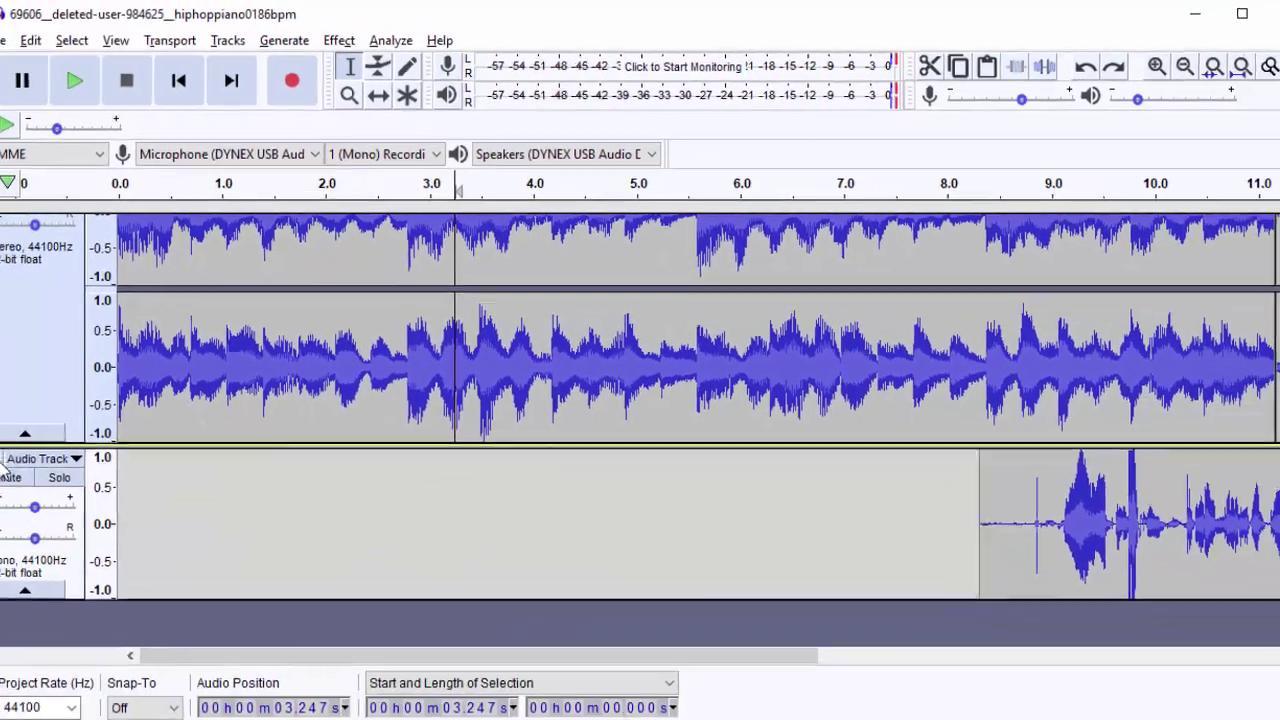
pyautogui.hotkey('ctrl', 'z')
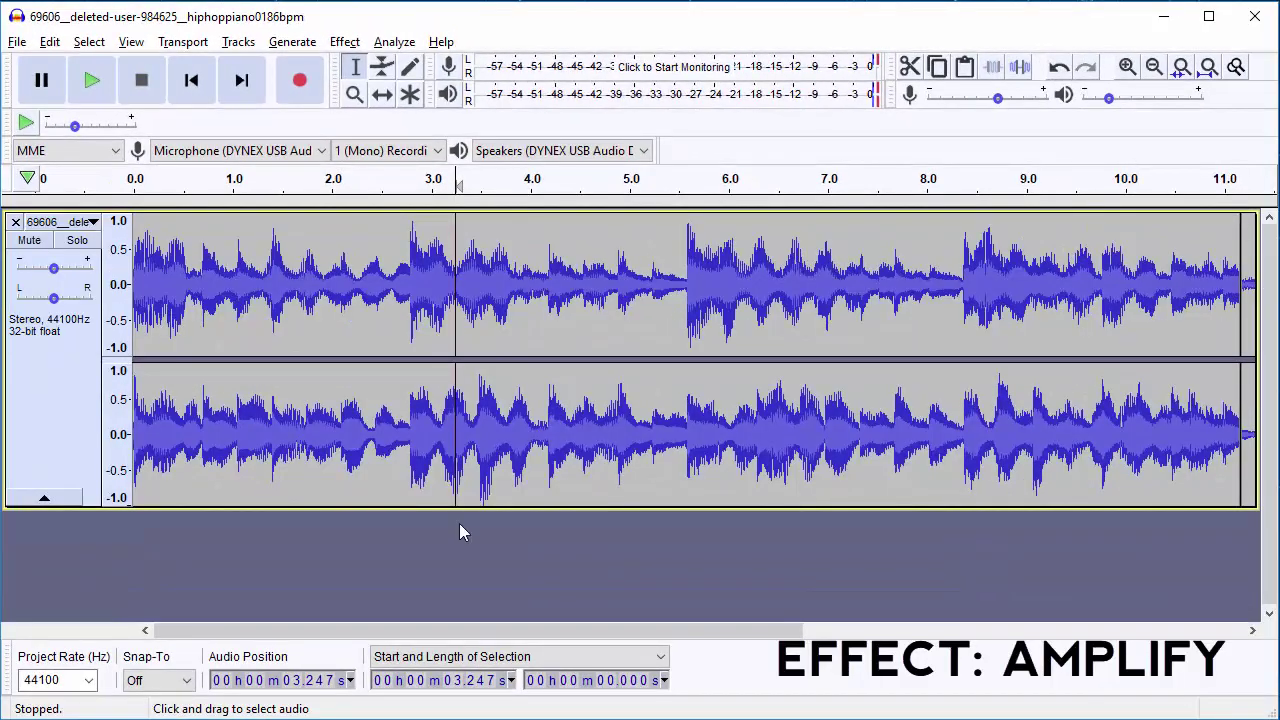
pyautogui.click(29, 240)
pyautogui.click(191, 80)
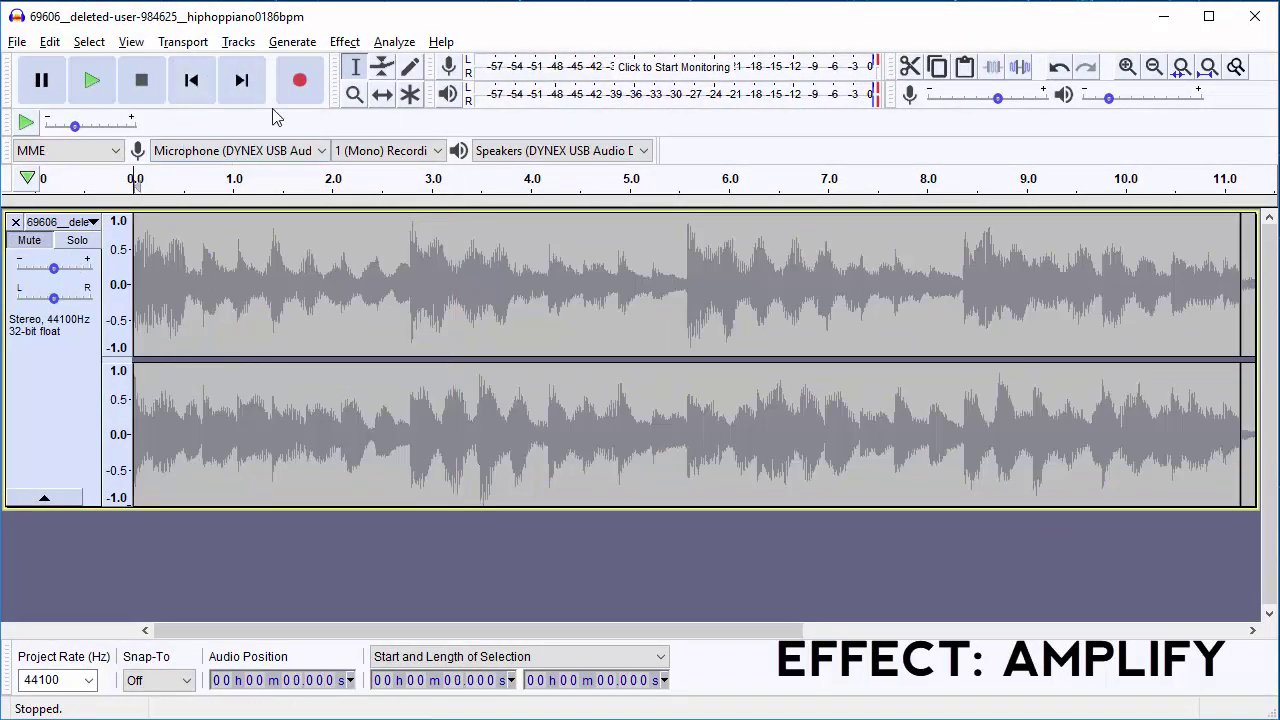
pyautogui.click(301, 85)
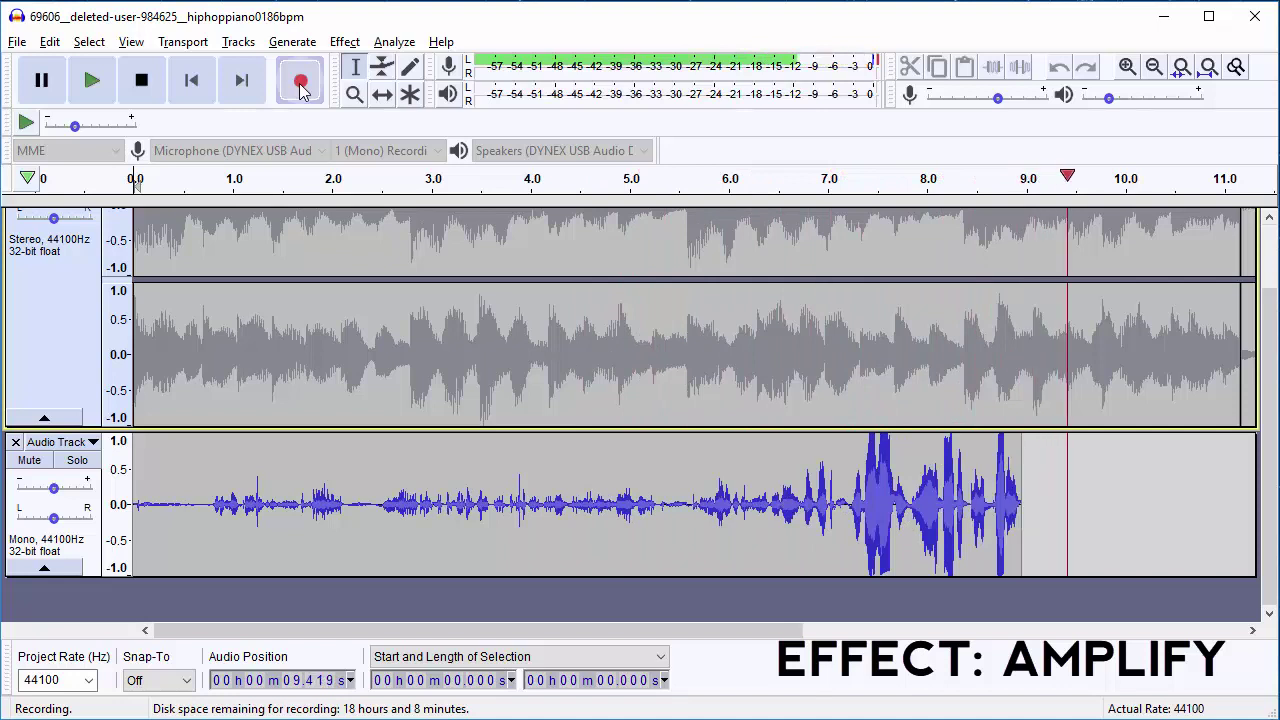
pyautogui.click(150, 92)
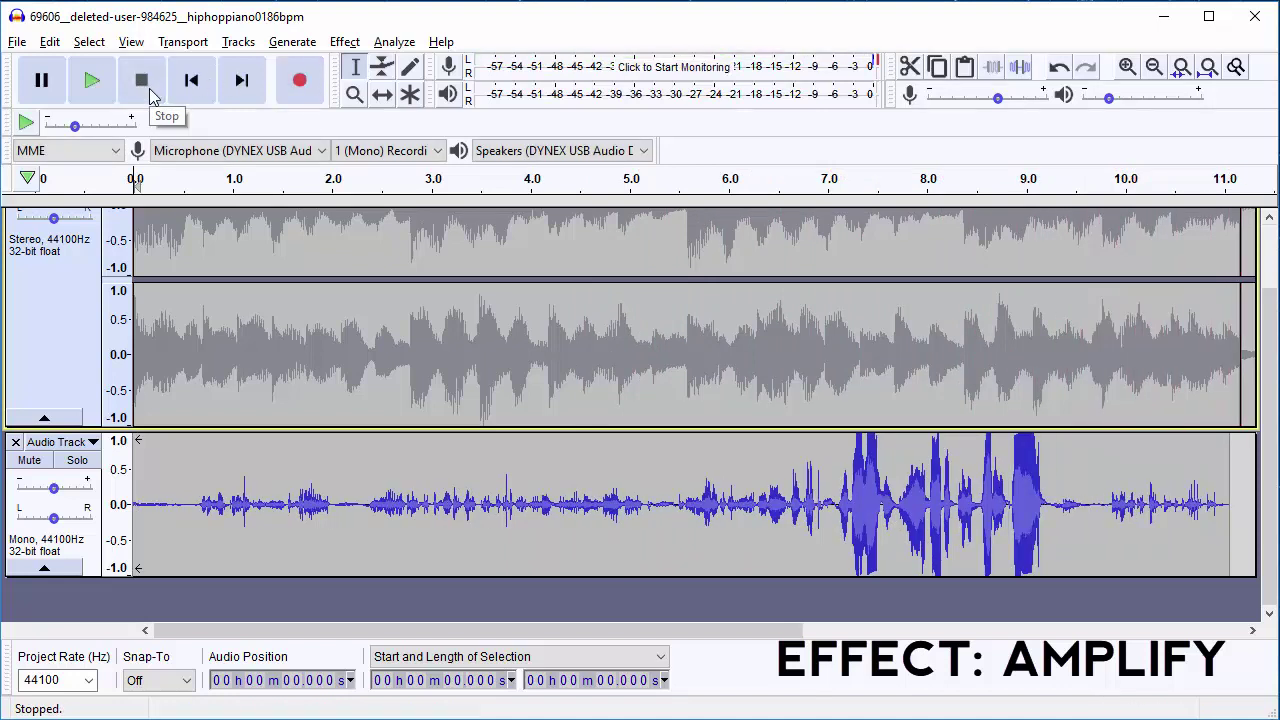
# - Apply Amplify at 0.0 dB with clipping disallowed to the whole new voice track, and clear the selection
pyautogui.click(94, 558)
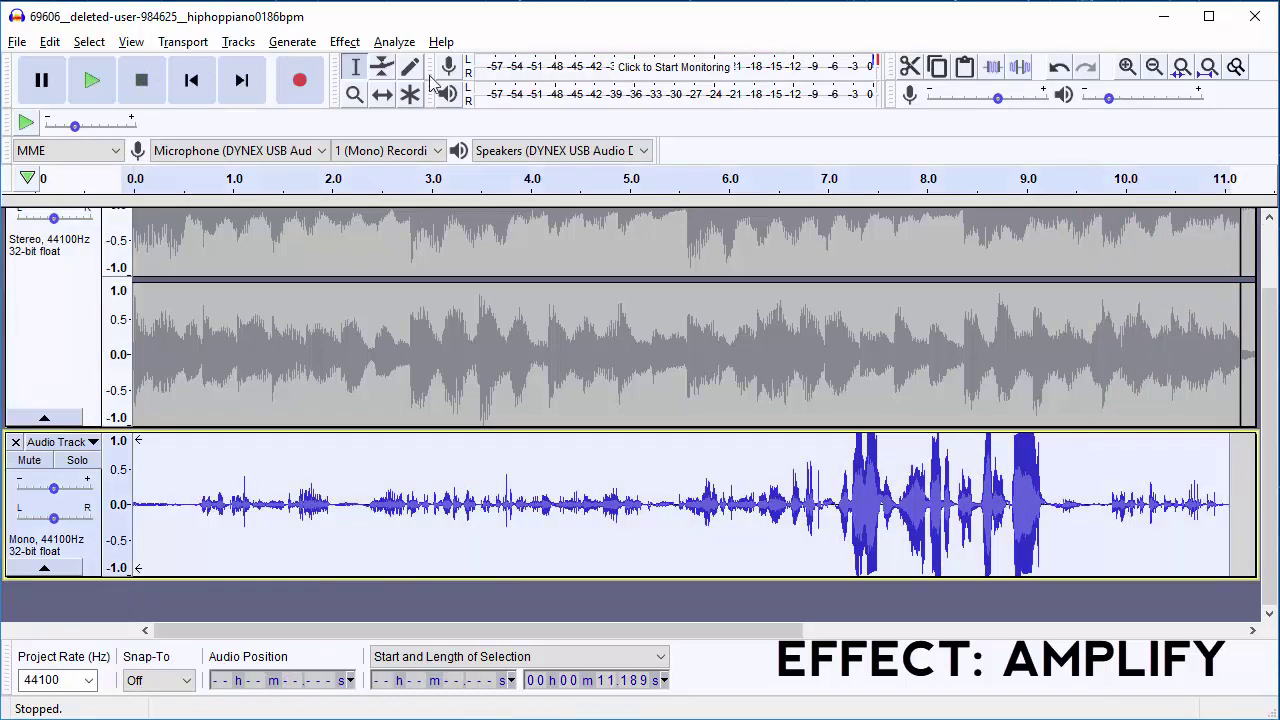
pyautogui.click(344, 41)
pyautogui.click(383, 140)
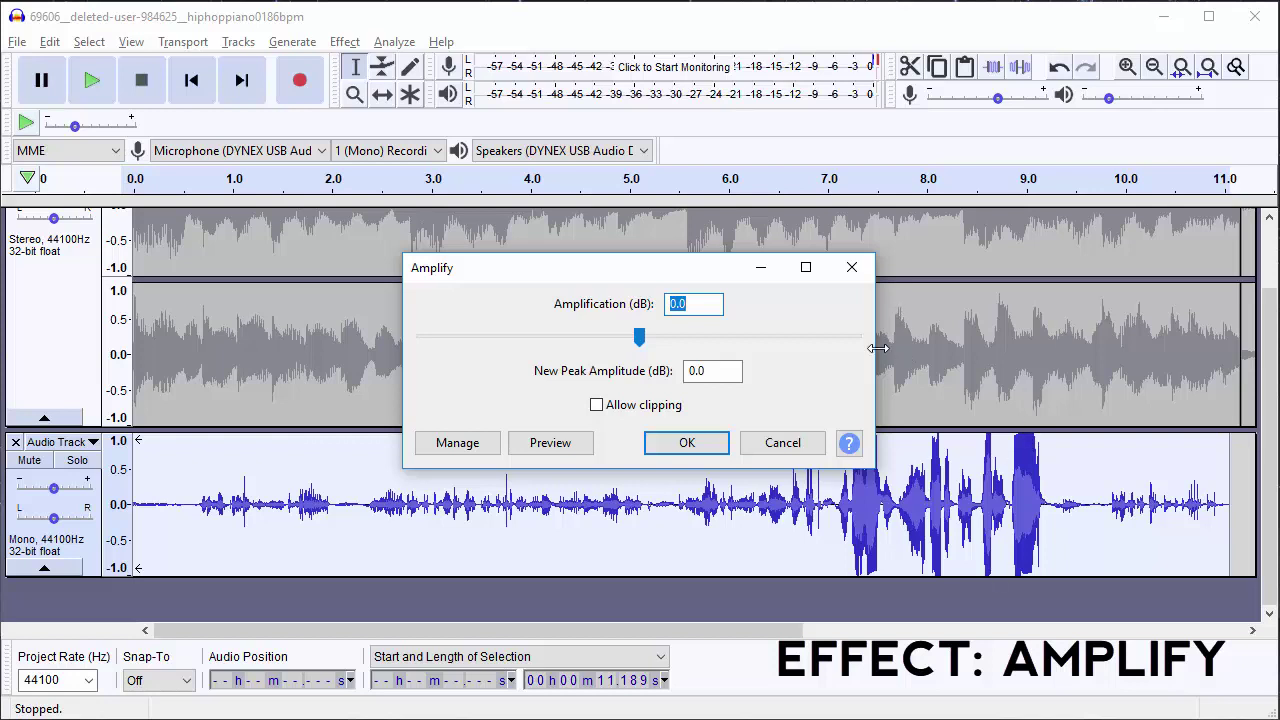
pyautogui.click(680, 446)
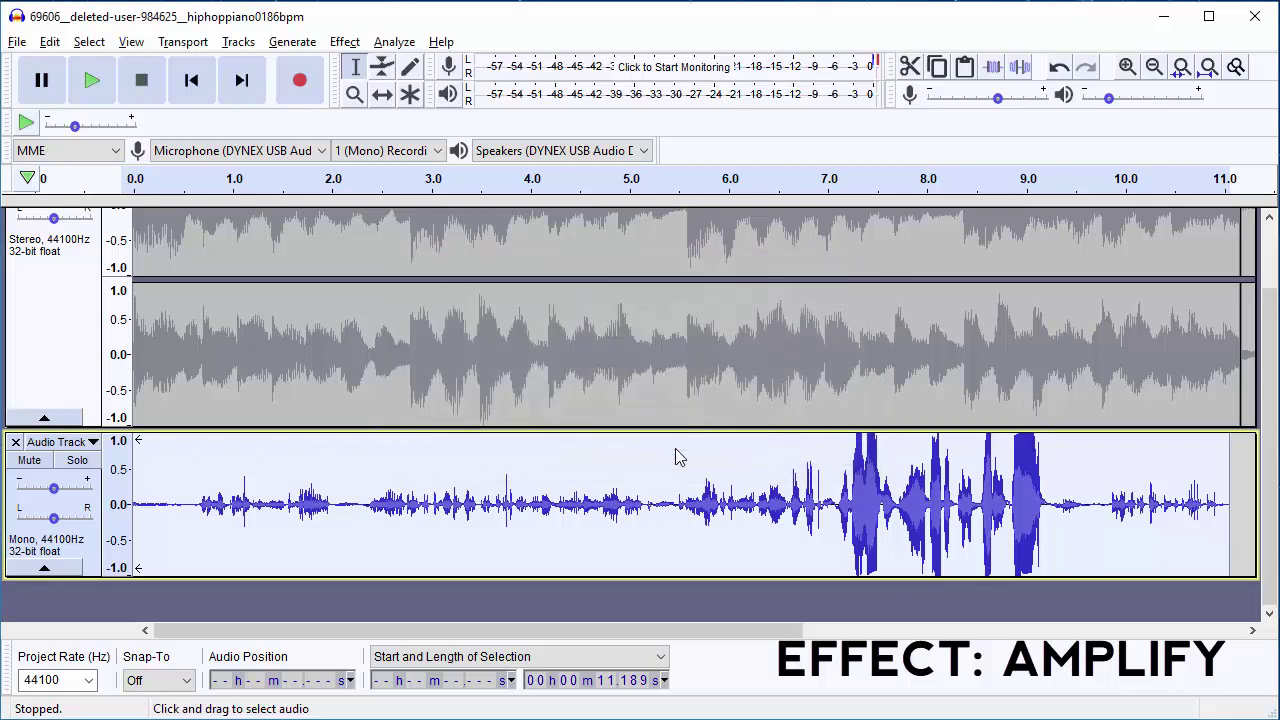
pyautogui.click(799, 552)
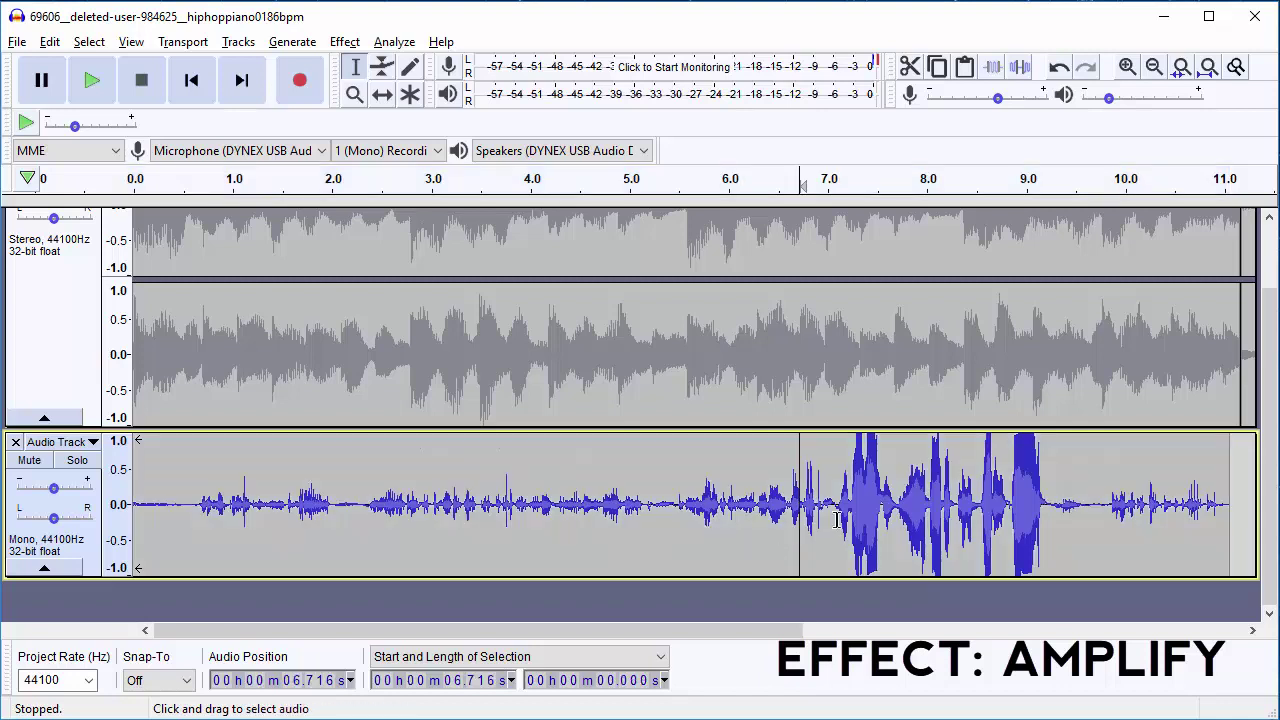
# - Amplify the quiet part of the voice clip from about 0.7 to 7.1 seconds by 4.33 dB with clipping disallowed
pyautogui.click(695, 556)
pyautogui.moveTo(836, 513); pyautogui.dragTo(207, 521)
pyautogui.click(344, 41)
pyautogui.click(440, 140)
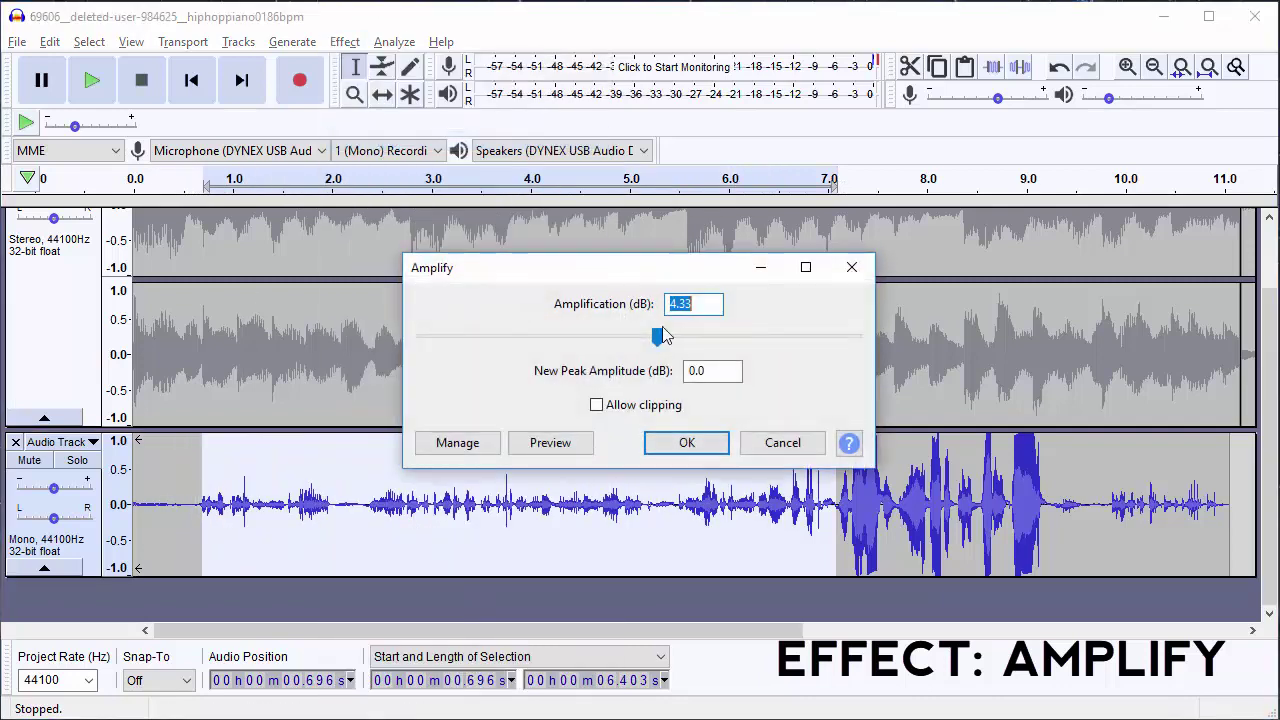
pyautogui.click(686, 445)
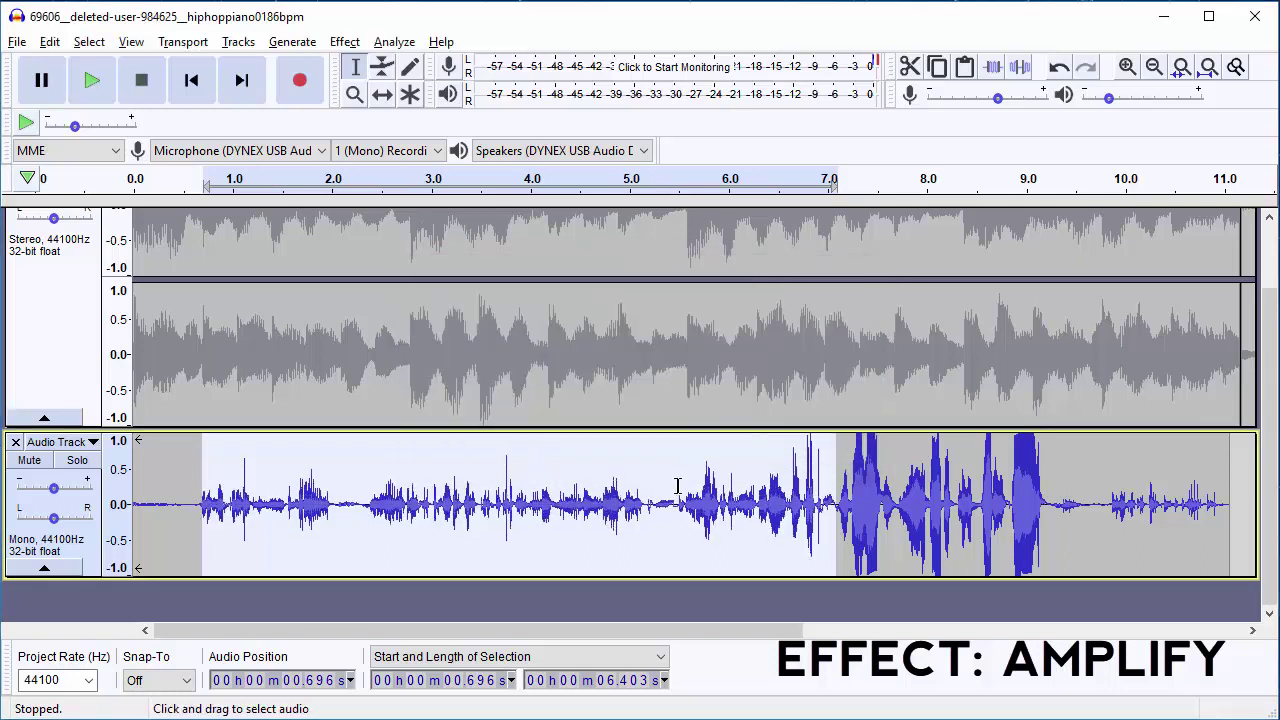
pyautogui.click(811, 462)
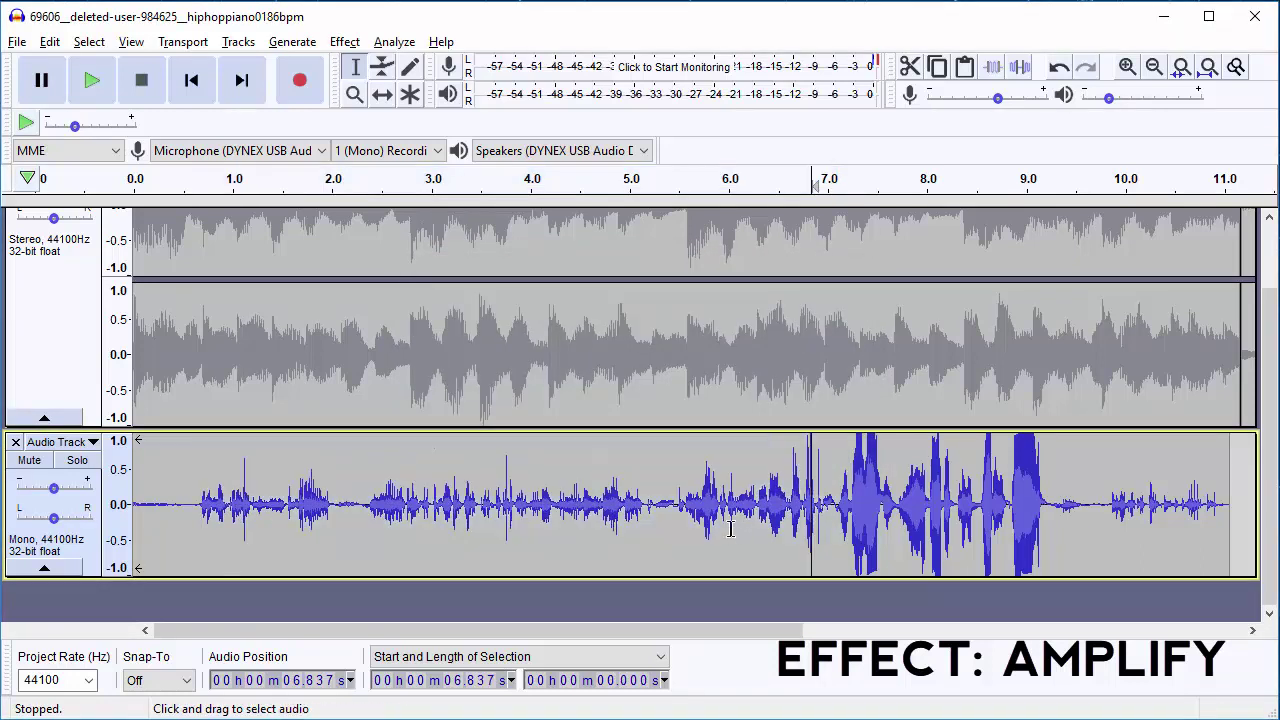
# - Amplify the voice clip's quieter opening part from about 0.65 to 5.3 seconds with the offered gain
pyautogui.moveTo(658, 508); pyautogui.dragTo(198, 507)
pyautogui.click(344, 41)
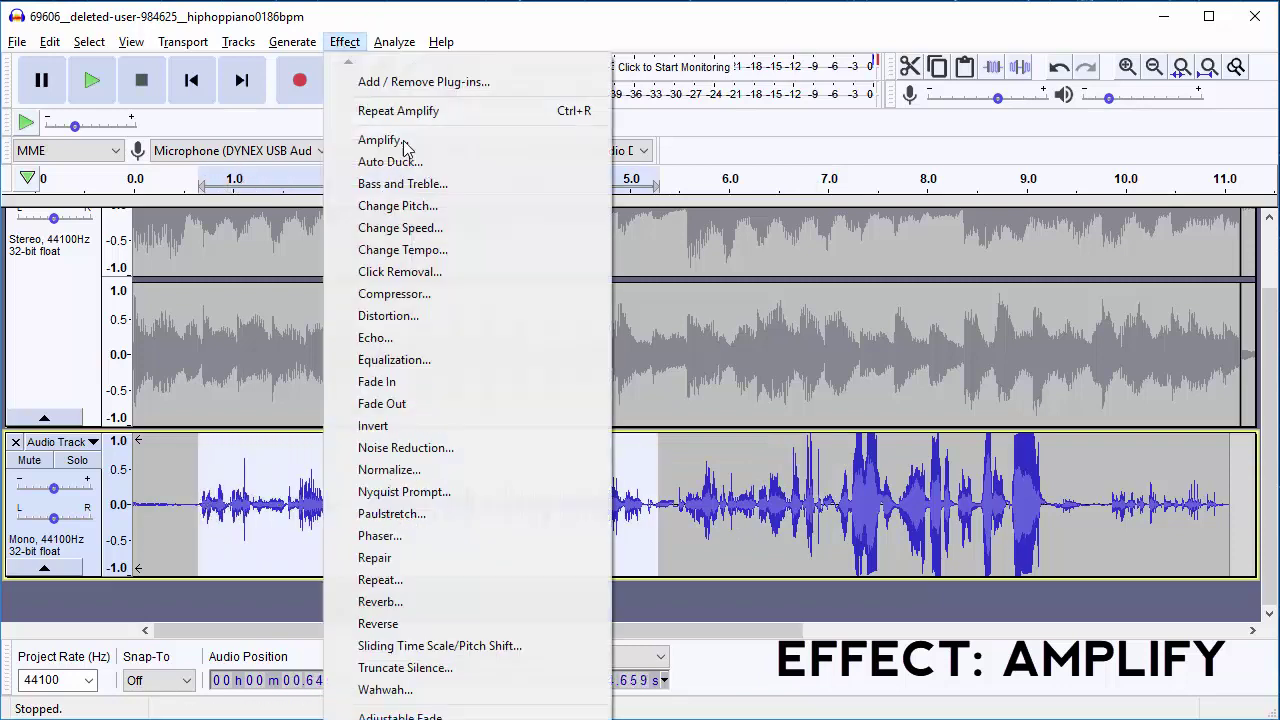
pyautogui.click(418, 141)
pyautogui.click(686, 444)
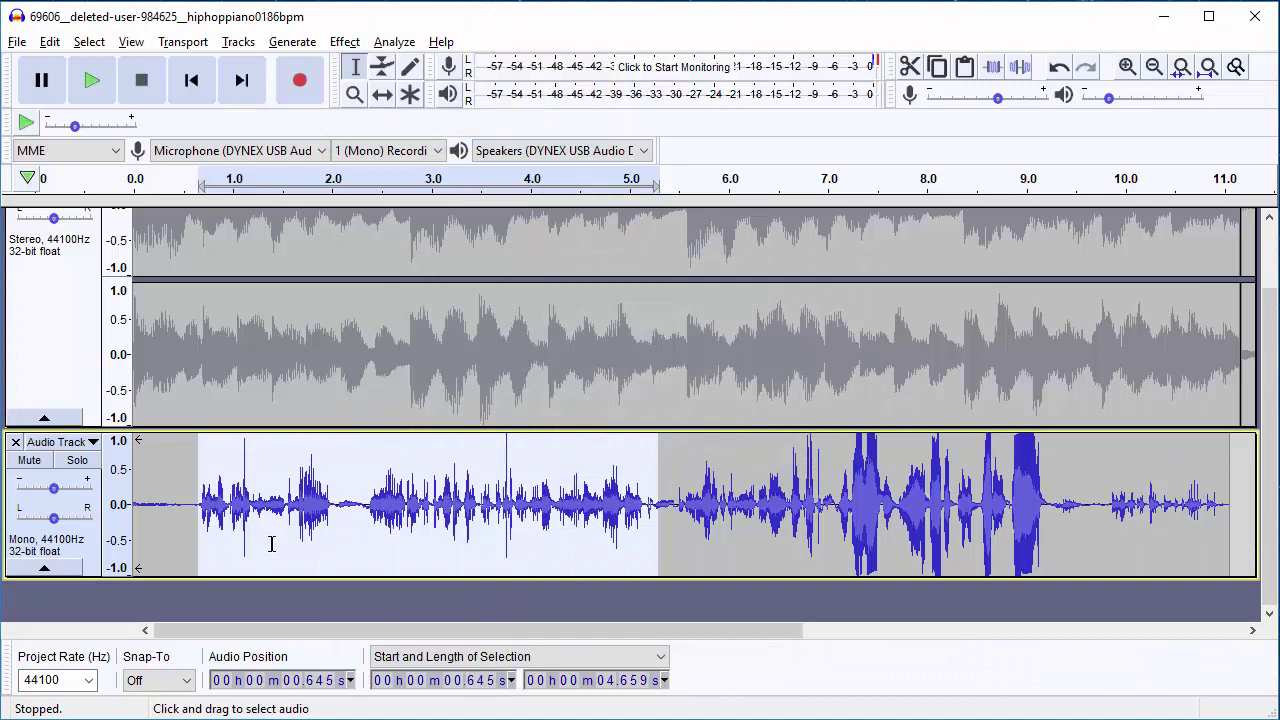
# - Play back the amplified voice clip from about 0.4 seconds and stop the playback
pyautogui.click(176, 505)
pyautogui.press('space')
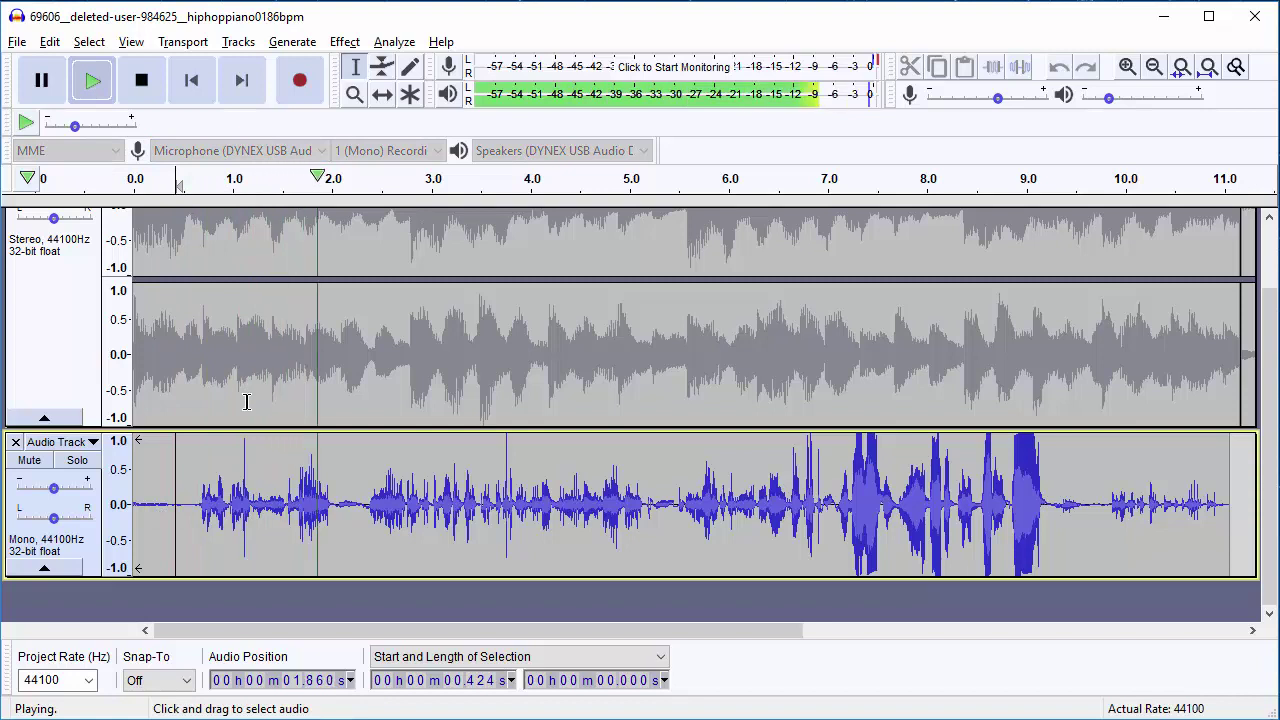
pyautogui.click(143, 82)
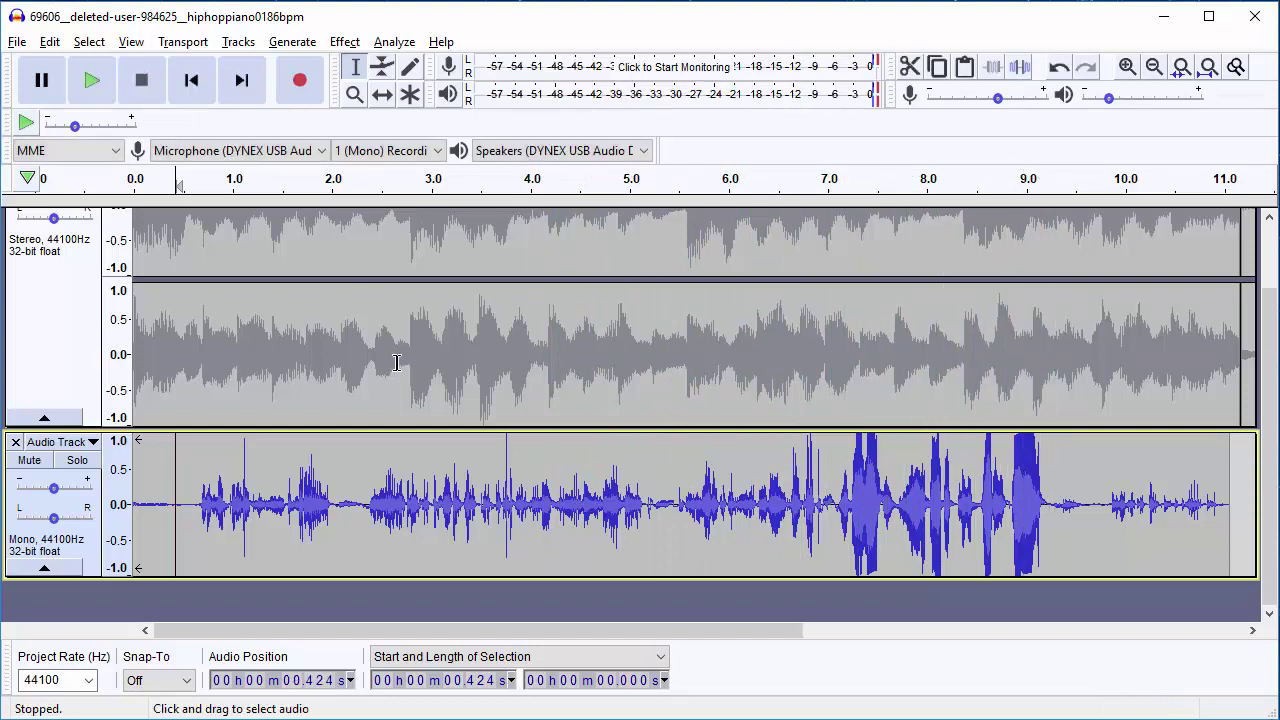
# - Undo both partial amplifications of the voice clip and clear the selection
pyautogui.click(445, 530)
pyautogui.moveTo(202, 505); pyautogui.dragTo(836, 505)
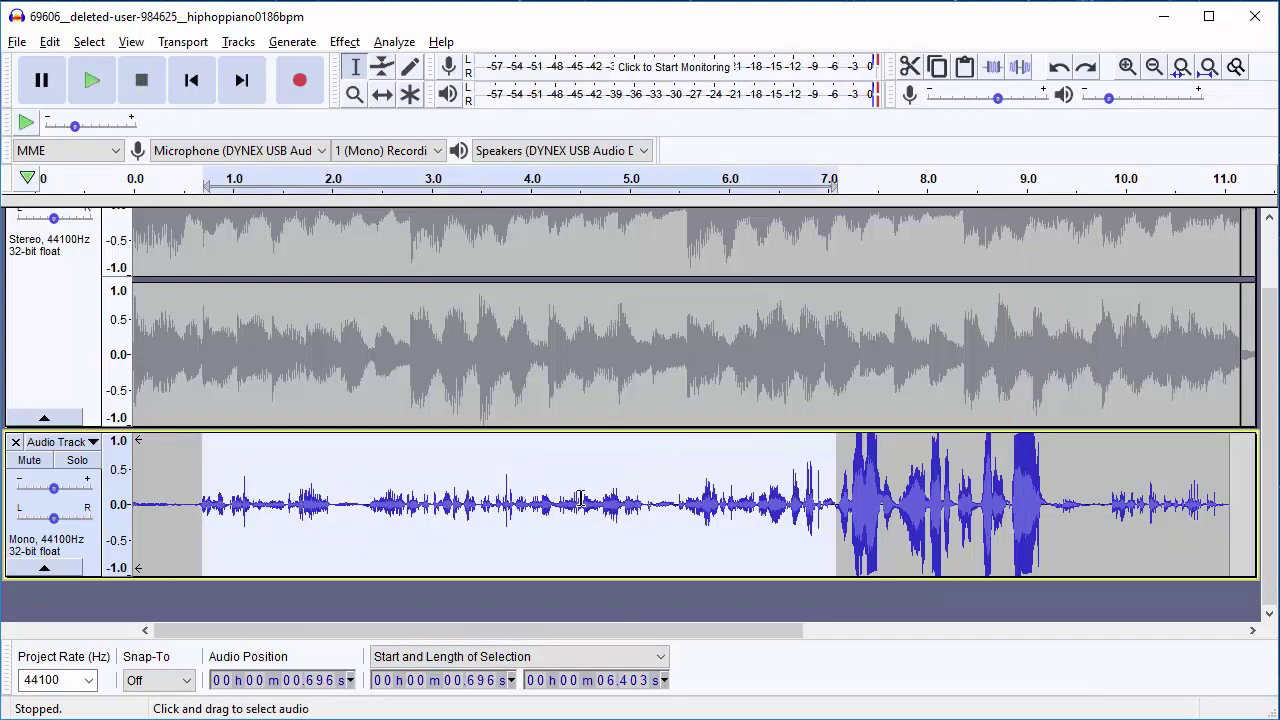
pyautogui.click(580, 498)
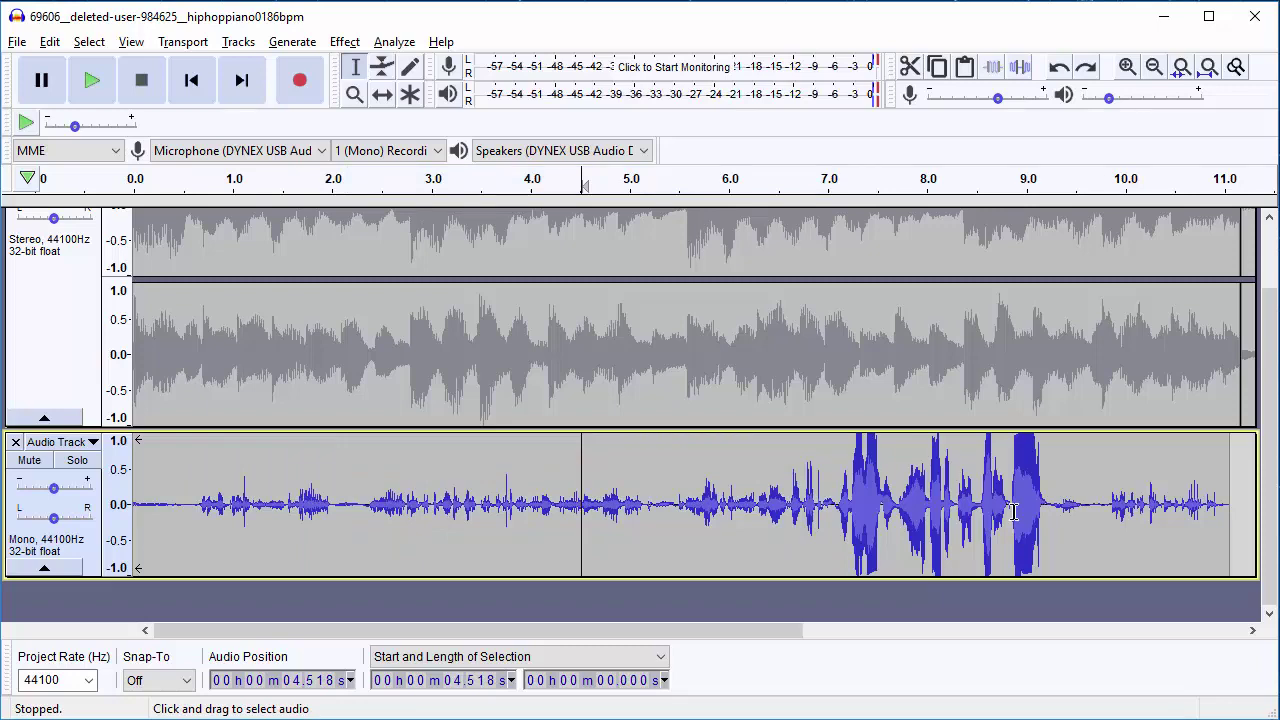
# - Select the whole voice track and open the Compressor effect for it
pyautogui.click(344, 41)
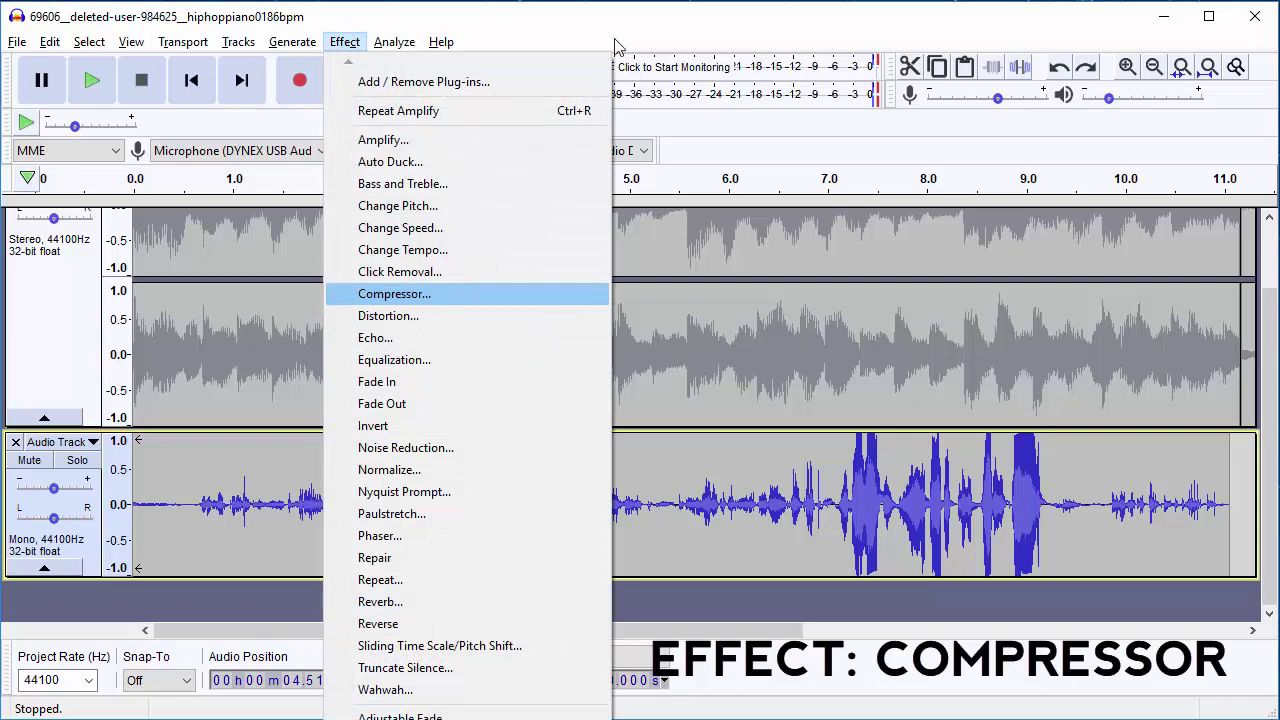
pyautogui.click(17, 596)
pyautogui.click(88, 540)
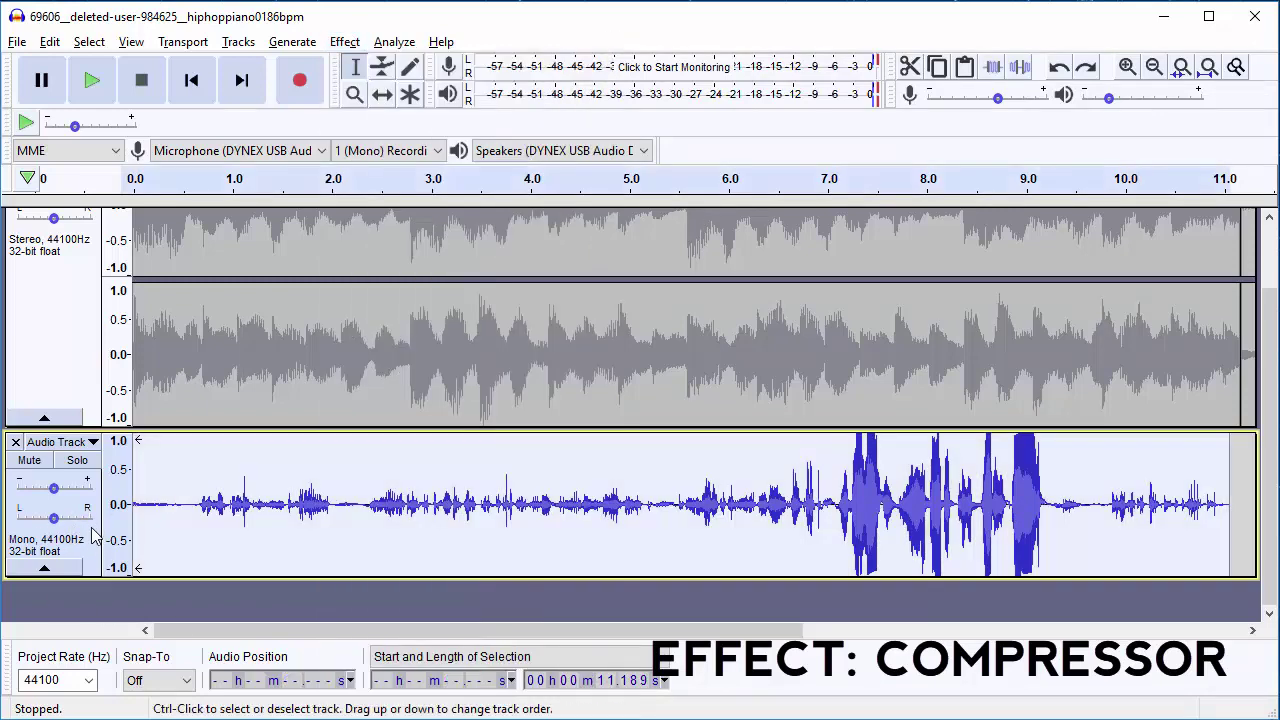
pyautogui.click(344, 41)
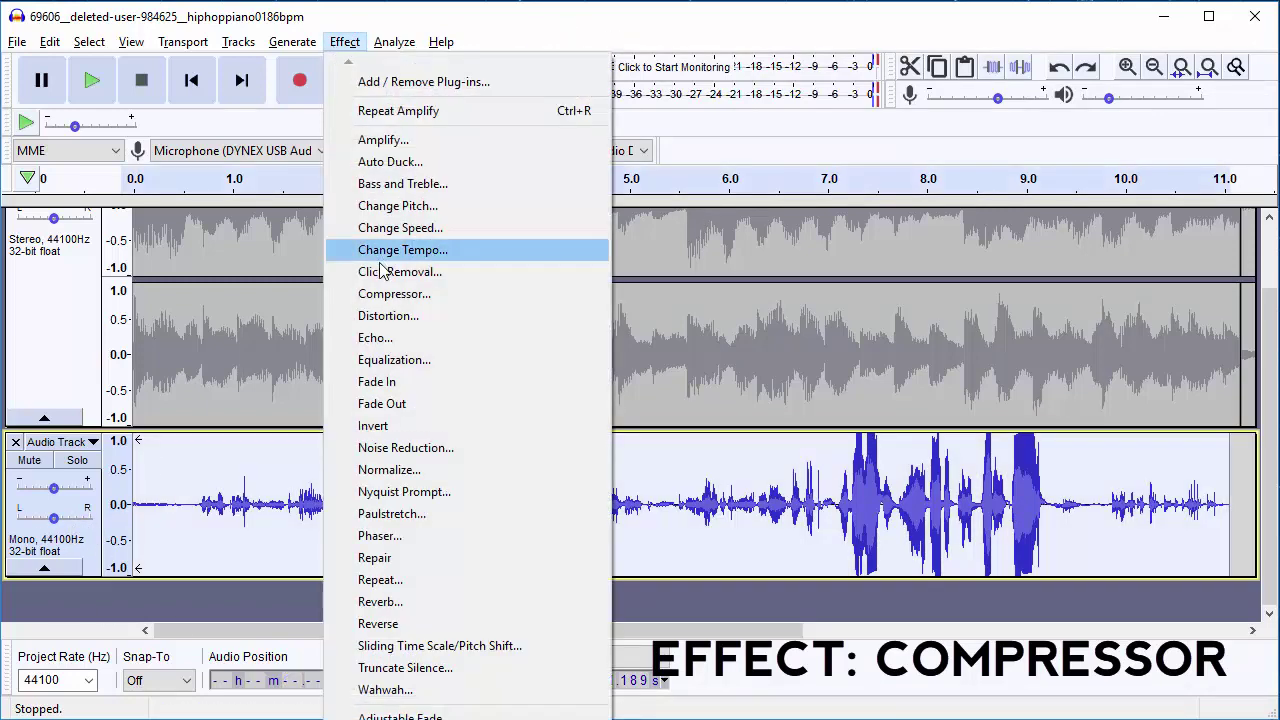
pyautogui.click(394, 293)
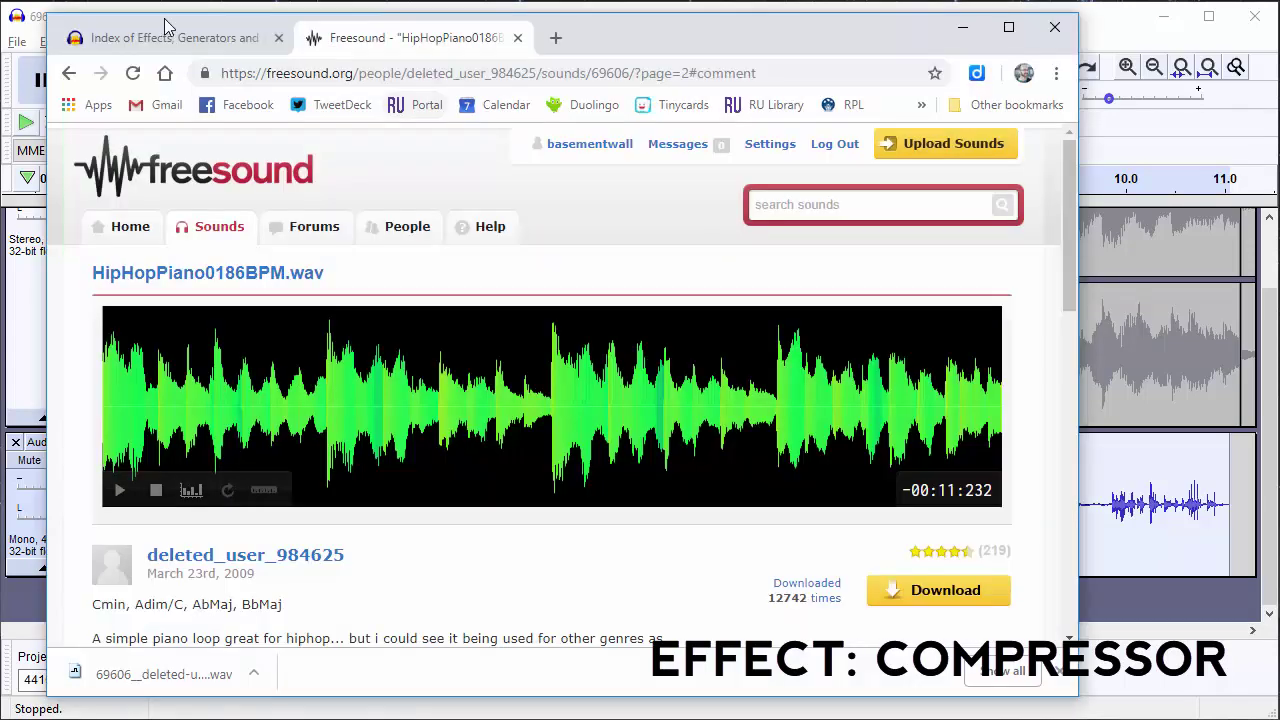
# - Switch to the web browser and look through the Audacity effects index page
pyautogui.click(170, 38)
pyautogui.scroll(-3, 576, 460)
pyautogui.scroll(-3, 576, 460)
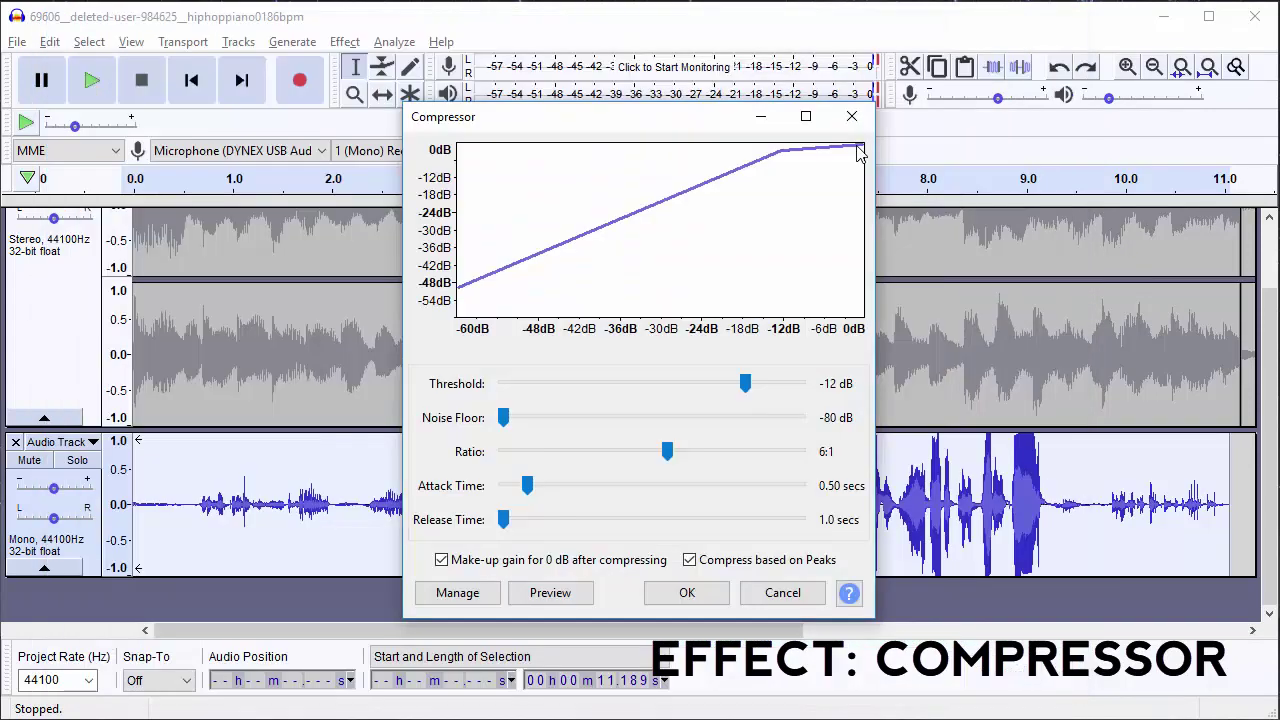
# - Apply the Compressor twice to the voice track with a -12 dB threshold, 6:1 ratio, 0.50-second attack and 1.0-second release
pyautogui.click(704, 598)
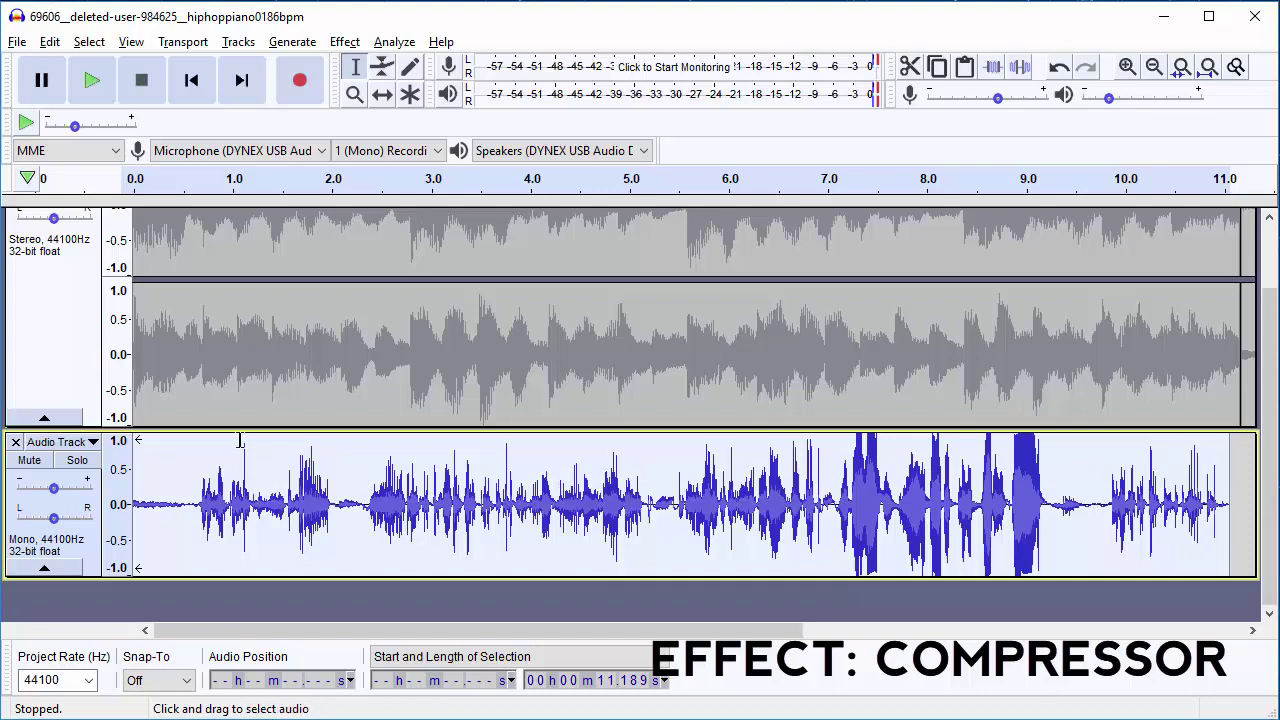
pyautogui.click(345, 43)
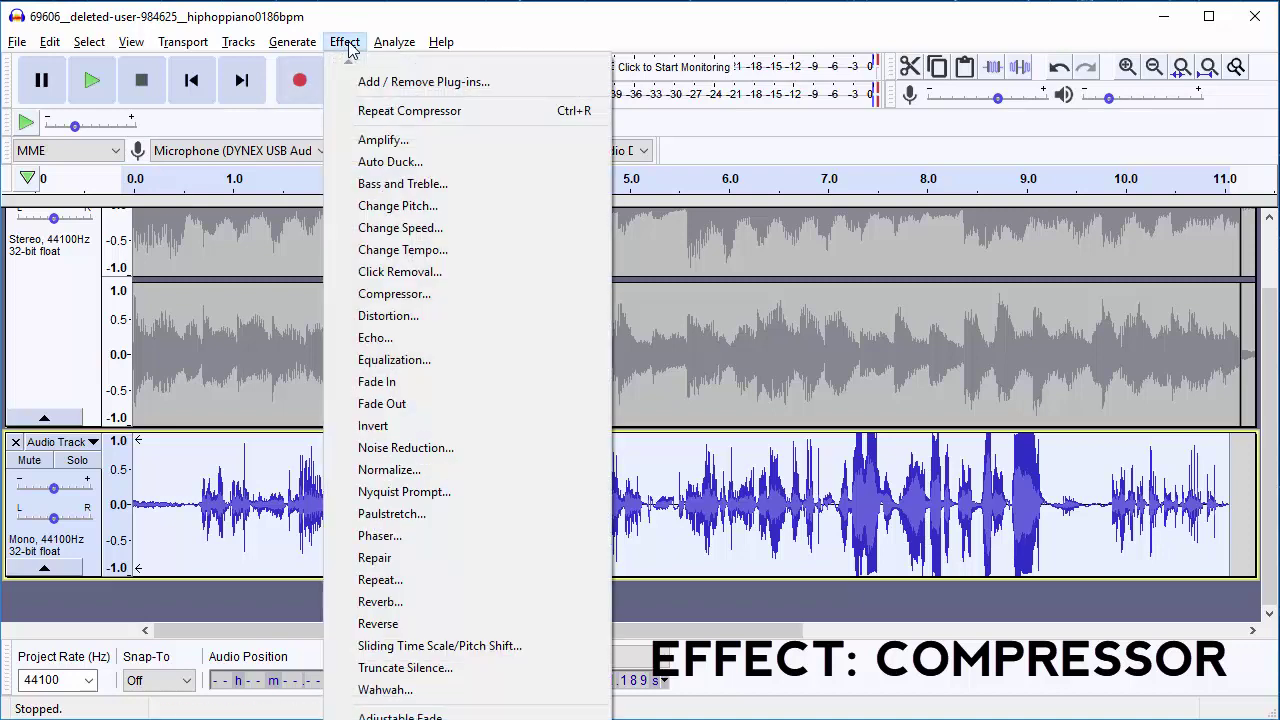
pyautogui.click(428, 295)
pyautogui.click(686, 511)
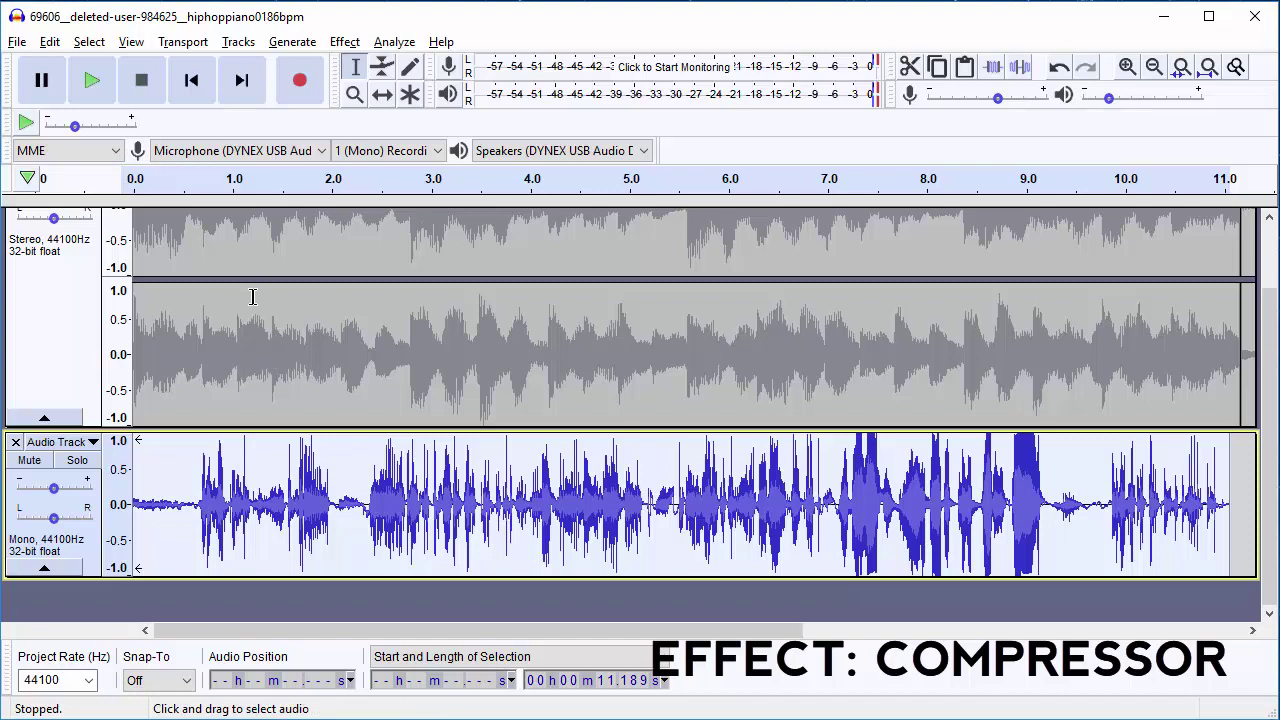
# - Play back the compressed voice track from the beginning and stop the playback
pyautogui.press('space')
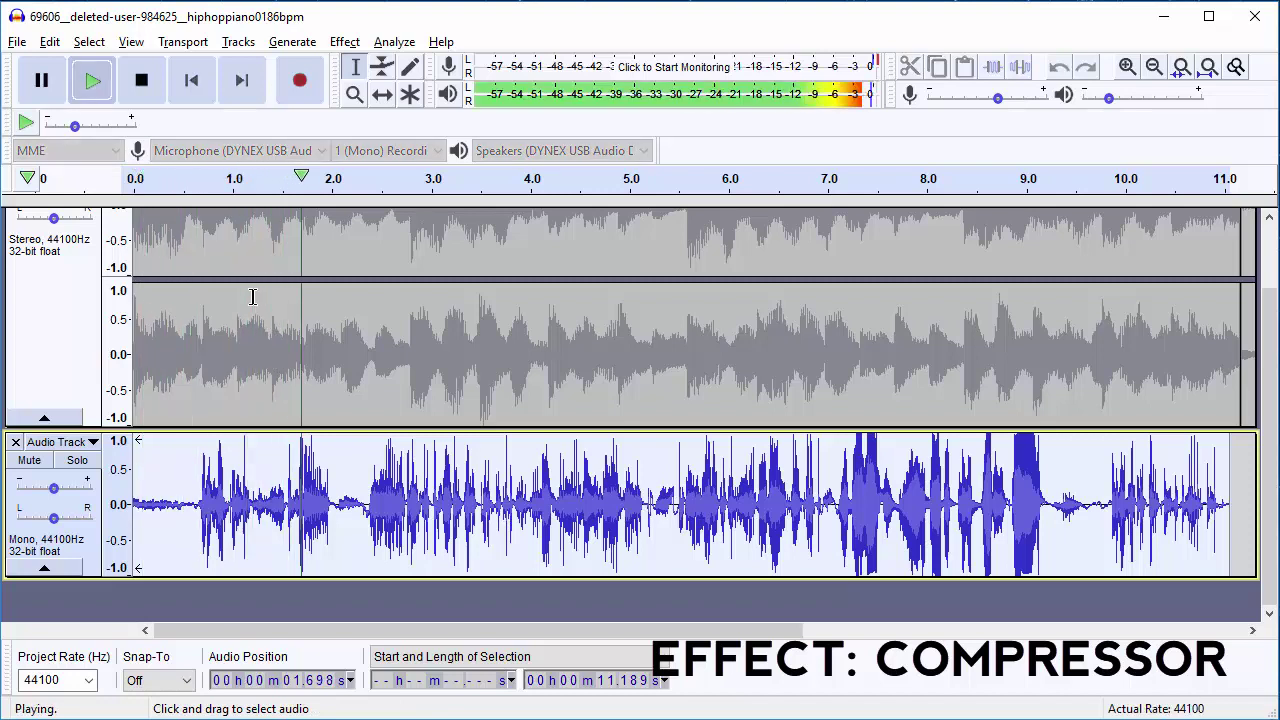
pyautogui.click(141, 97)
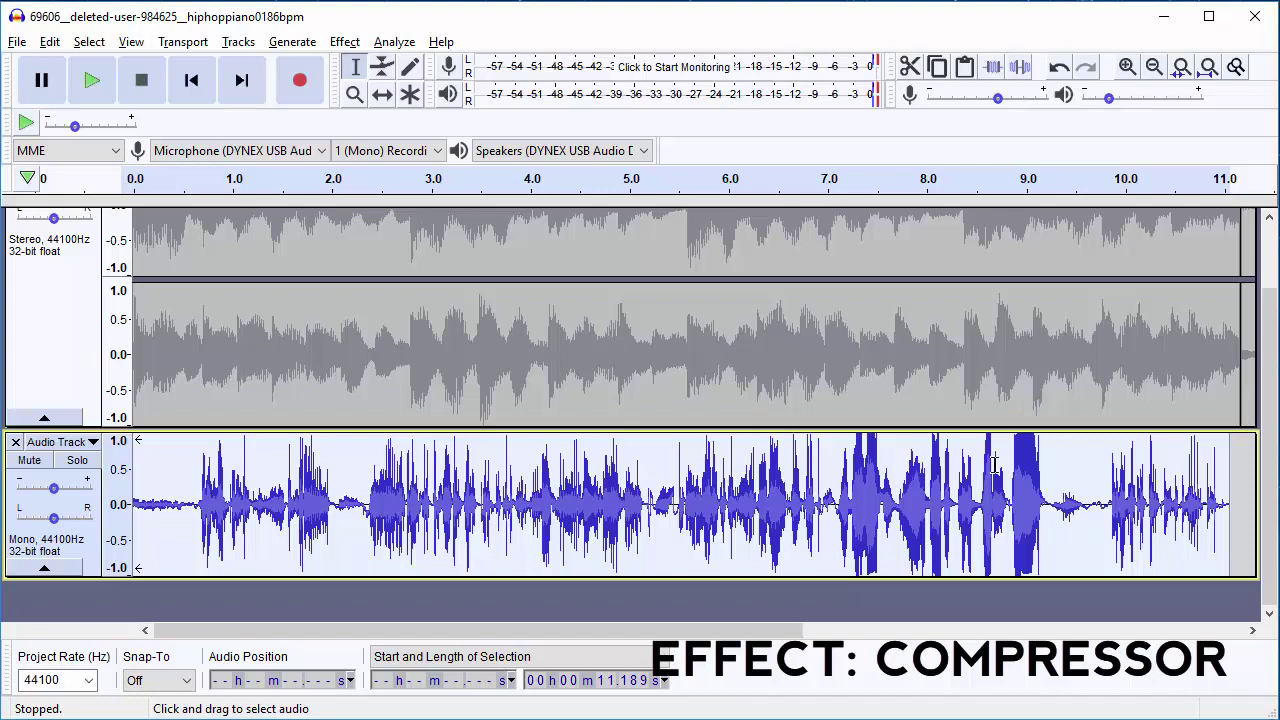
# - Switch to the web browser, search for "volume wars" in a new tab, and return to Audacity
pyautogui.hotkey('alt', 'Tab')
pyautogui.click(558, 38)
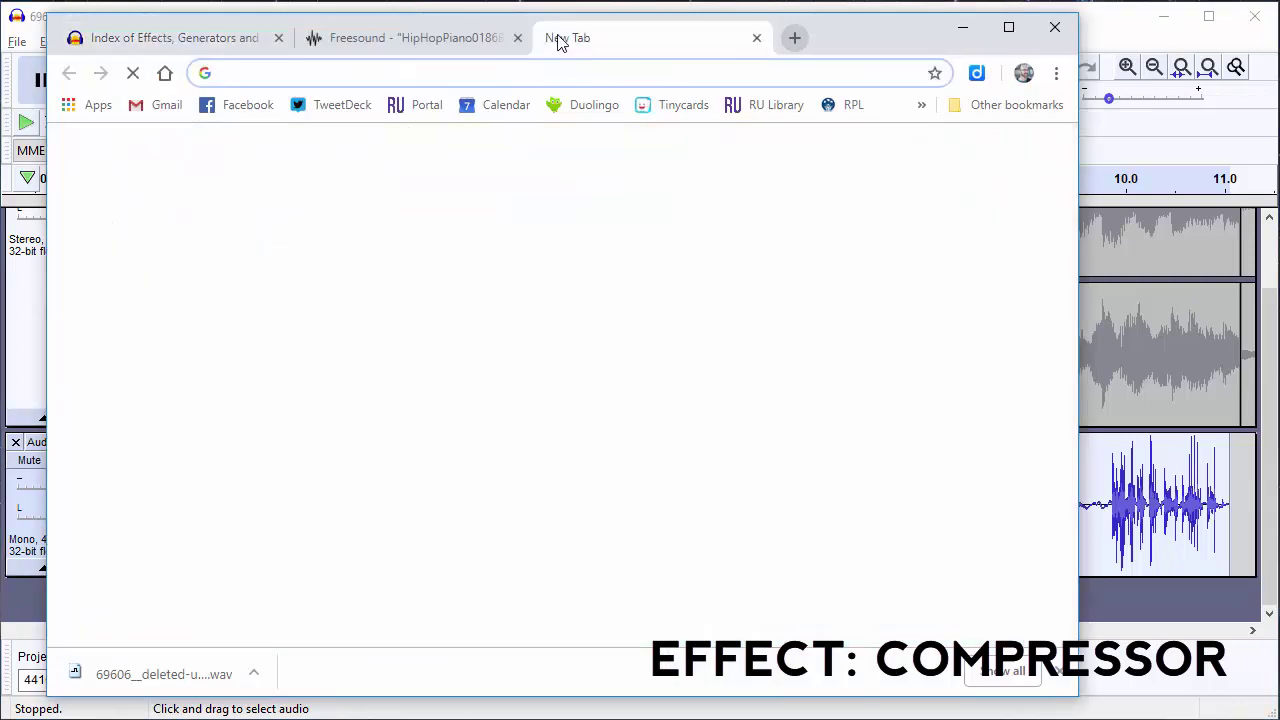
pyautogui.write('volume wars')
pyautogui.press('Return')
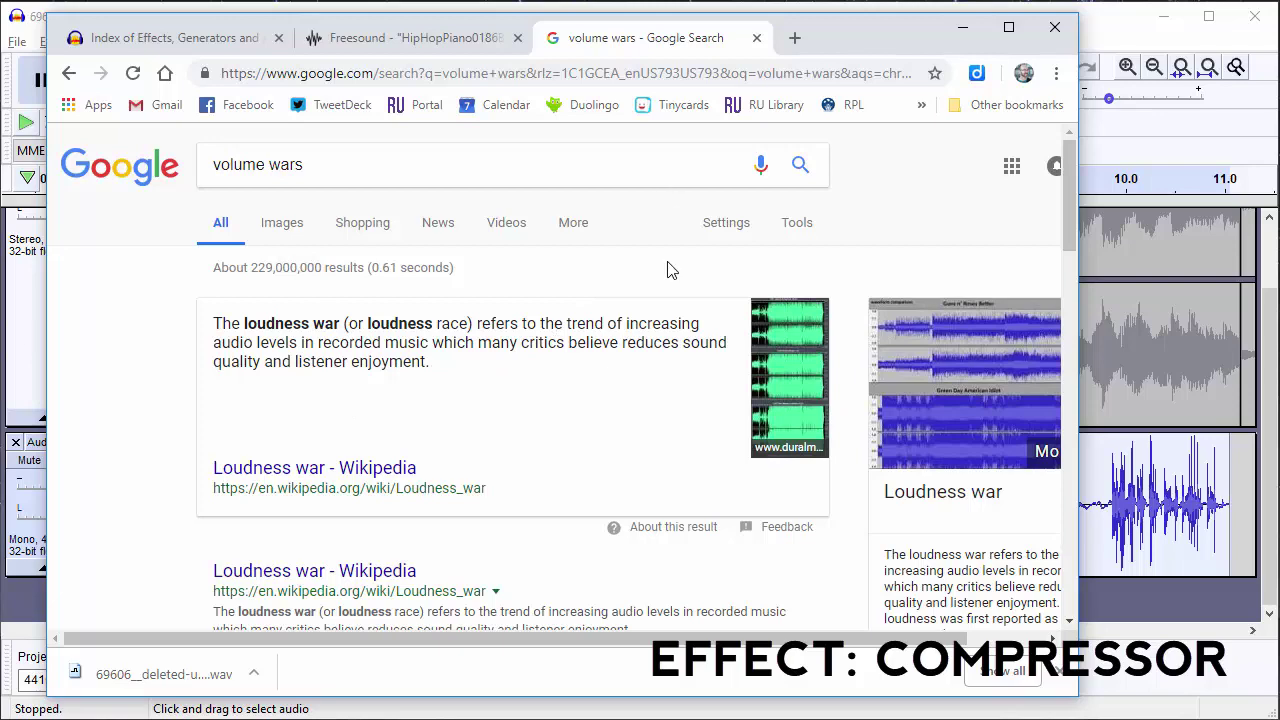
pyautogui.hotkey('alt', 'Tab')
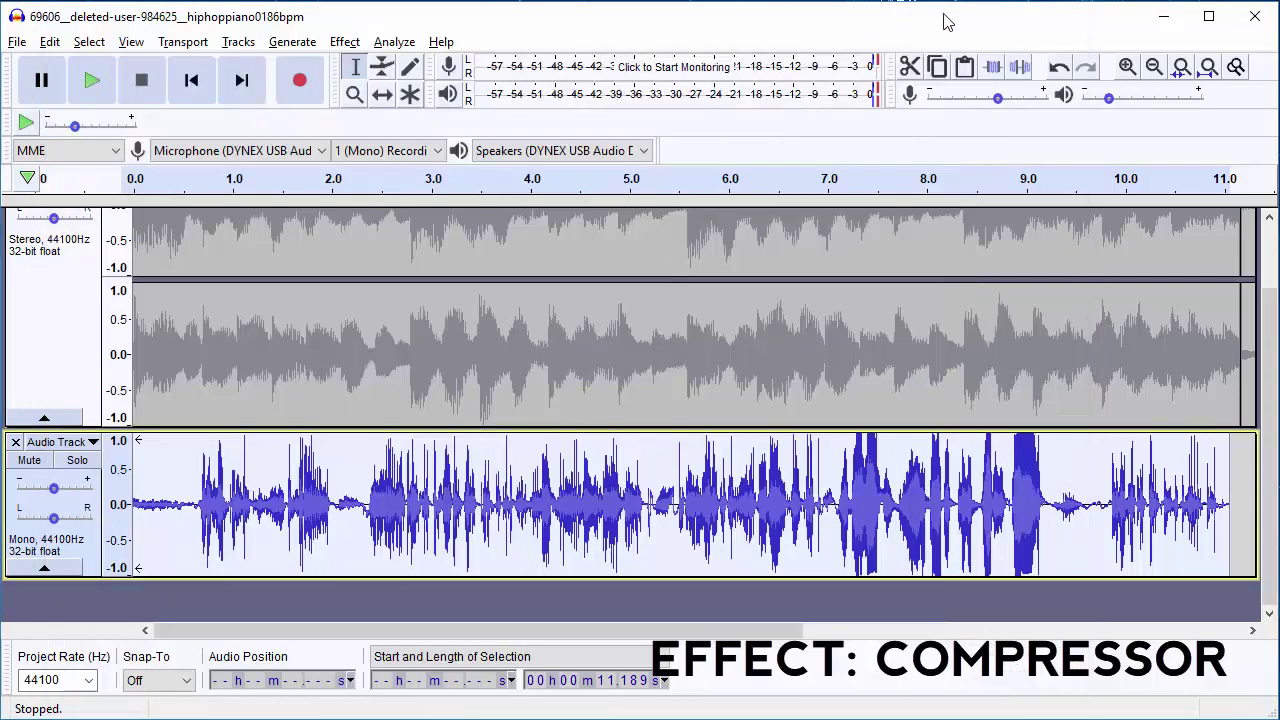
# - Apply Wahwah to the voice track's first phrase, about 0.66 to 2.06 s, with 1.5 Hz LFO frequency and 70% depth, and play it back
pyautogui.click(775, 507)
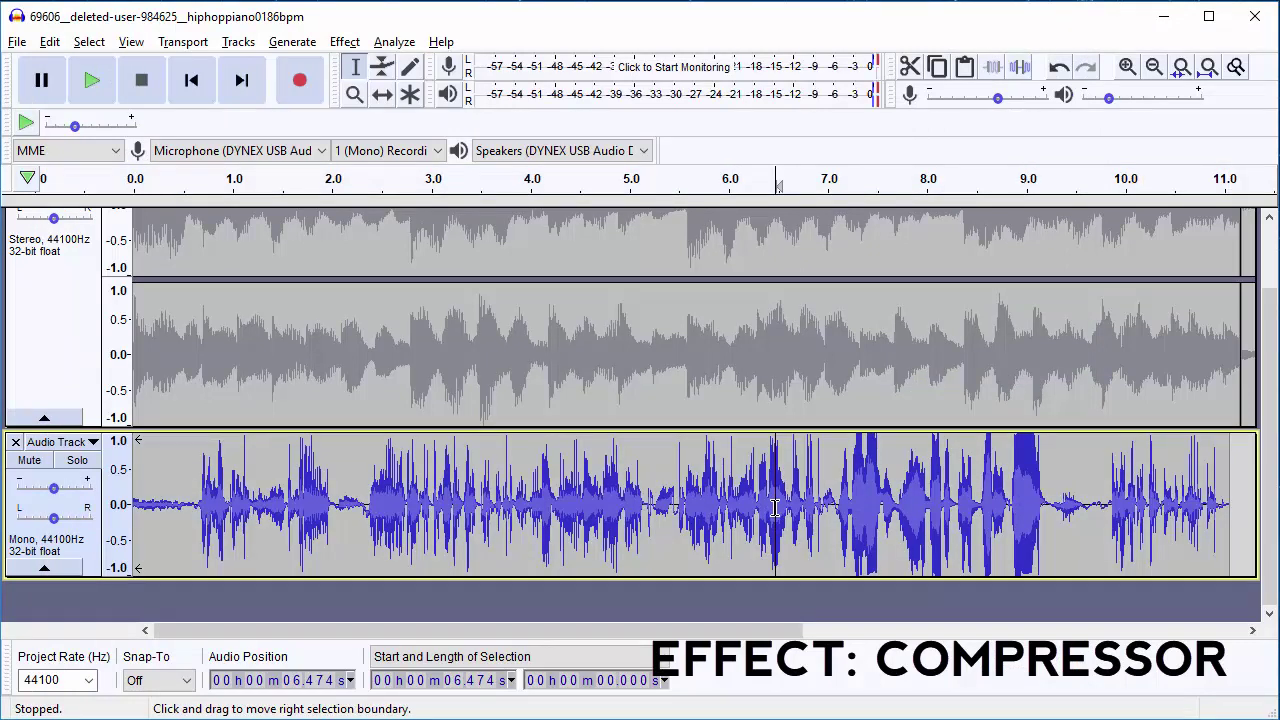
pyautogui.click(797, 504)
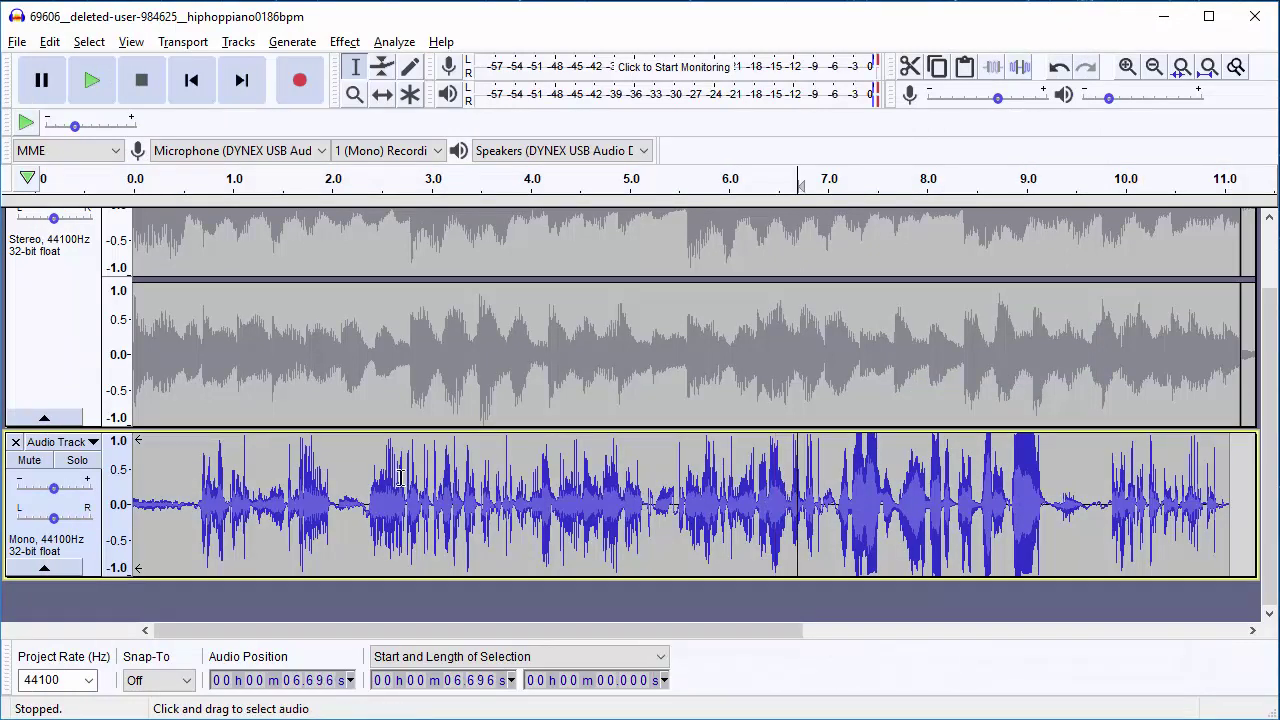
pyautogui.moveTo(200, 522); pyautogui.dragTo(337, 520)
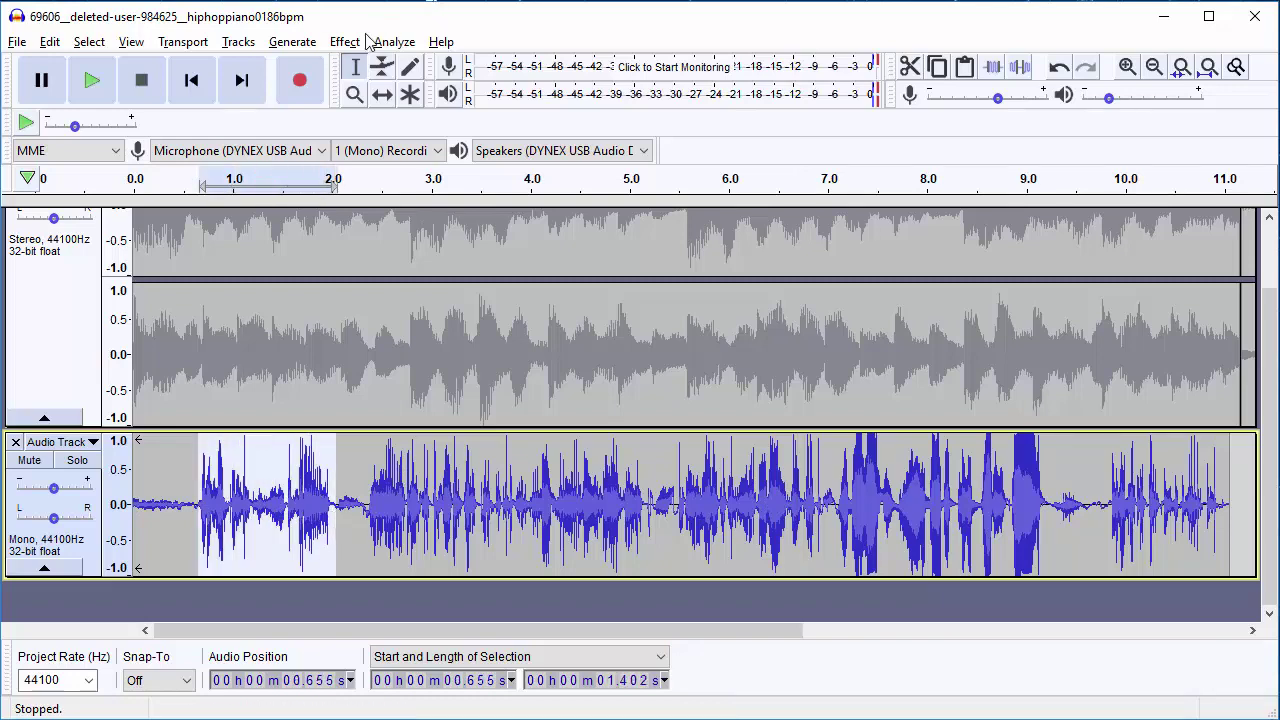
pyautogui.click(352, 46)
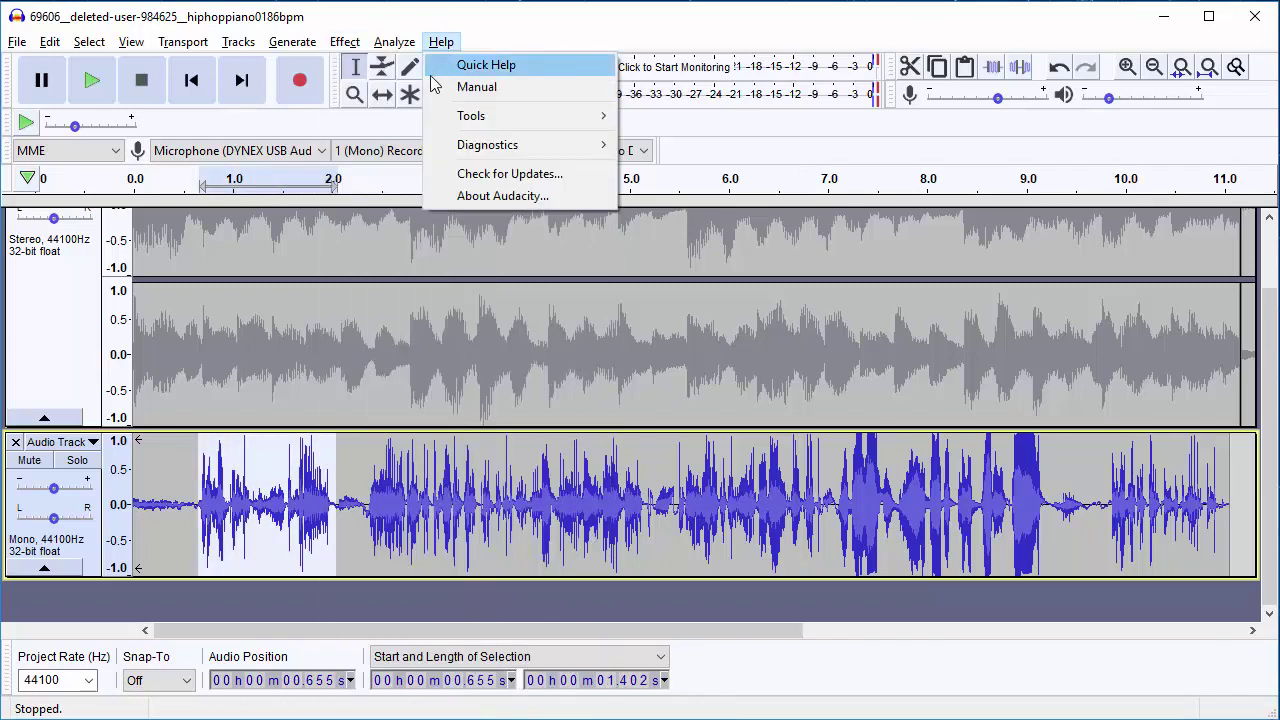
pyautogui.click(410, 690)
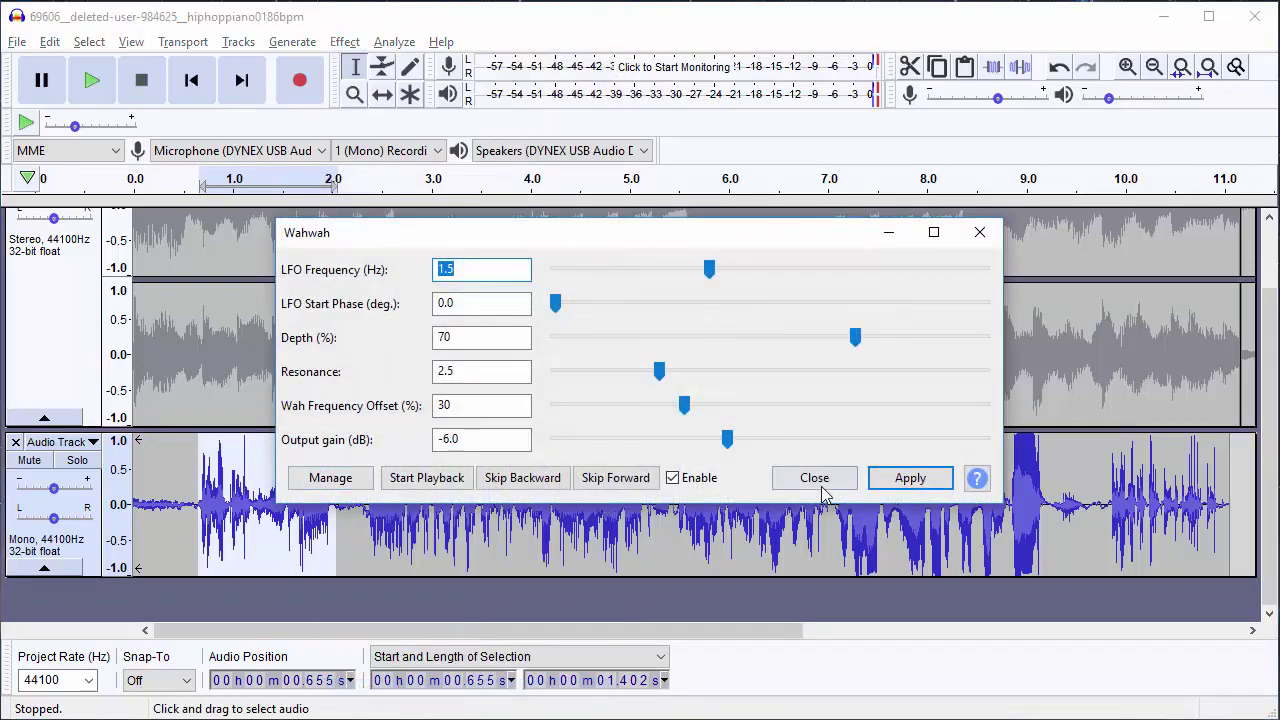
pyautogui.click(894, 480)
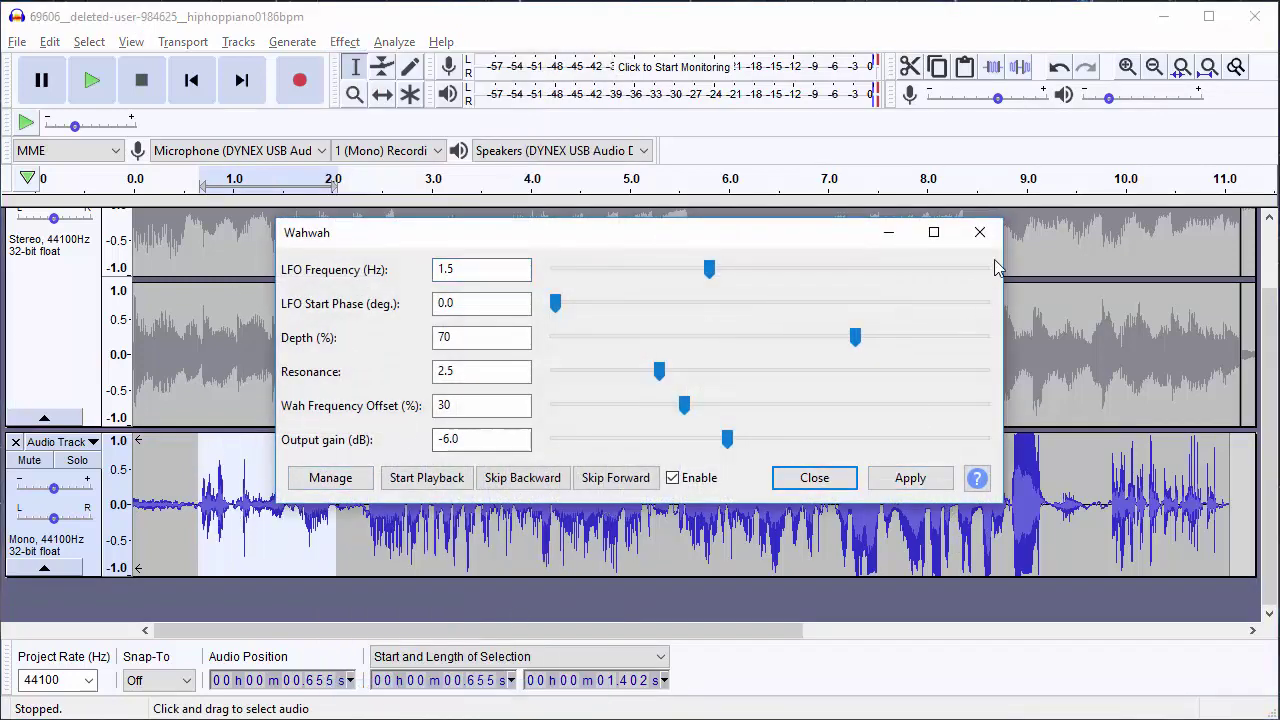
pyautogui.click(979, 232)
pyautogui.press('space')
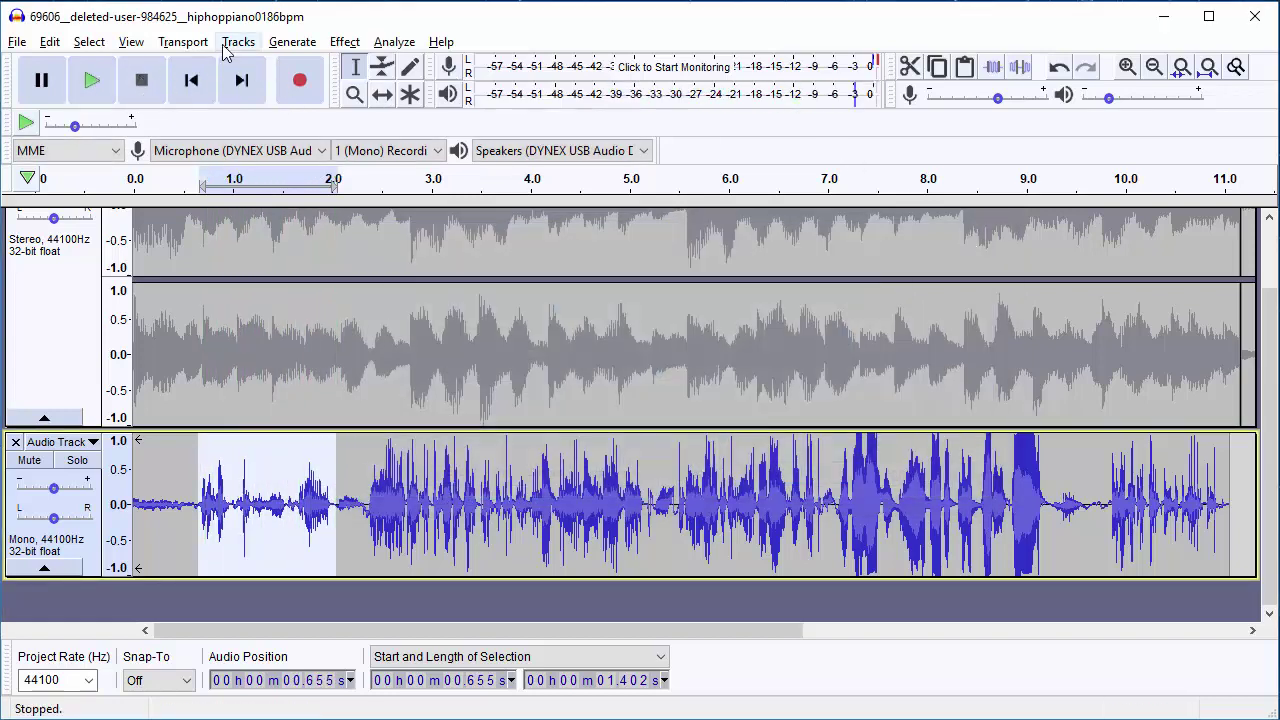
# - Look through the list of available effects, down to the additional plug-in effects
pyautogui.click(356, 42)
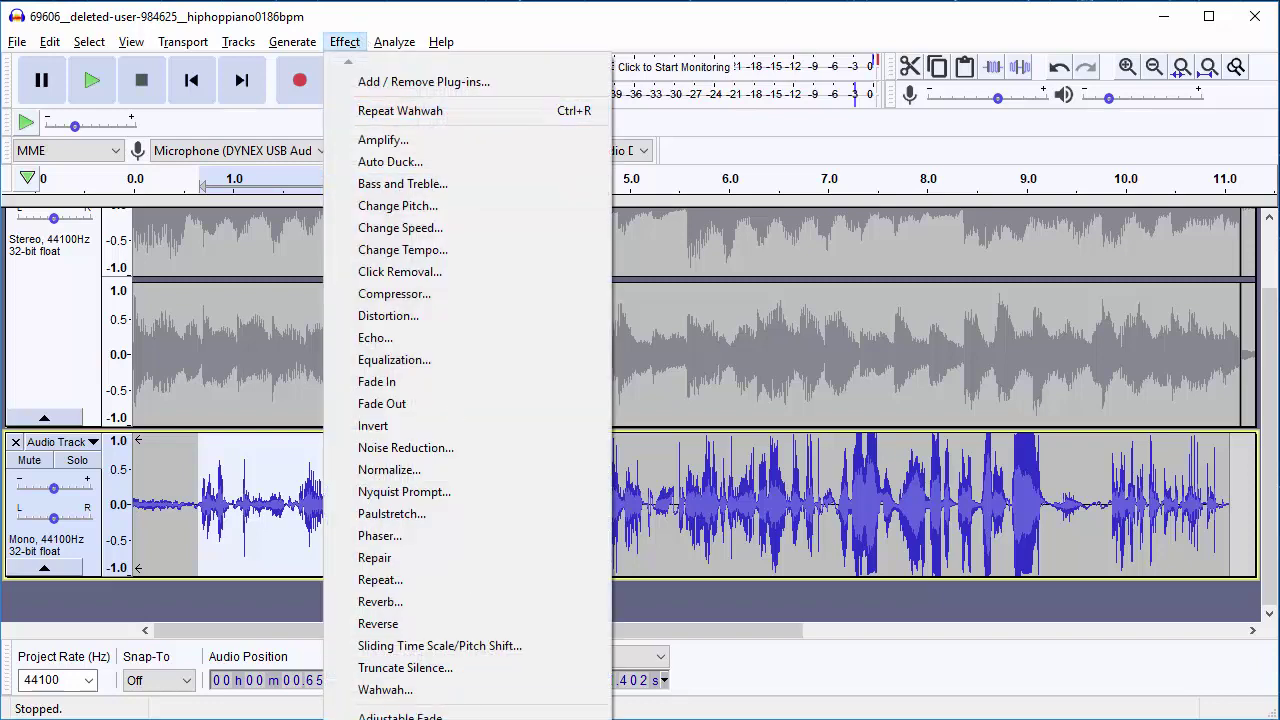
pyautogui.scroll(-5, 480, 400)
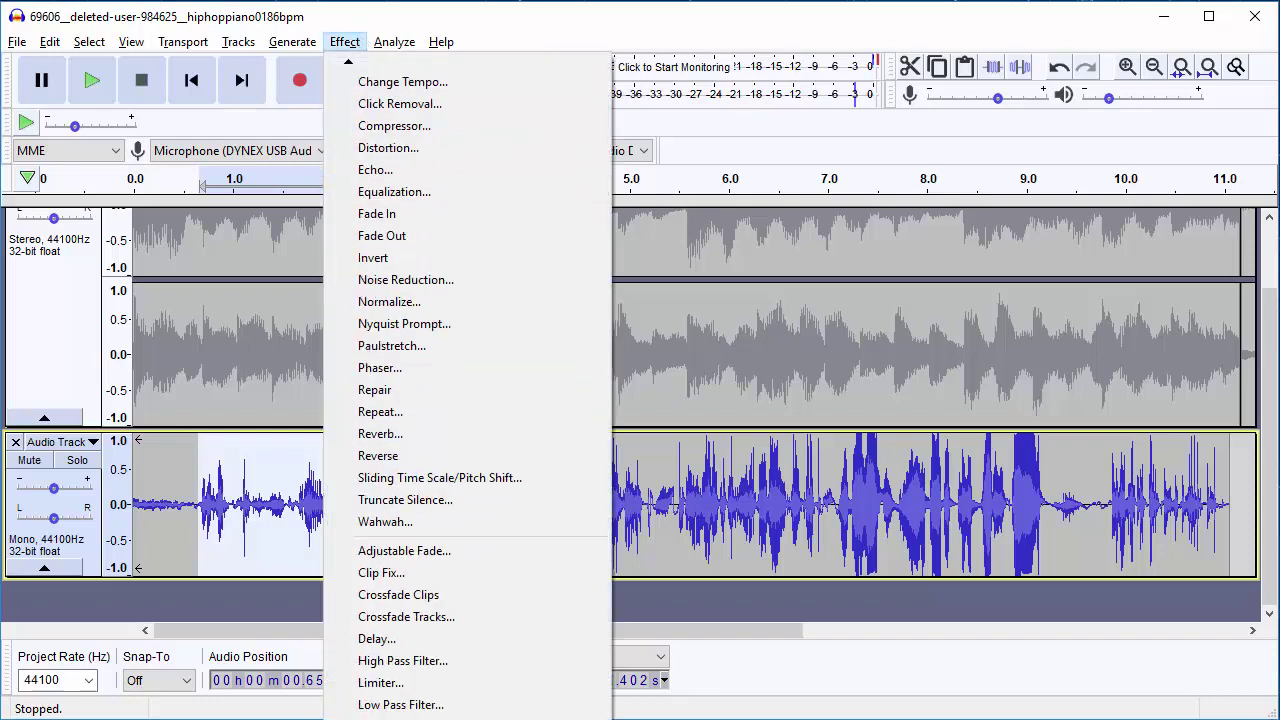
pyautogui.scroll(-2, 480, 400)
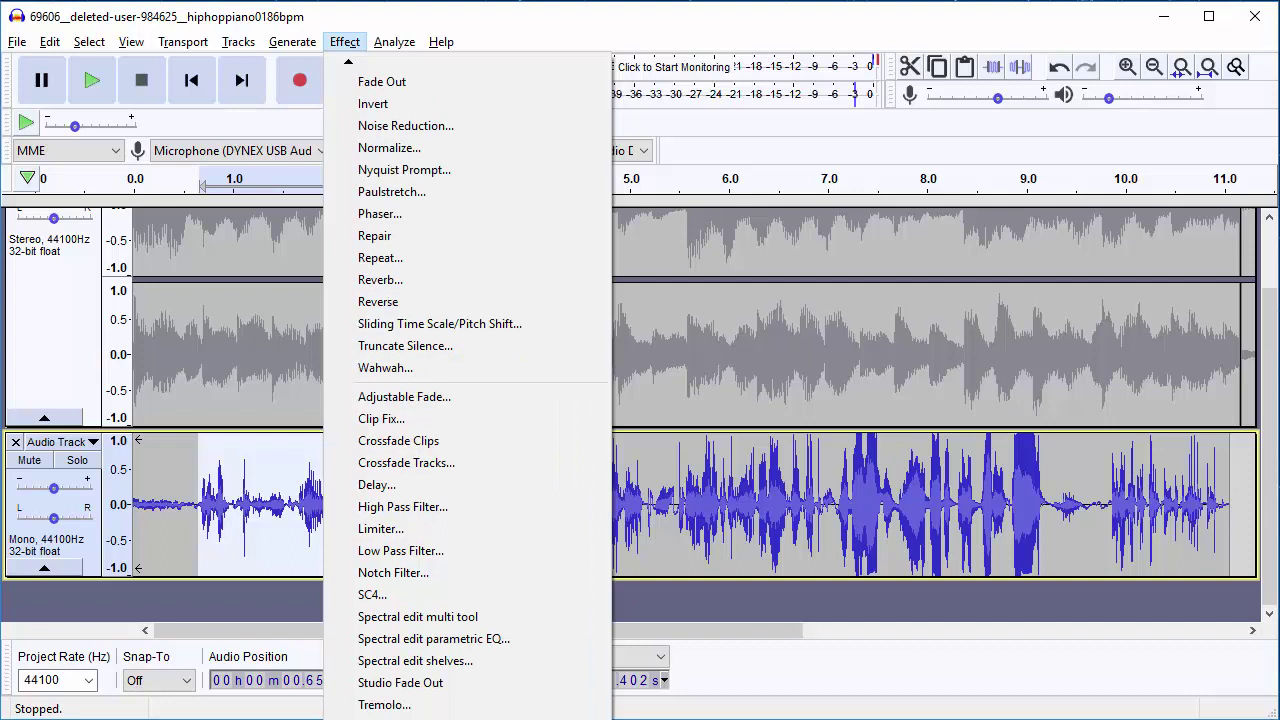